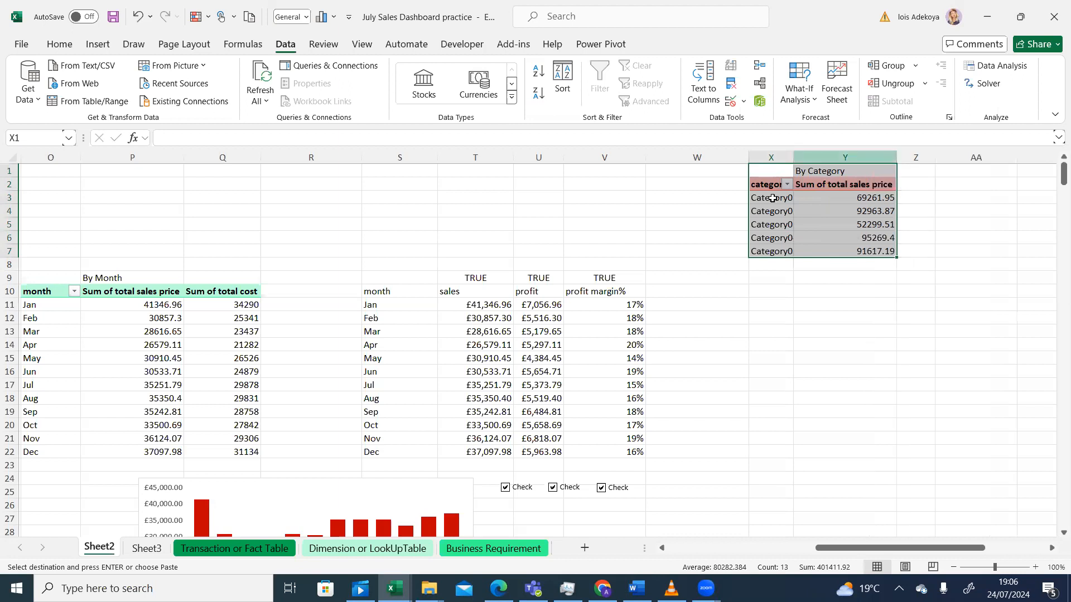
Step: Review the available fields of the By Category pivot table starting at cell X2 on Sheet2
key(Down)
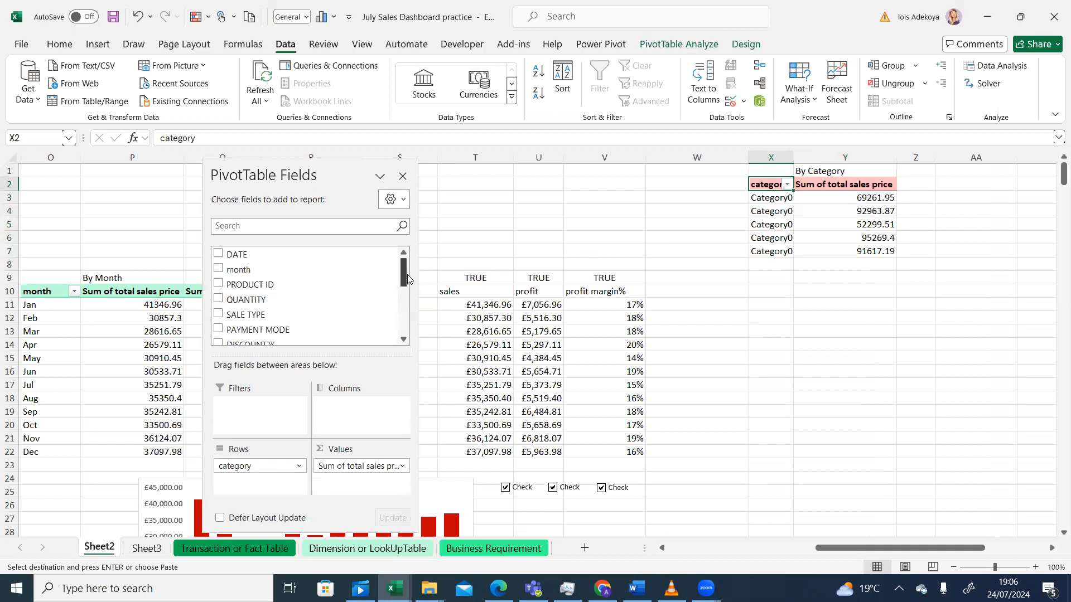
mouse_move(405, 286)
mouse_down()
mouse_move(406, 297)
mouse_move(407, 269)
mouse_up()
mouse_move(407, 274)
mouse_down()
mouse_move(401, 308)
mouse_move(406, 254)
mouse_move(404, 285)
mouse_move(402, 268)
mouse_up()
mouse_move(403, 268)
mouse_down()
mouse_move(402, 301)
mouse_move(408, 247)
mouse_move(403, 269)
mouse_up()
drag(404, 283, 402, 226)
Step: Insert a column before month in the Transaction or Fact Table sheet and head it "days"
click(234, 548)
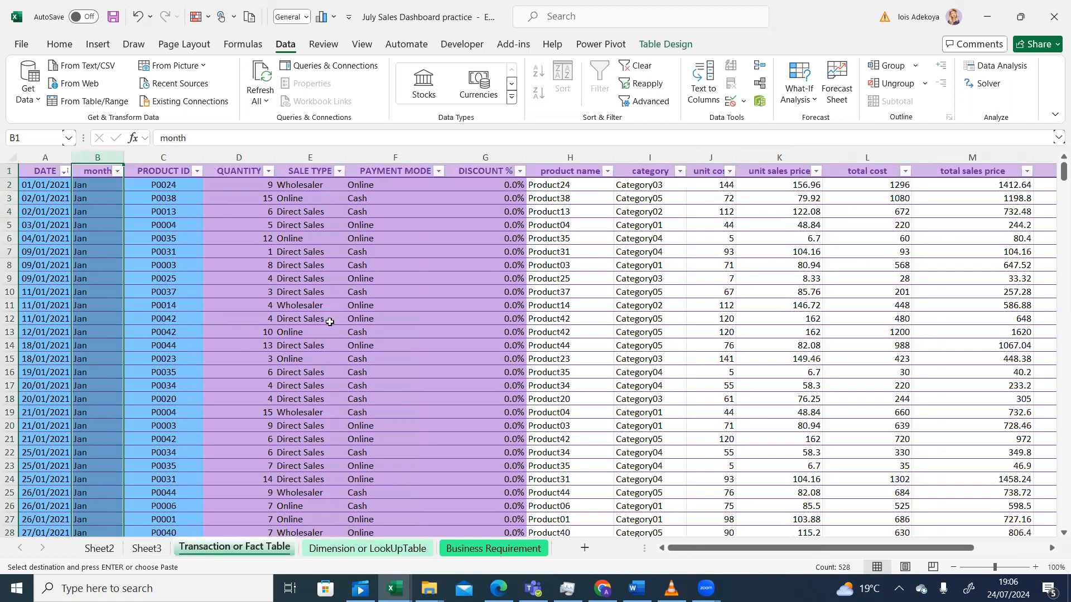
click(330, 322)
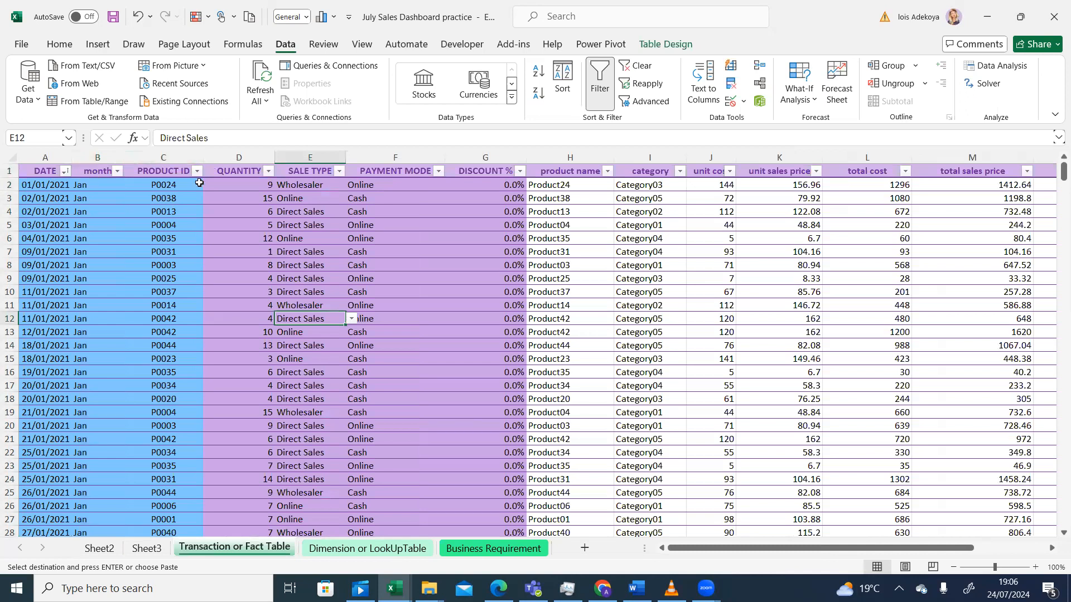
mouse_move(695, 548)
mouse_down()
mouse_move(795, 547)
mouse_move(676, 548)
mouse_up()
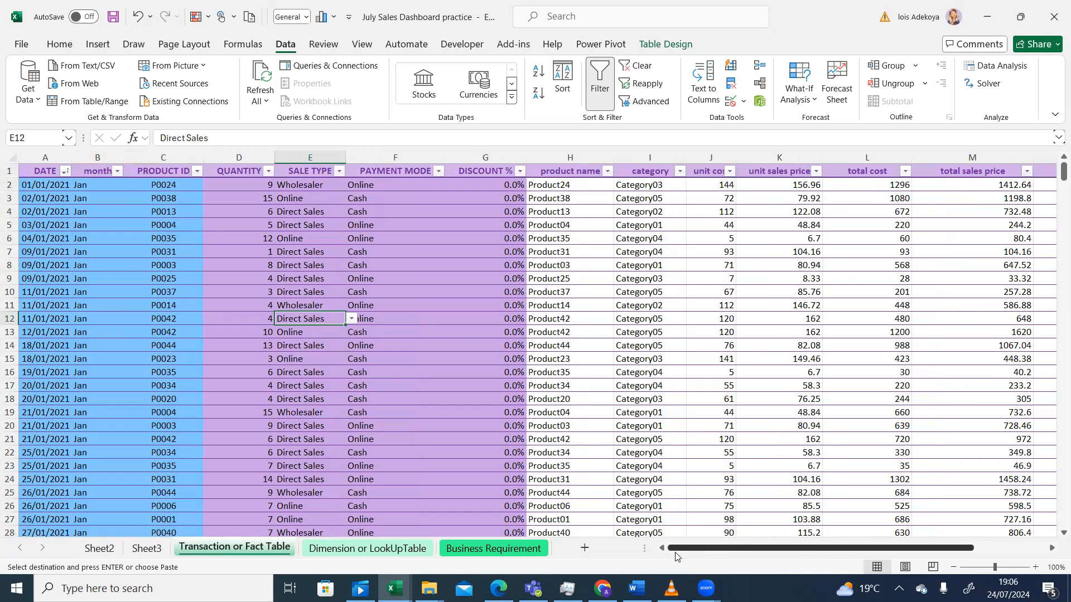
click(95, 163)
right_click(98, 162)
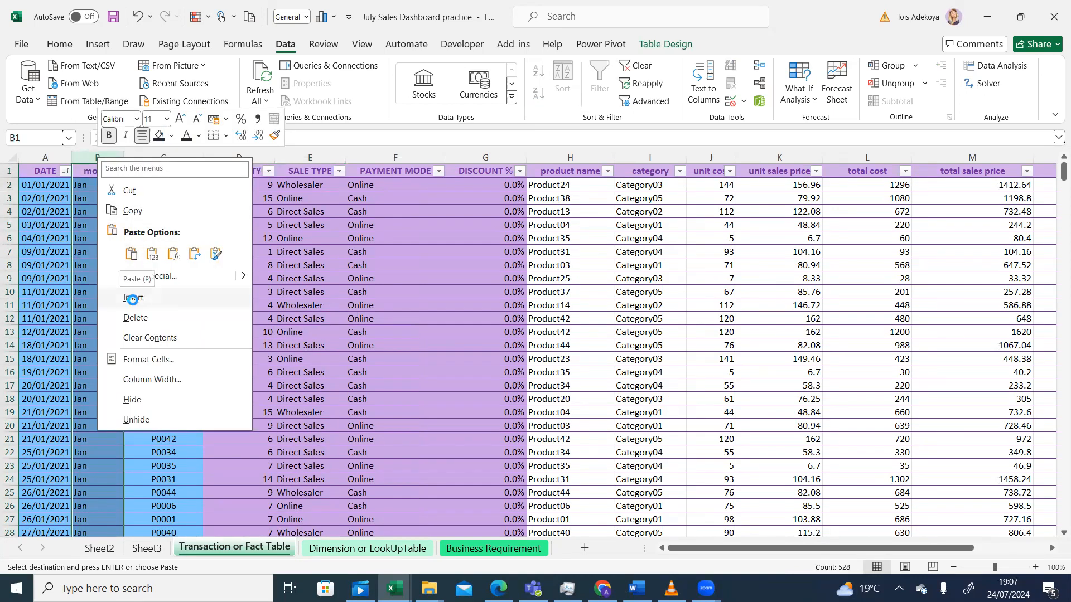
click(134, 299)
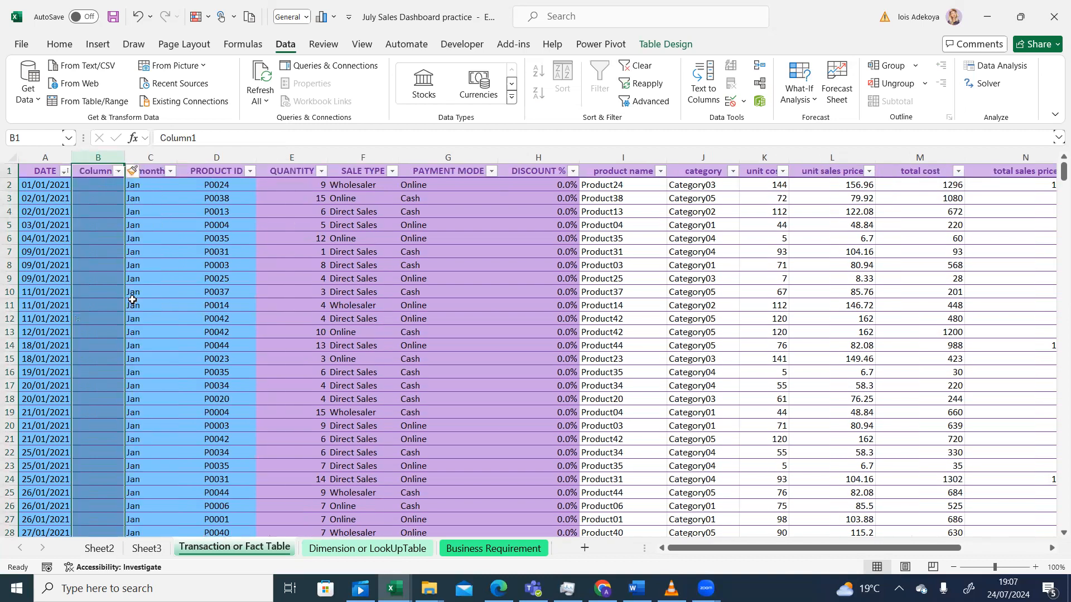
click(86, 173)
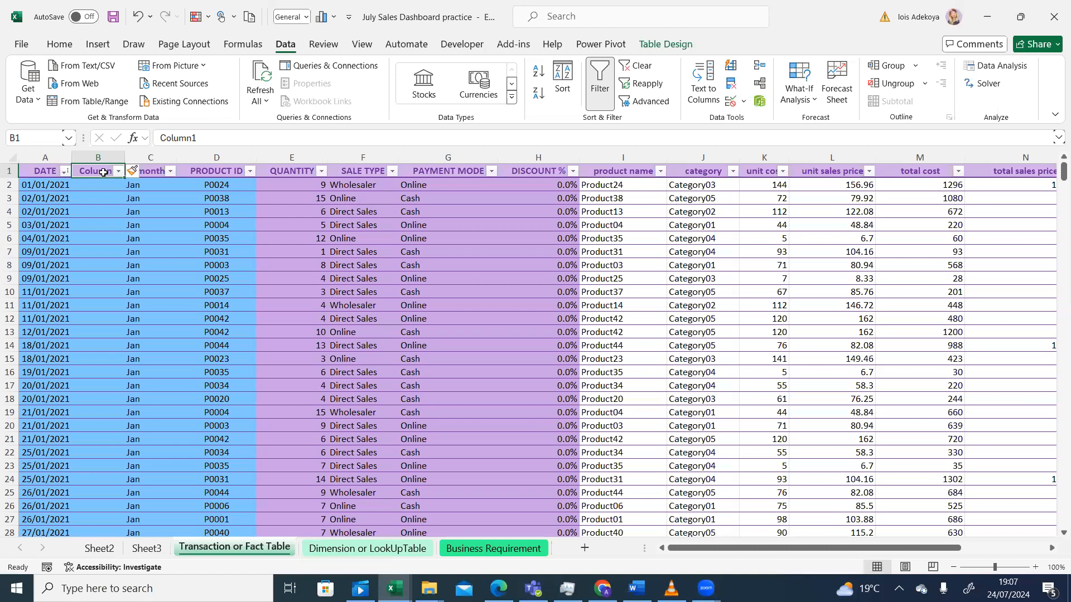
text(days)
key(Return)
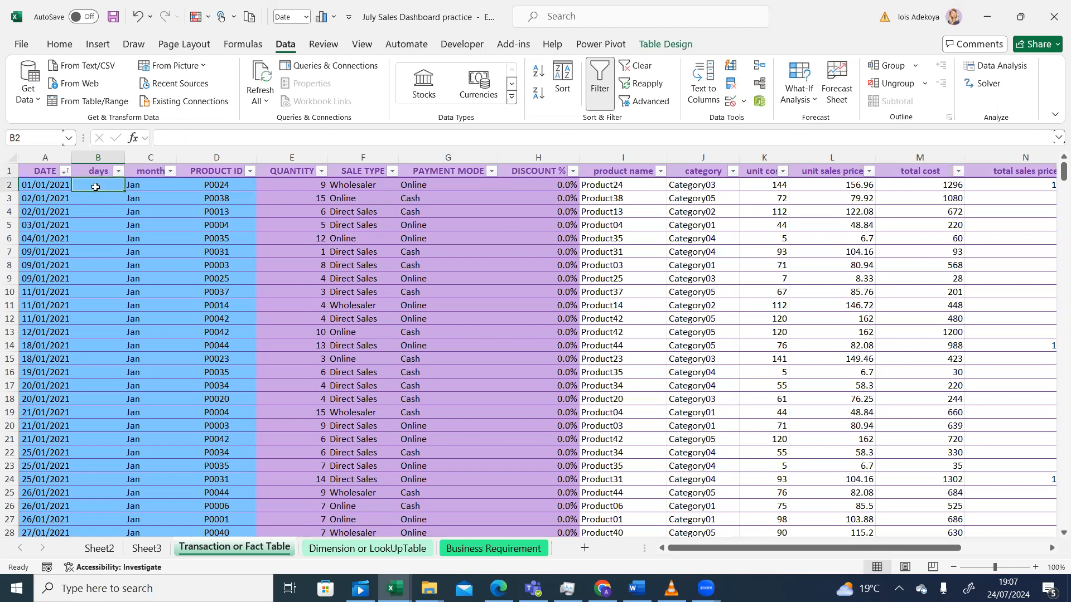
text(=day)
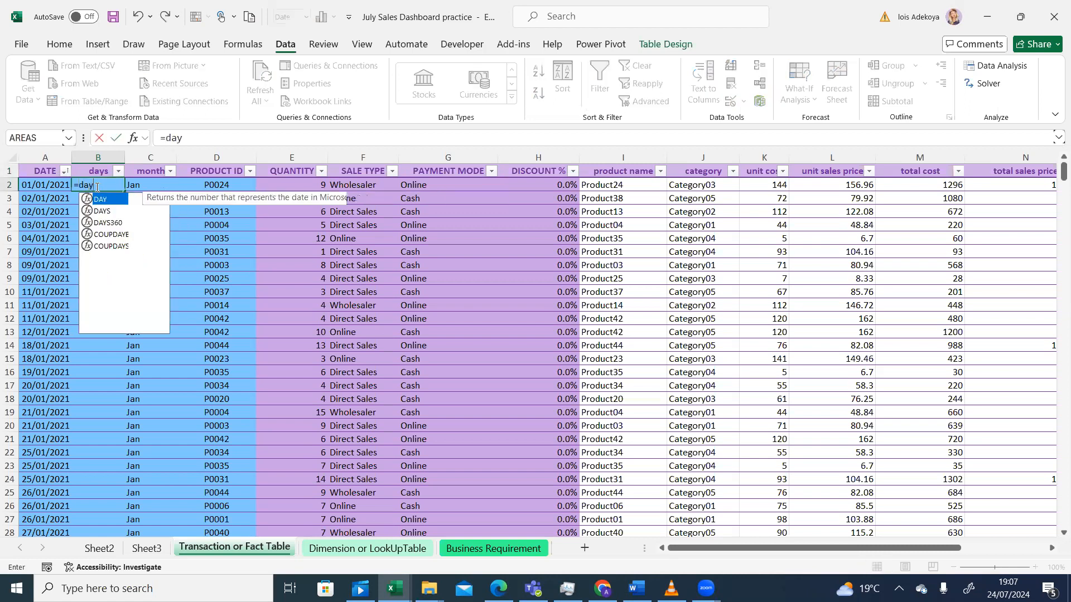
key(Tab)
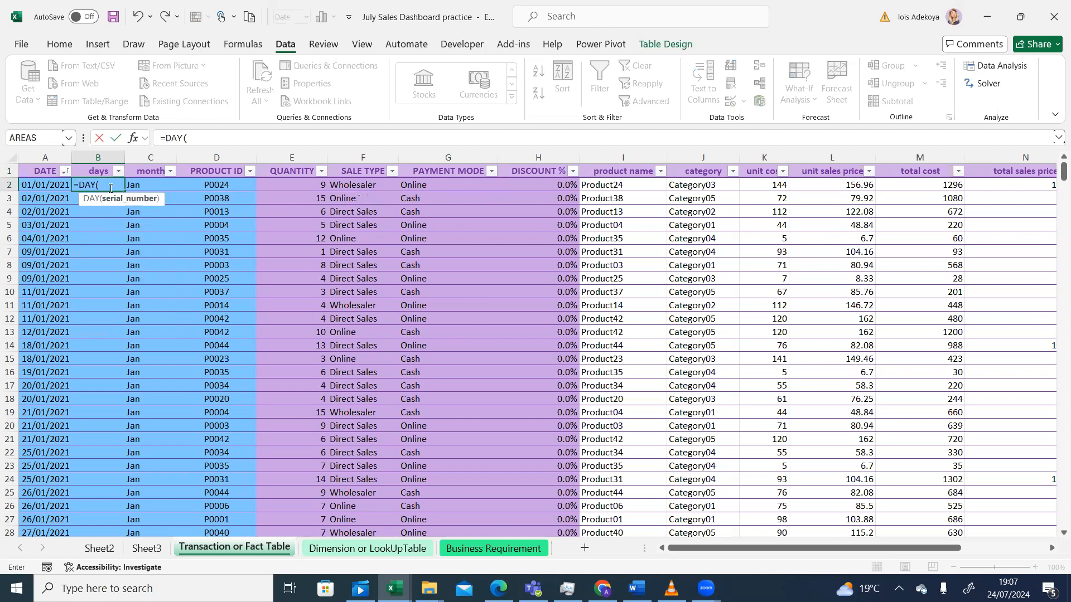
click(43, 186)
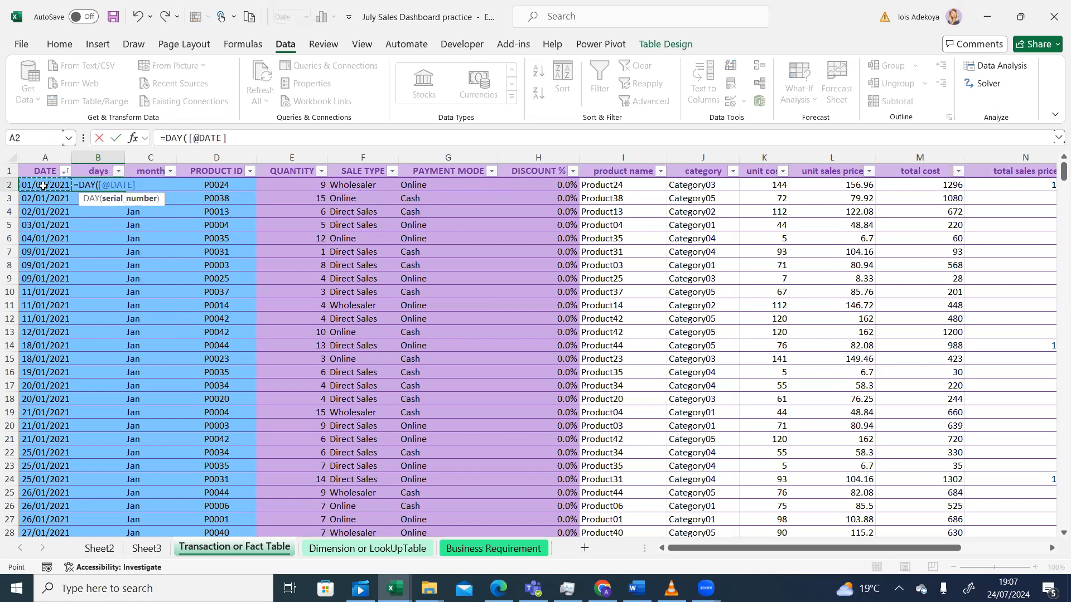
text())
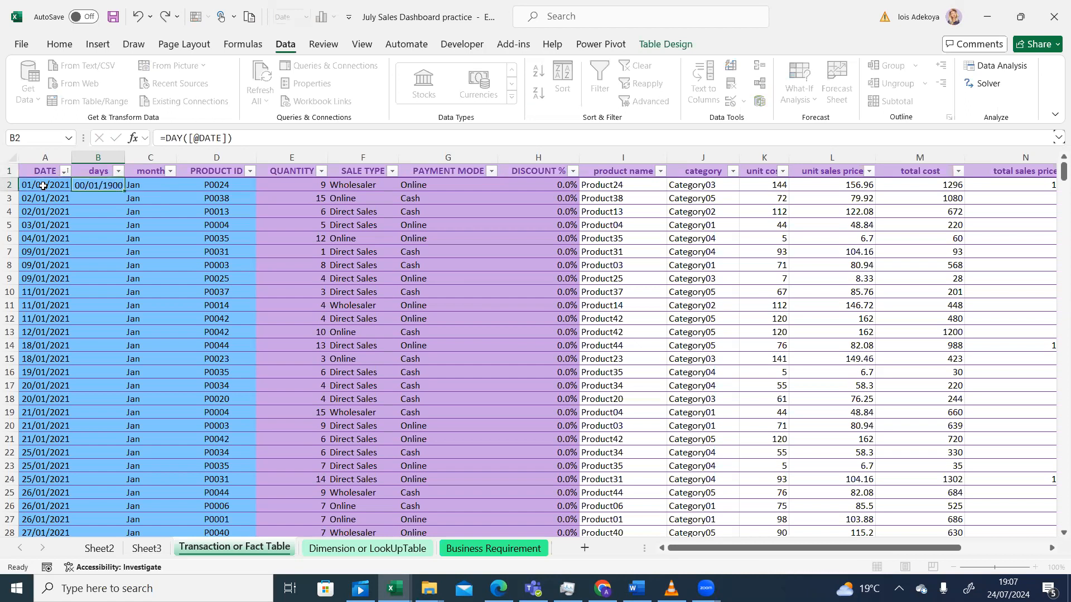
key(Return)
Step: Apply the General number format to cell B2 and fill it down the whole days column
click(100, 175)
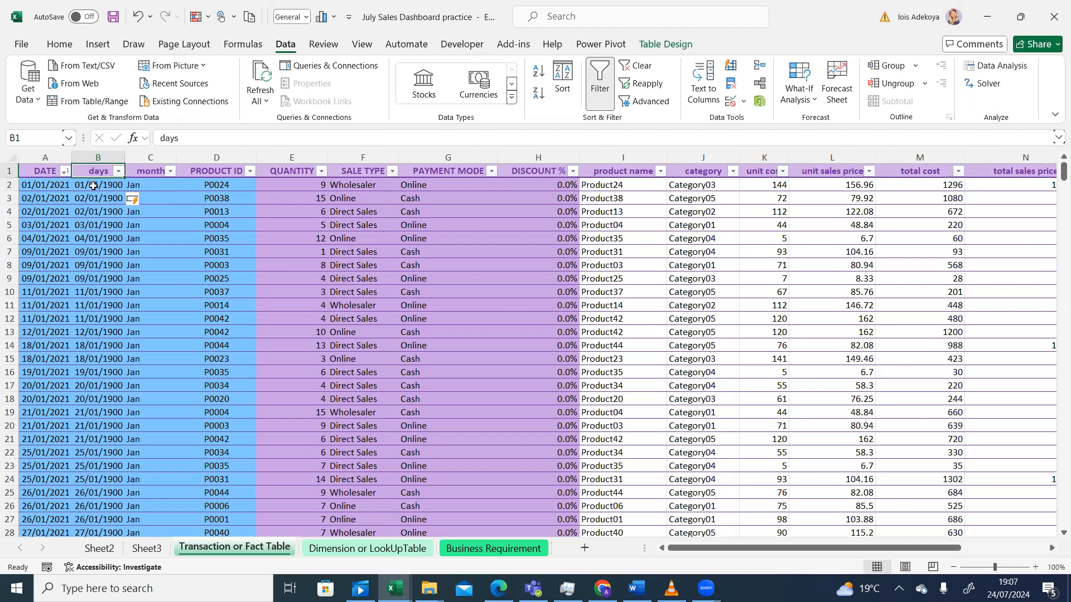
click(93, 184)
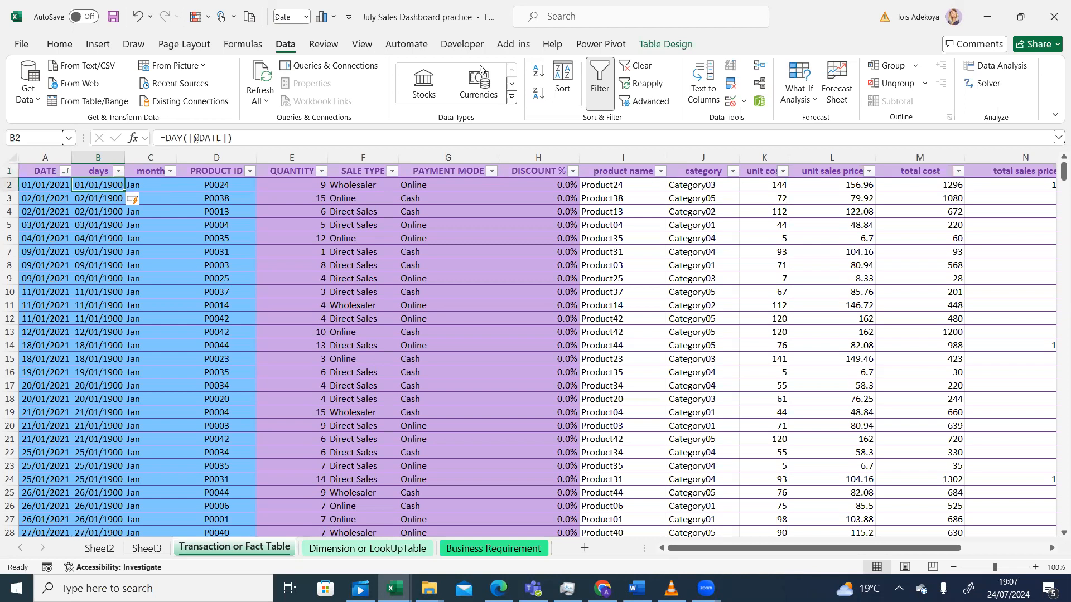
click(58, 46)
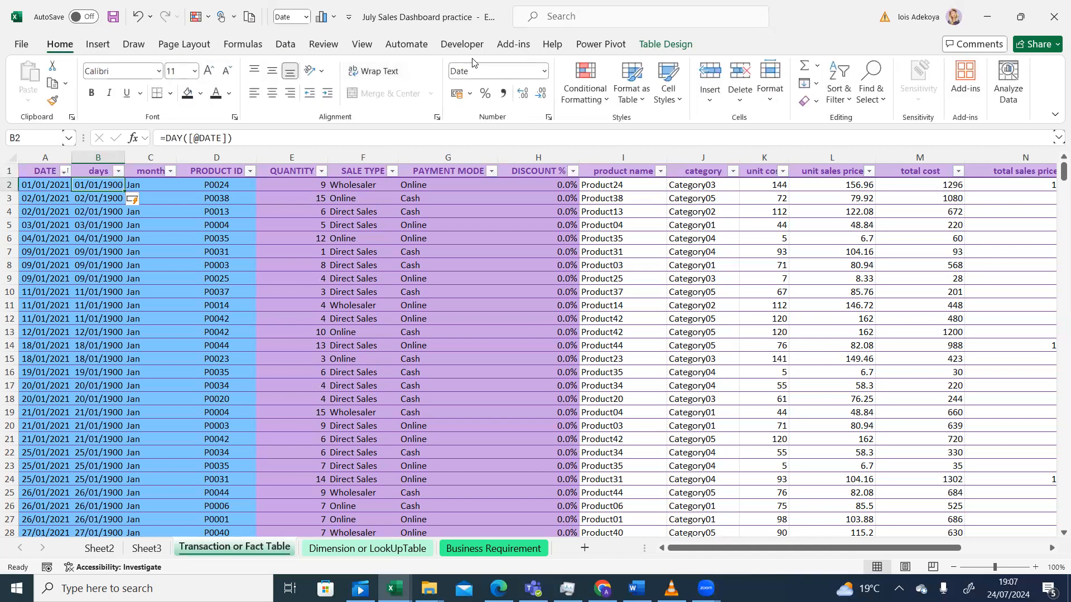
click(544, 72)
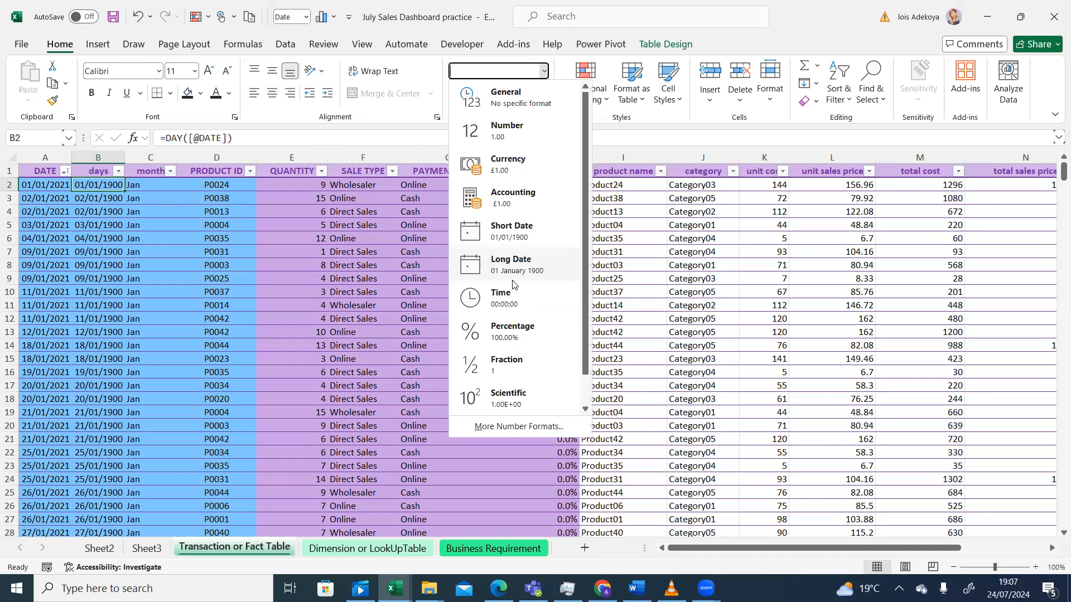
click(511, 100)
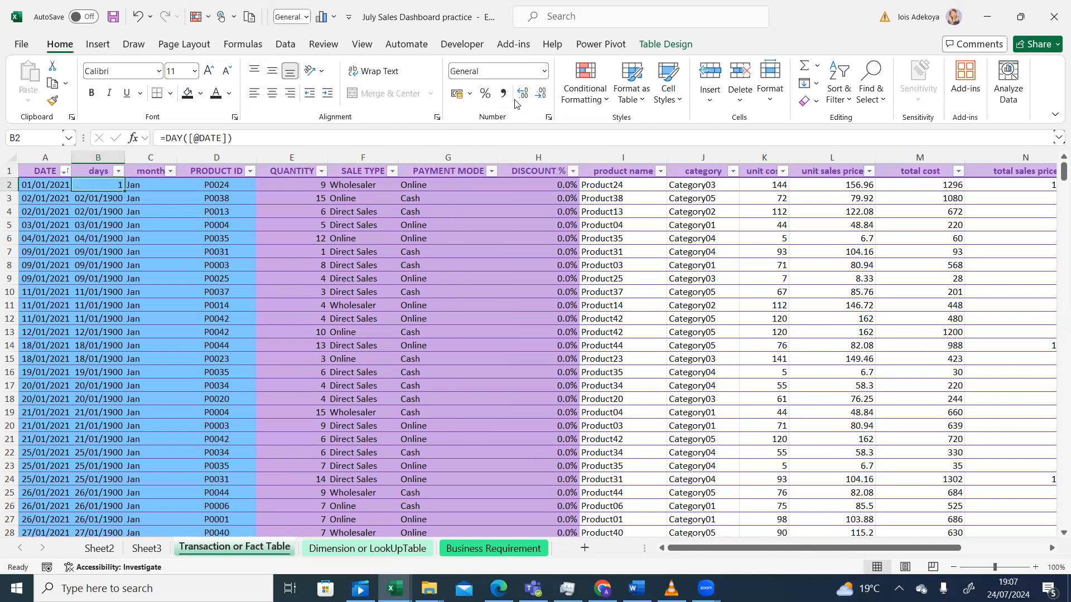
double_click(123, 189)
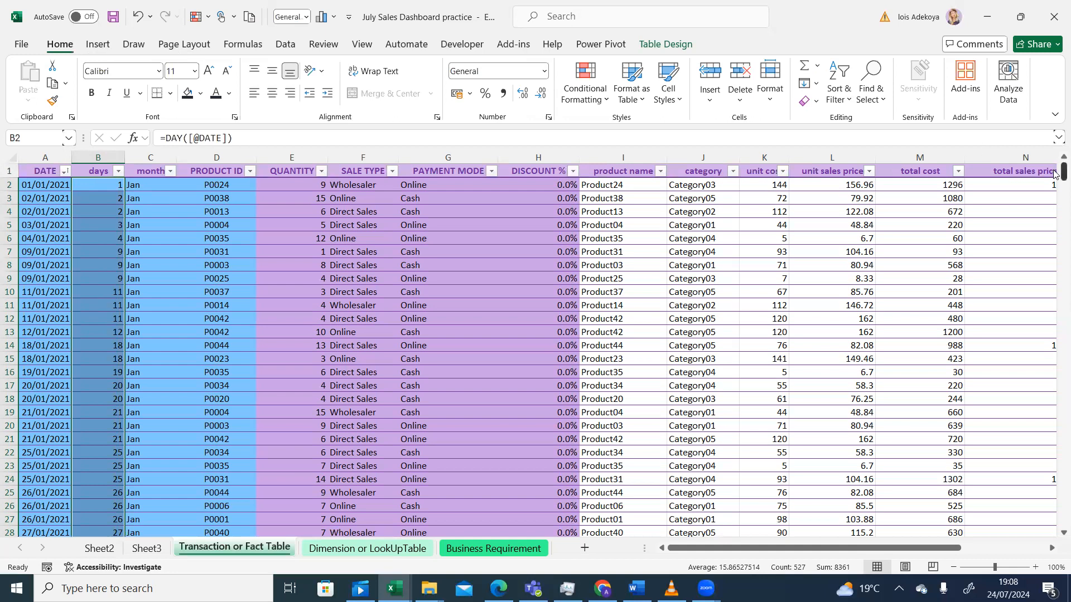
Step: Check the days values against the dates further down the transaction table, returning to its first rows
scroll(1053, 175, down, 11)
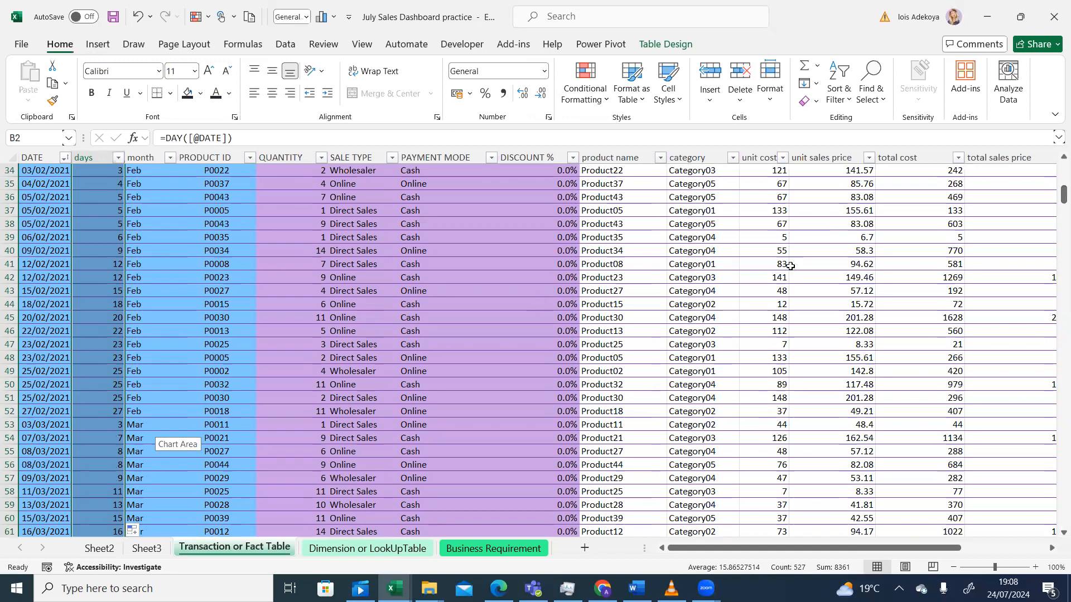
click(1054, 157)
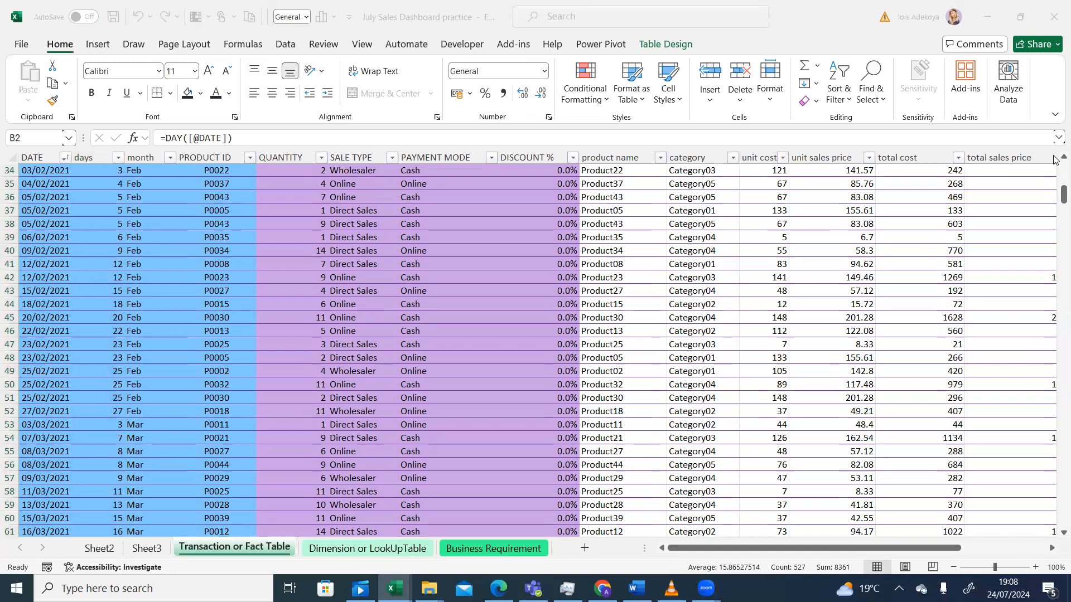
click(1054, 200)
click(1031, 238)
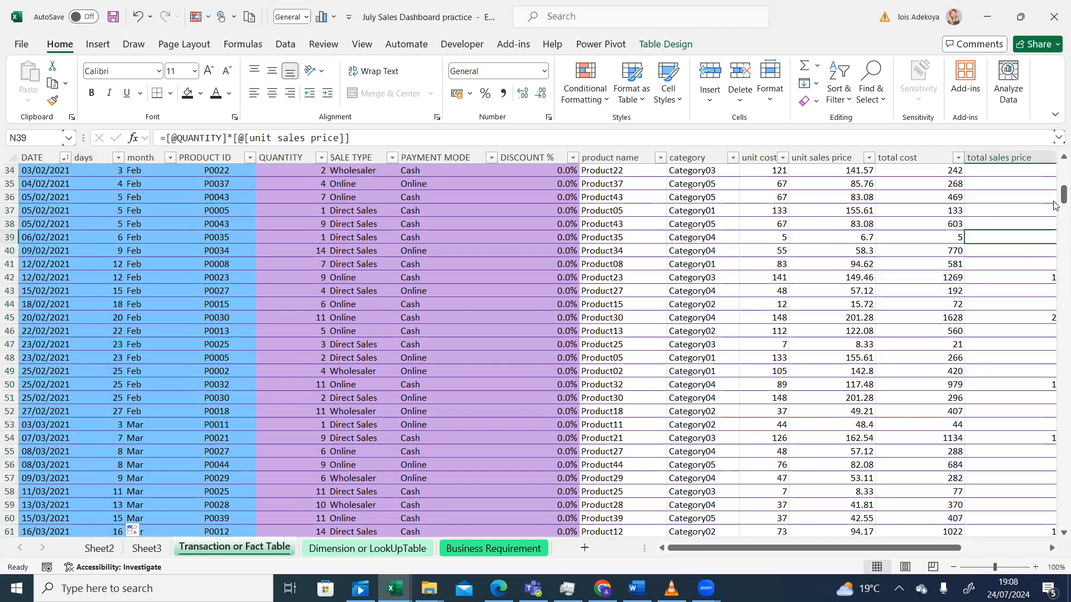
scroll(1053, 225, down, 5)
scroll(1054, 225, down, 11)
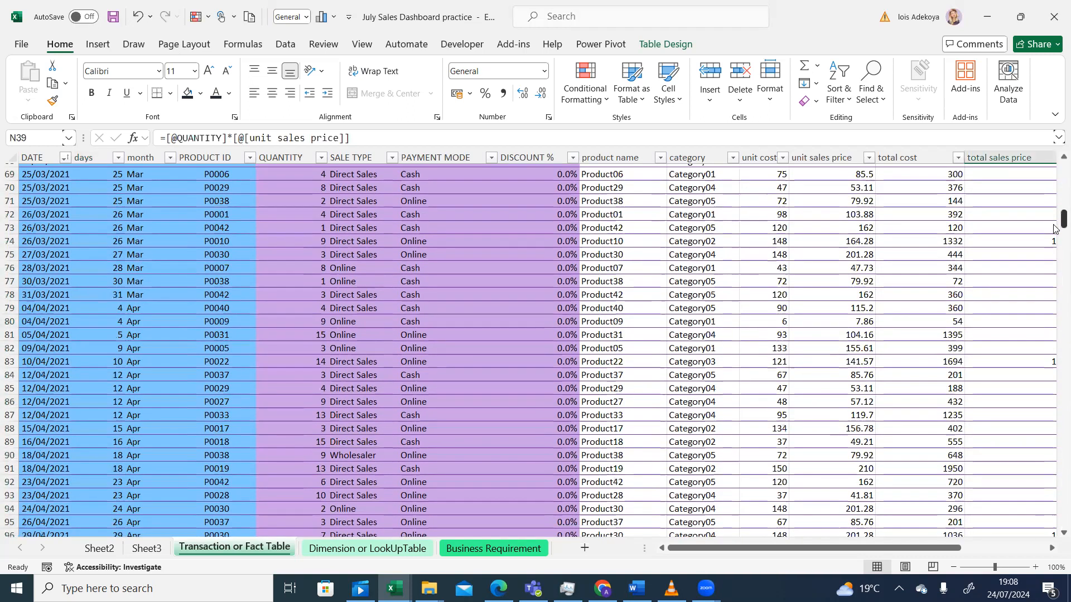
scroll(1053, 270, down, 17)
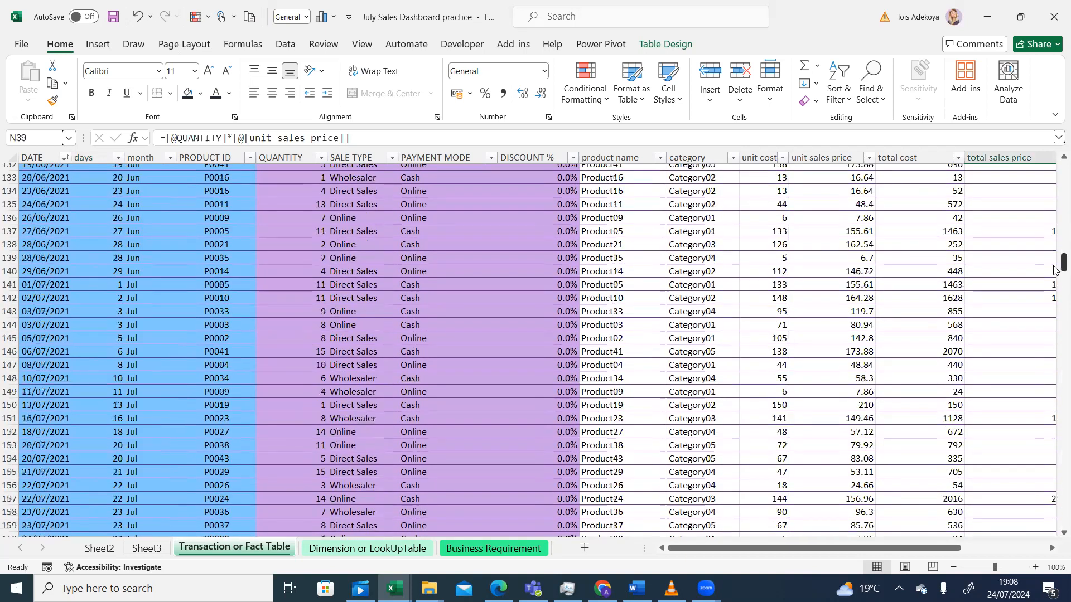
scroll(1054, 281, down, 5)
scroll(1054, 268, up, 20)
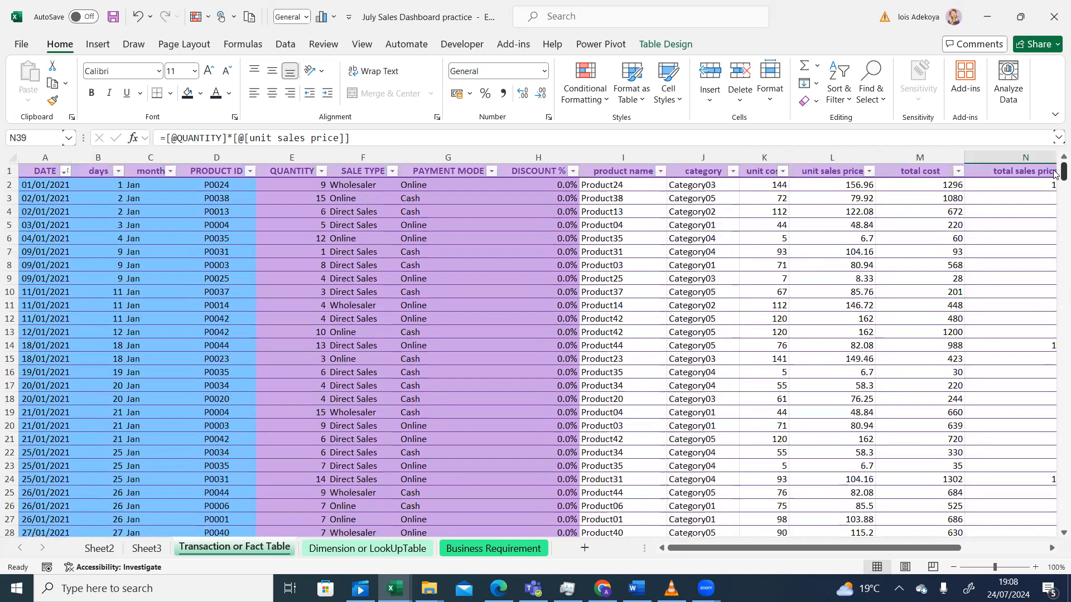
Step: Save the workbook with the added days column
click(97, 187)
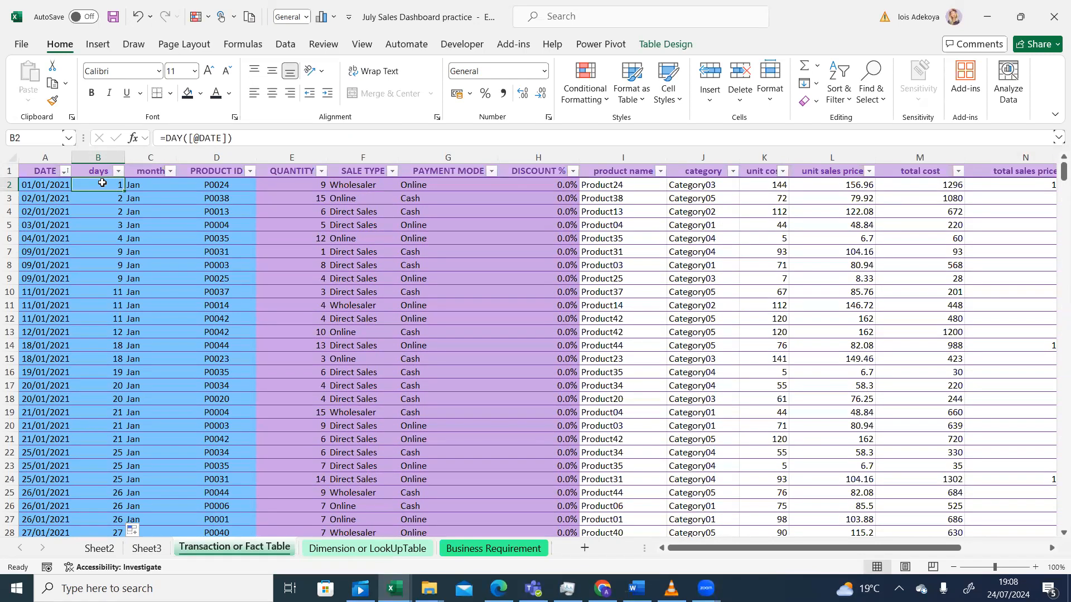
click(21, 44)
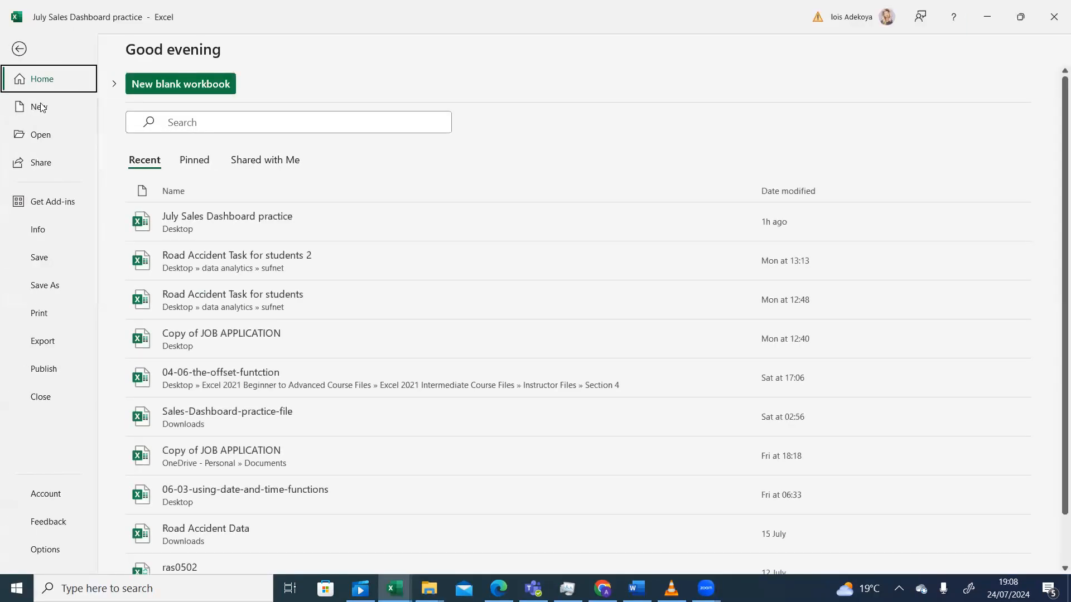
click(42, 257)
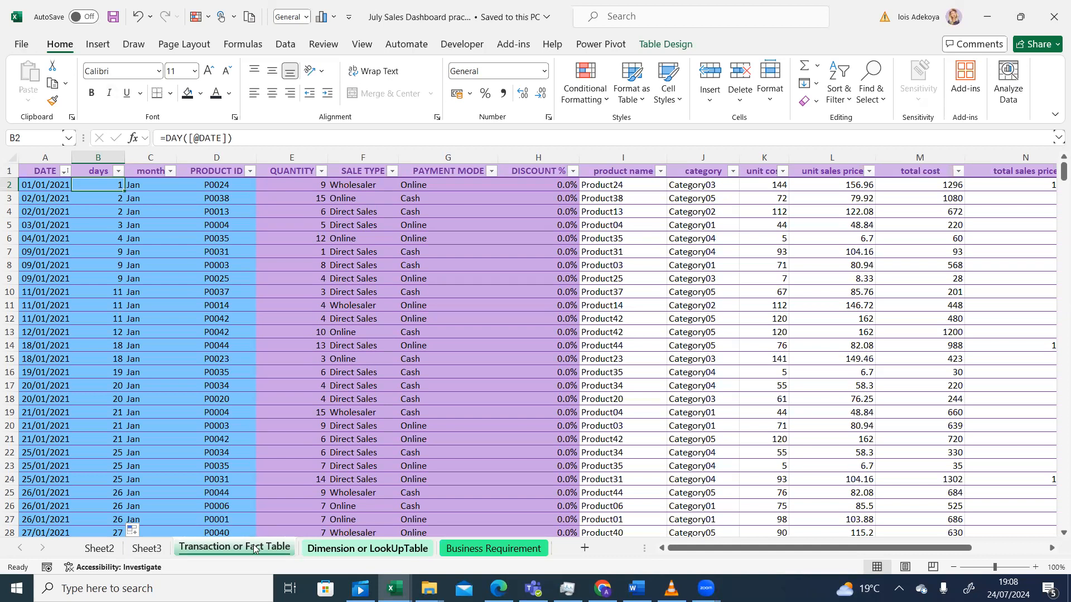
Step: Return to Sheet2, move the PivotTable field list clear of the month data, and refresh all pivot tables
click(100, 552)
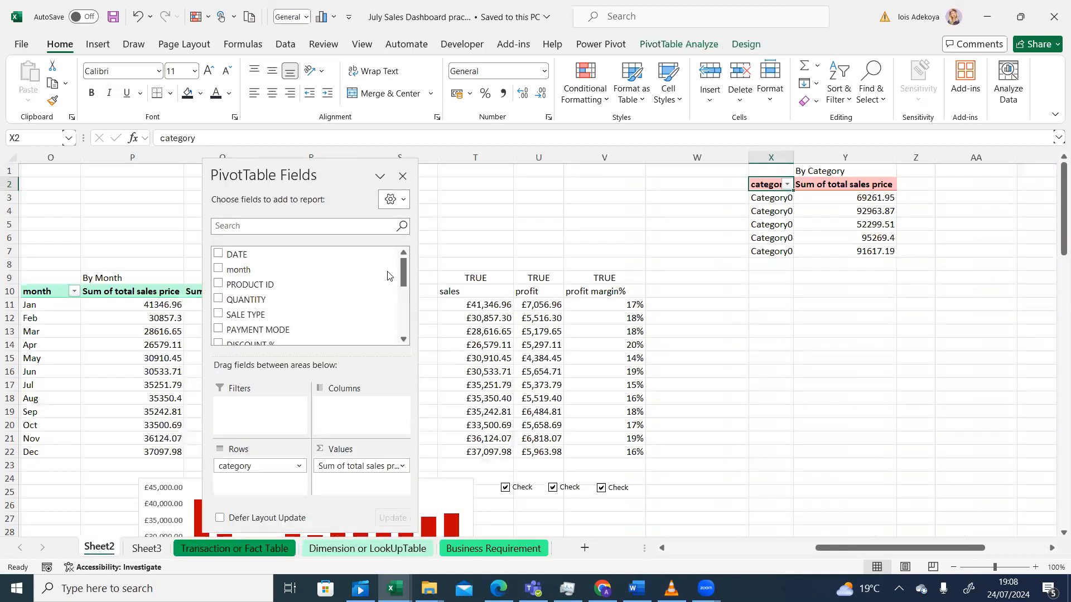
drag(243, 163, 946, 225)
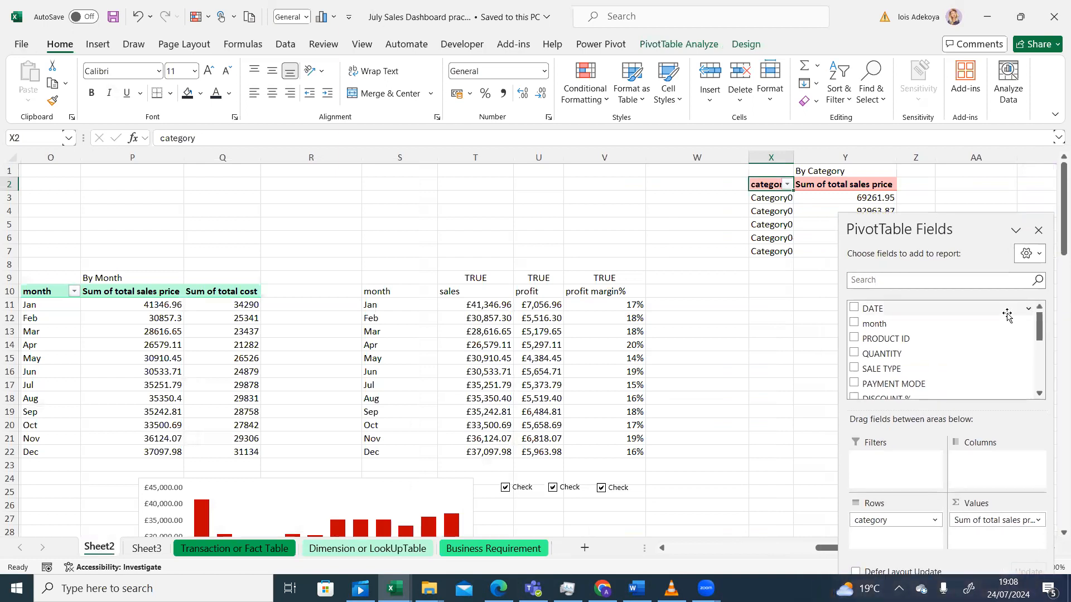
mouse_move(1039, 329)
mouse_down()
mouse_move(1035, 389)
mouse_move(1035, 320)
mouse_up()
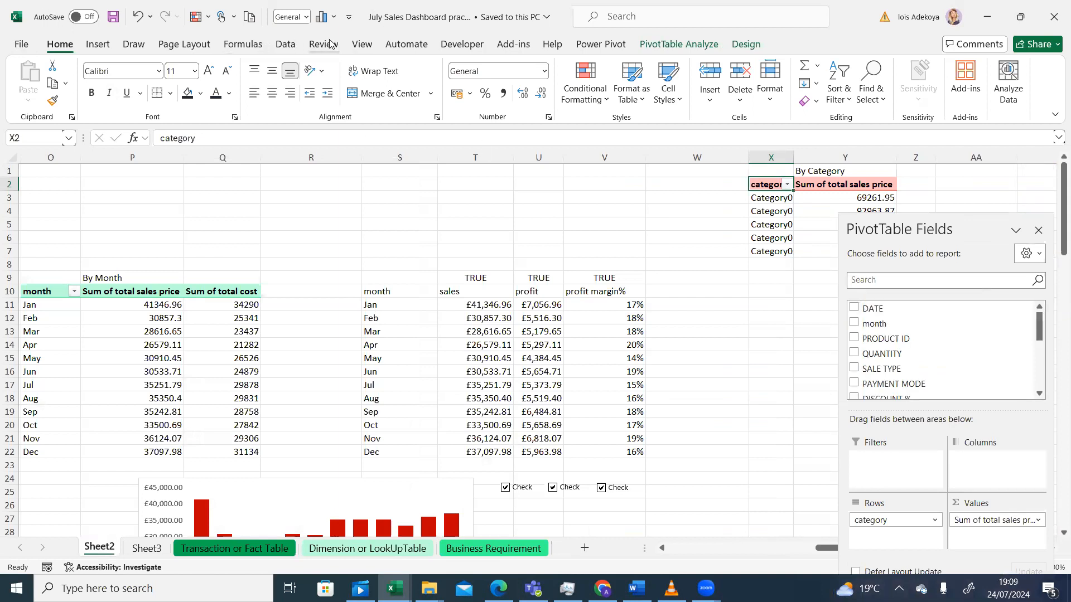
click(285, 44)
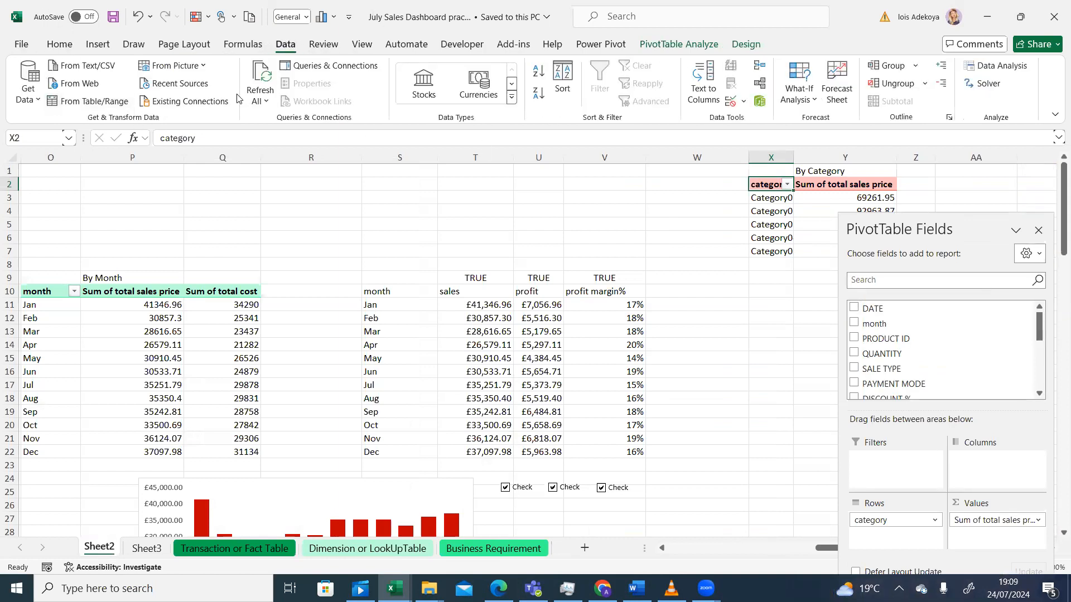
click(260, 81)
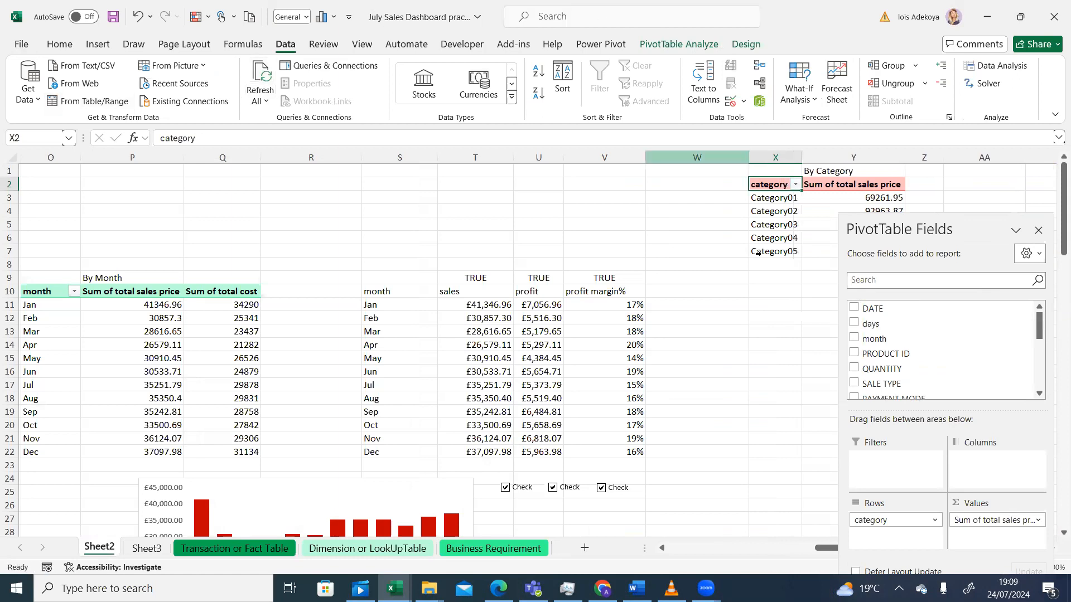
drag(690, 275, 856, 348)
click(868, 403)
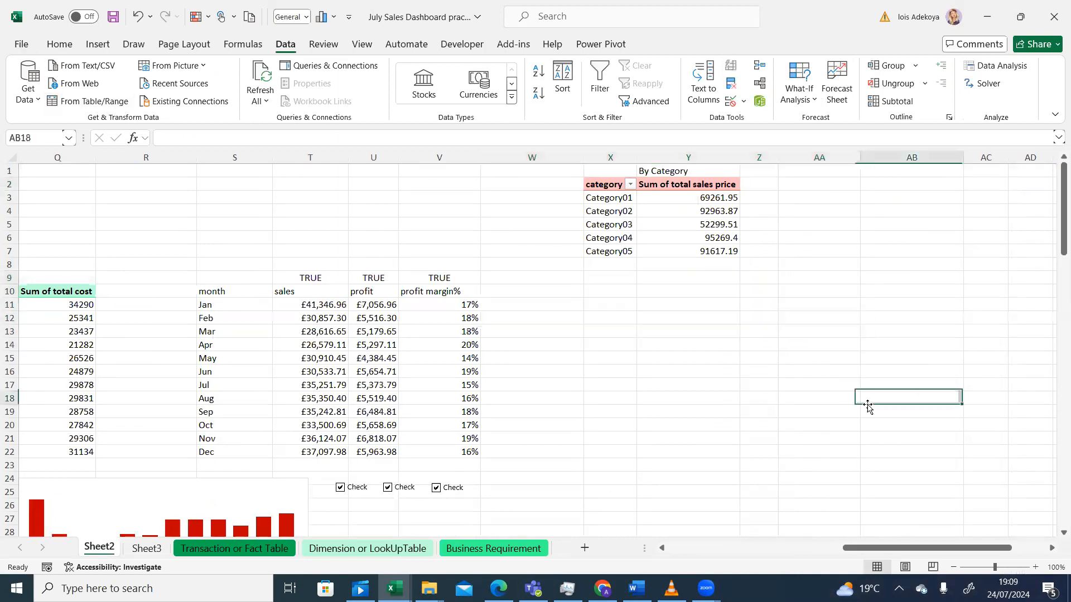
drag(861, 547, 686, 548)
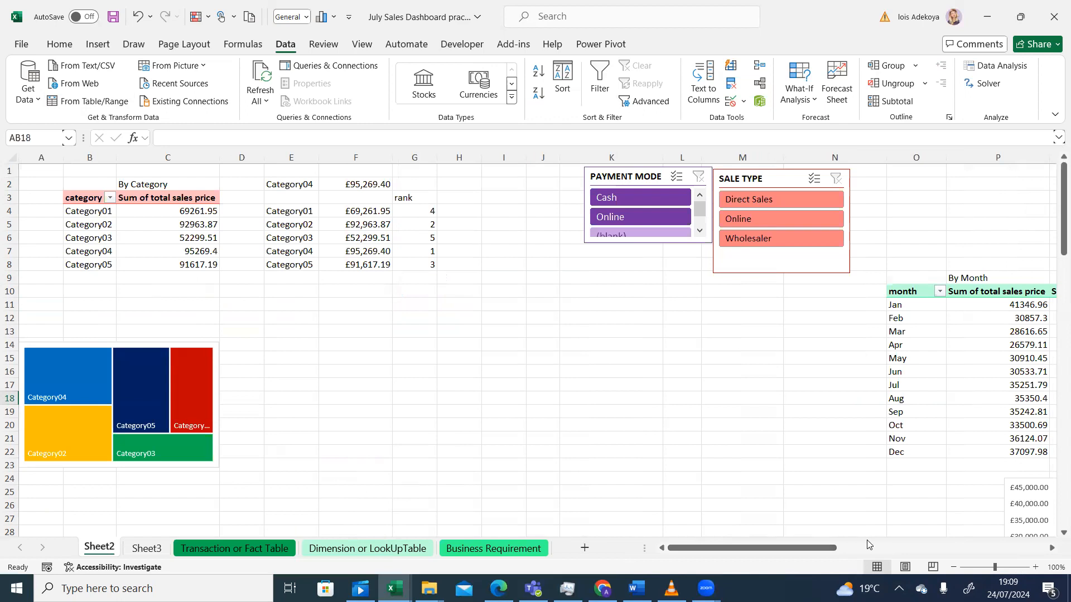
drag(828, 547, 968, 509)
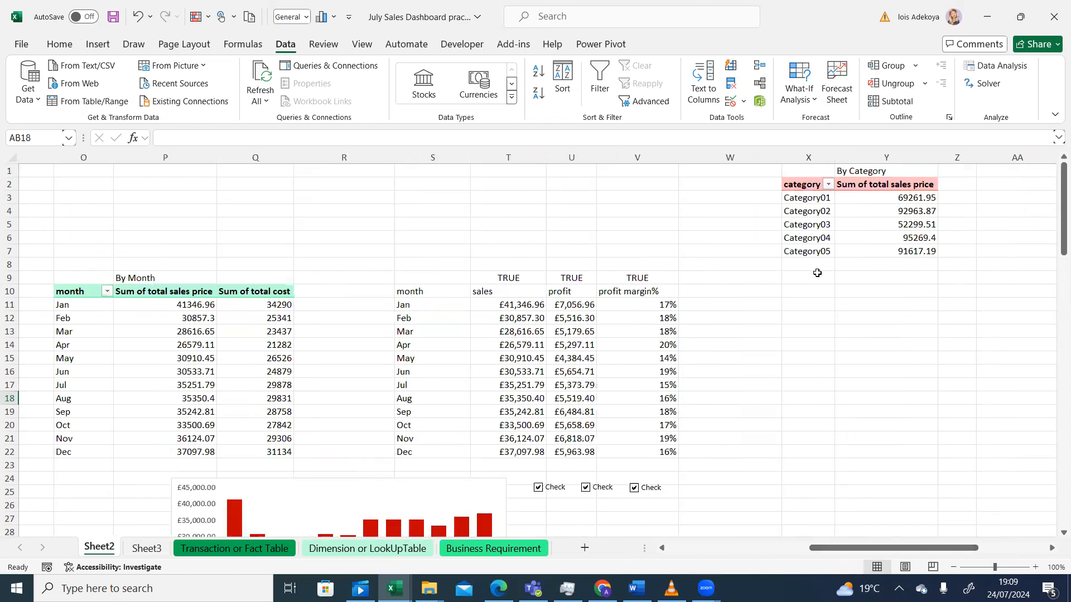
Step: In the By Category pivot table, remove the category and total sales price fields and add the days field
click(807, 226)
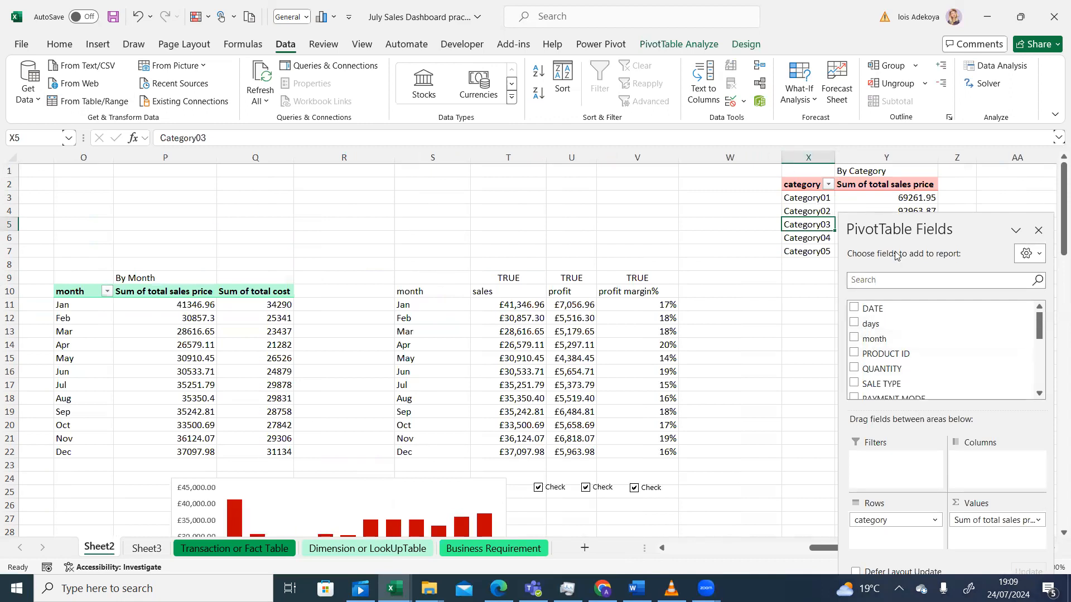
drag(877, 524, 749, 528)
click(854, 323)
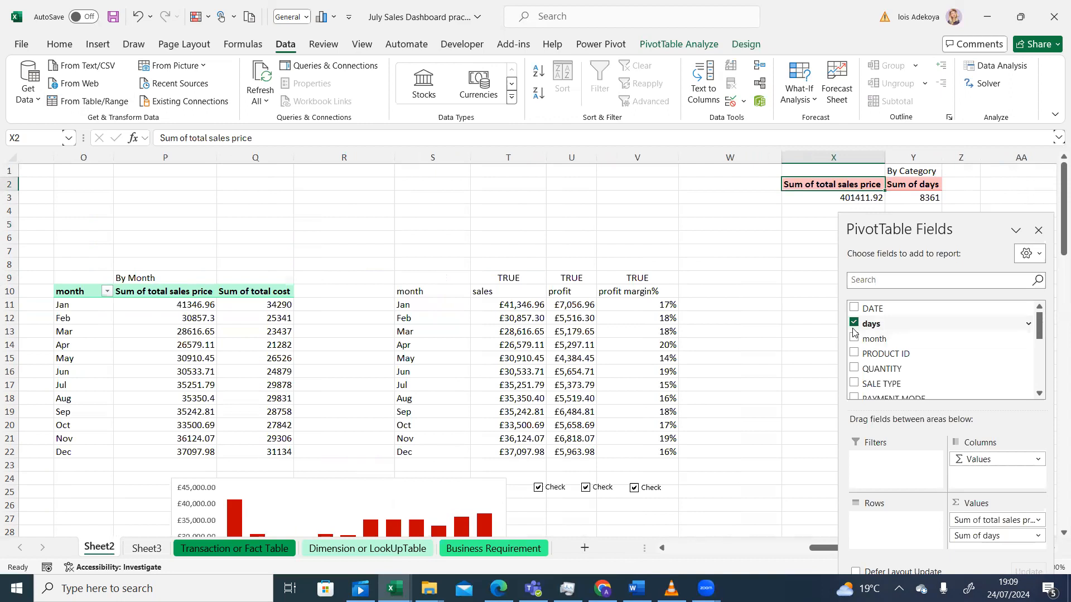
click(854, 323)
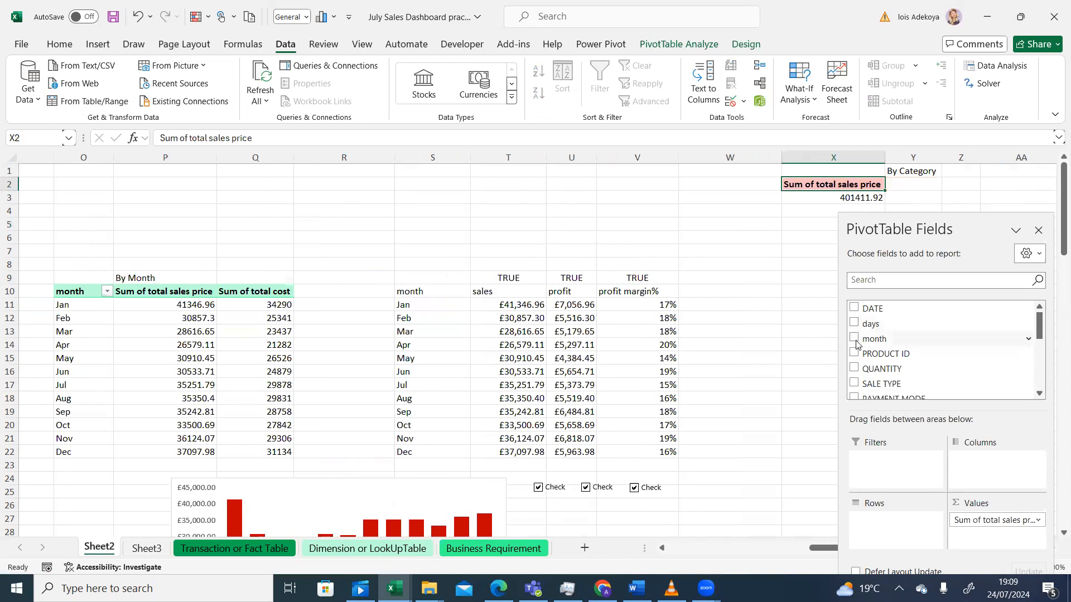
drag(952, 520, 716, 512)
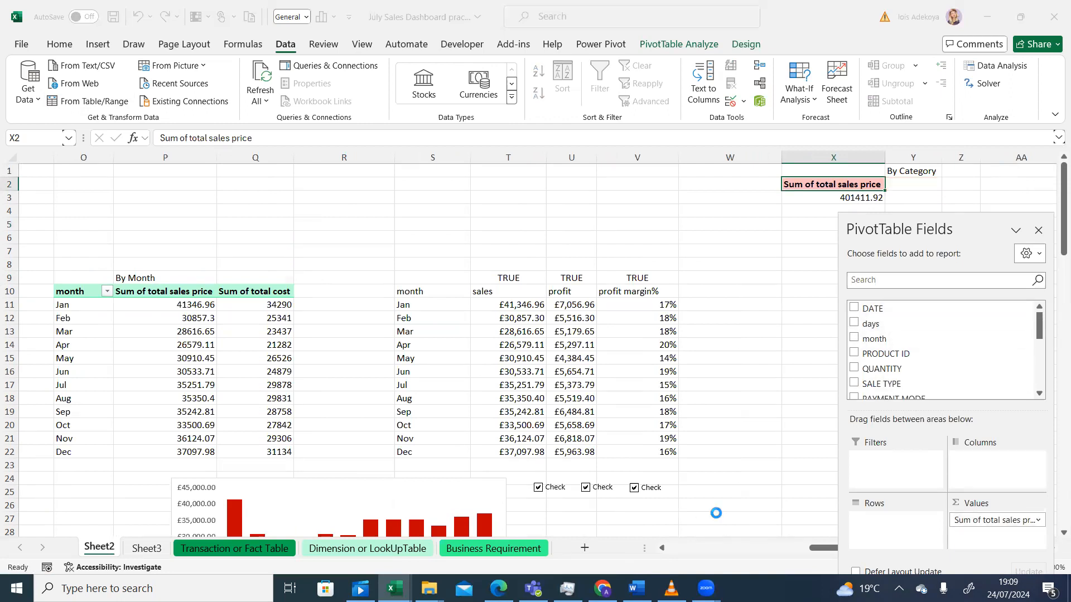
click(853, 324)
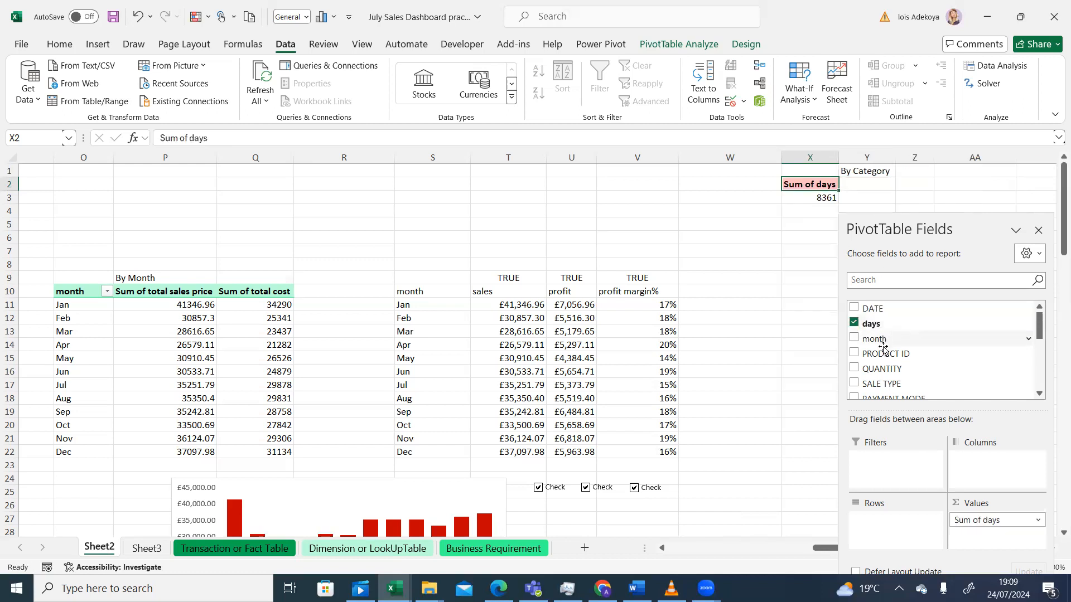
Step: Move the days field to the pivot table's rows, sum total sales price as its values, and move the field list clear of the table
drag(1039, 322, 1040, 375)
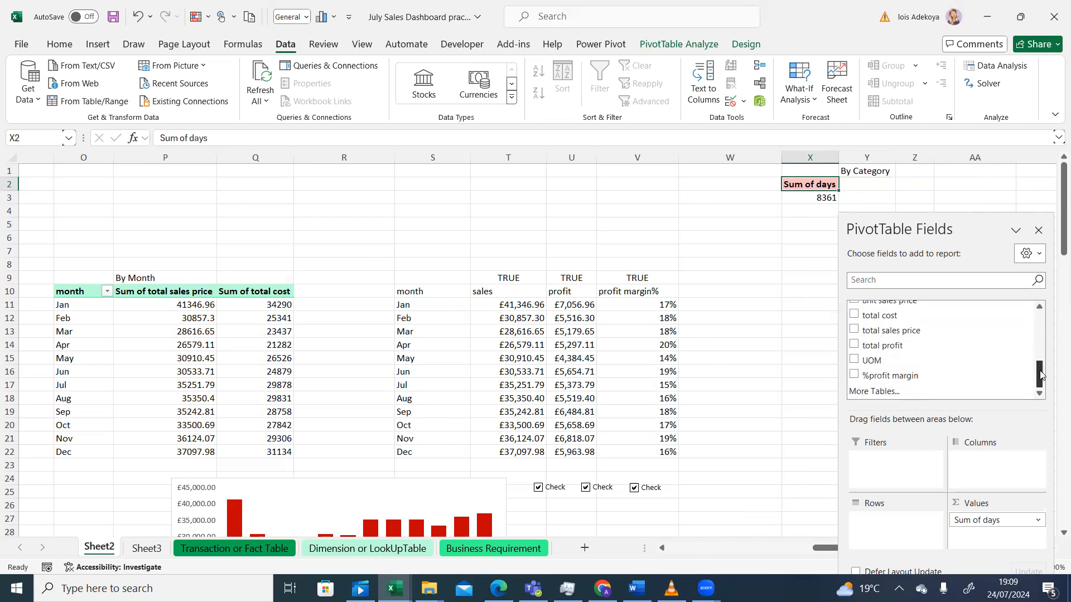
drag(939, 347, 810, 357)
drag(984, 524, 885, 524)
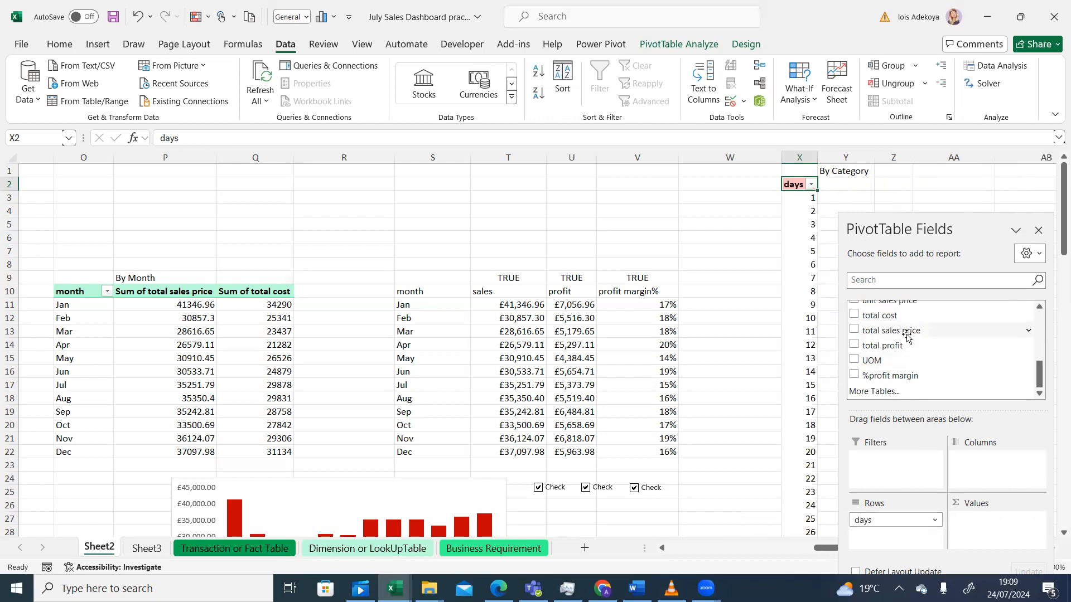
drag(897, 333, 1001, 532)
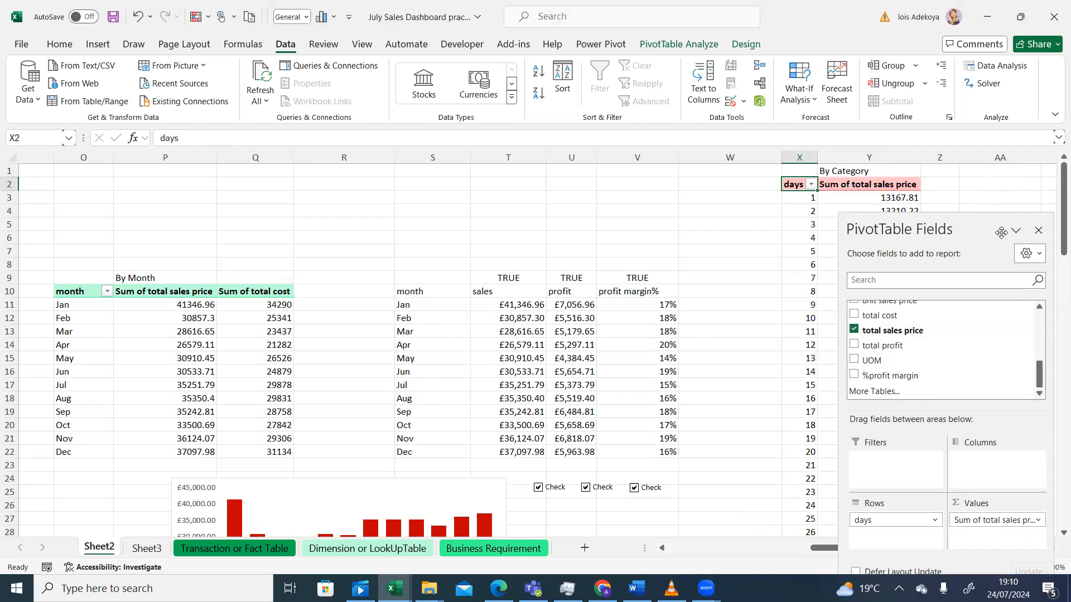
drag(999, 230, 565, 168)
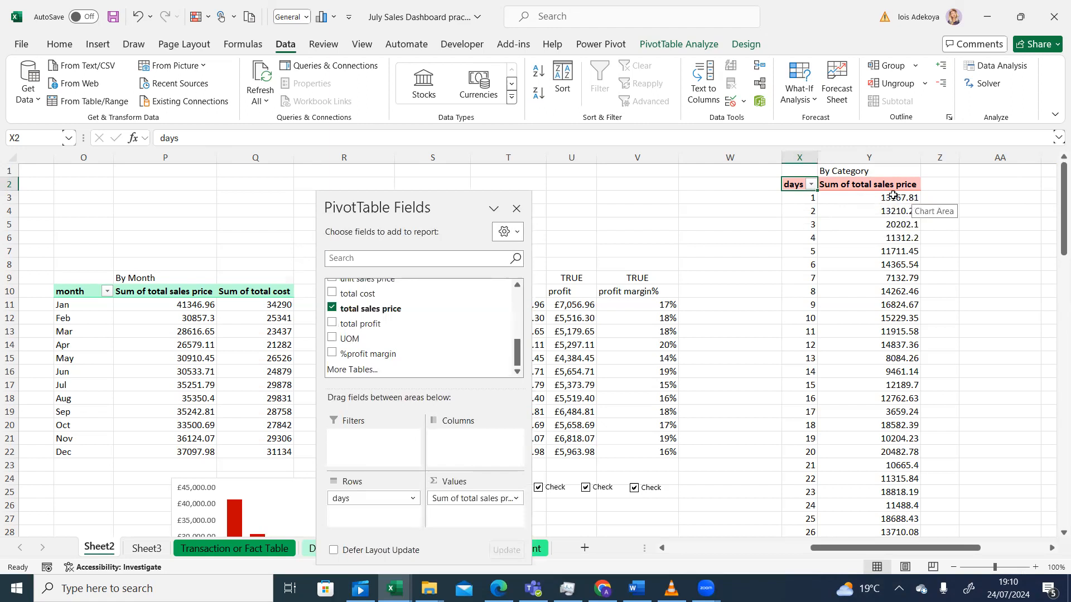
Step: Apply the Currency number format to all total sales price values in the days pivot table
drag(893, 197, 892, 506)
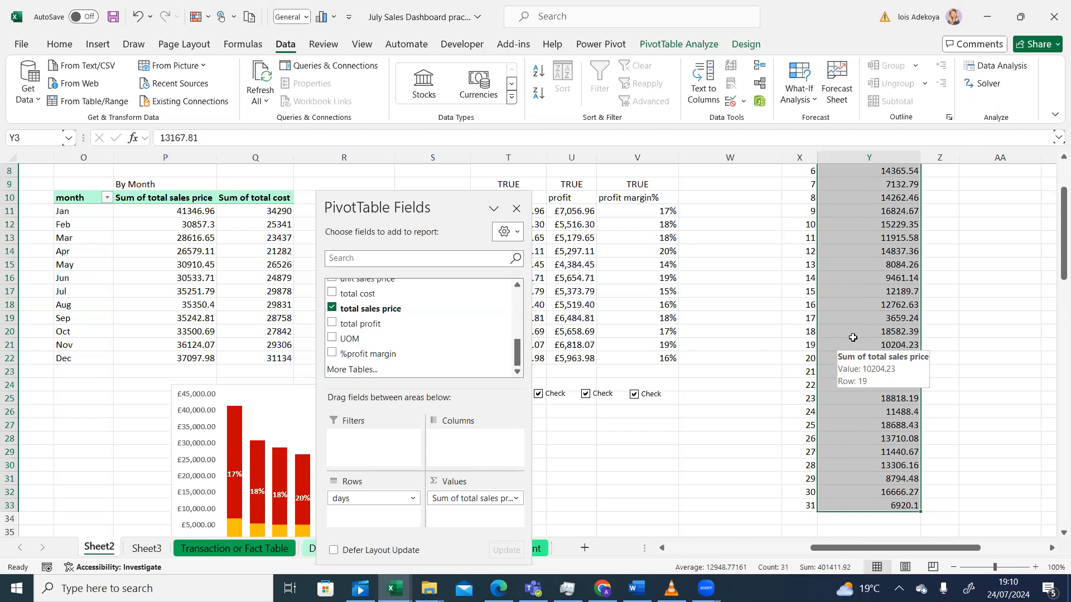
right_click(854, 341)
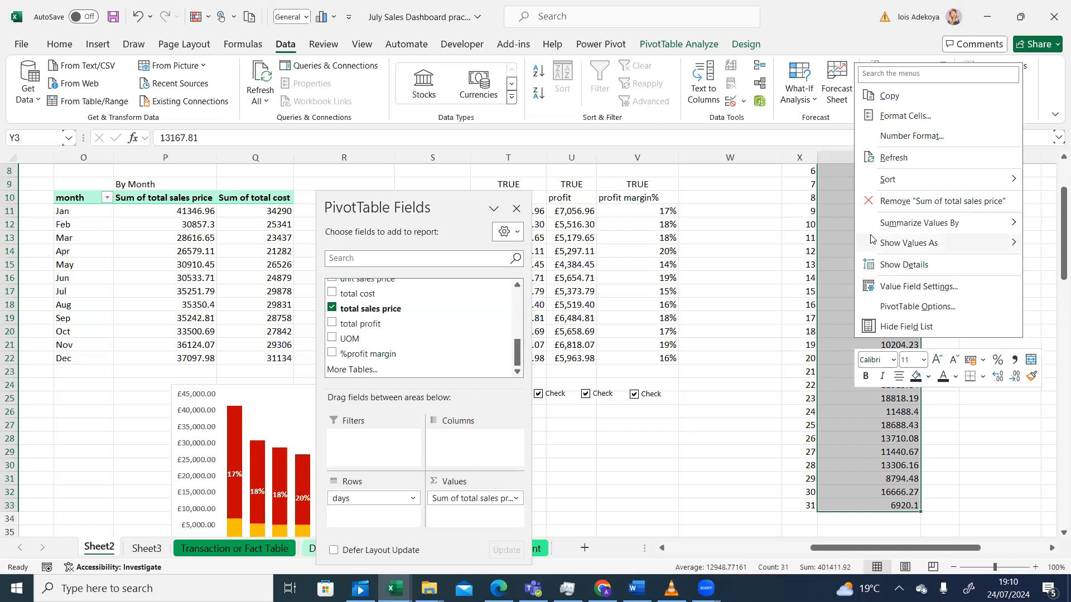
mouse_move(873, 242)
click(744, 220)
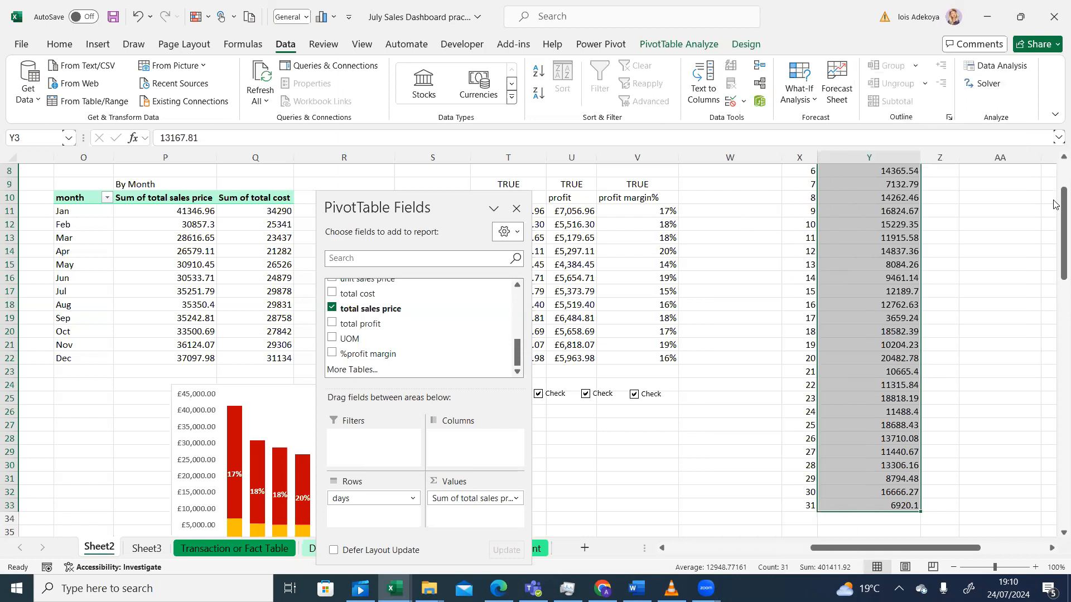
click(63, 47)
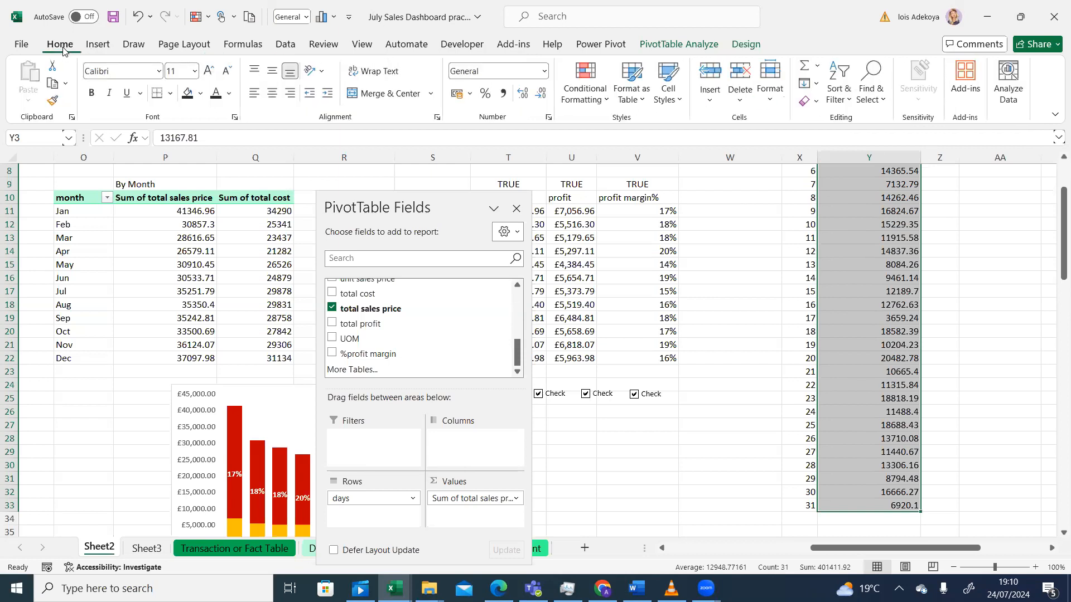
click(543, 73)
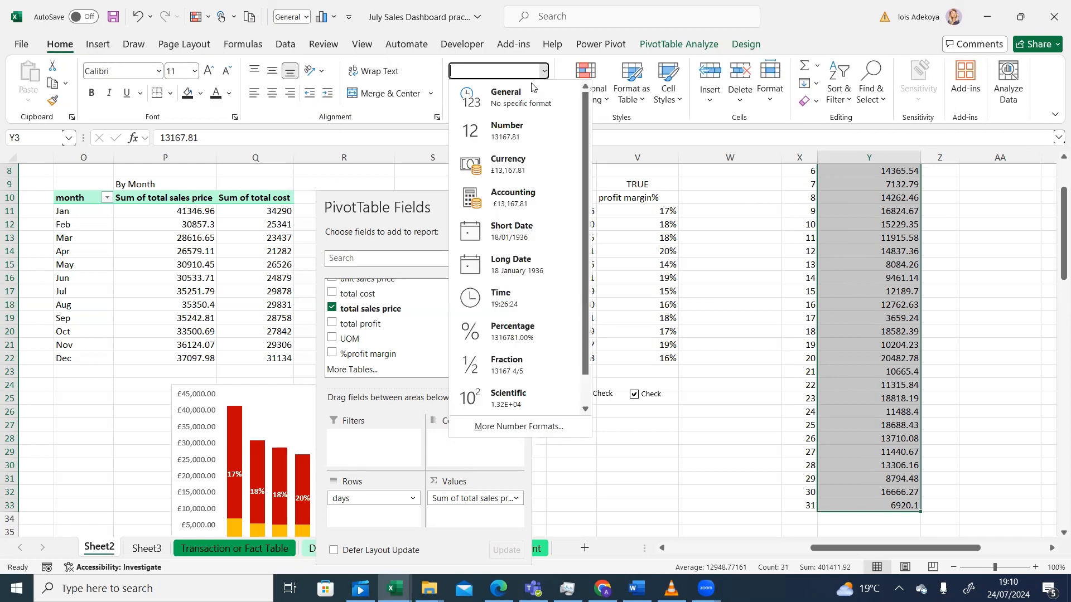
click(502, 163)
click(979, 252)
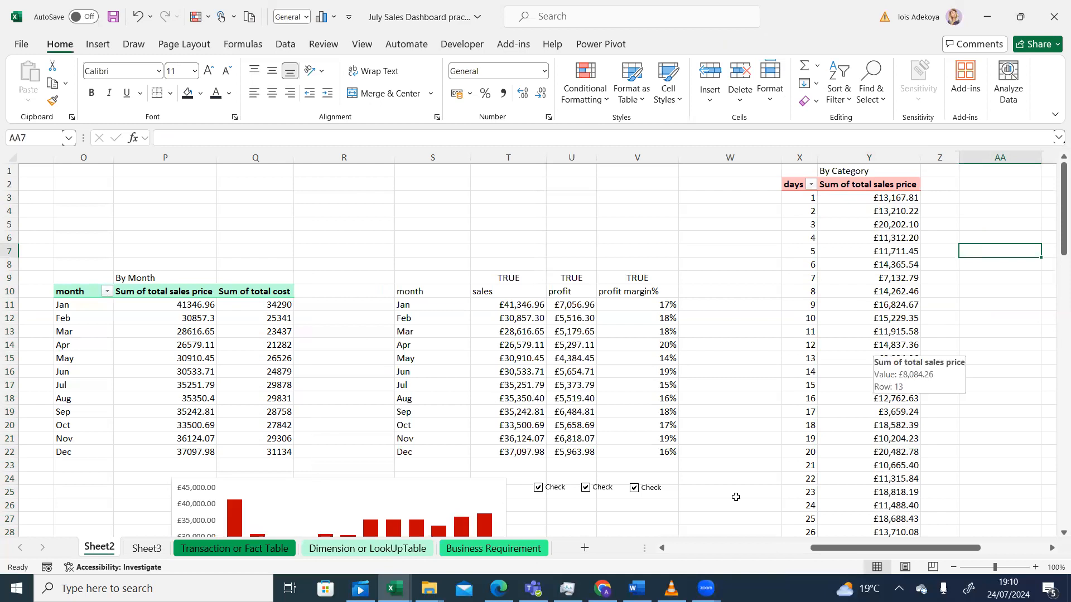
Step: Check the daily chart in the reference dashboard video in VLC, then return to Excel and the blank columns beside the days pivot table
click(671, 588)
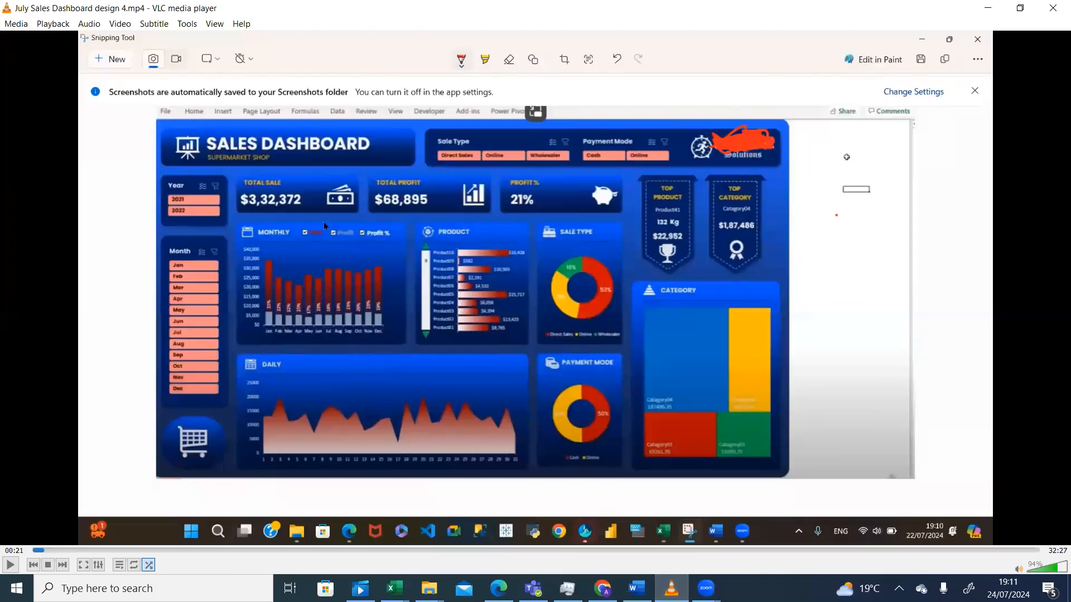
key(alt+Tab)
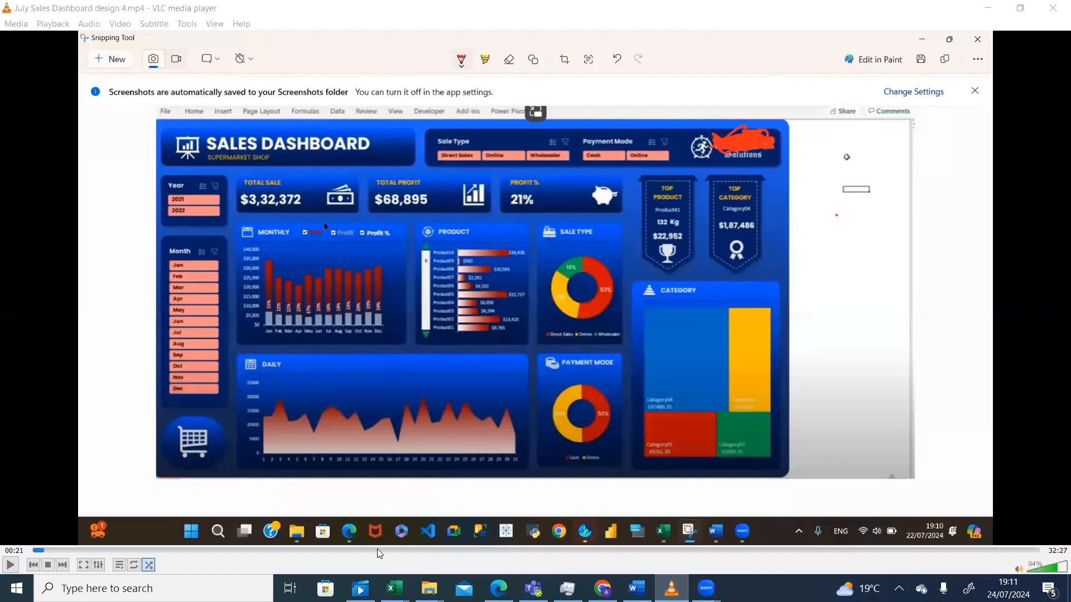
click(395, 587)
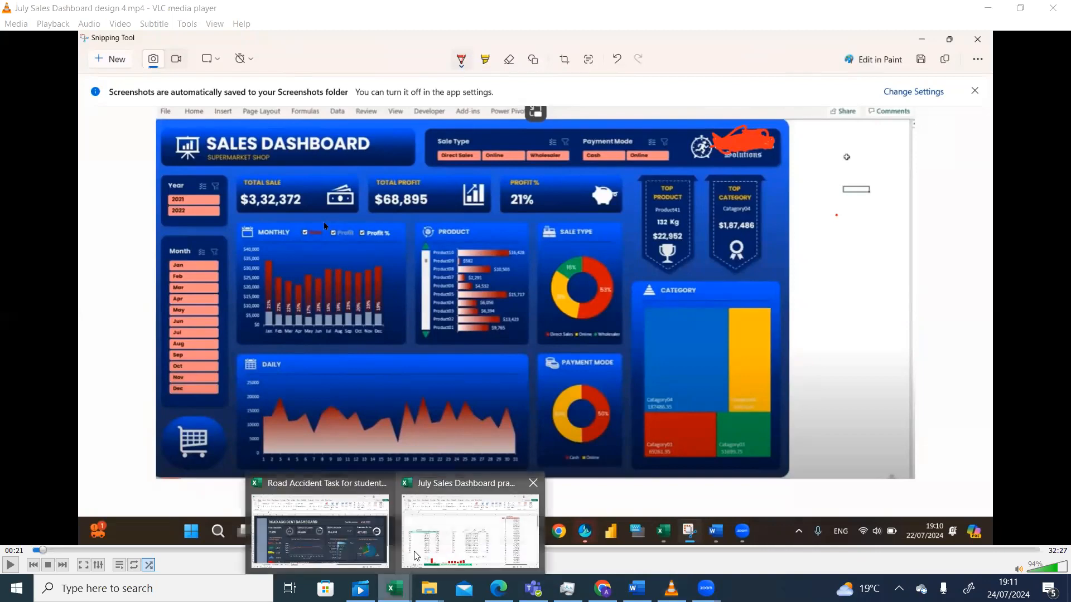
click(416, 556)
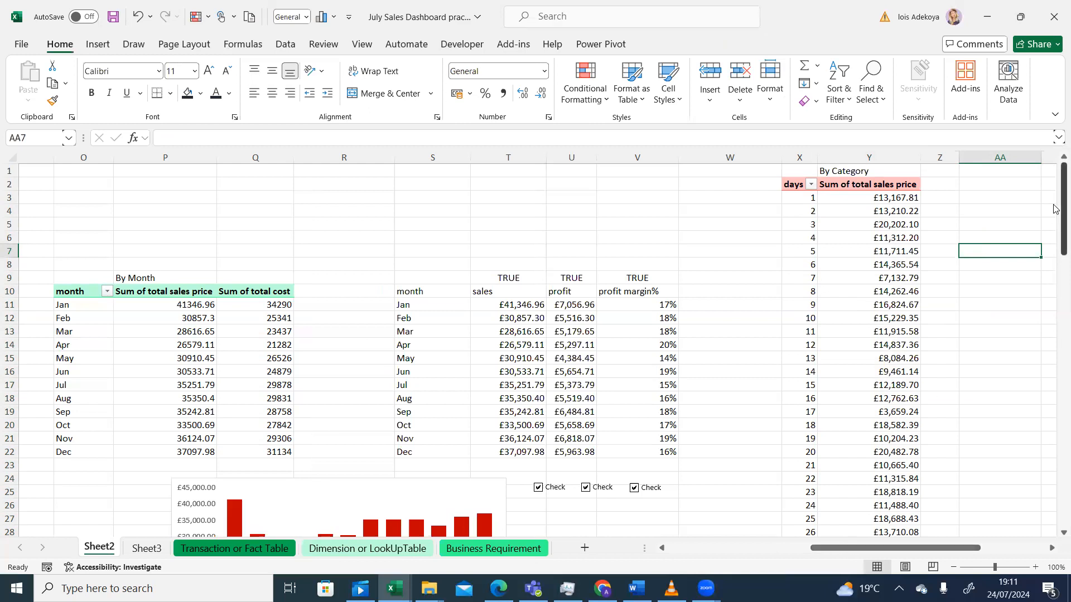
scroll(991, 410, down, 3)
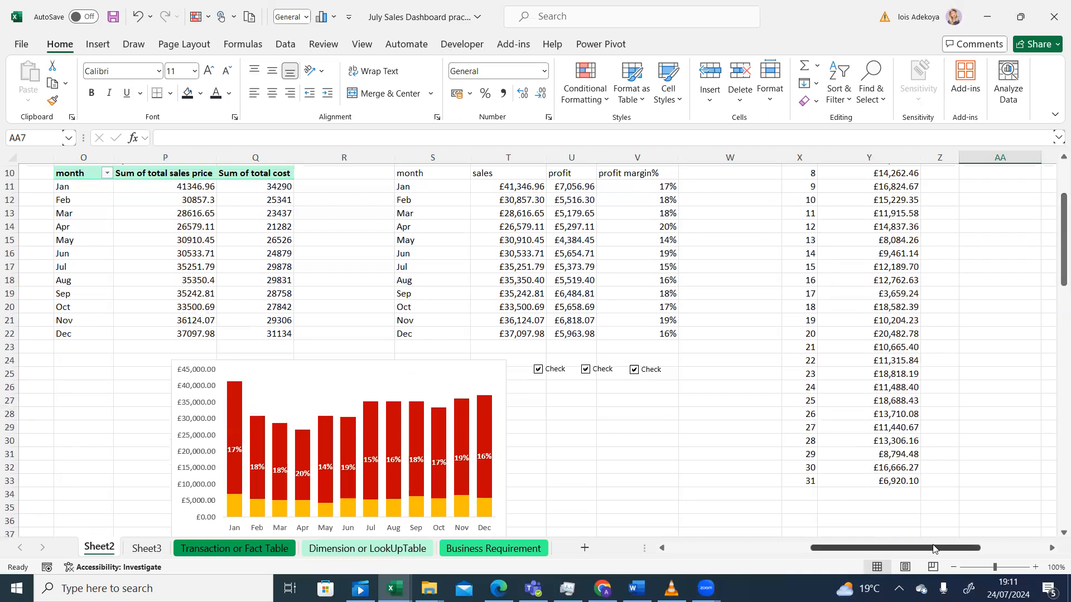
drag(1053, 245, 1053, 189)
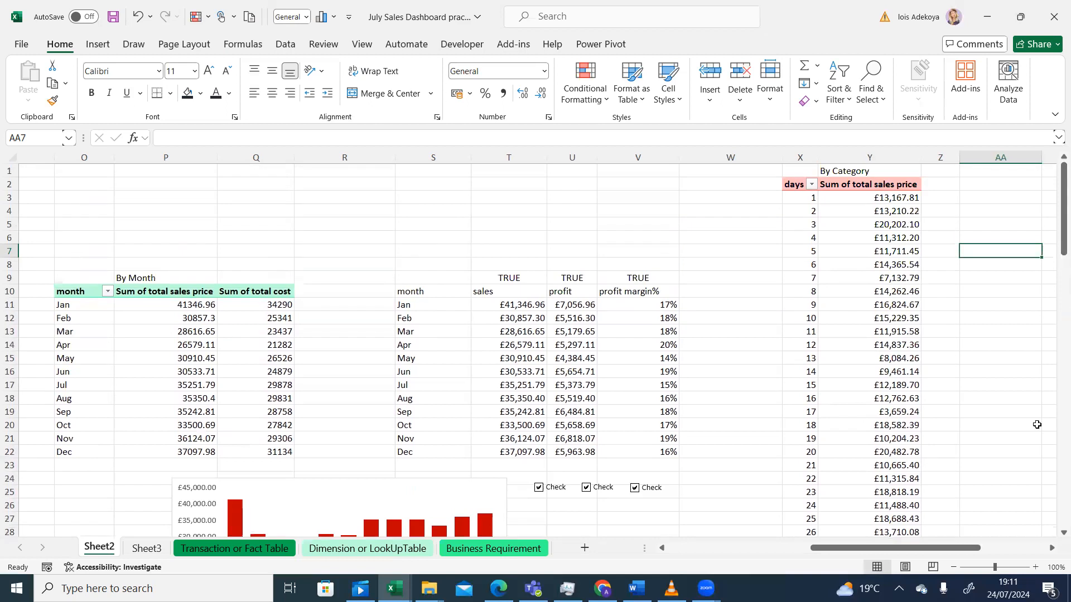
click(1051, 549)
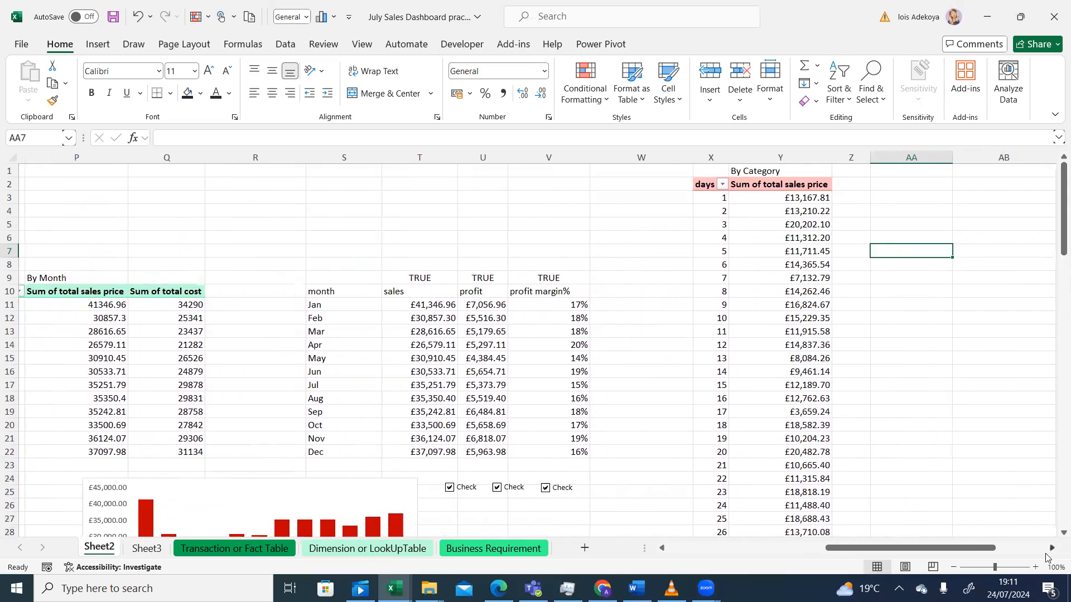
click(1051, 548)
click(785, 198)
text(=)
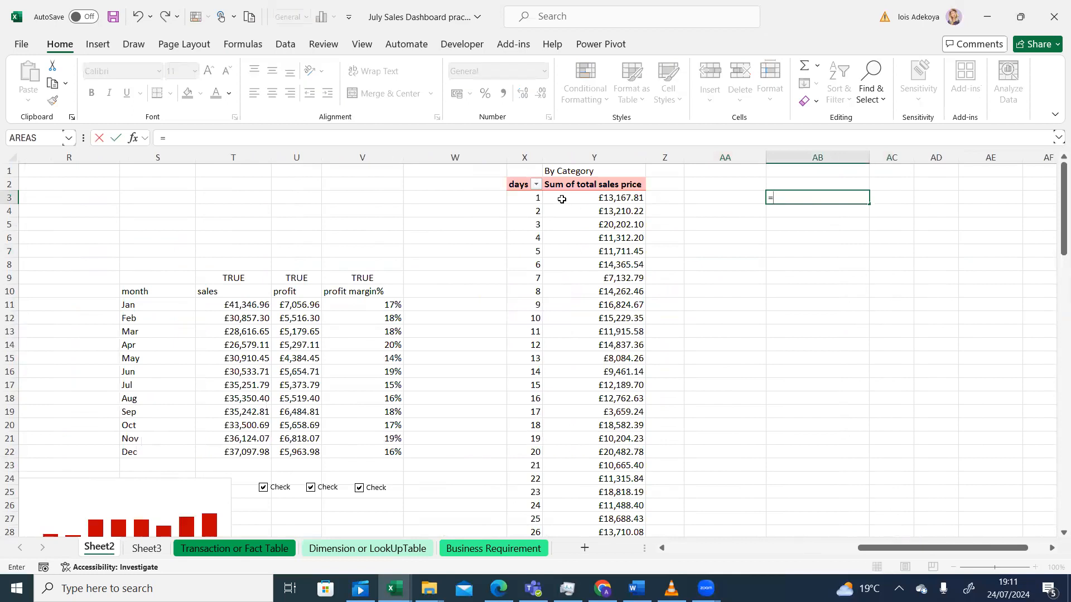
click(534, 199)
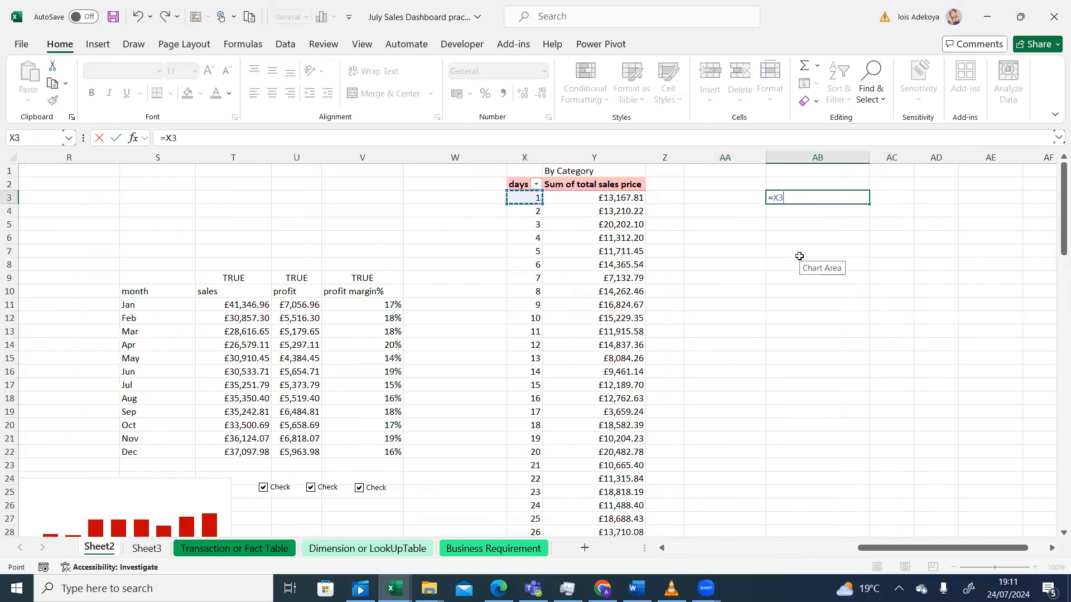
click(799, 256)
key(BackSpace)
key(BackSpace)
key(BackSpace)
key(BackSpace)
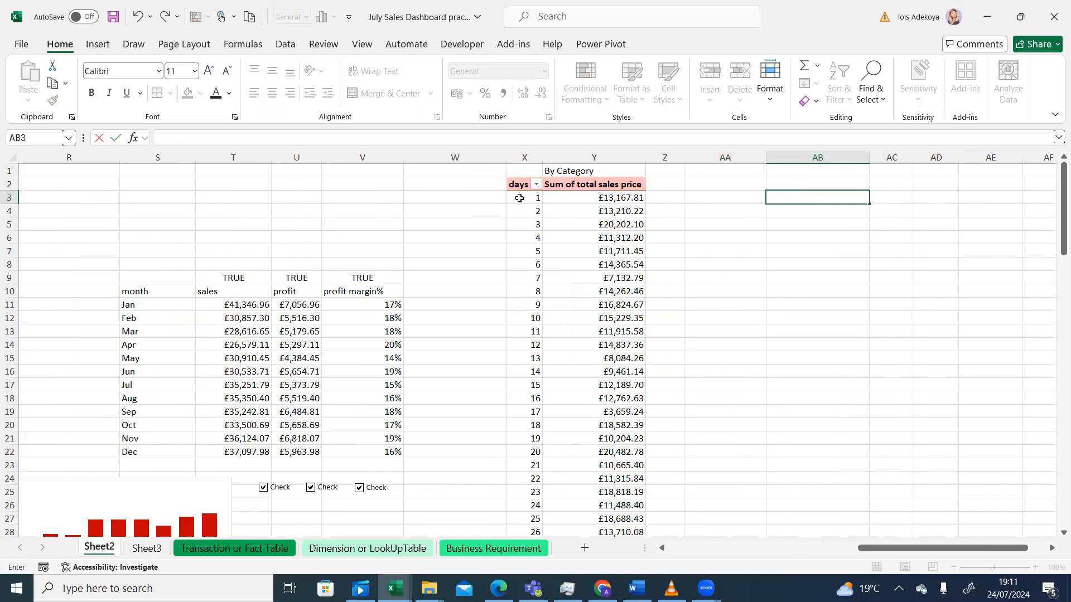
click(518, 198)
Step: Link cell AB3 to the pivot table's first day with =X3 and fill the formula down to row 33
click(820, 194)
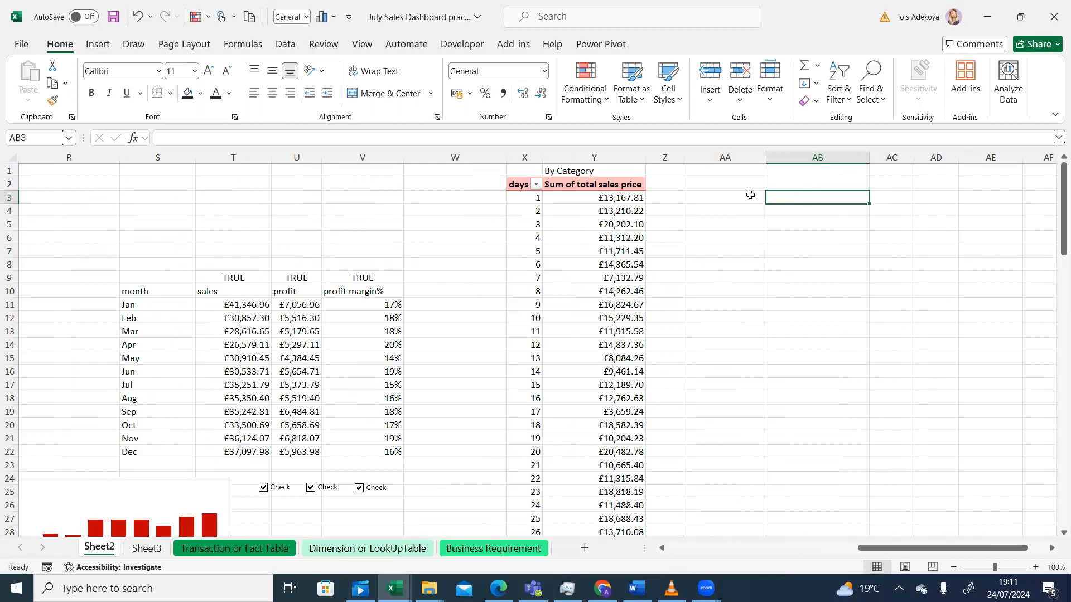
text(=)
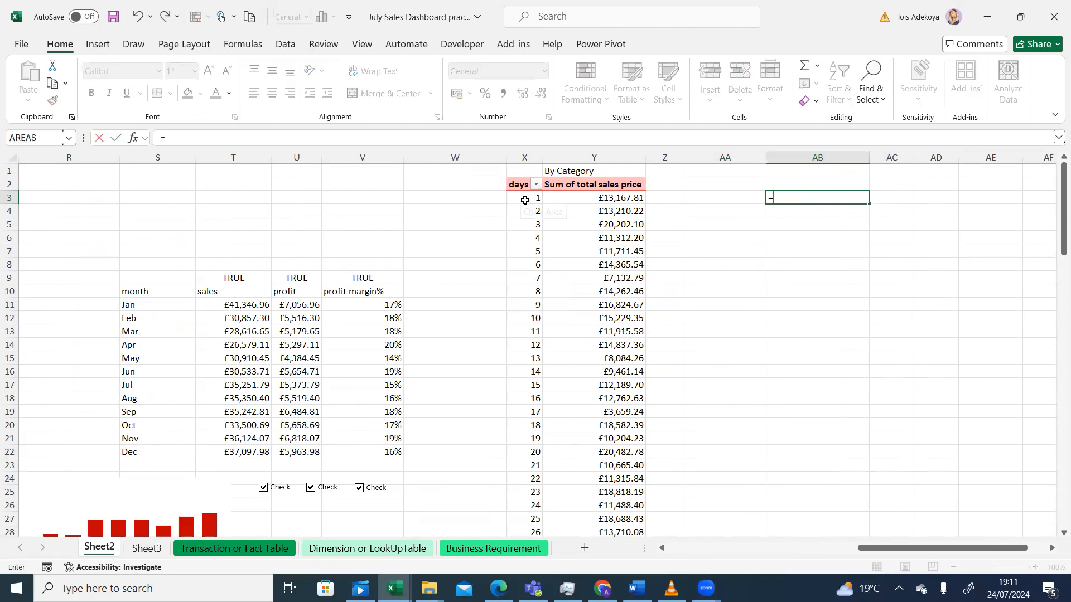
click(525, 201)
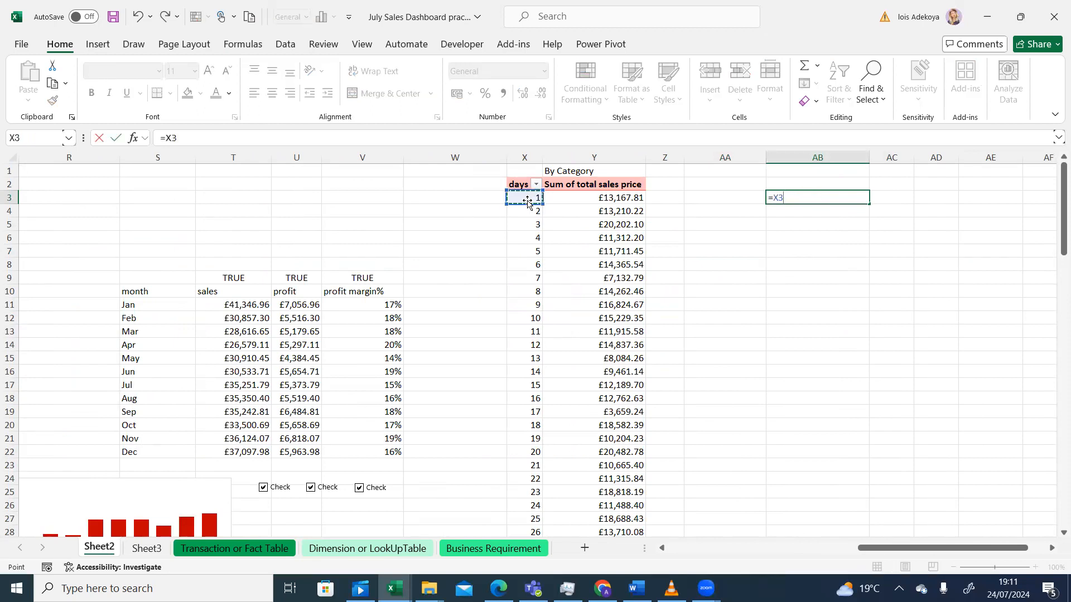
key(Return)
click(808, 197)
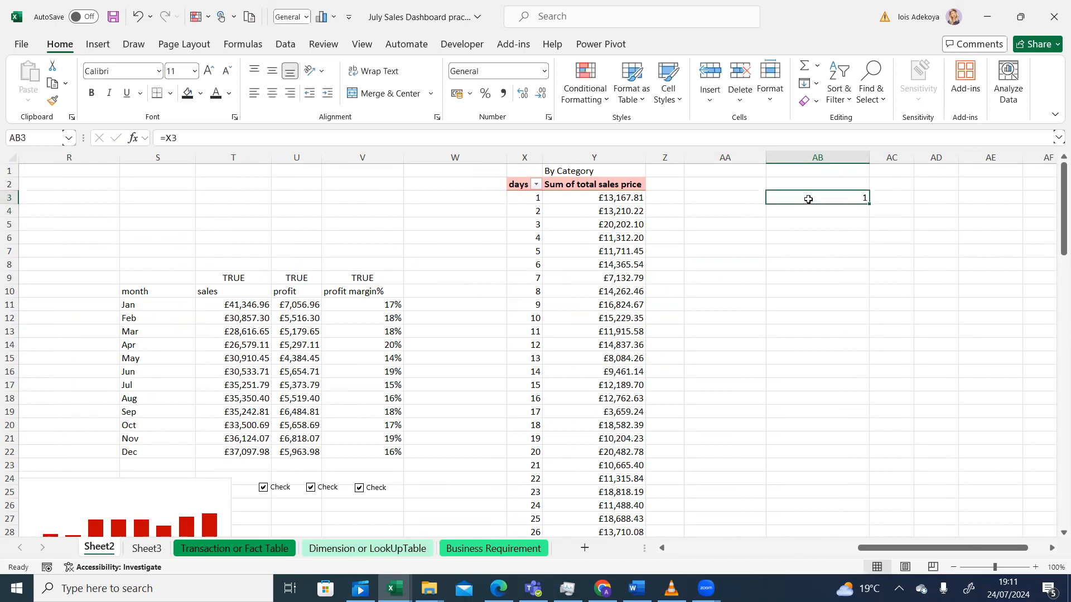
drag(868, 206, 838, 252)
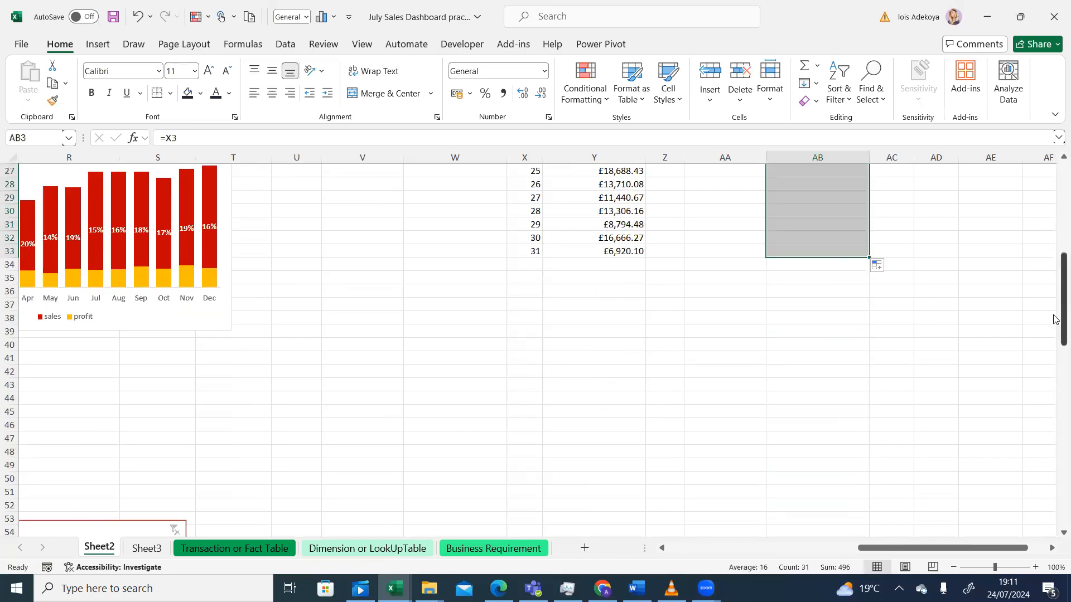
drag(1053, 320, 1054, 226)
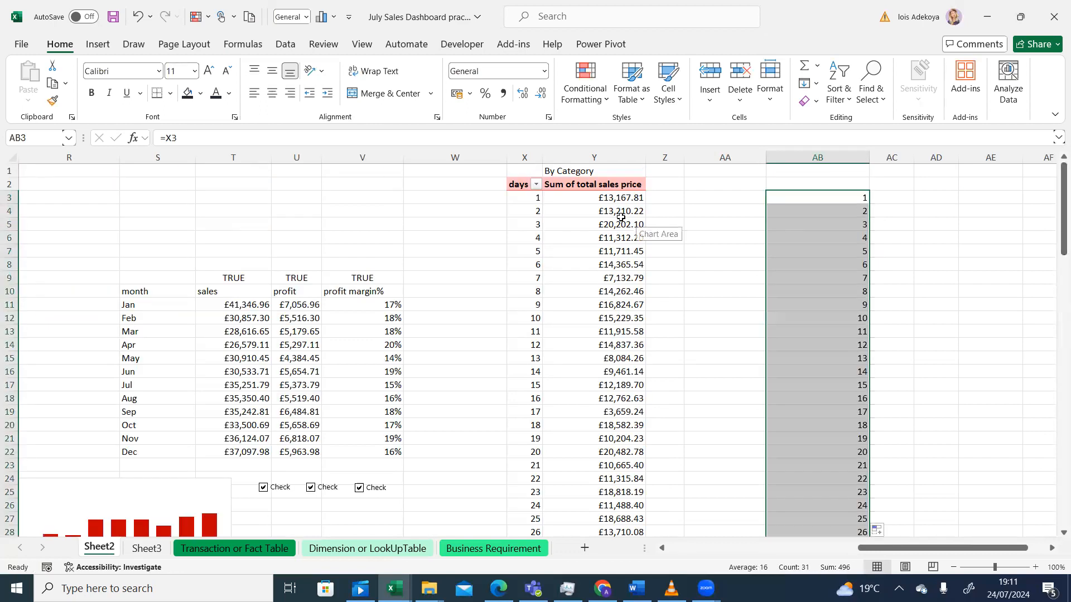
Step: Select the pivot table's days and sales values and look over the available line and area chart types
drag(526, 198, 634, 484)
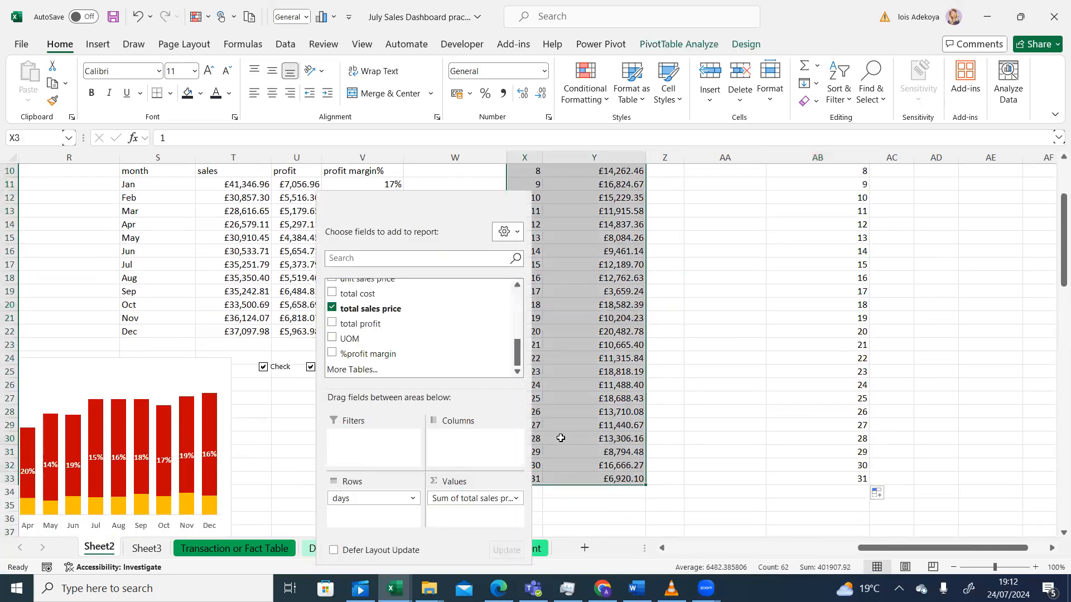
click(98, 45)
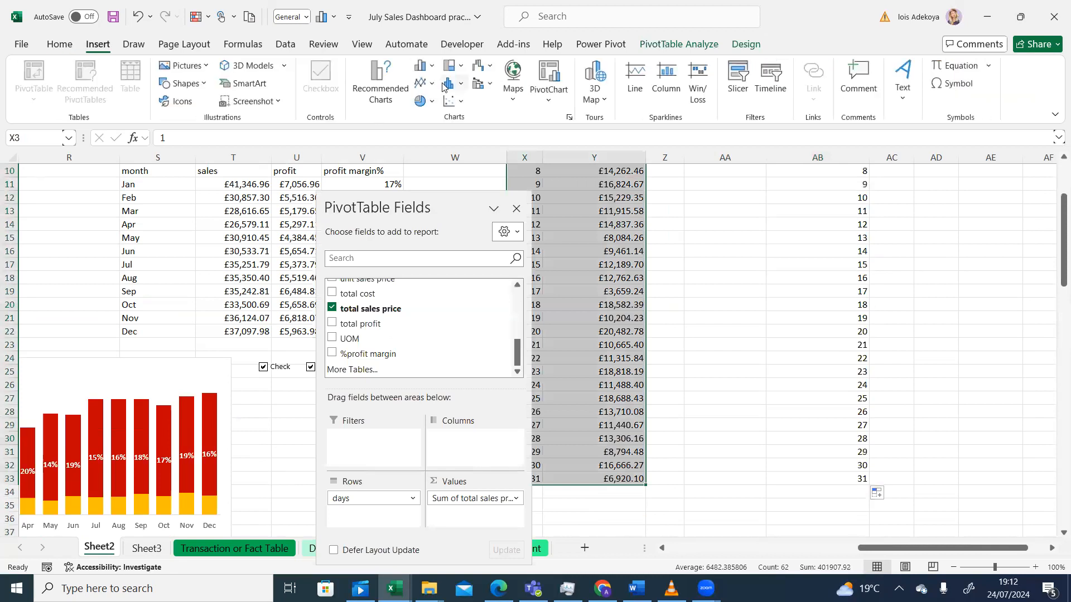
click(425, 83)
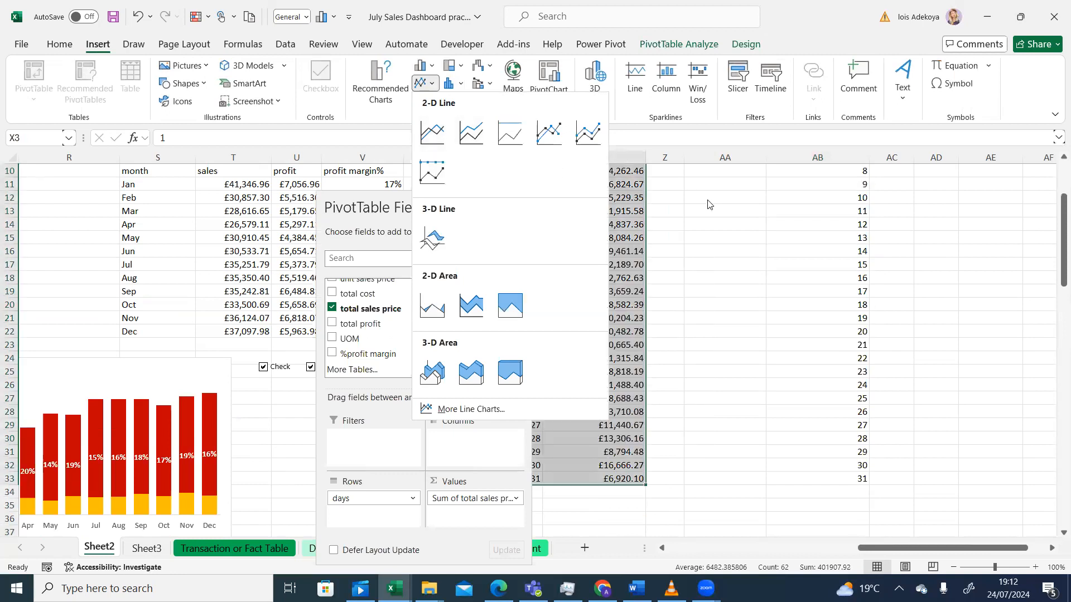
click(761, 219)
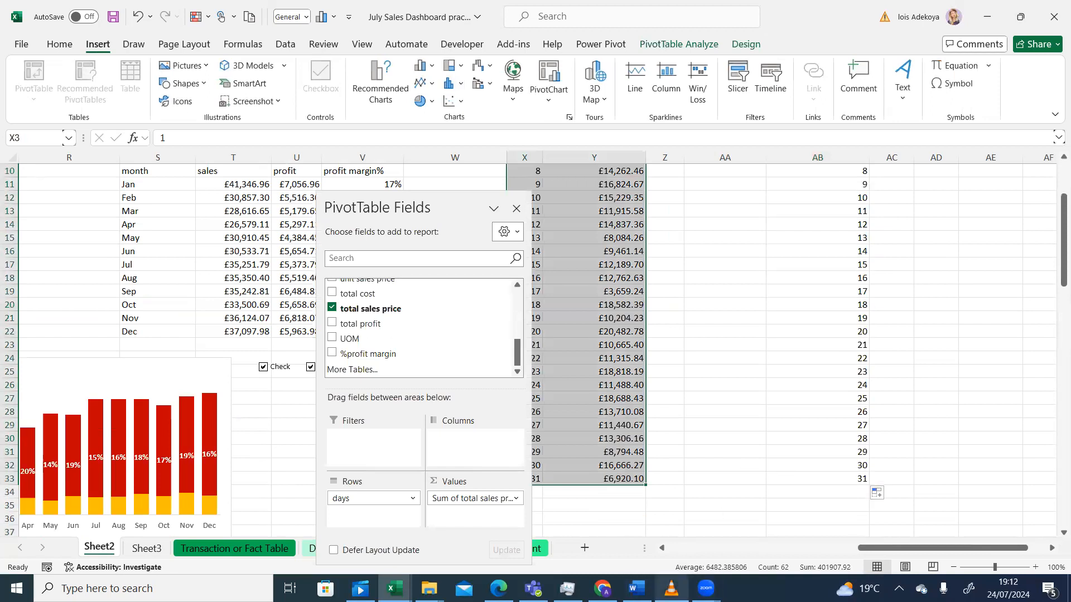
Step: Insert an Area PivotChart of total sales price by day from the selected days pivot table
click(671, 588)
key(alt+Tab)
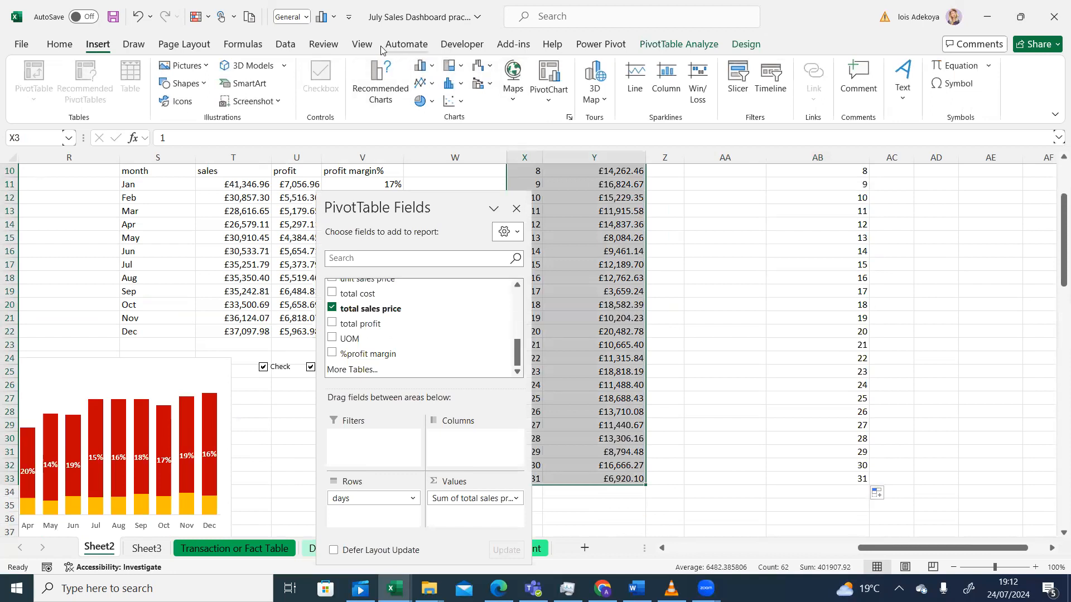
click(391, 86)
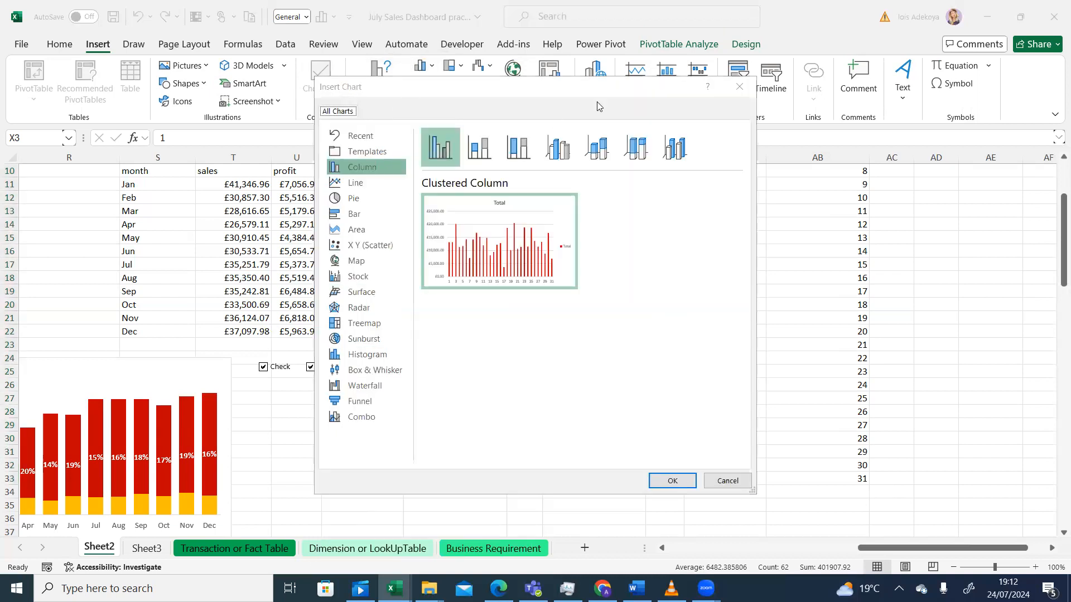
click(368, 231)
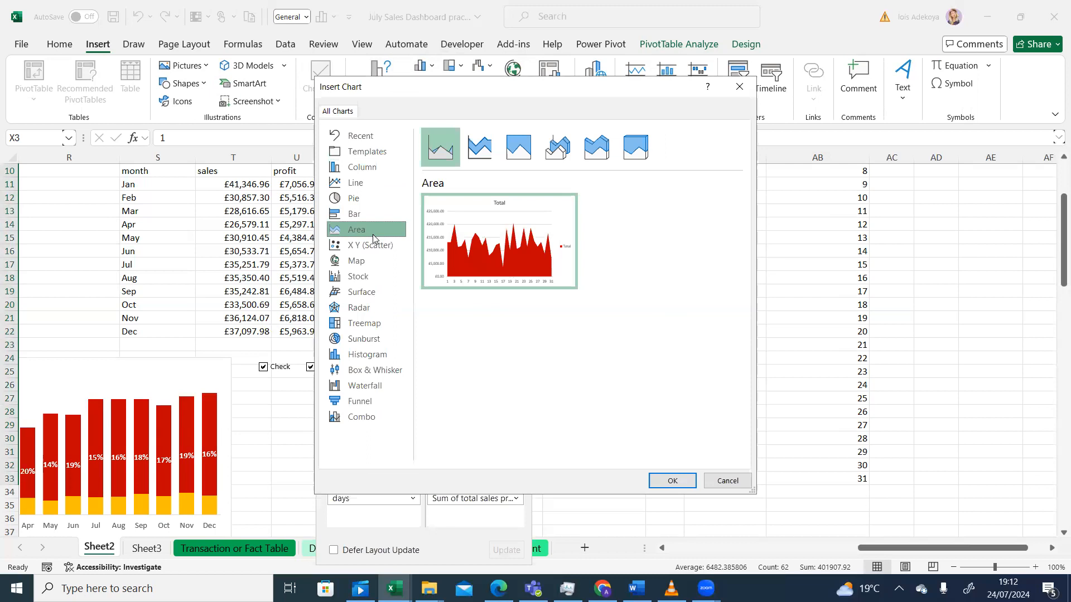
click(662, 483)
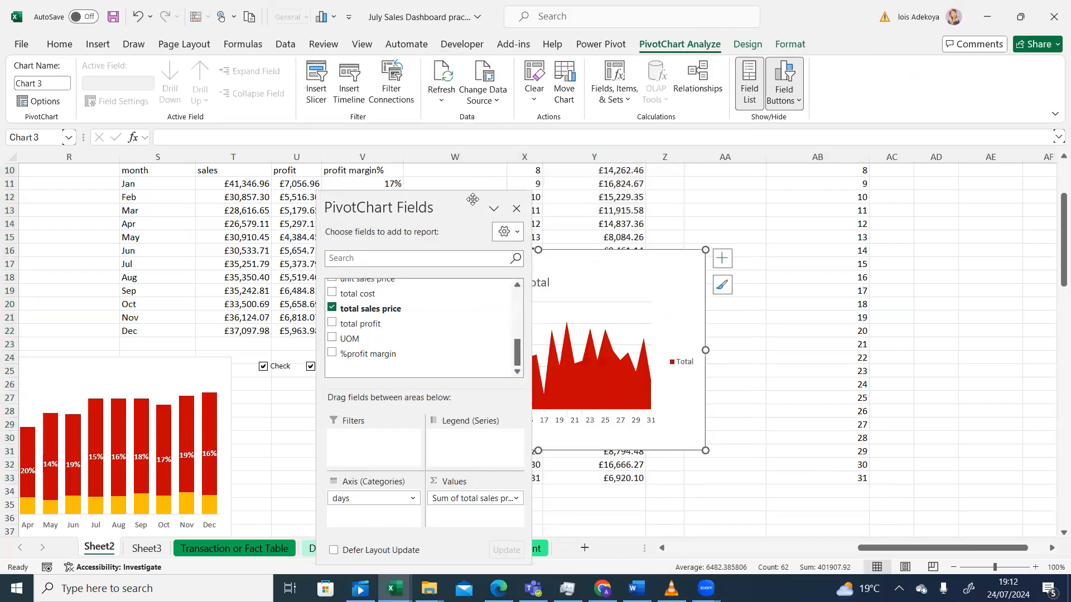
Step: Hide the PivotChart field list and widen the area chart to about column AB, comparing it with the reference dashboard in VLC
click(749, 84)
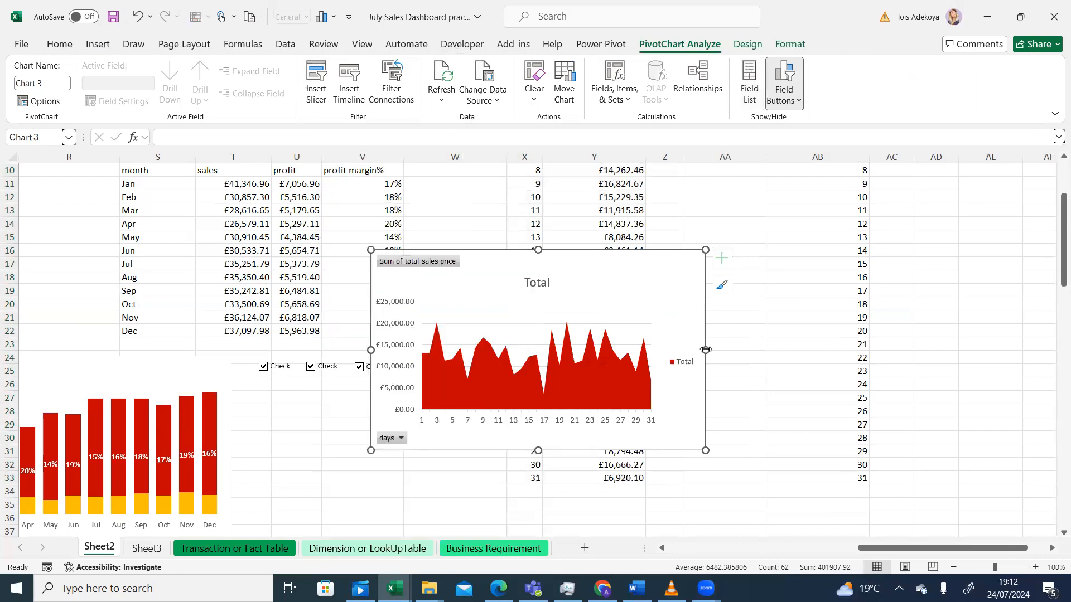
drag(706, 349, 772, 350)
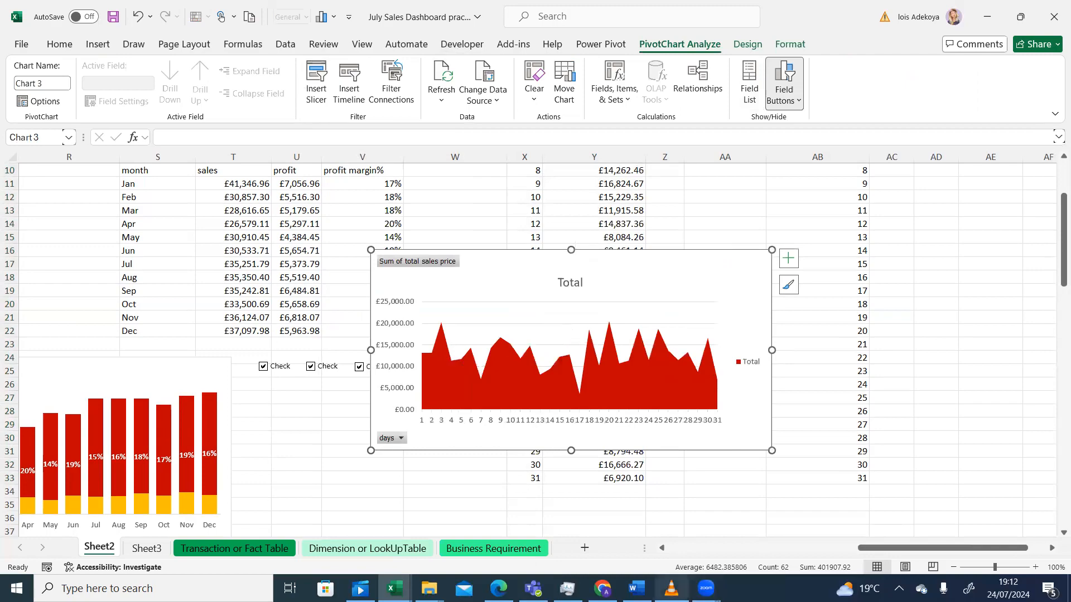
click(672, 588)
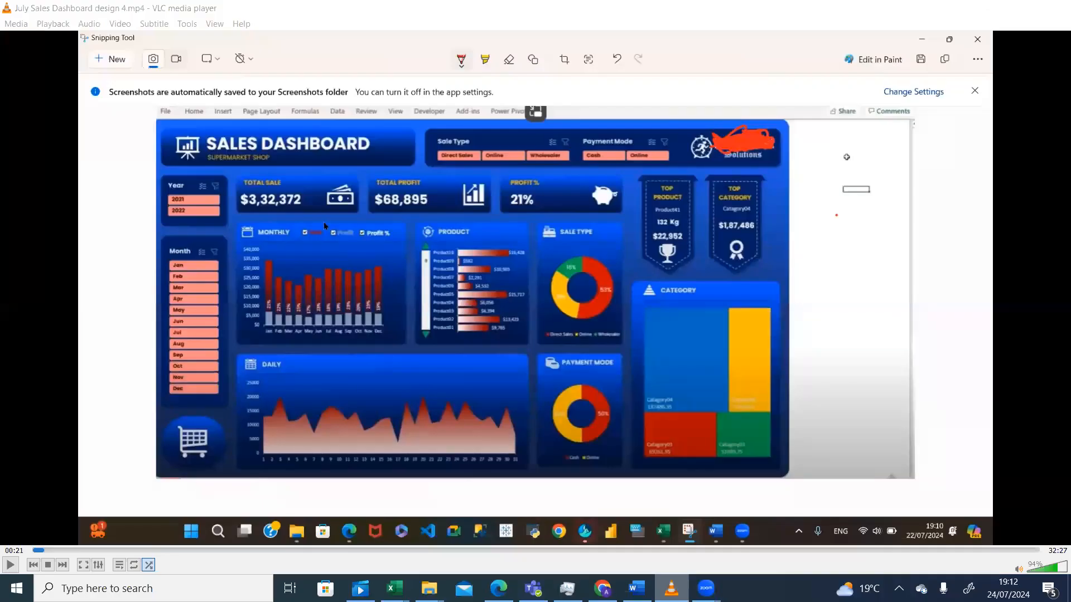
click(672, 588)
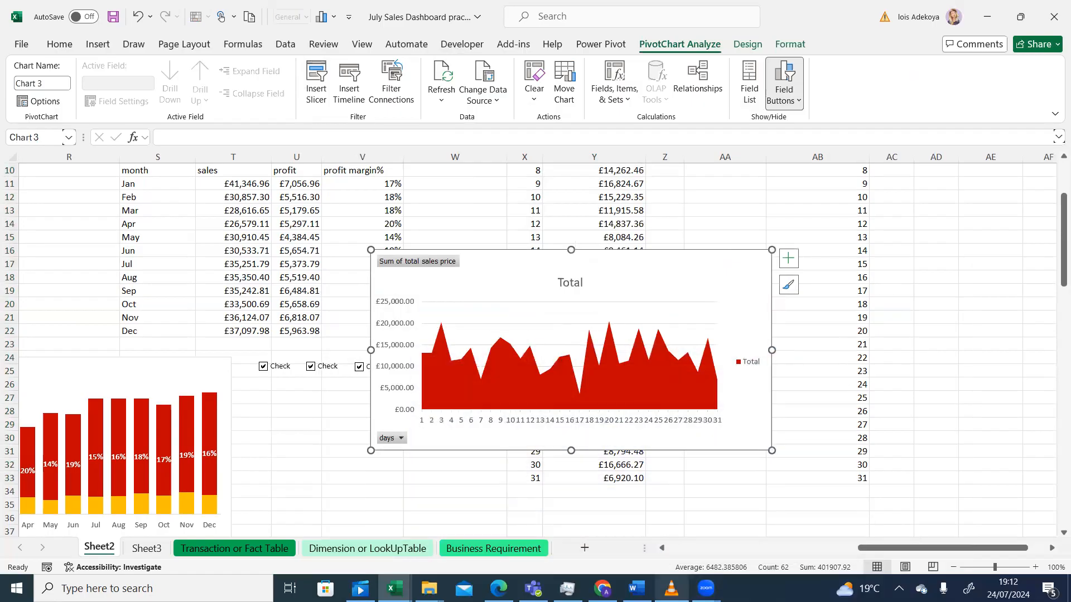
Step: Hide all field buttons on the daily area chart and delete its Total legend
click(399, 441)
click(399, 448)
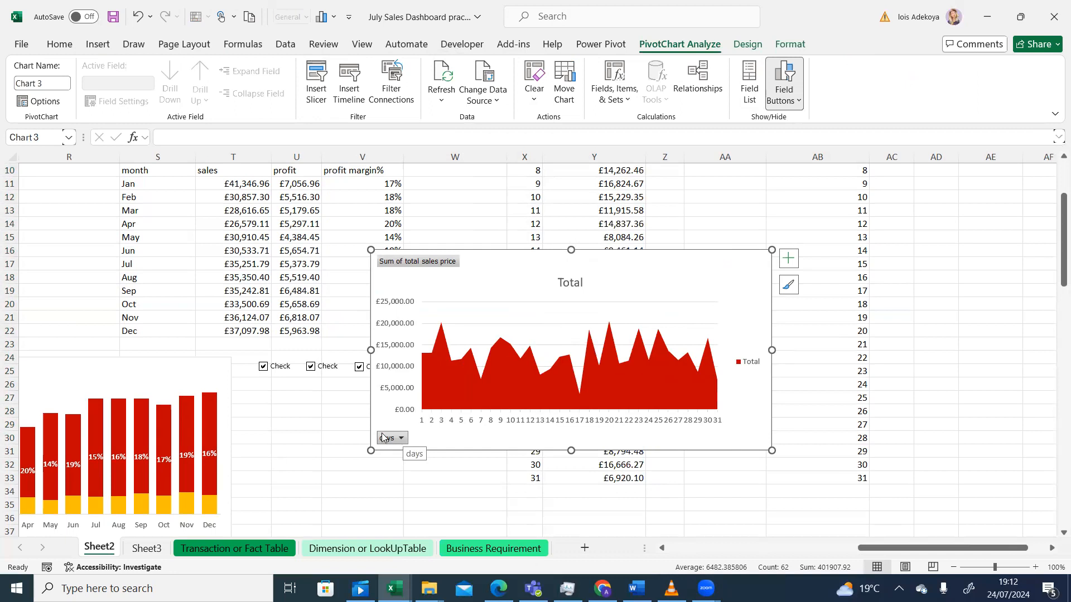
right_click(395, 441)
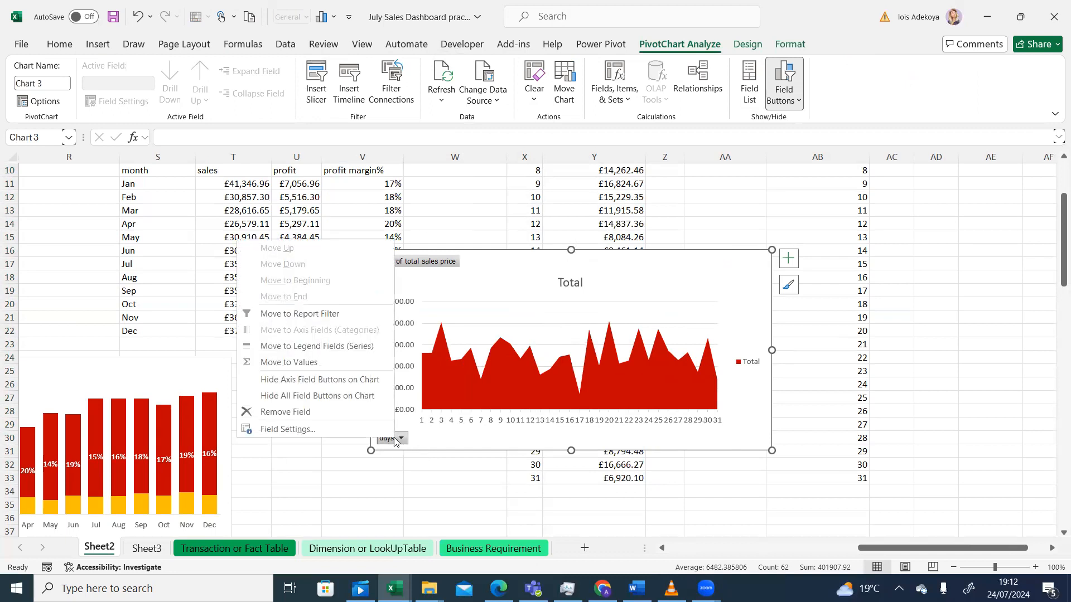
click(325, 396)
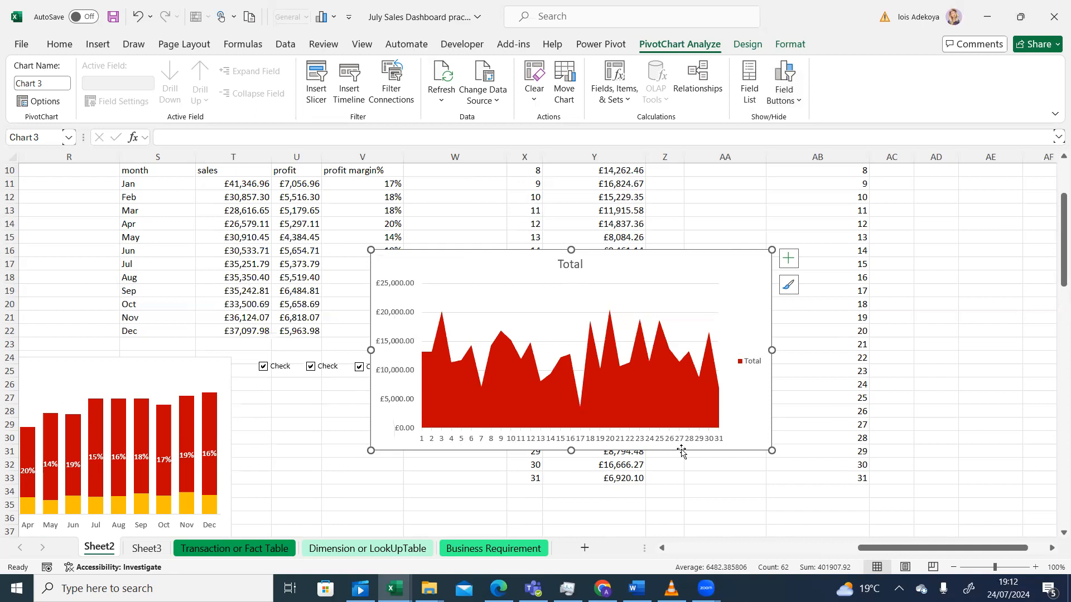
click(756, 367)
key(Delete)
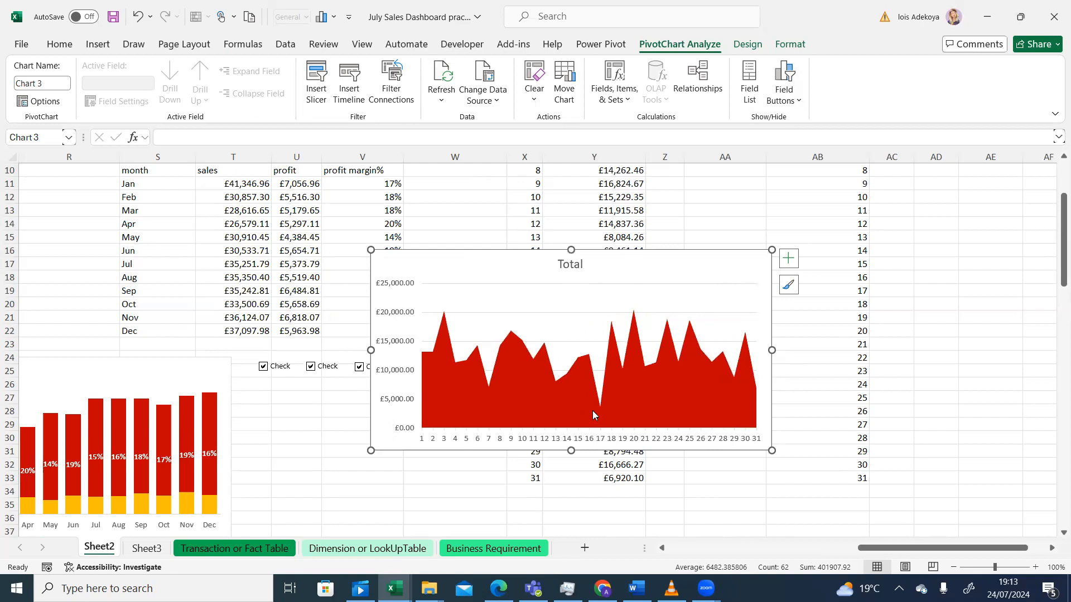
Step: Examine the Daily chart's design in the reference dashboard video in VLC and return to Excel
mouse_move(671, 588)
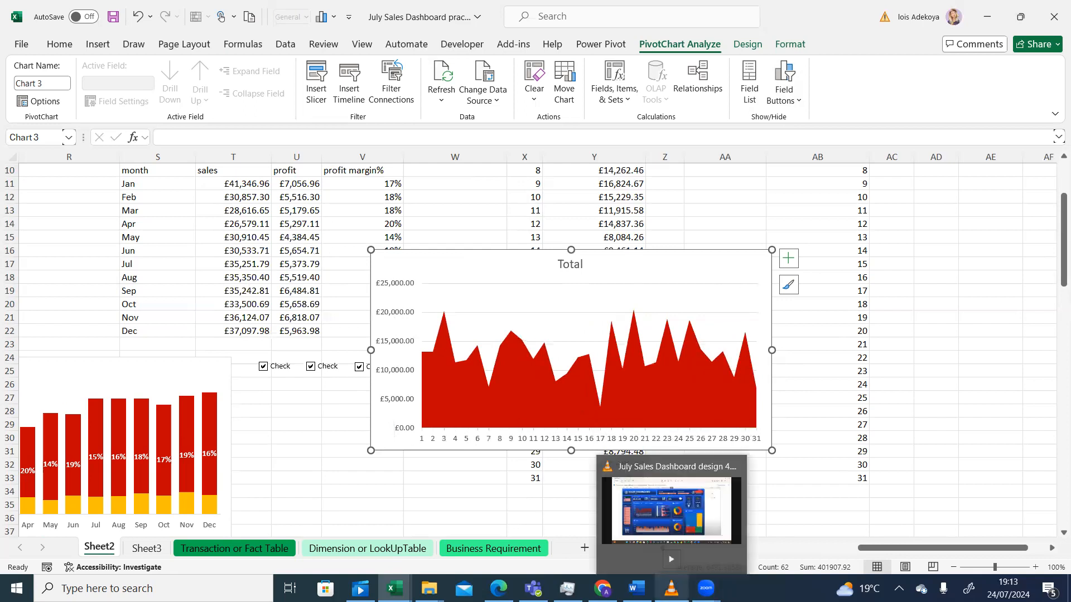
click(671, 510)
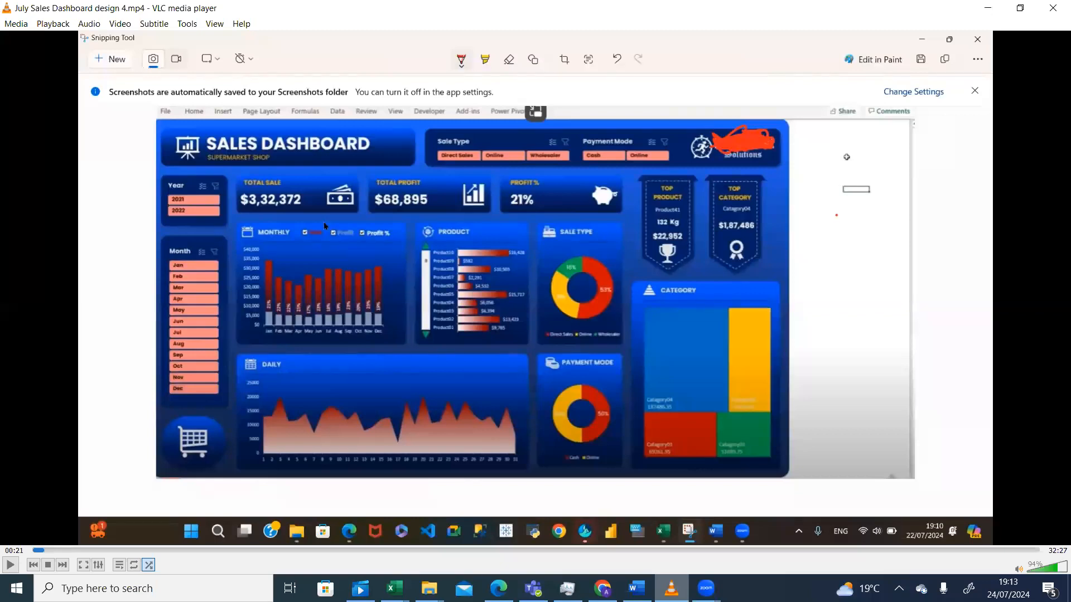
click(672, 588)
click(672, 589)
click(672, 588)
click(671, 588)
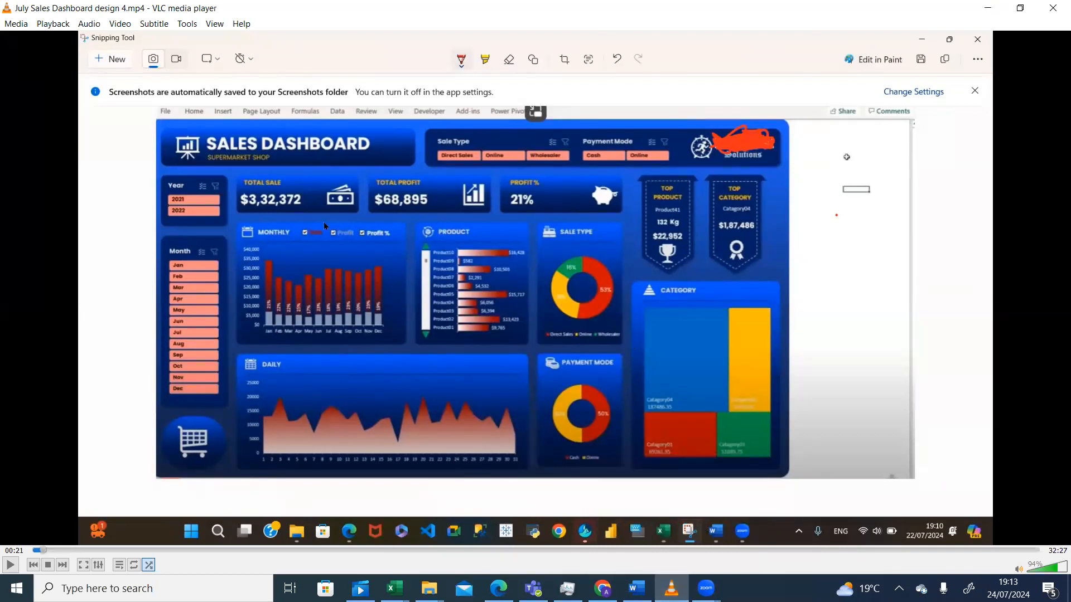
key(alt+Tab)
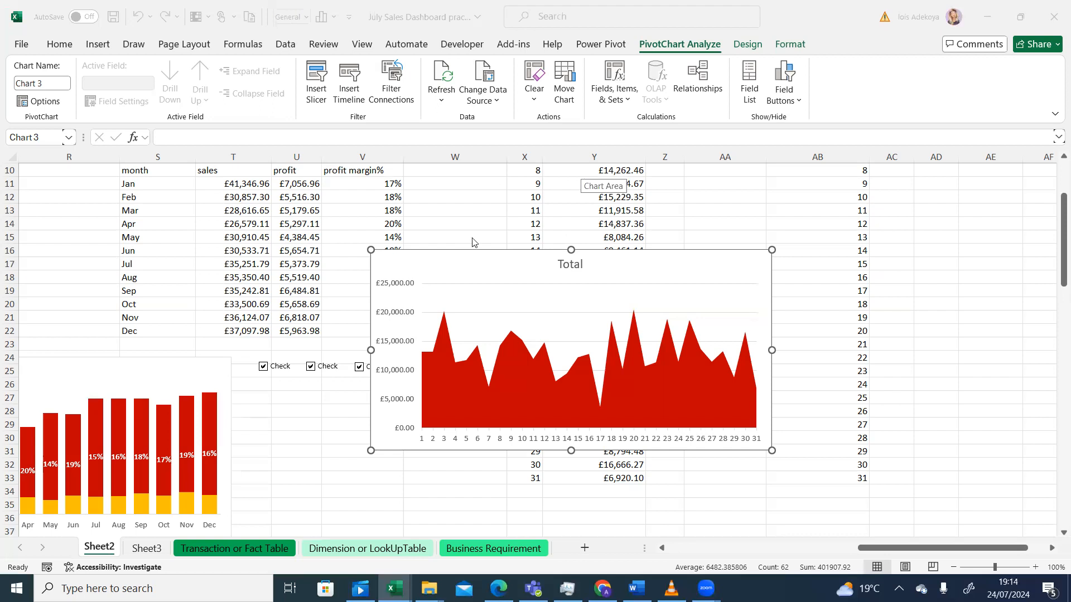
Step: Move the area chart off the days pivot table and recheck the reference dashboard in VLC, returning to the July Sales Dashboard practice workbook
click(486, 222)
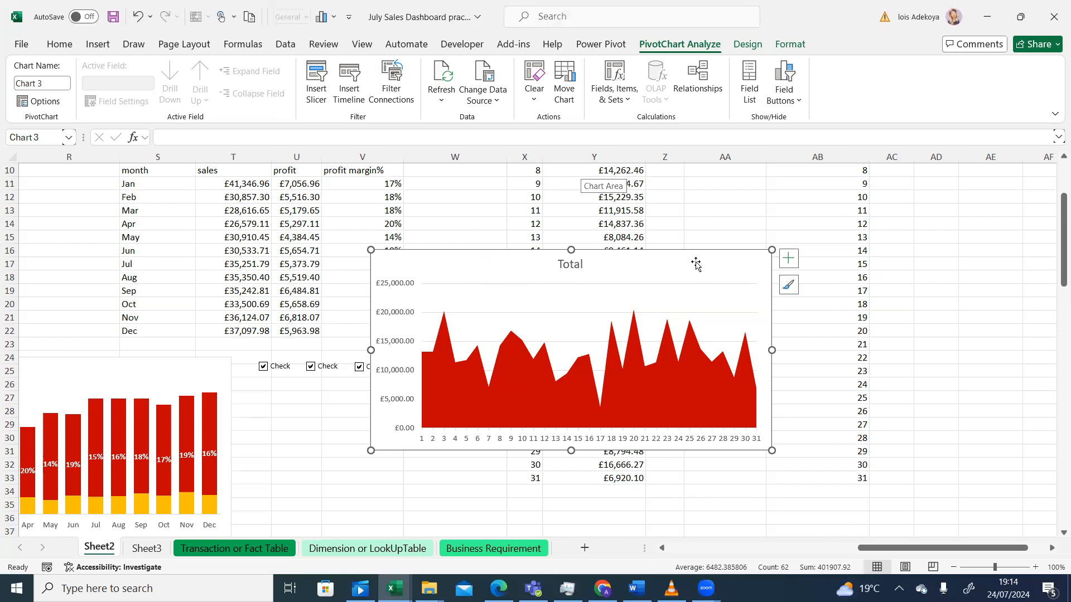
drag(685, 260, 374, 274)
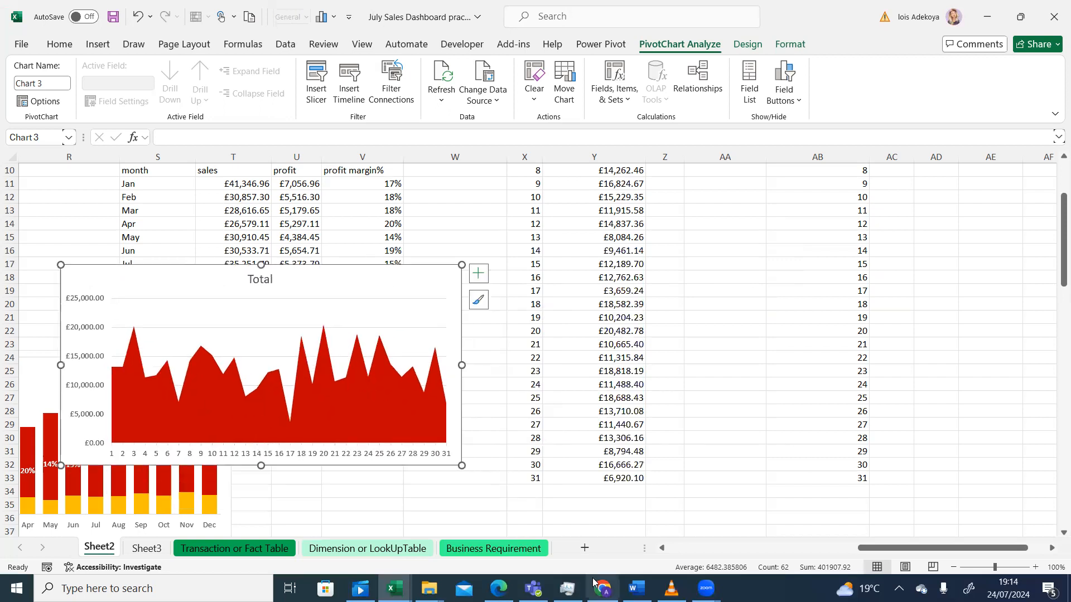
click(671, 588)
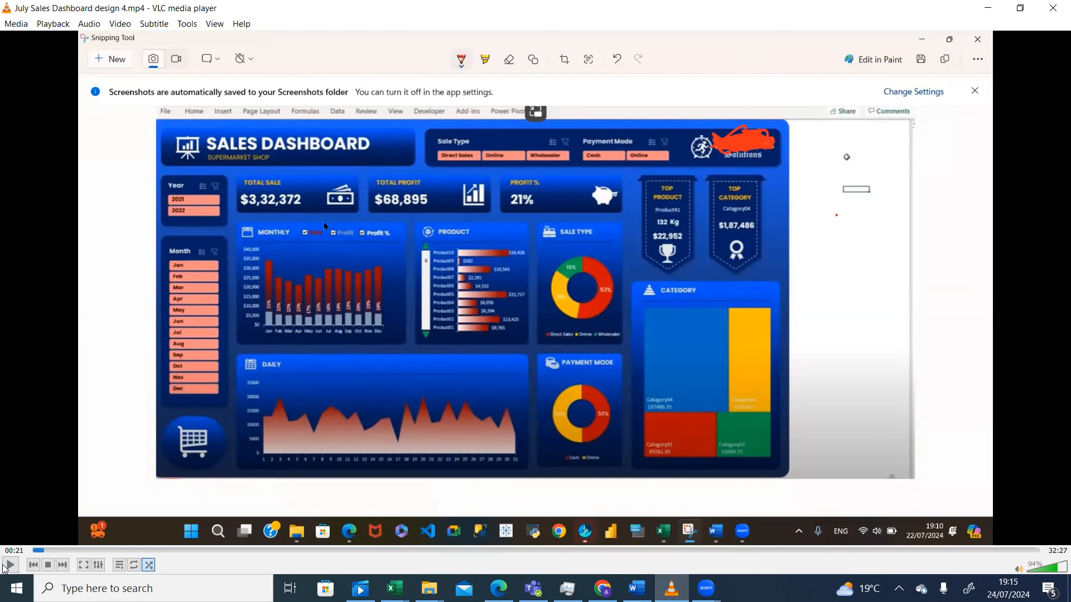
mouse_move(395, 588)
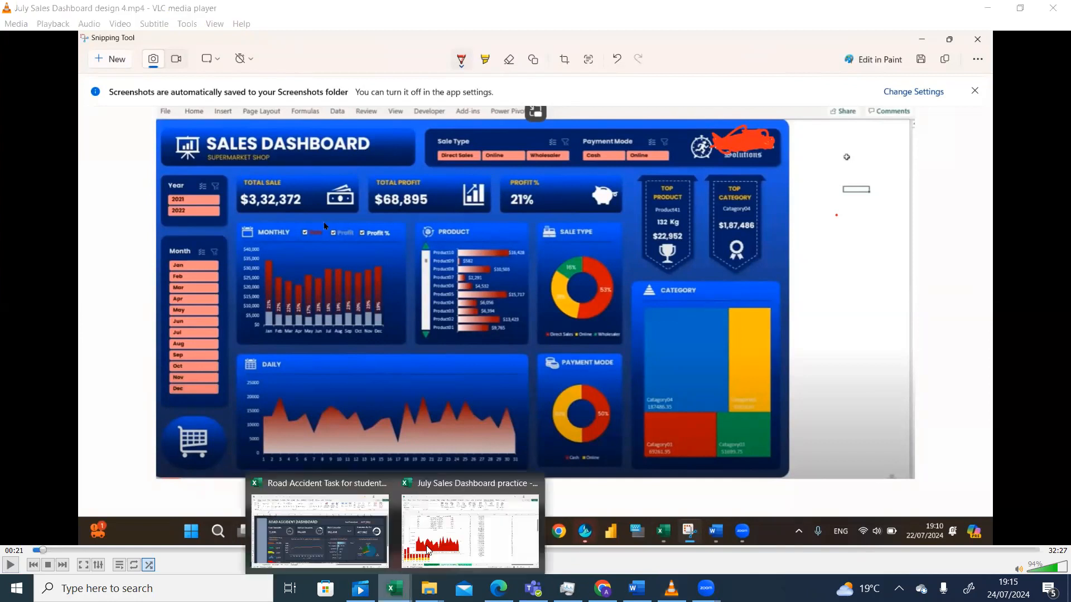
click(444, 541)
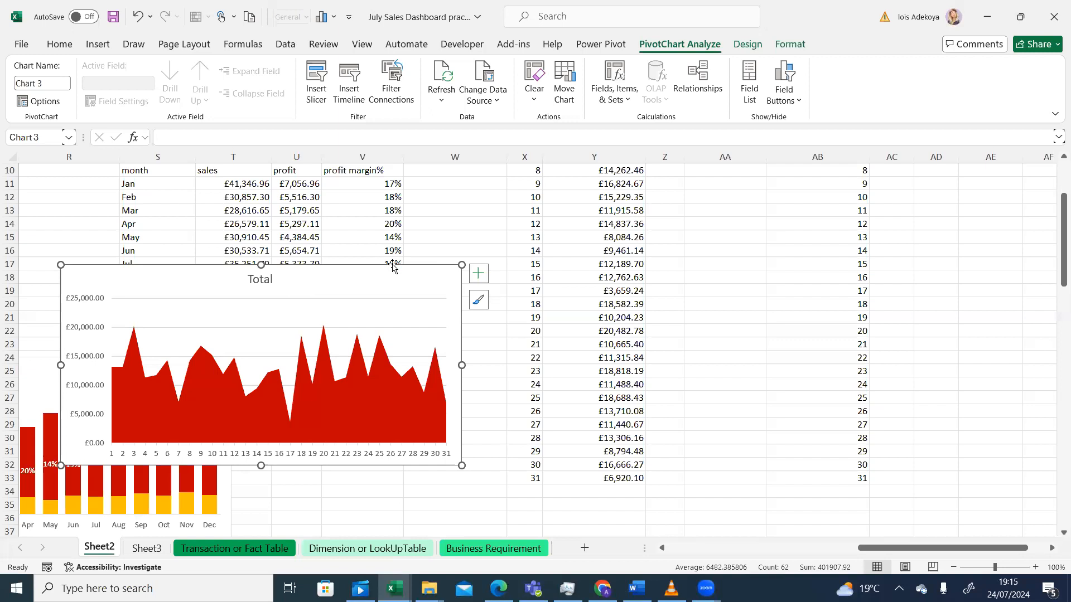
Step: Move the area chart back over the days pivot table, clear of the monthly chart, and delete its Total title
drag(393, 276, 727, 249)
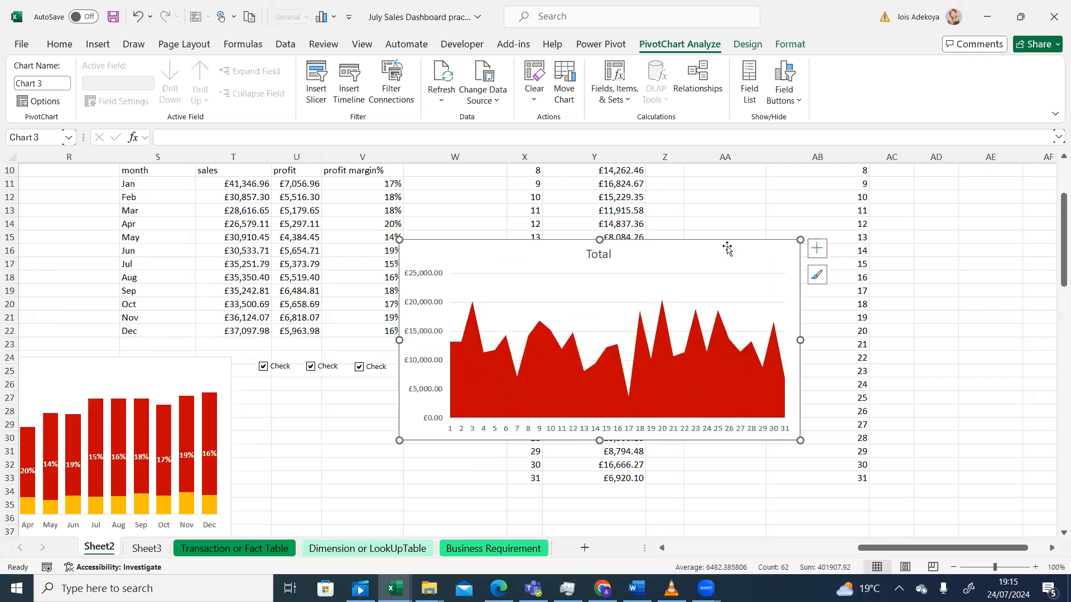
click(605, 252)
key(Delete)
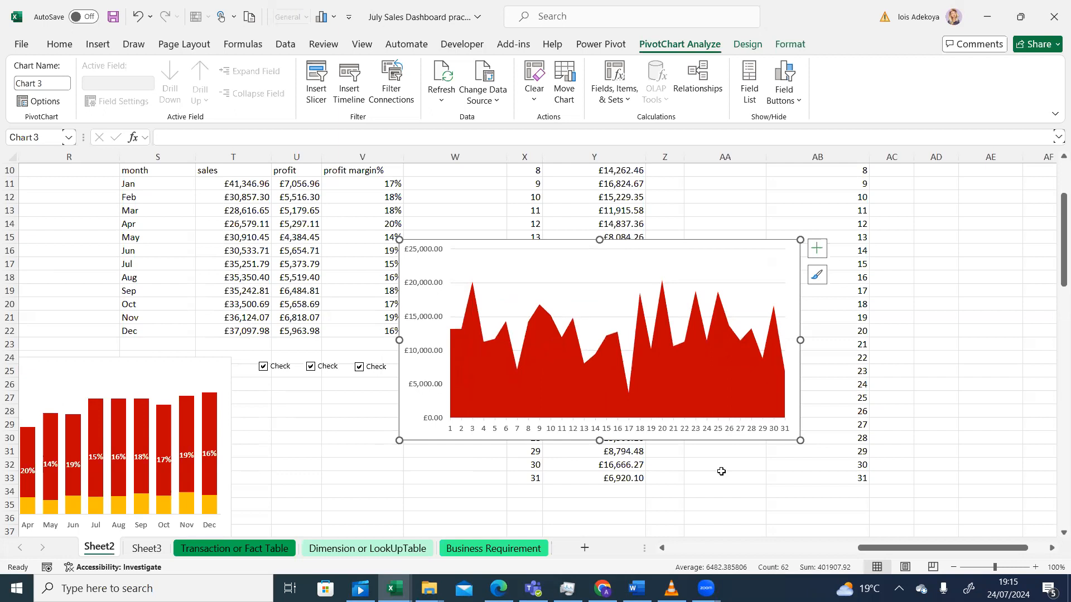
click(749, 470)
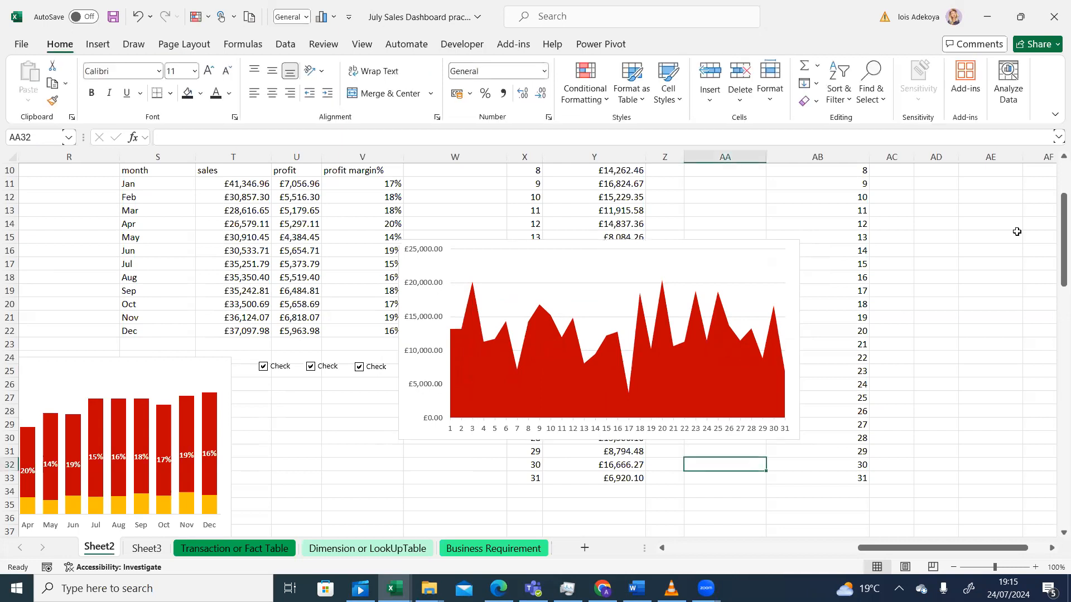
Step: Look over the days pivot table and area chart, and examine the dates and day formulas in the Transaction or Fact Table sheet
drag(1054, 217, 1054, 193)
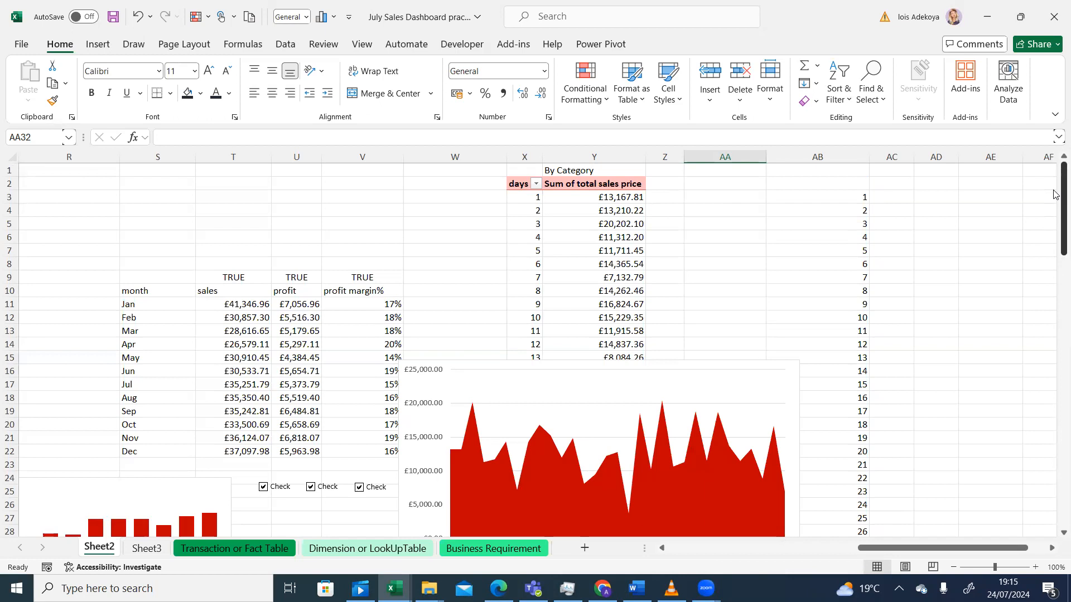
scroll(1055, 194, down, 2)
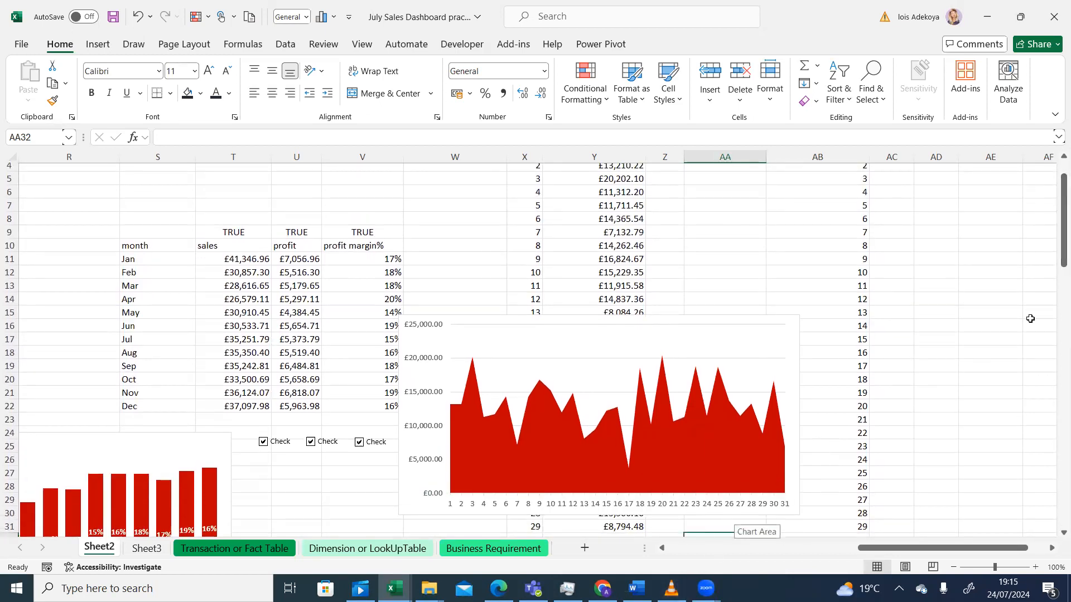
scroll(1055, 272, down, 1)
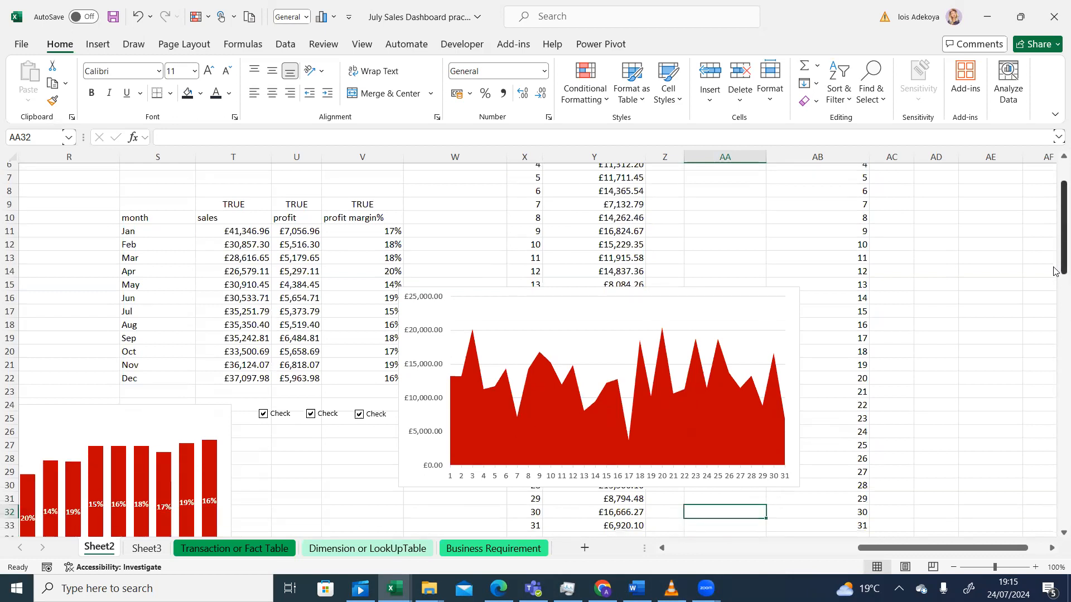
scroll(1055, 271, down, 1)
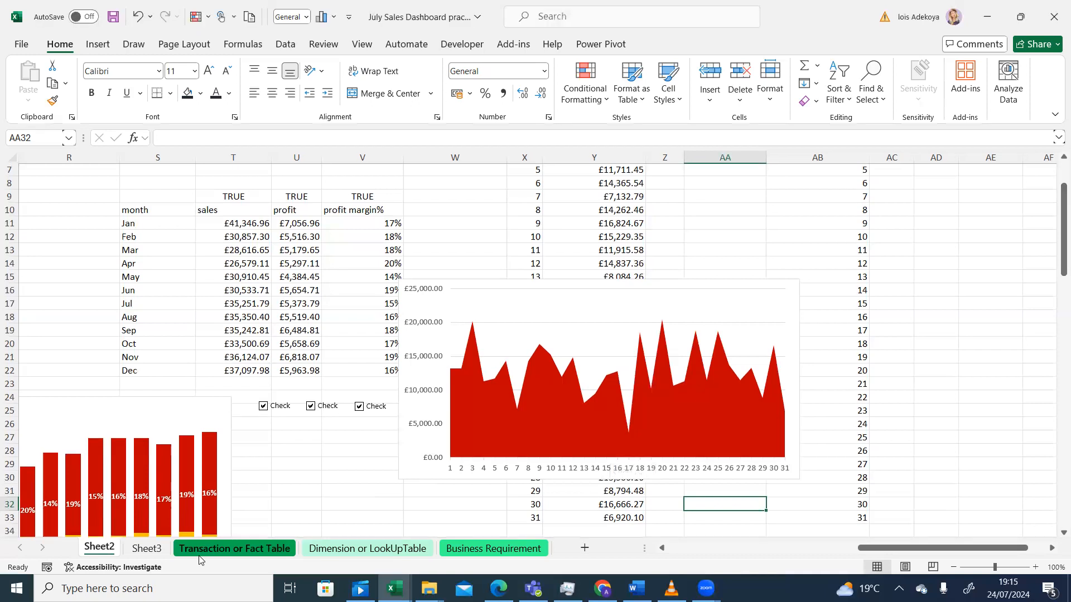
click(199, 550)
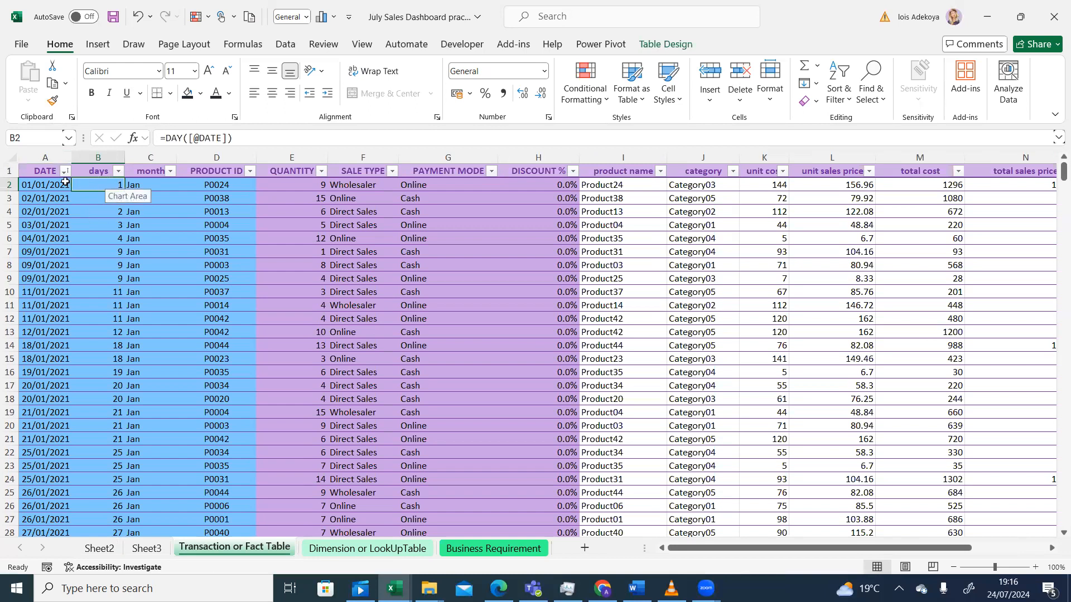
click(48, 187)
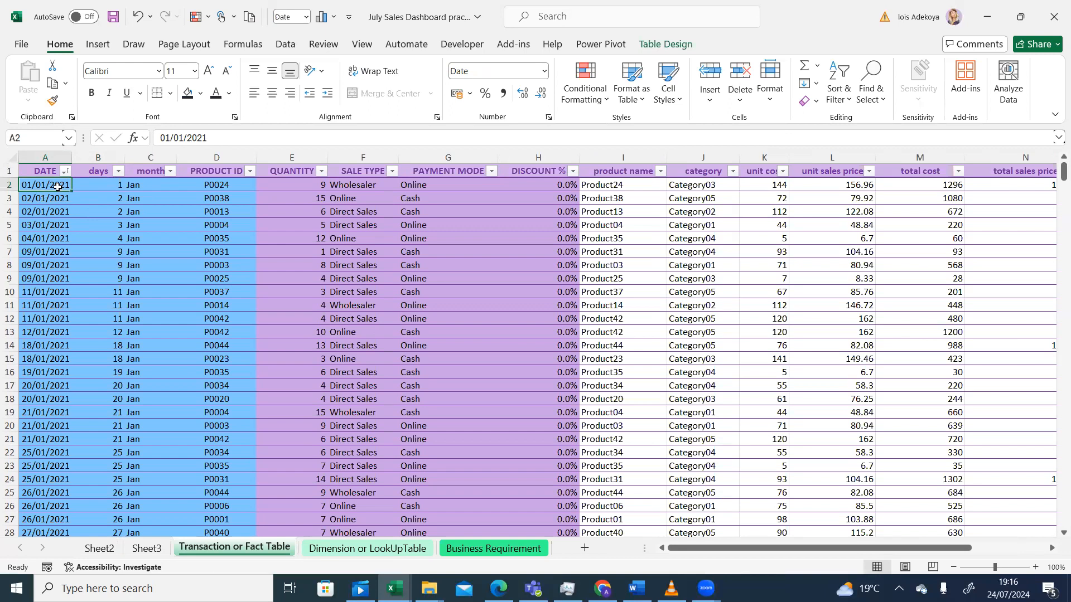
click(94, 186)
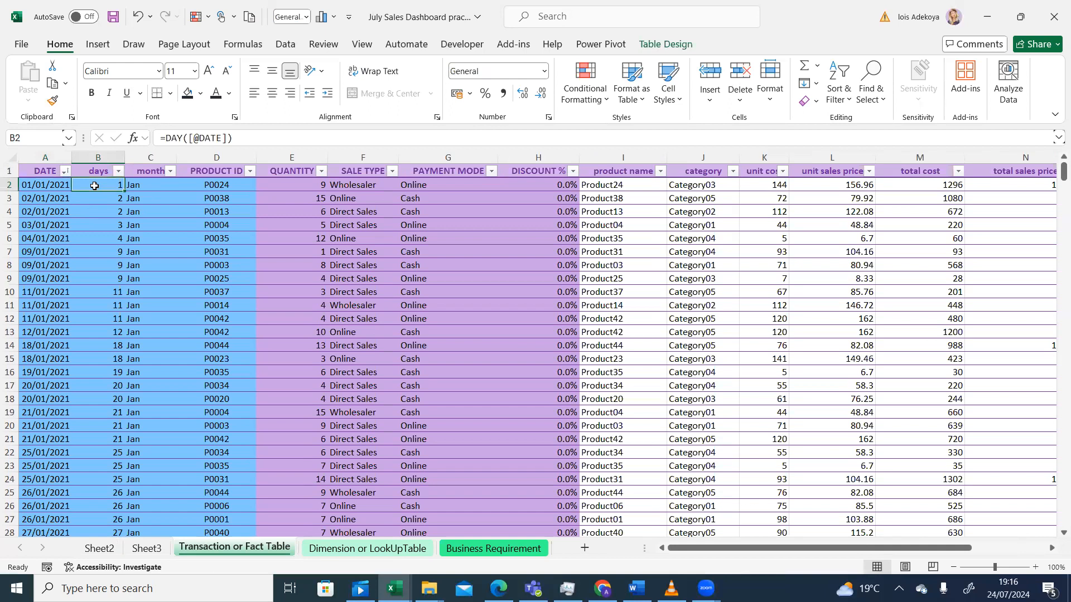
click(92, 200)
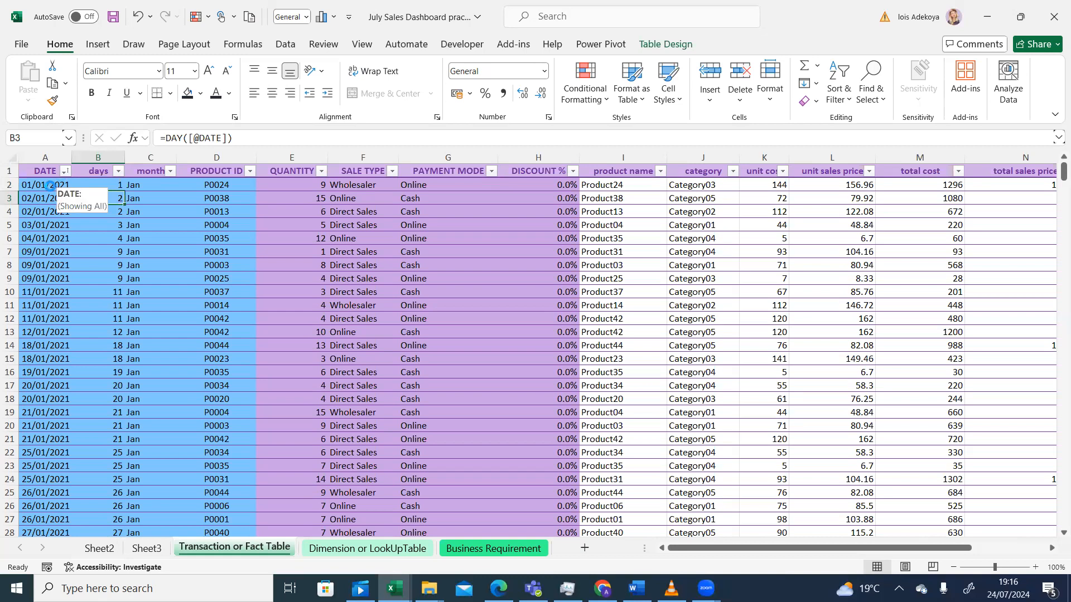
Step: Examine which January and February 2022 days are listed in the DATE column's filter on the Transaction or Fact Table sheet
click(65, 170)
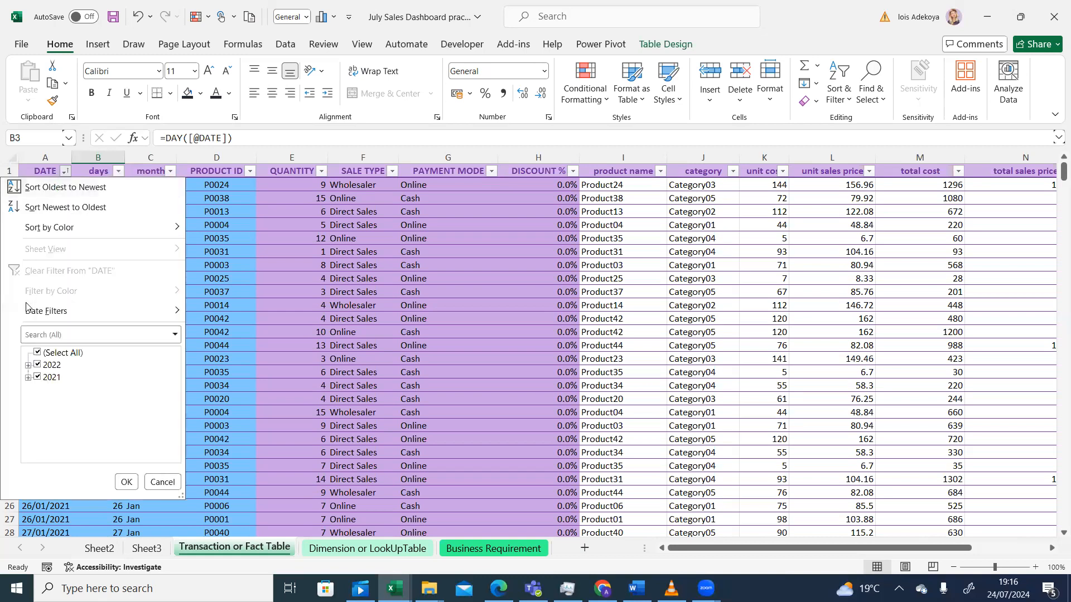
click(28, 365)
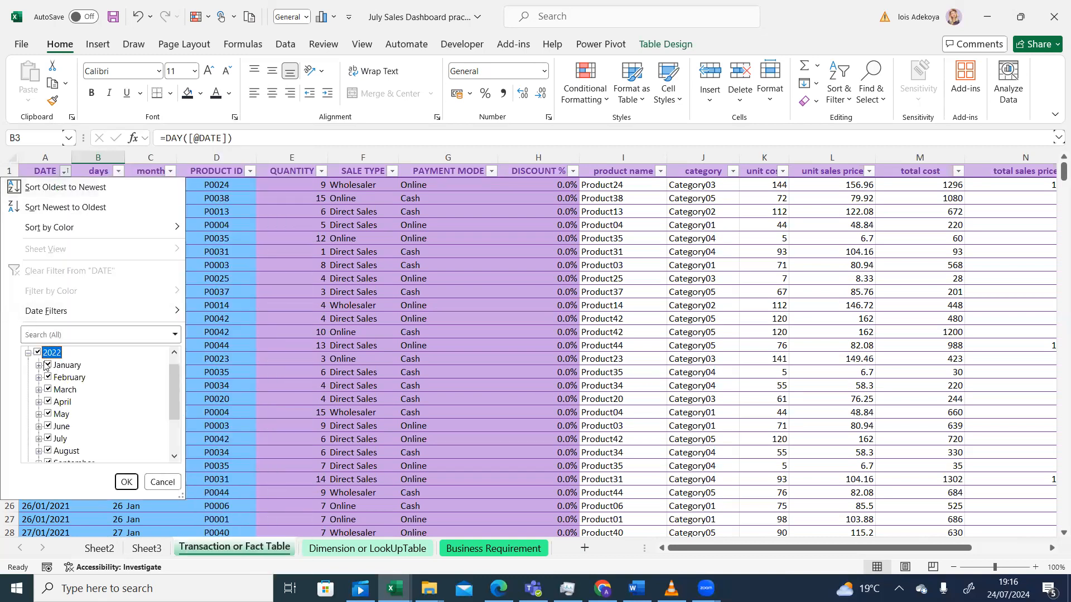
click(40, 367)
drag(176, 373, 176, 412)
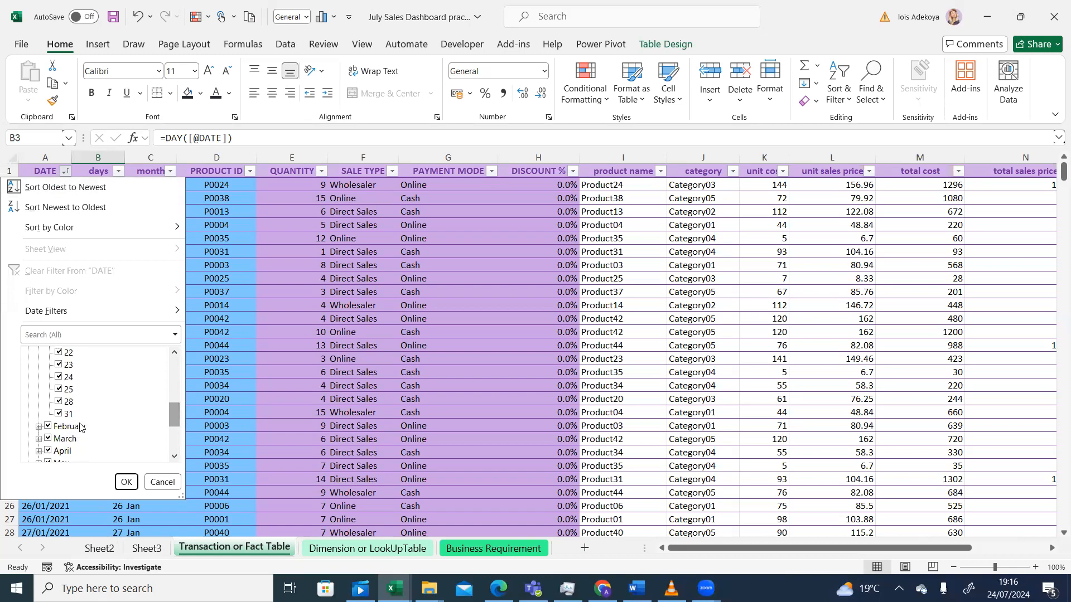
click(39, 428)
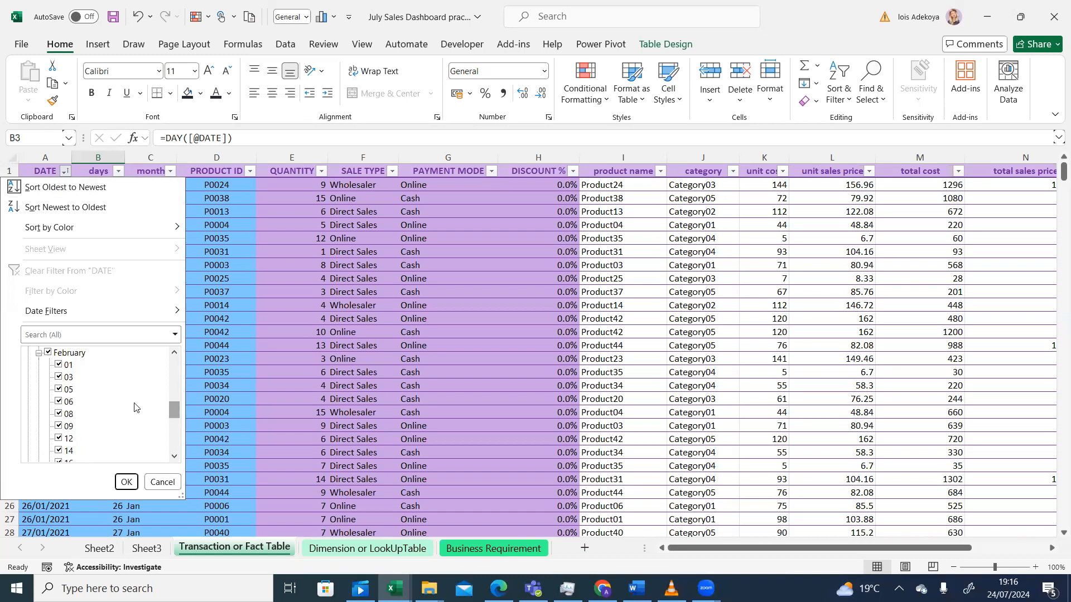
mouse_move(174, 409)
mouse_down()
mouse_move(176, 424)
mouse_move(175, 406)
mouse_up()
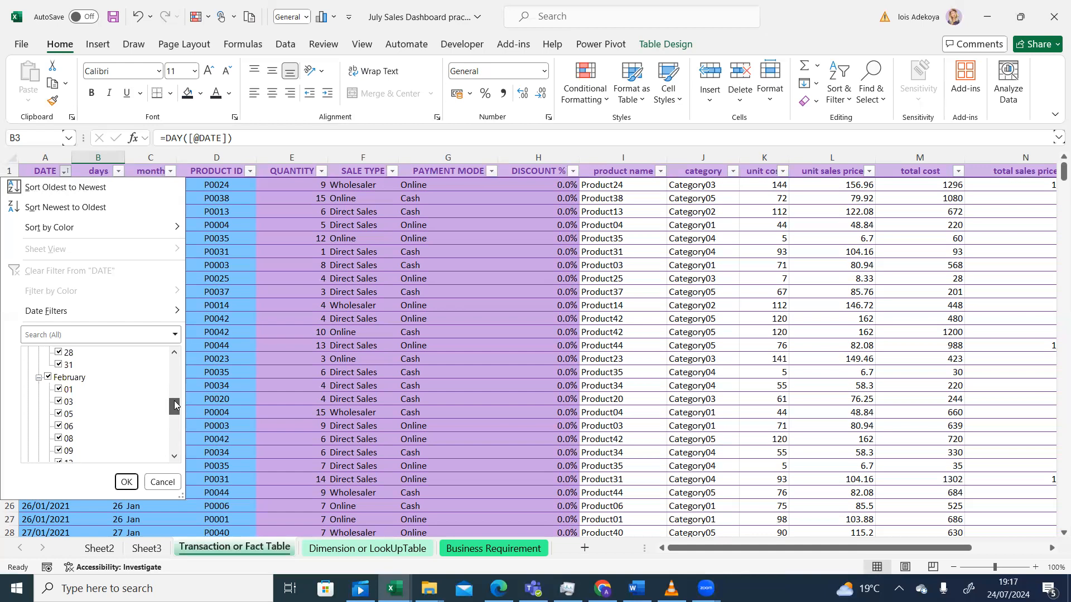
drag(174, 406, 174, 295)
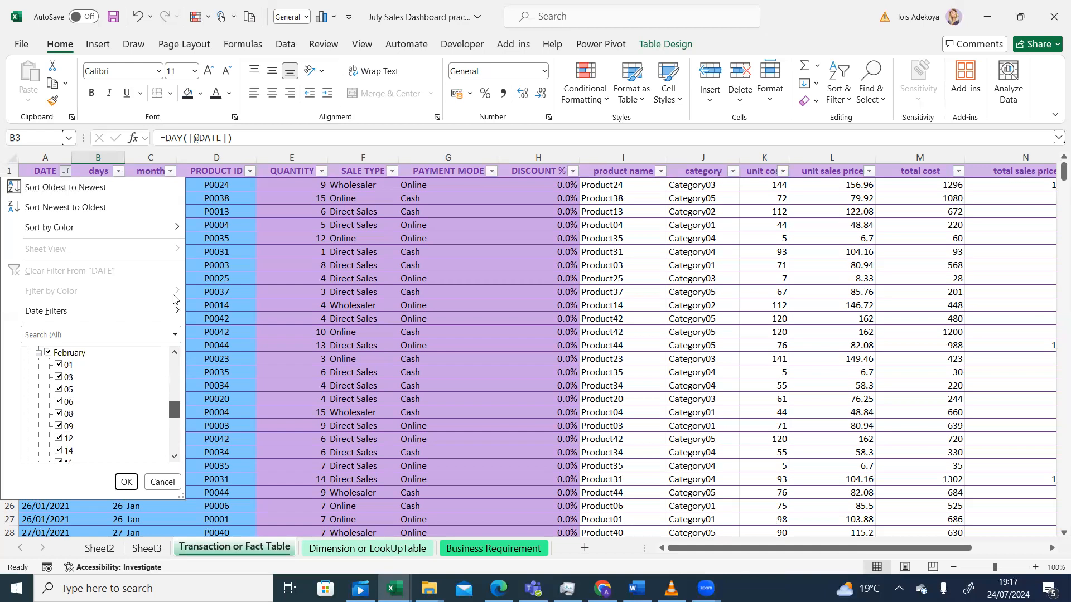
drag(174, 409, 178, 363)
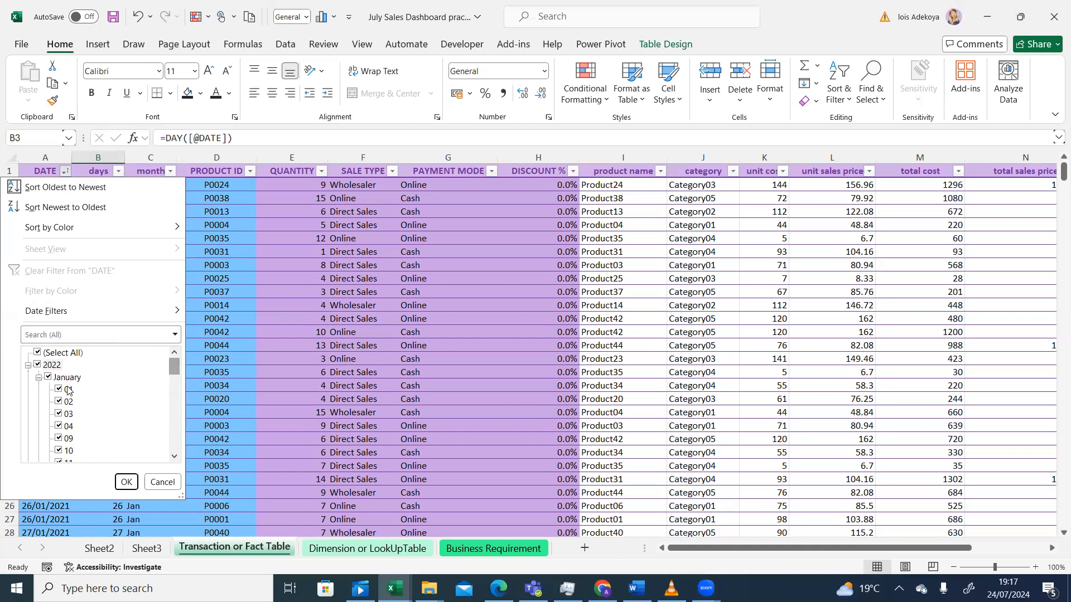
drag(175, 366, 174, 402)
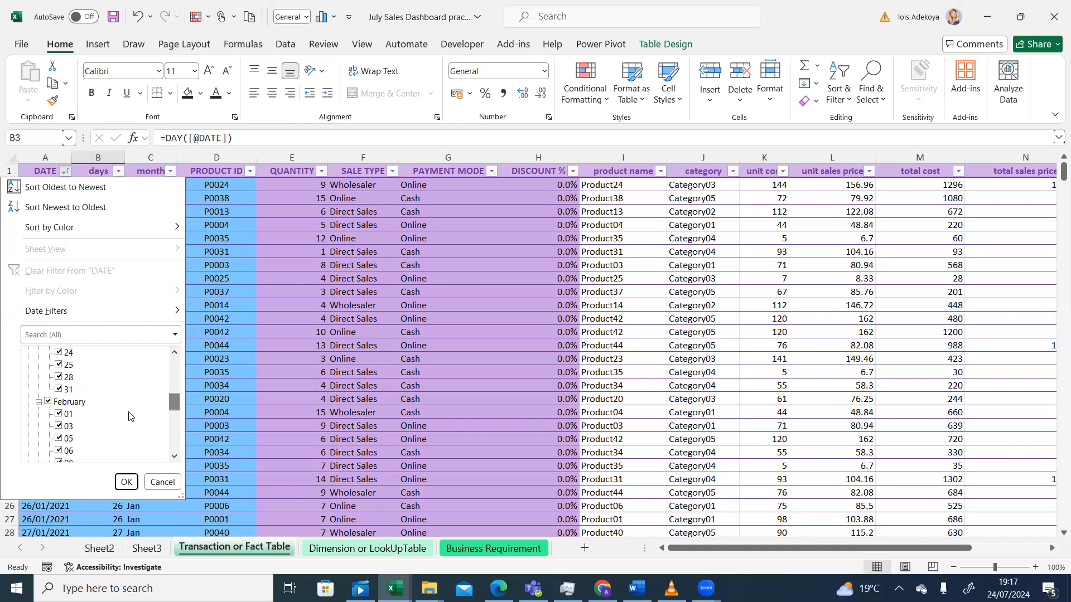
drag(175, 404, 176, 432)
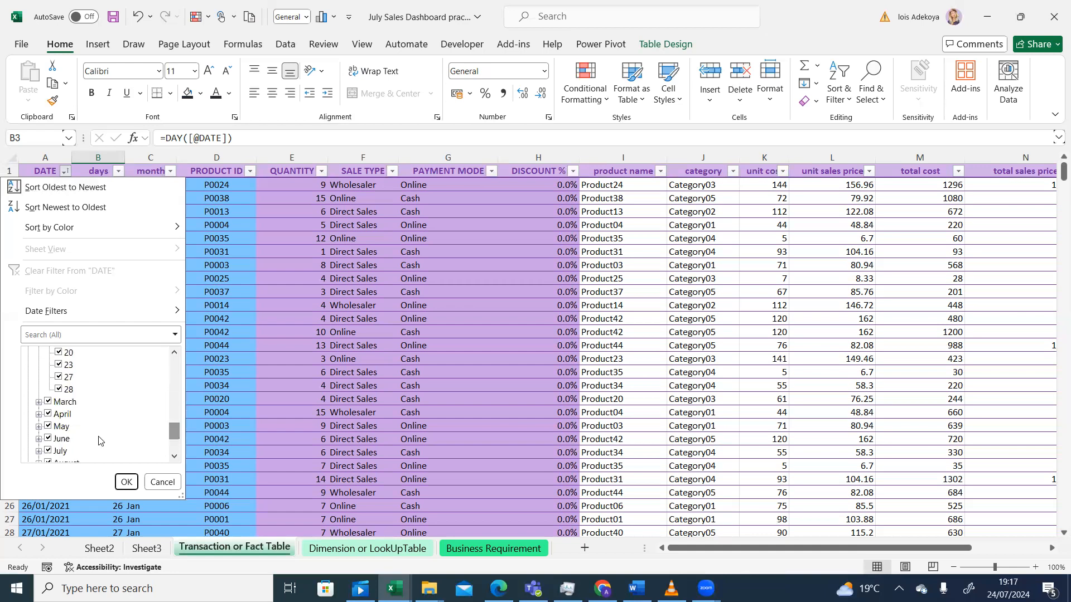
Step: Check the March 2022 days and the 2021 months in the DATE filter, close it unchanged, and inspect the first days formula
click(38, 403)
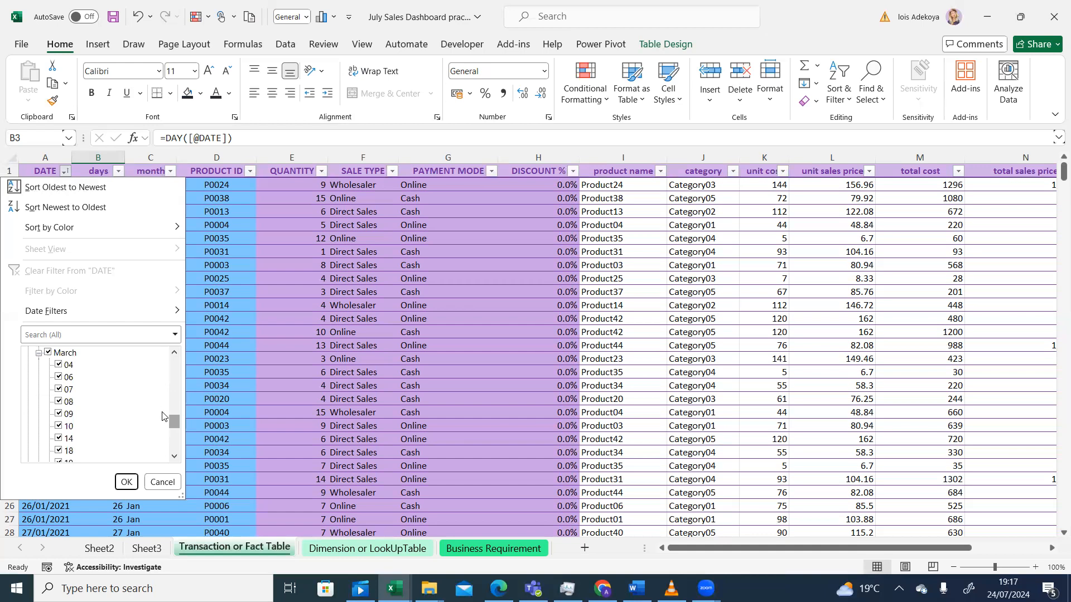
drag(176, 424, 176, 441)
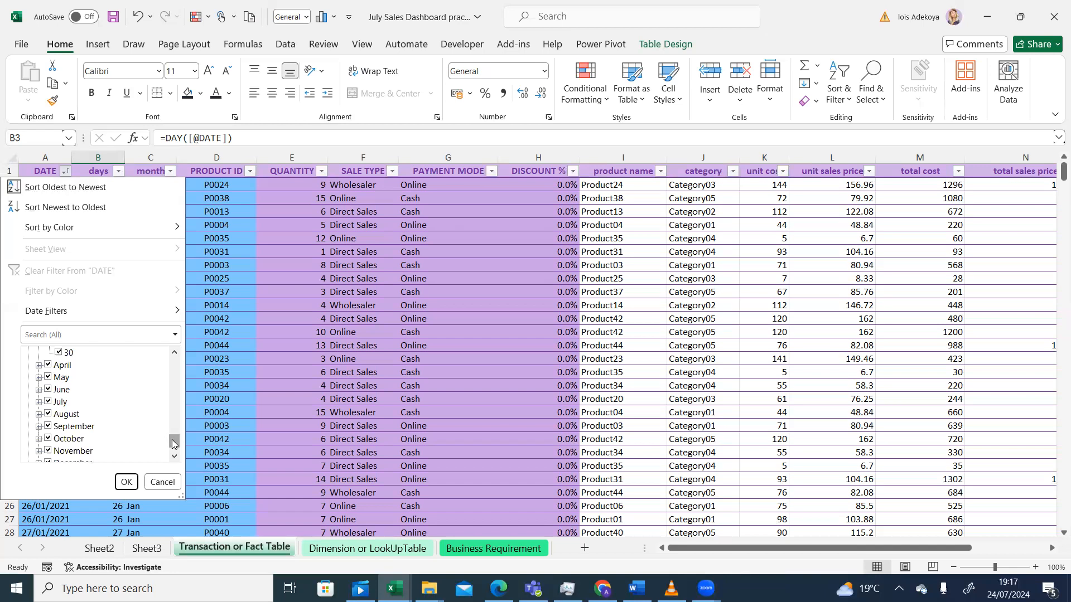
drag(173, 443, 171, 366)
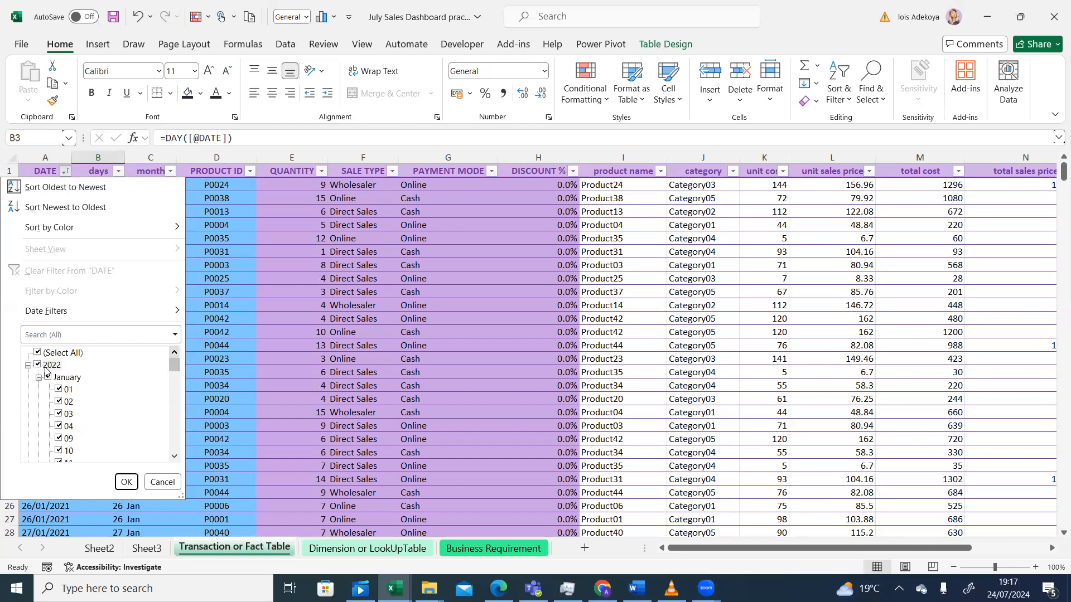
click(27, 366)
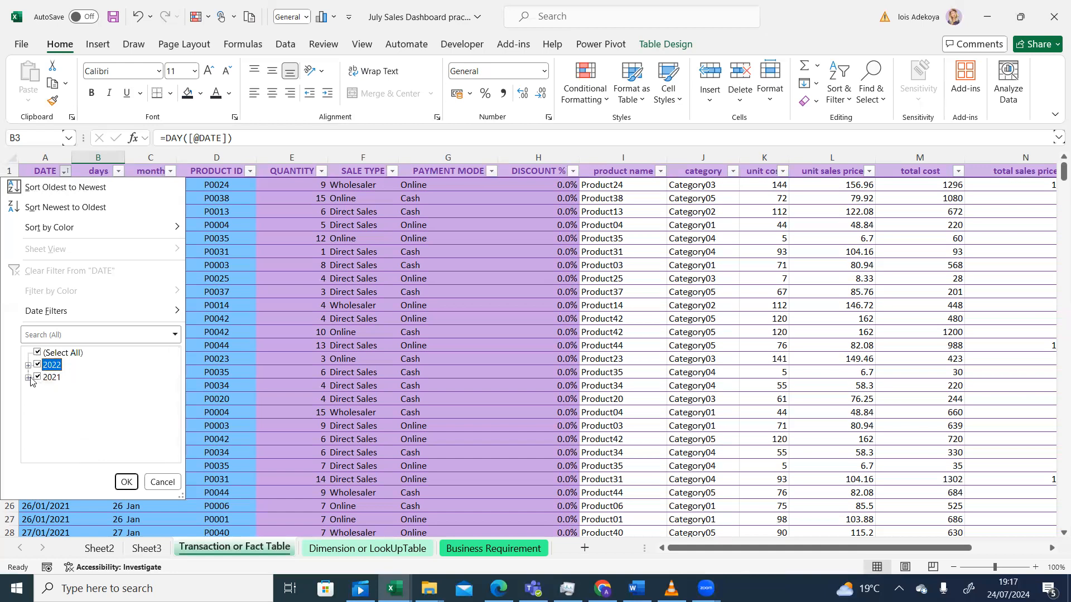
click(28, 377)
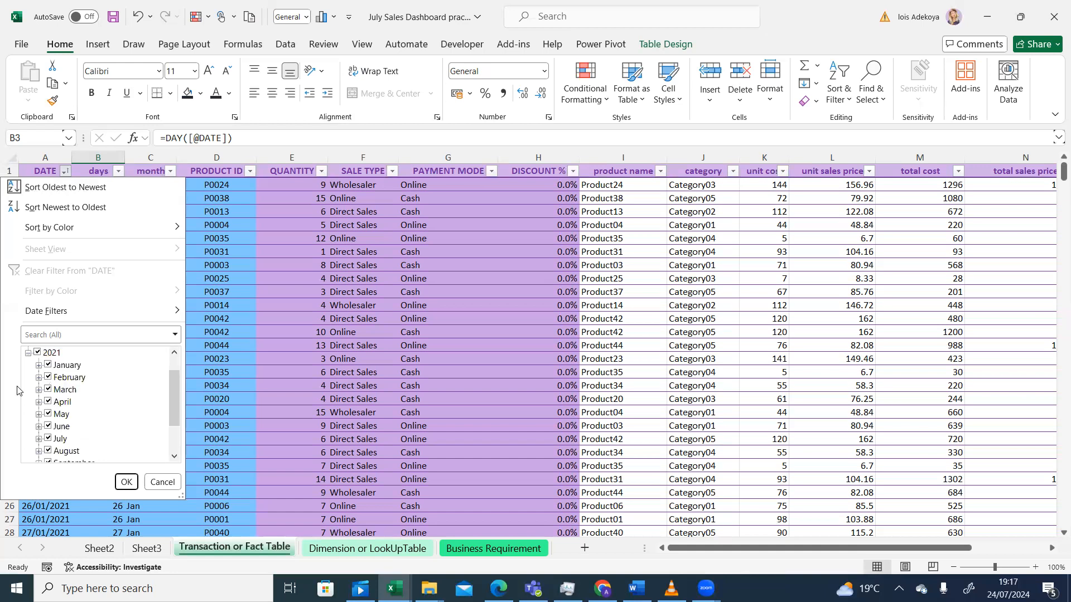
key(Escape)
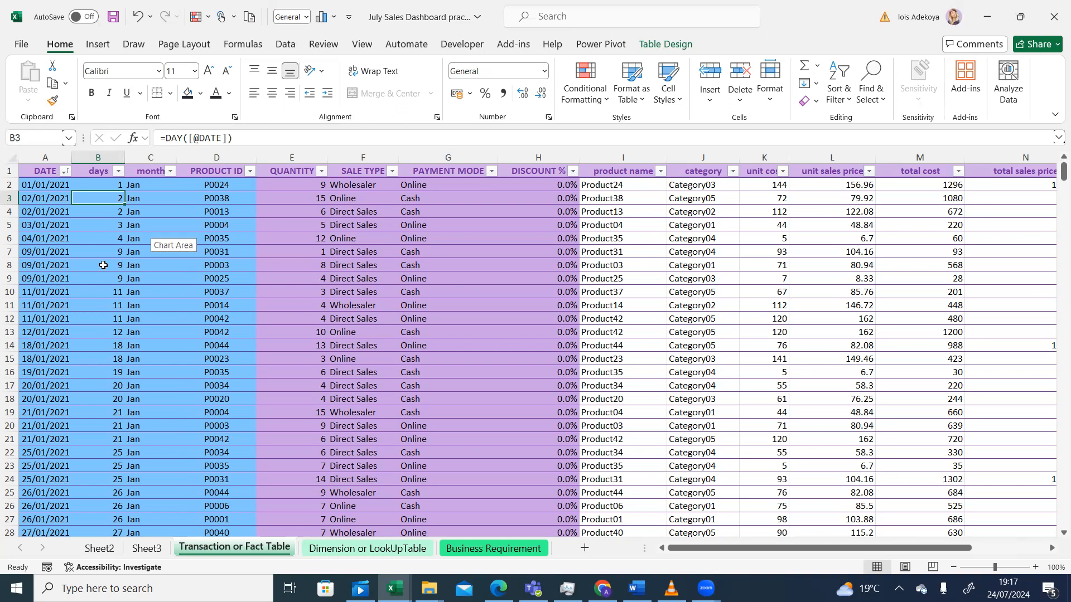
click(105, 184)
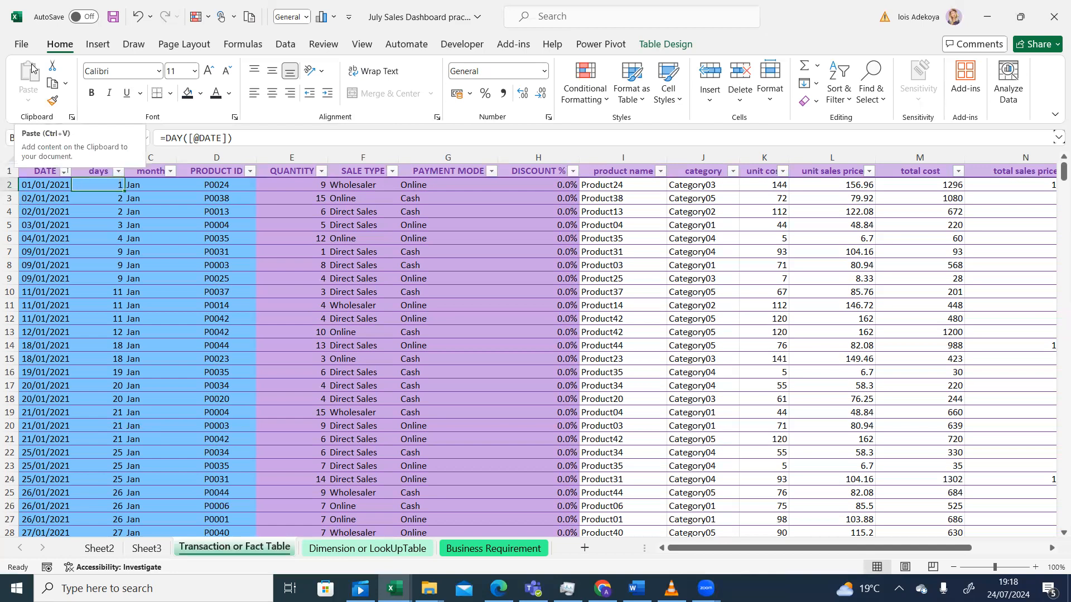
Step: Return to Sheet2 and review the days pivot table's field list and its Rows and Values layout
click(98, 548)
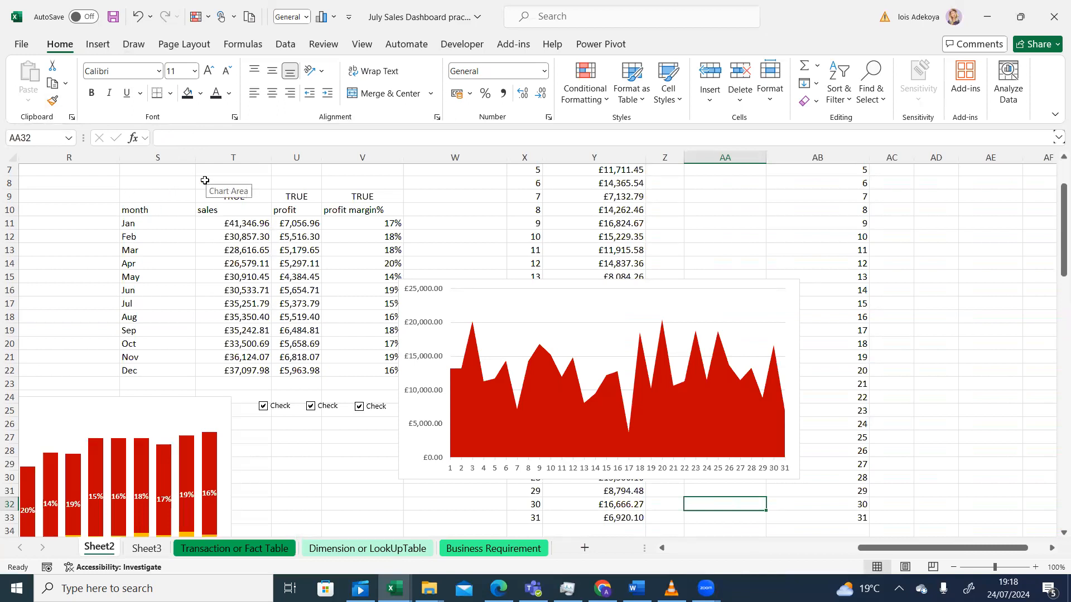
click(286, 45)
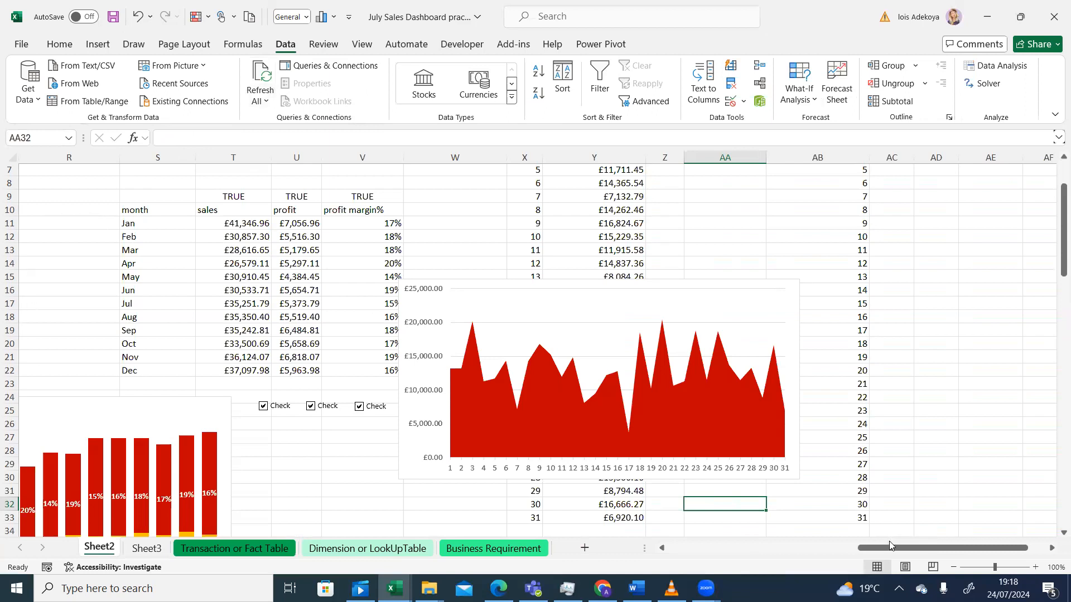
drag(1056, 203, 1055, 184)
click(563, 261)
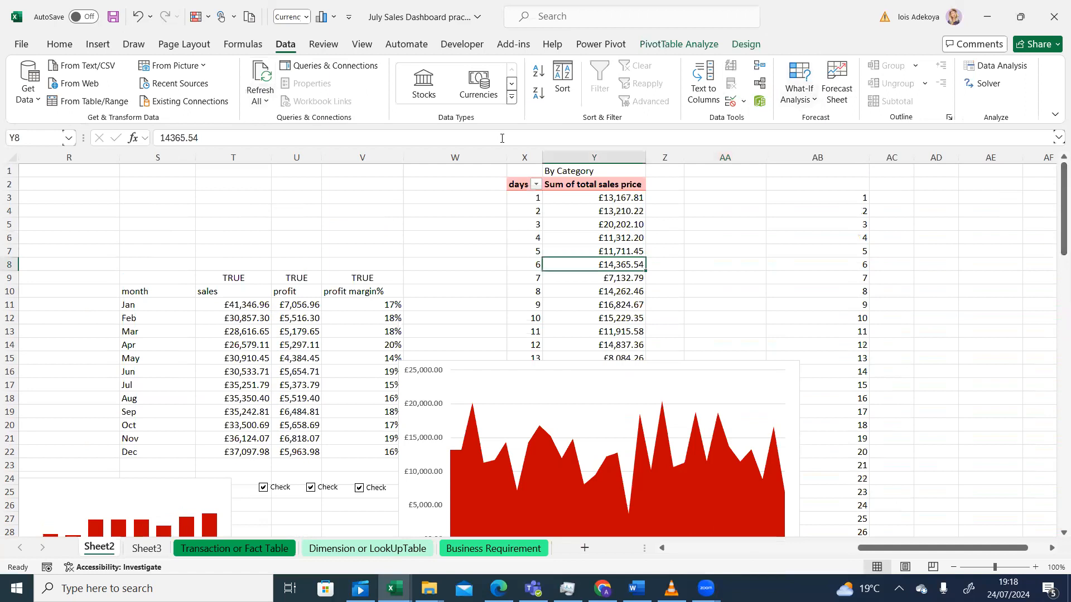
click(692, 45)
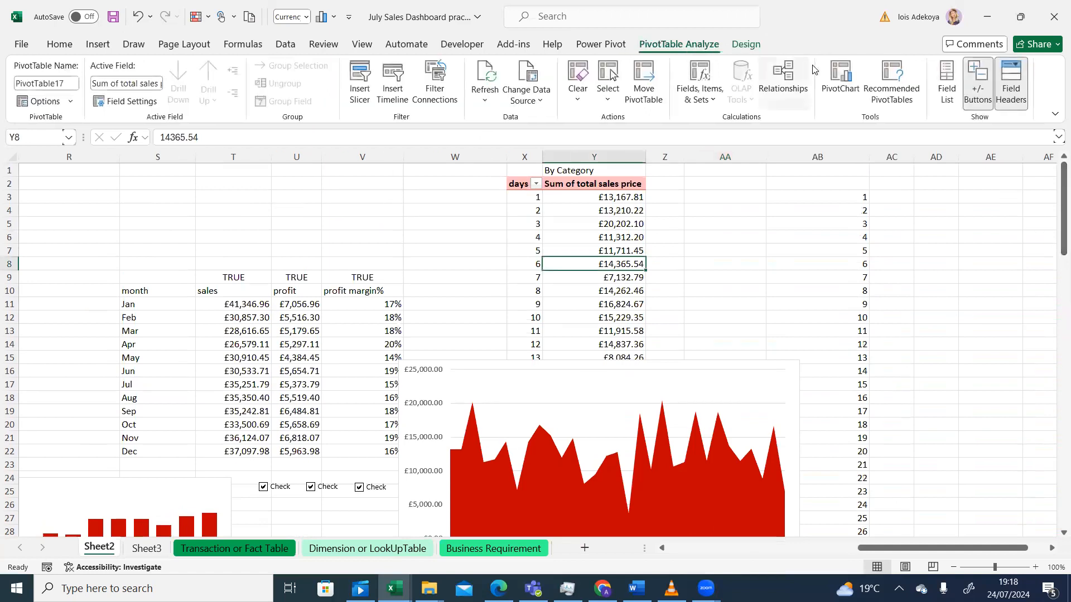
click(948, 84)
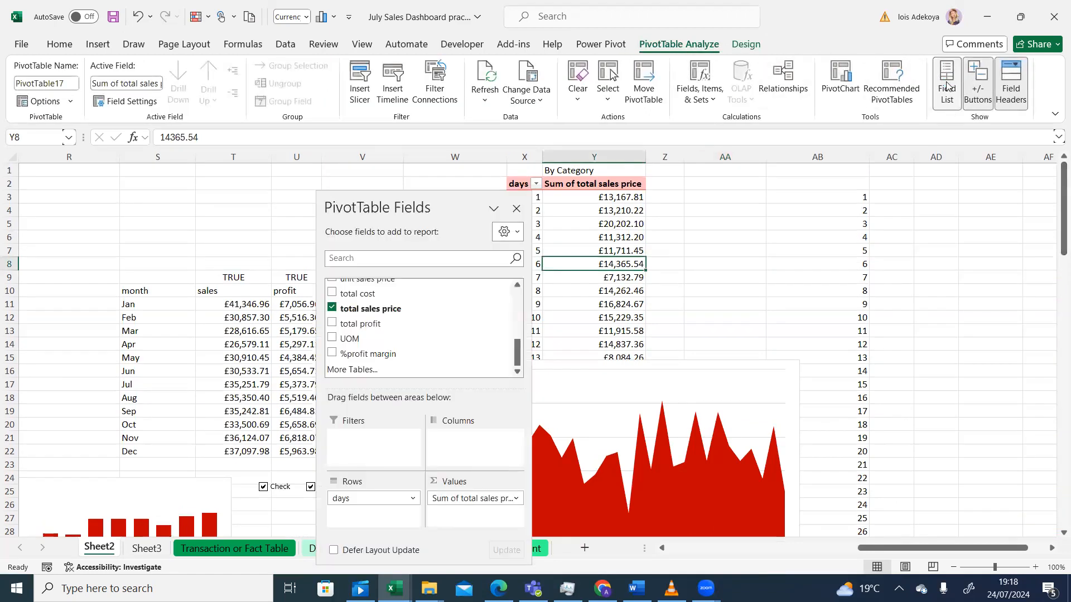
drag(450, 204, 899, 178)
drag(991, 328, 989, 277)
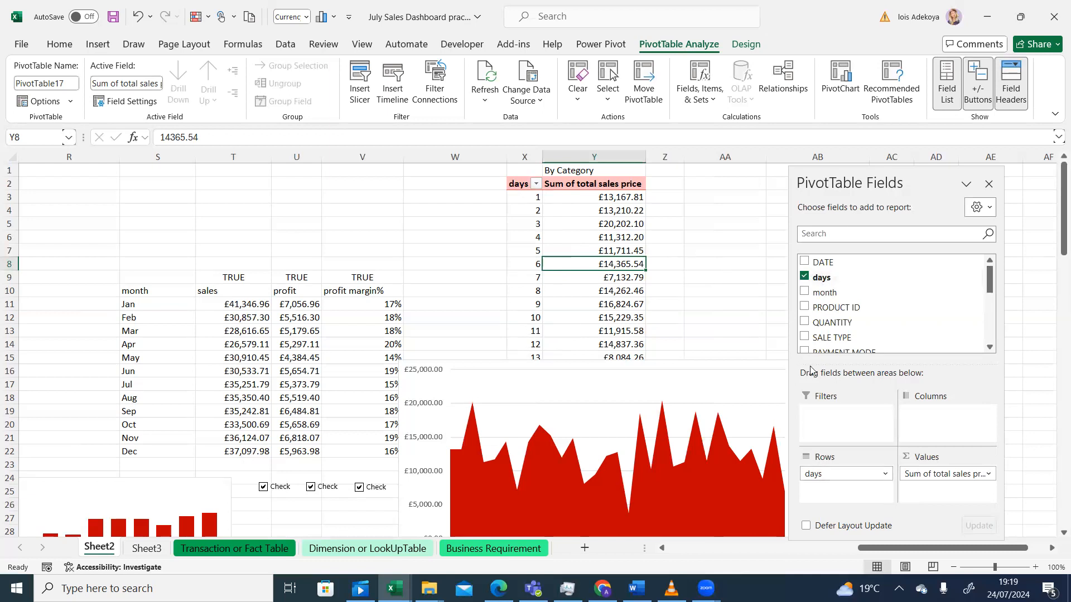
mouse_move(990, 306)
mouse_down()
mouse_move(991, 322)
mouse_move(991, 310)
mouse_up()
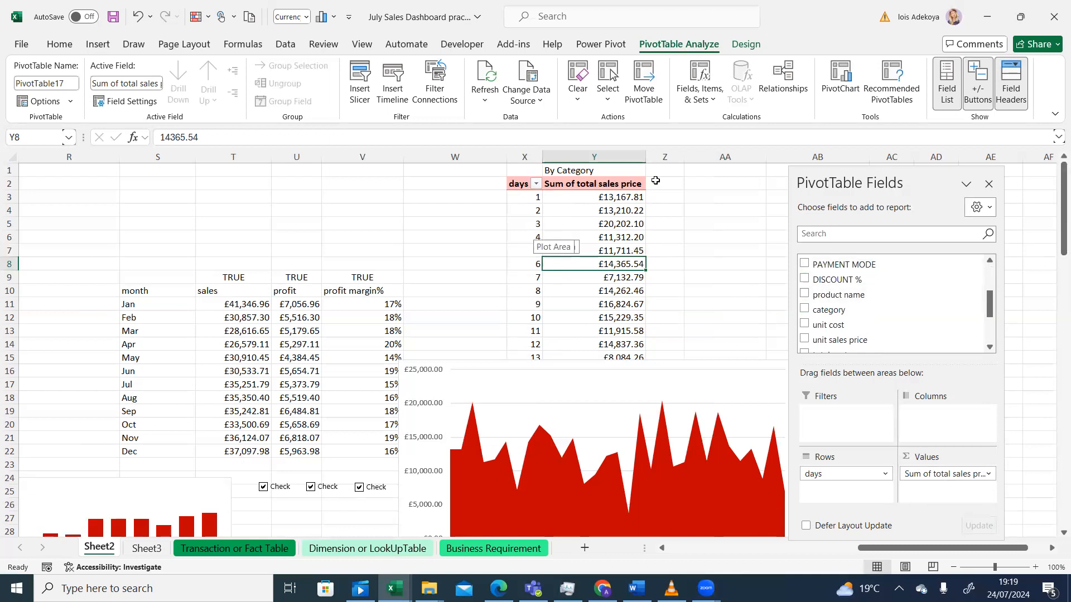
click(947, 94)
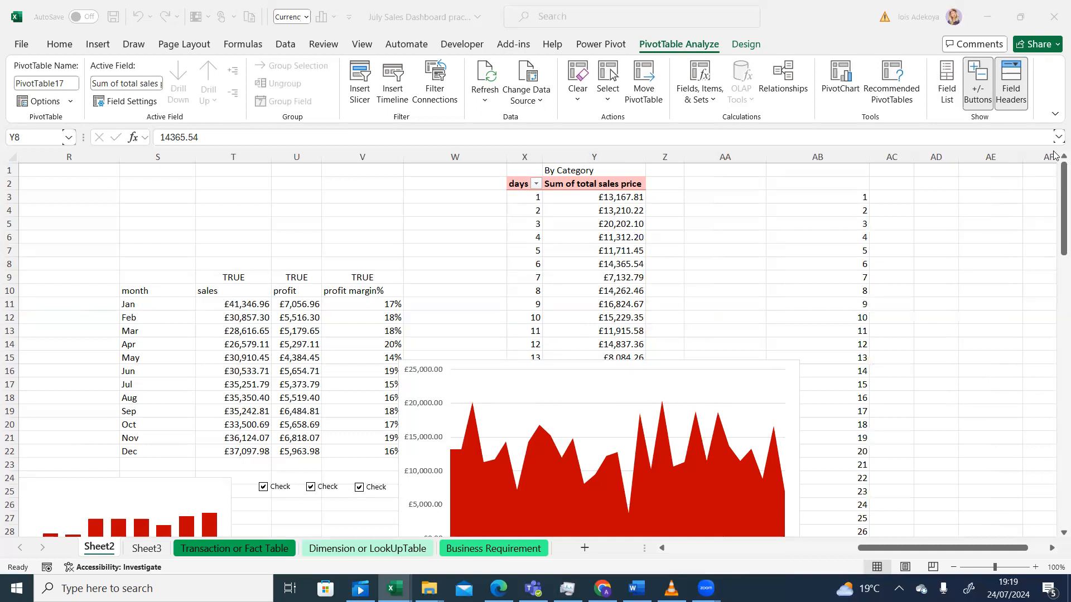
Step: Move the daily area chart off the days pivot table to the empty area below the check boxes
click(1056, 216)
drag(1054, 221, 1054, 262)
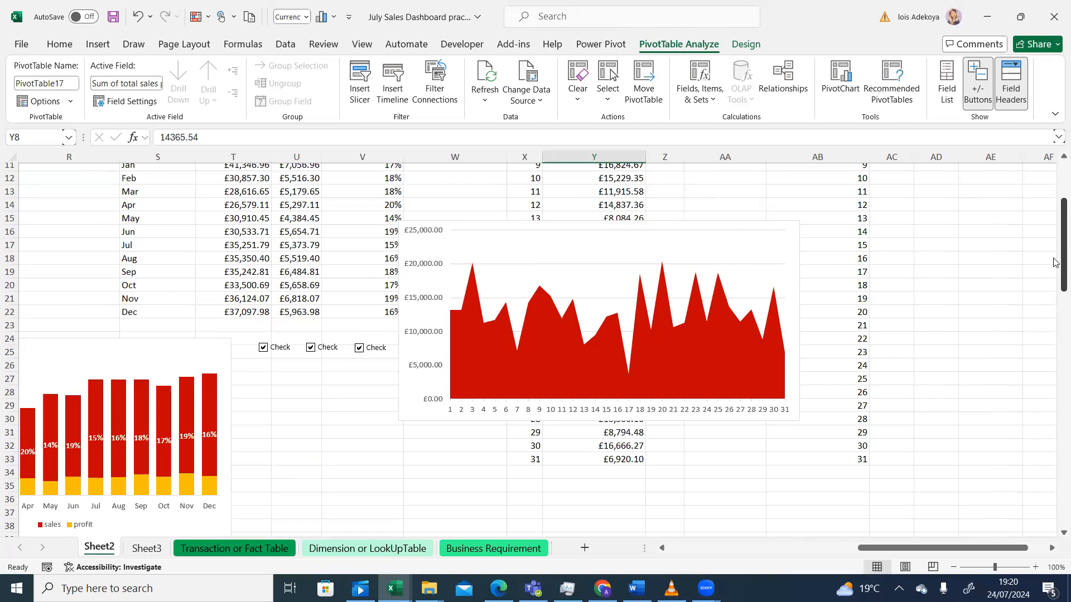
click(716, 253)
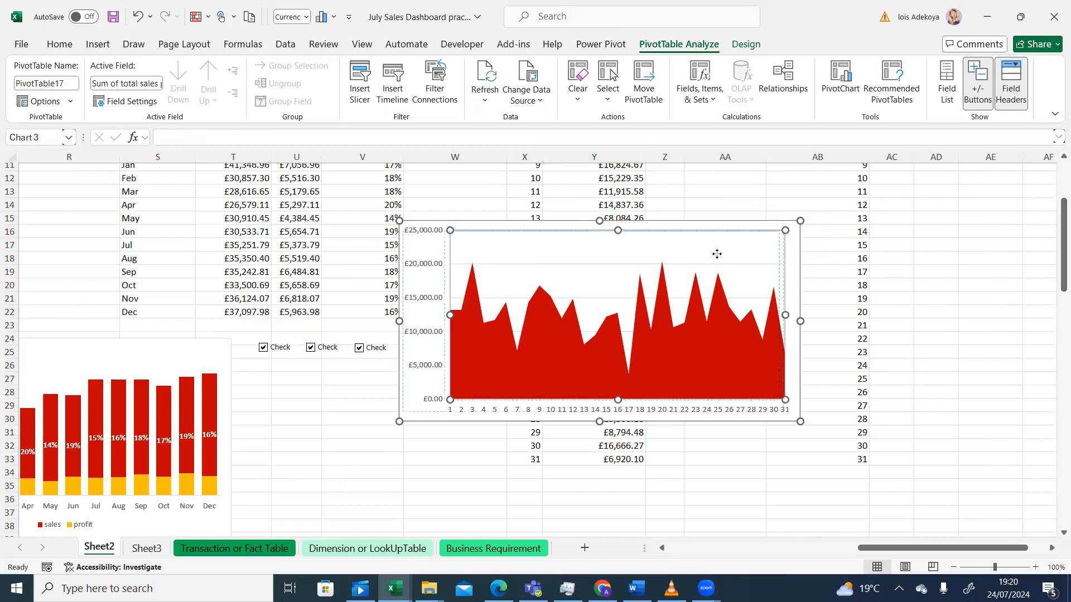
drag(717, 254, 267, 463)
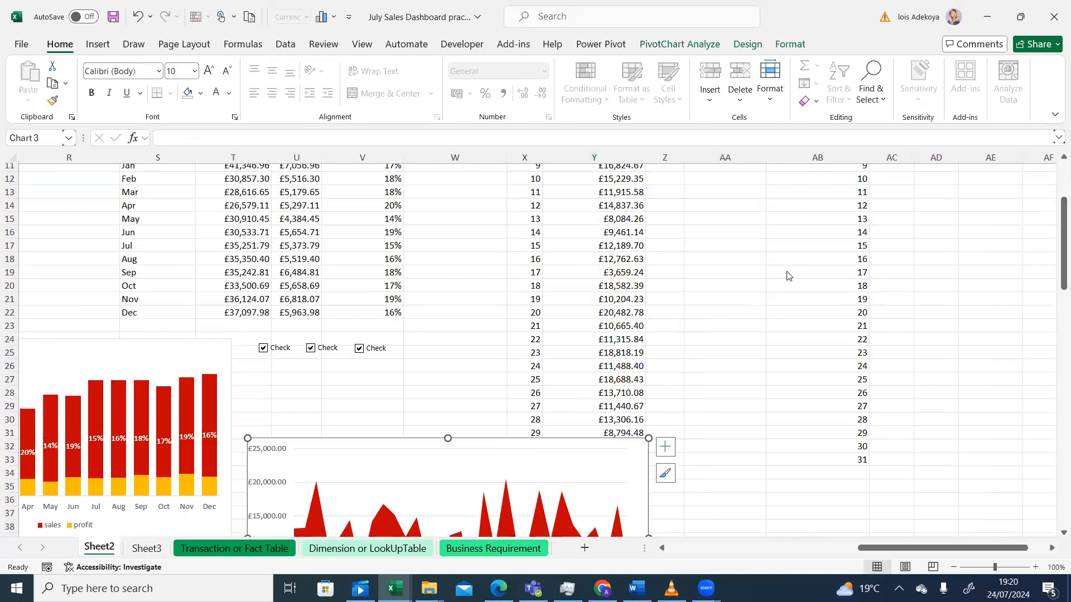
Step: Delete the day numbers 1 to 31 in column AB, starting from AB3
drag(1057, 239, 1054, 184)
drag(848, 197, 844, 570)
key(Delete)
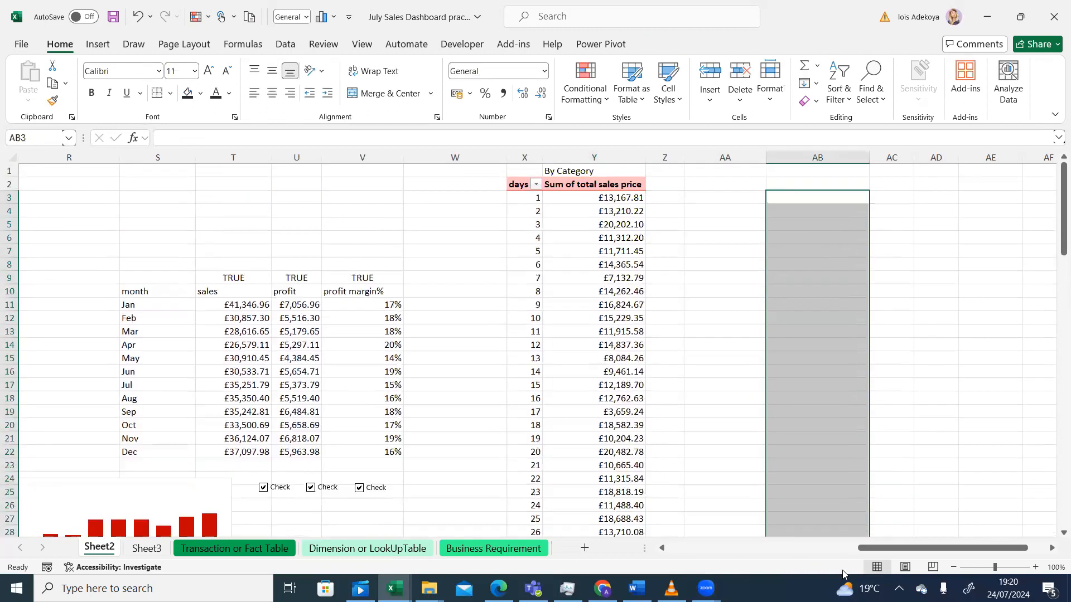
click(942, 289)
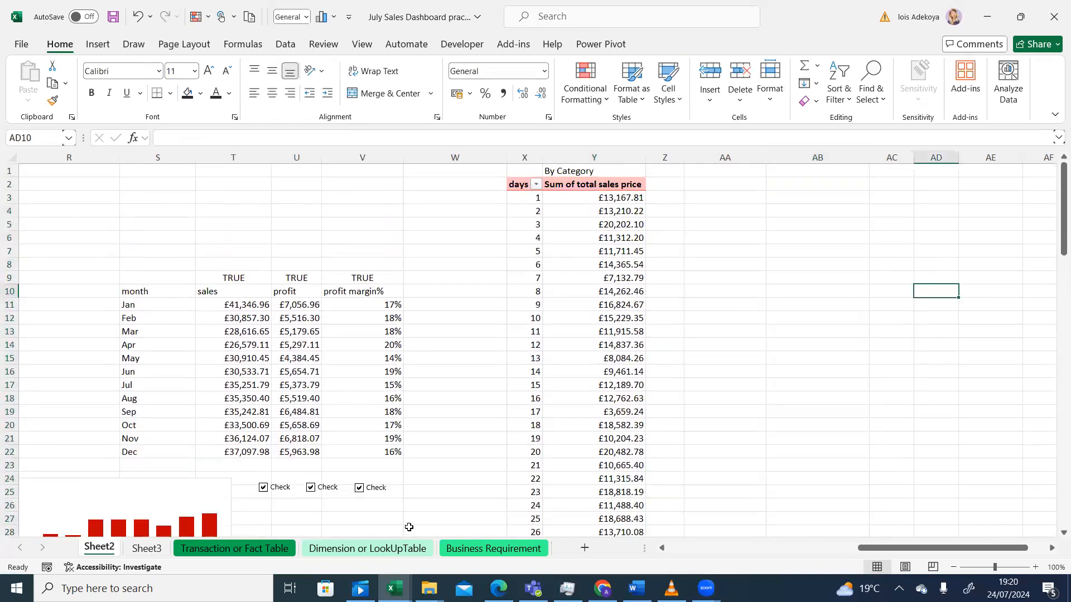
Step: Compare the reference dashboard in VLC with the Business Requirement sheet, ending on that sheet in Excel
mouse_move(671, 588)
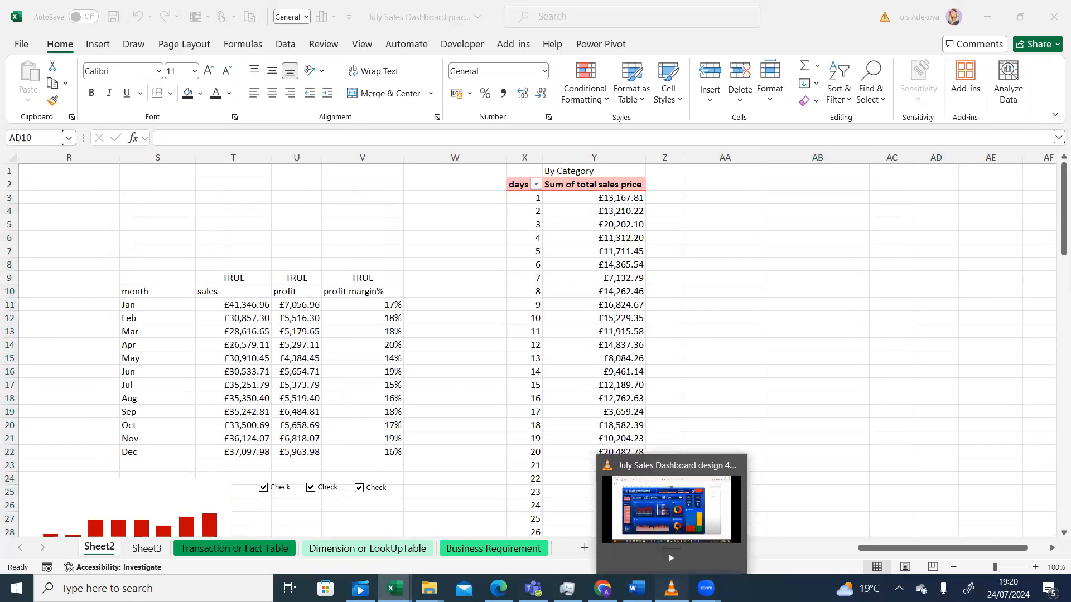
click(671, 509)
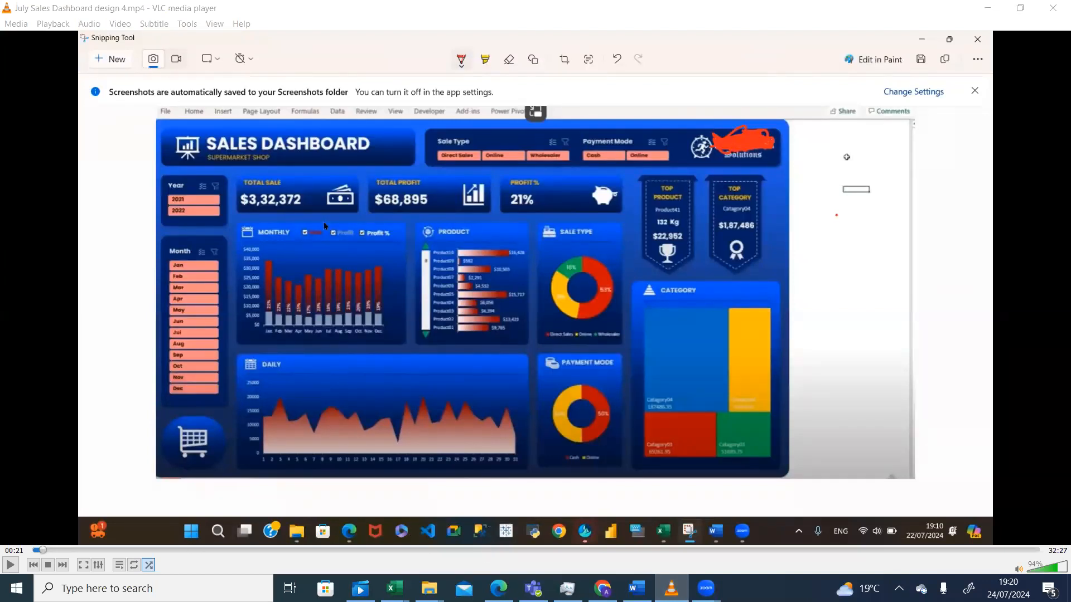
key(alt+Tab)
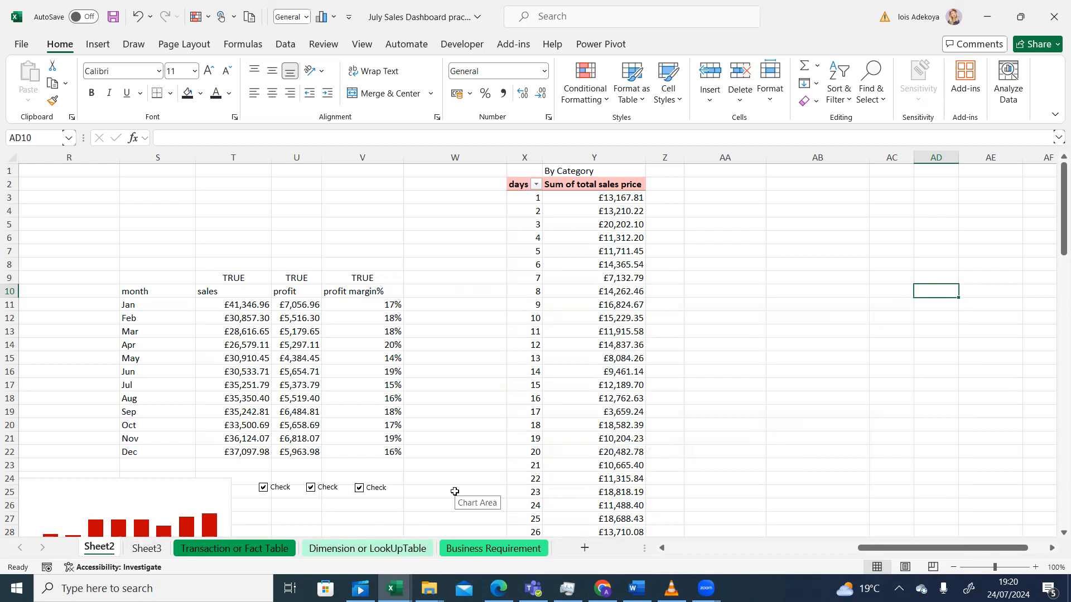
click(471, 552)
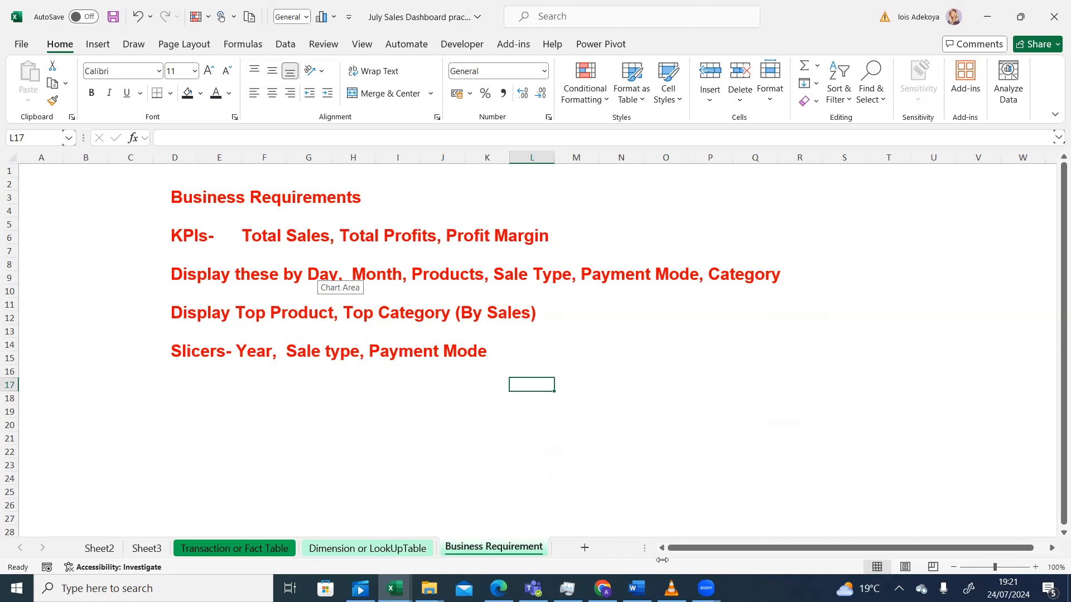
click(670, 588)
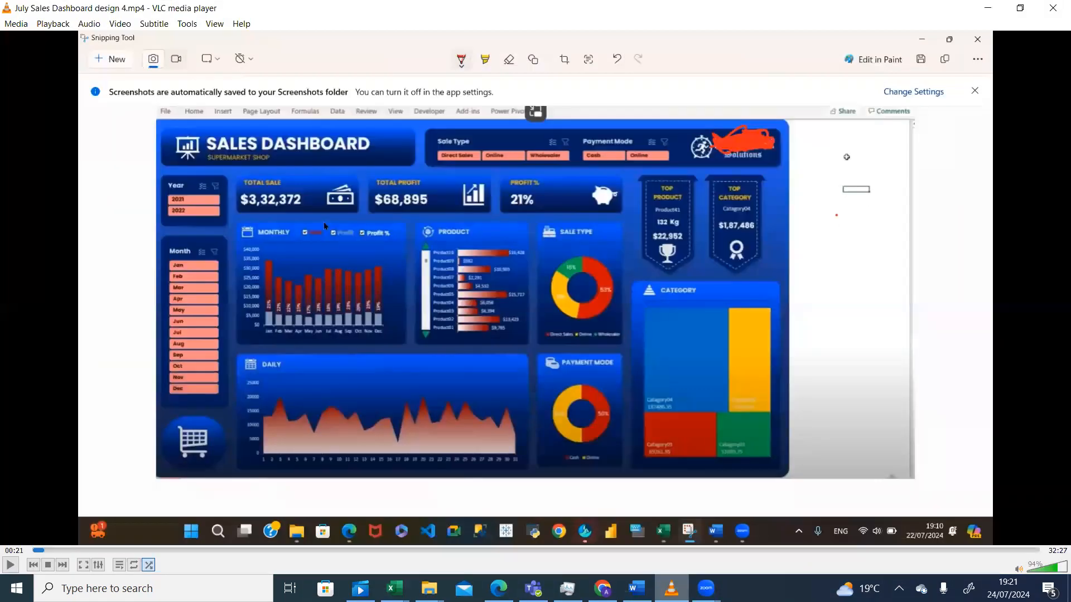
click(671, 588)
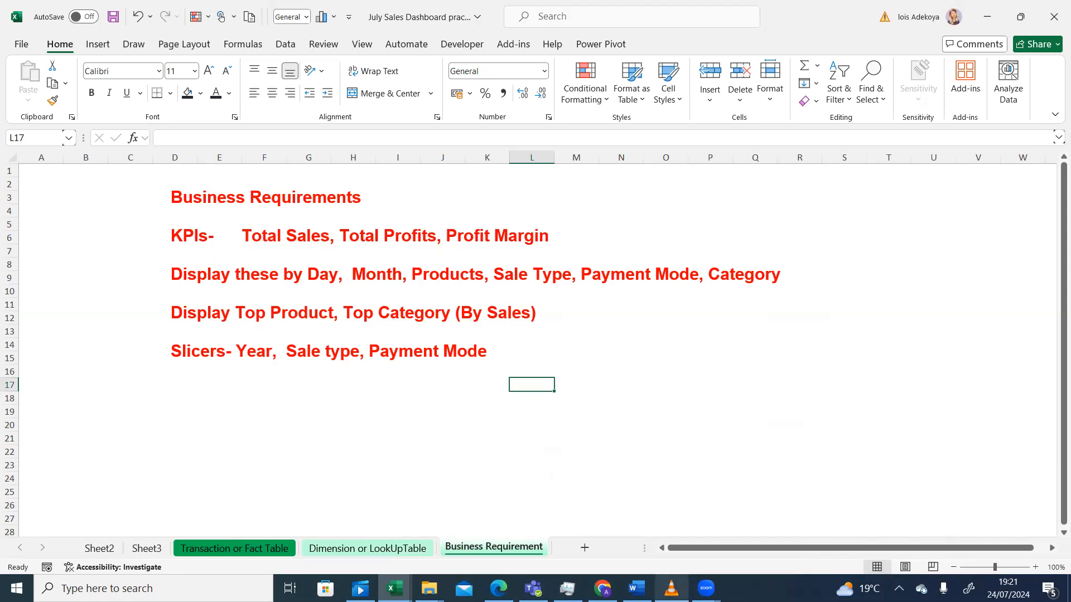
Step: Examine the reference dashboard in VLC again against the listed business requirements and return to the Excel workbook
click(671, 587)
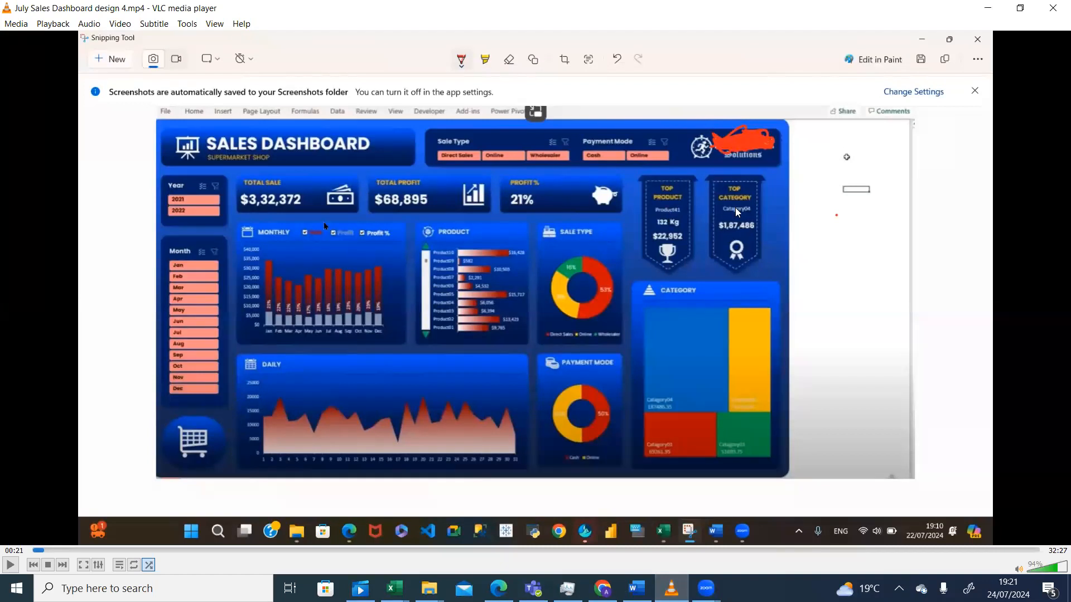
click(671, 589)
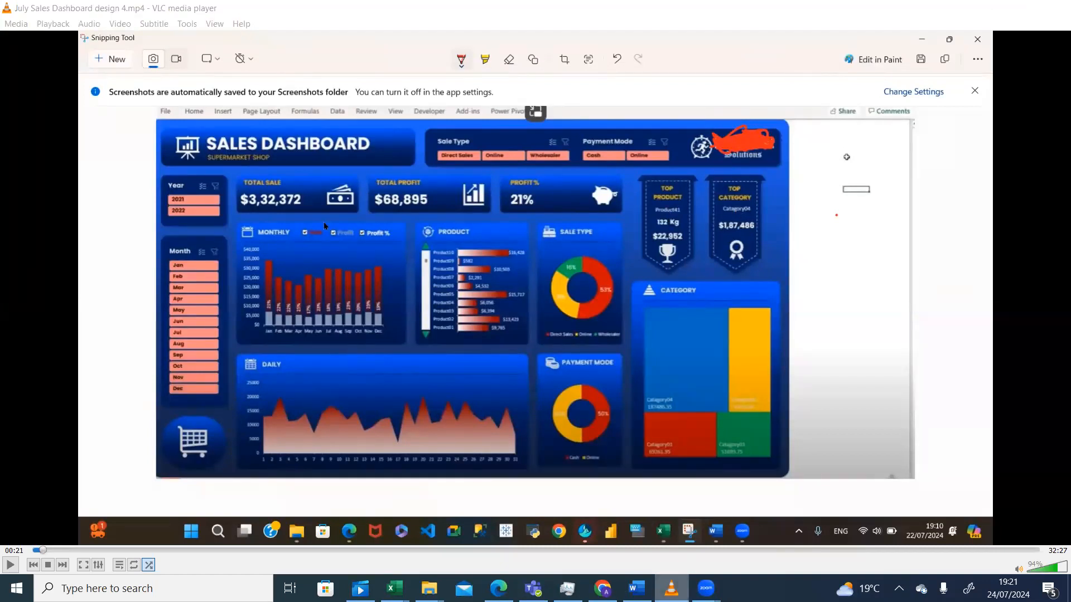
click(672, 589)
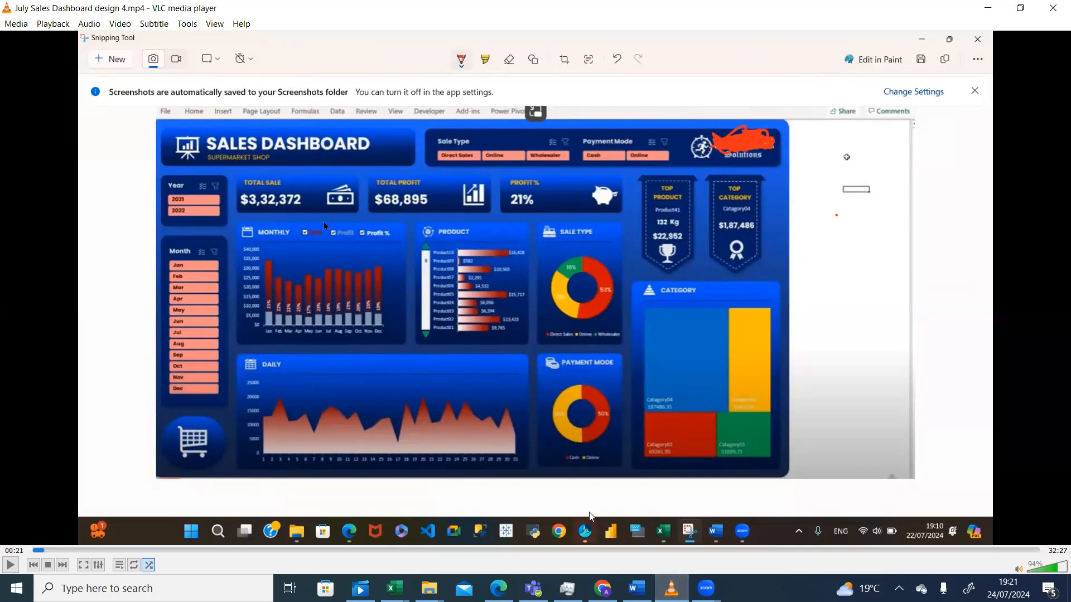
click(671, 588)
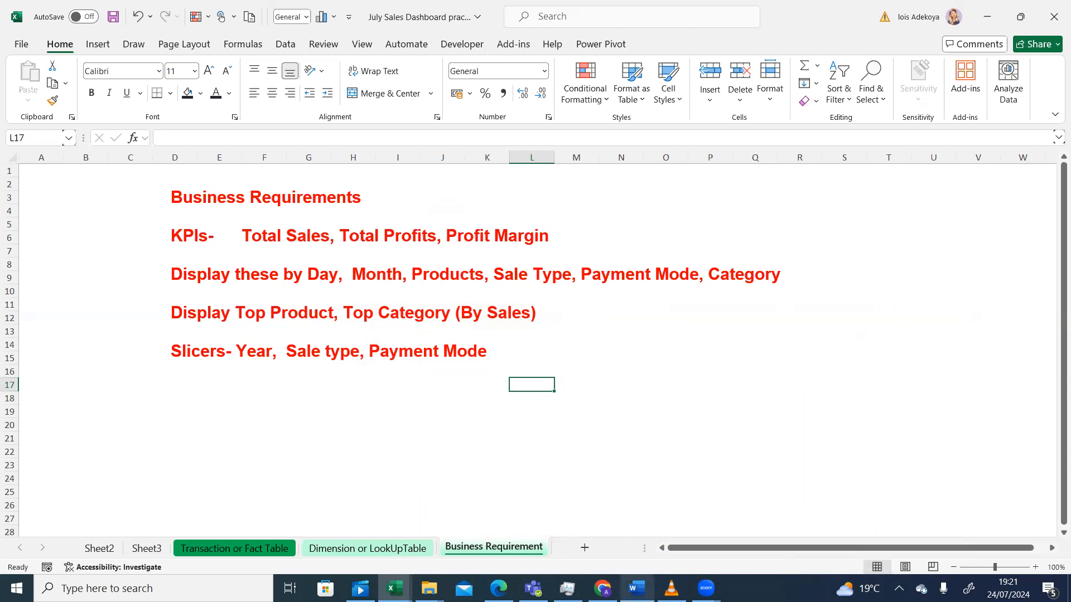
click(671, 588)
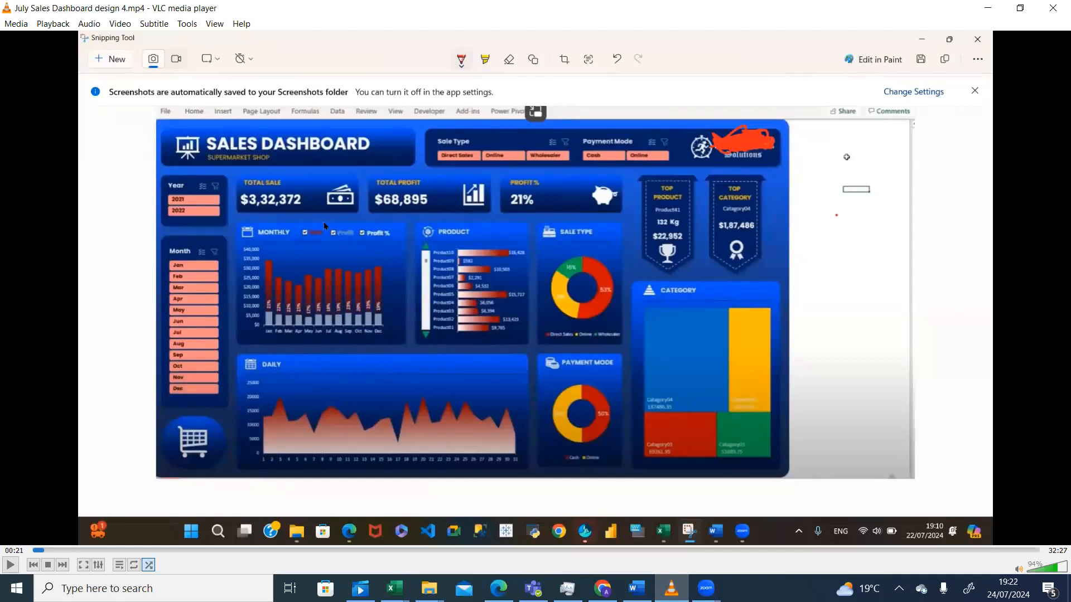
key(alt+Tab)
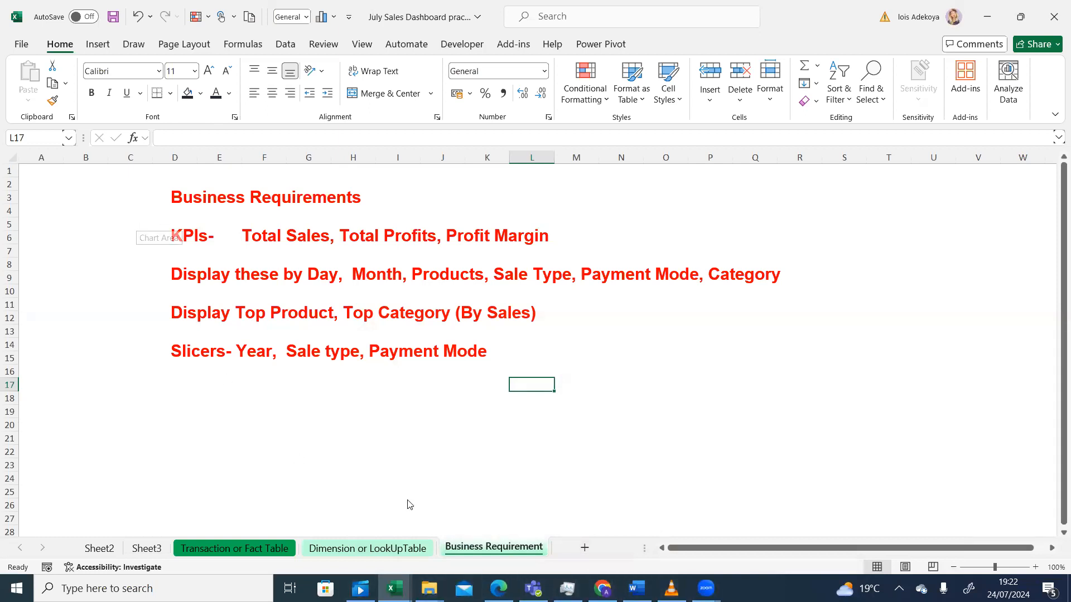
Step: On Sheet2, copy the By Category pivot table in B2:C11 and paste it at AB2
click(105, 553)
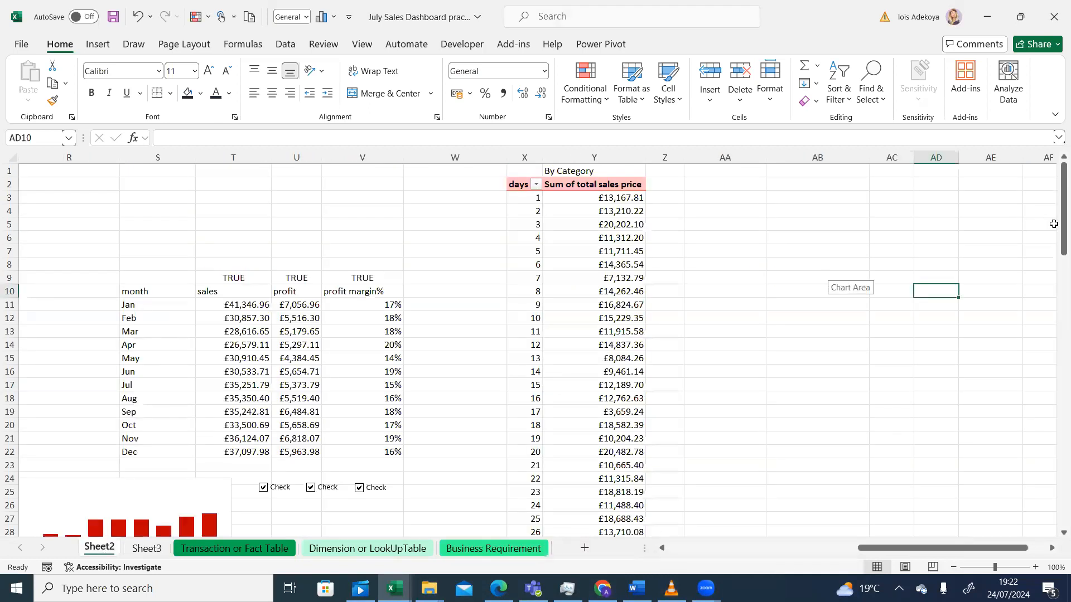
drag(923, 553, 686, 540)
click(92, 183)
drag(144, 210, 163, 262)
key(ctrl+c)
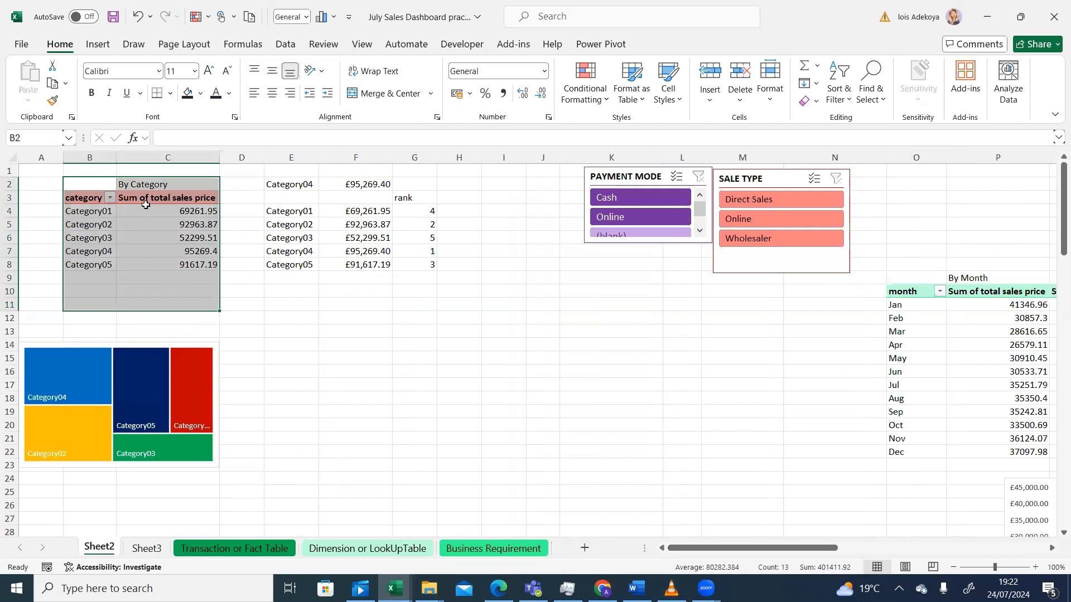
right_click(154, 215)
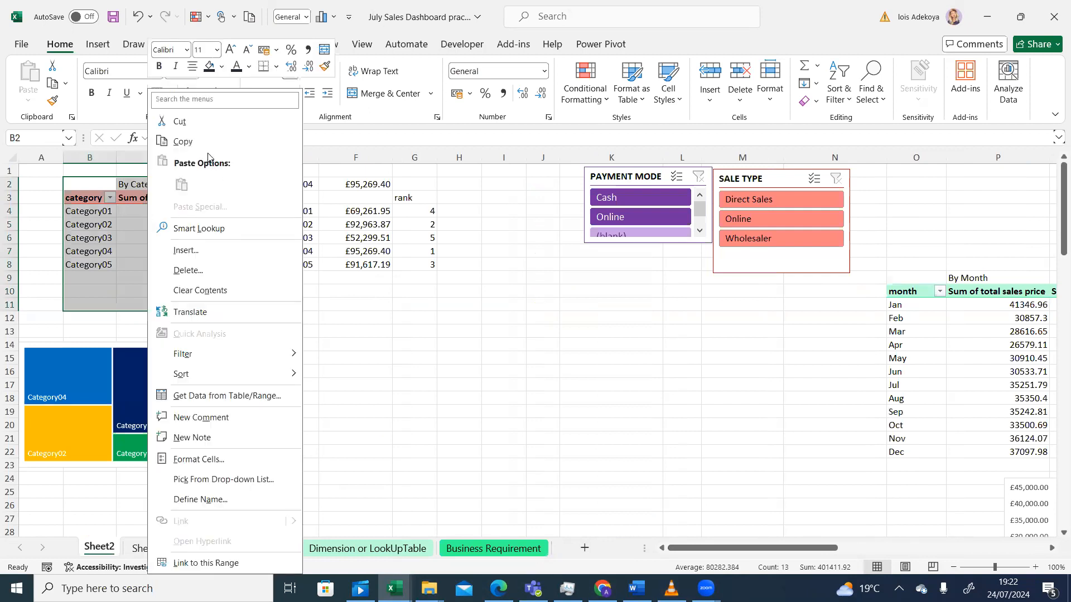
click(193, 142)
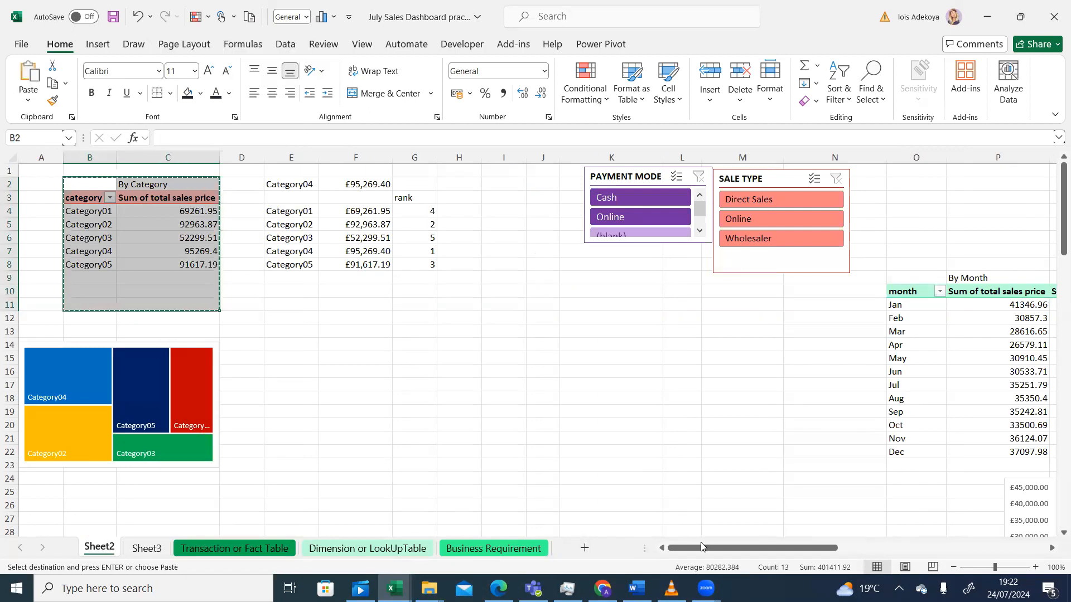
drag(853, 542, 876, 536)
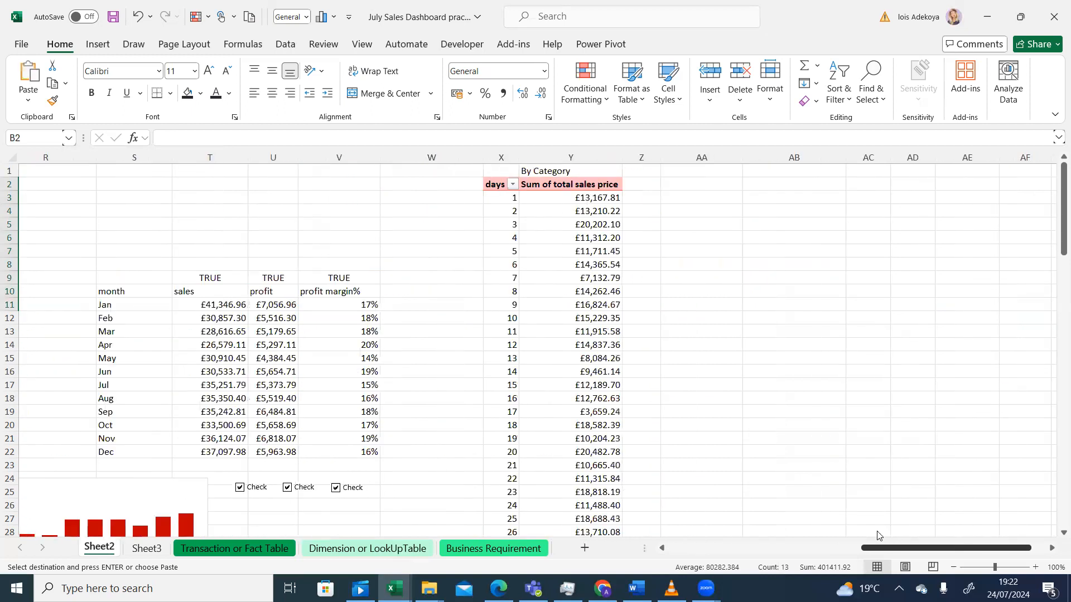
click(769, 182)
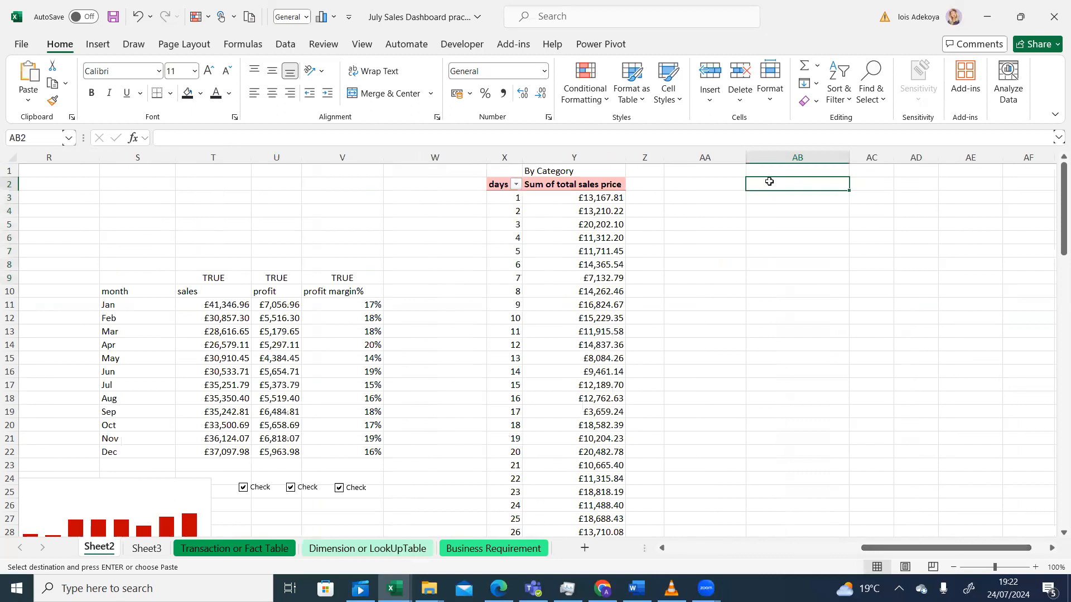
key(ctrl+v)
click(847, 356)
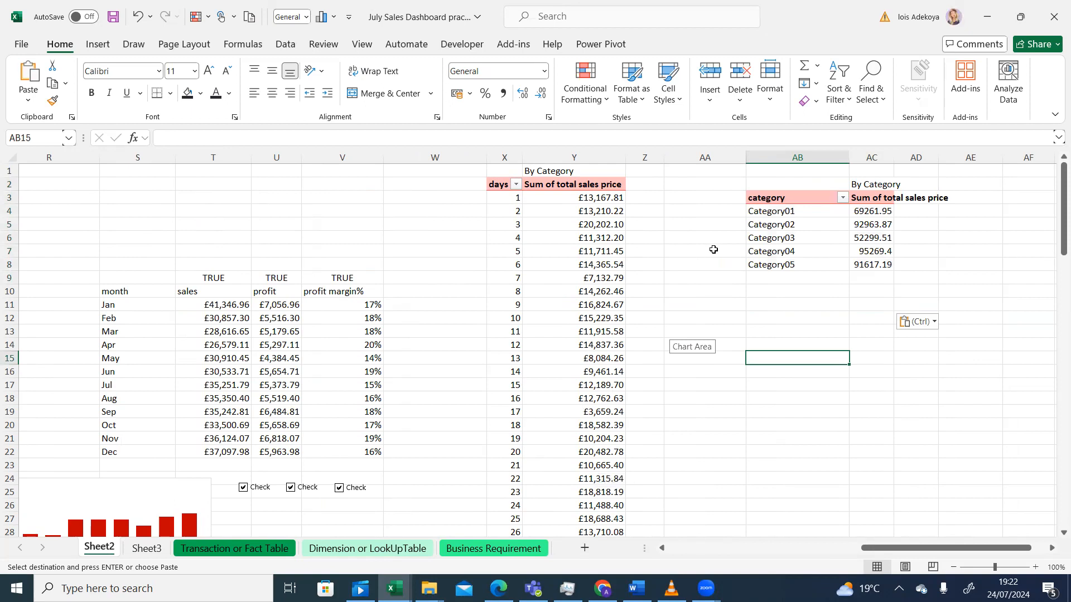
Step: Replace category with product name in the Rows area of the pivot table copied to column AB
click(773, 225)
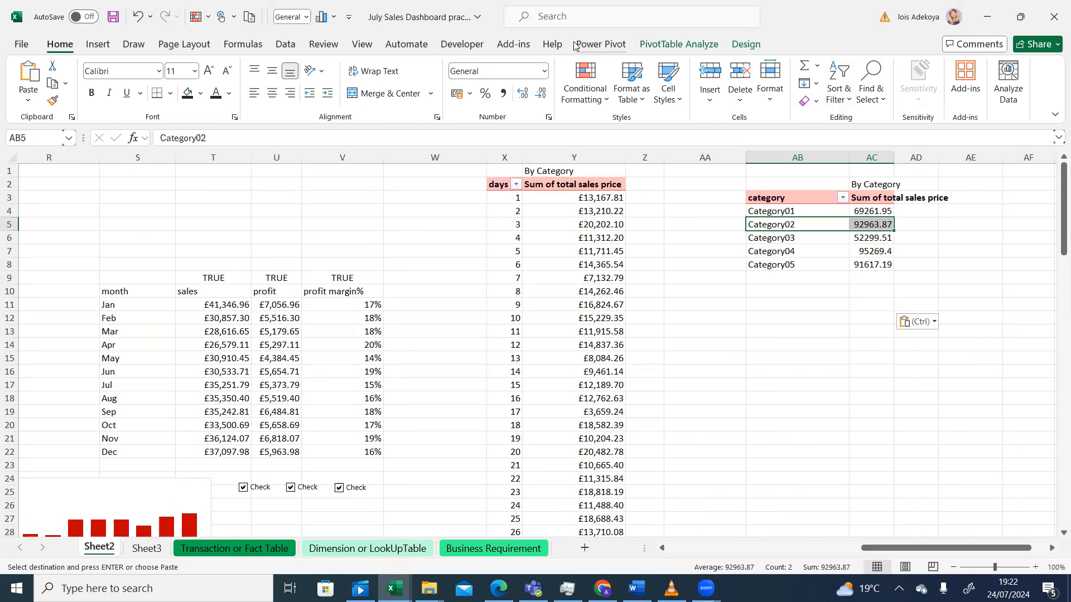
click(672, 47)
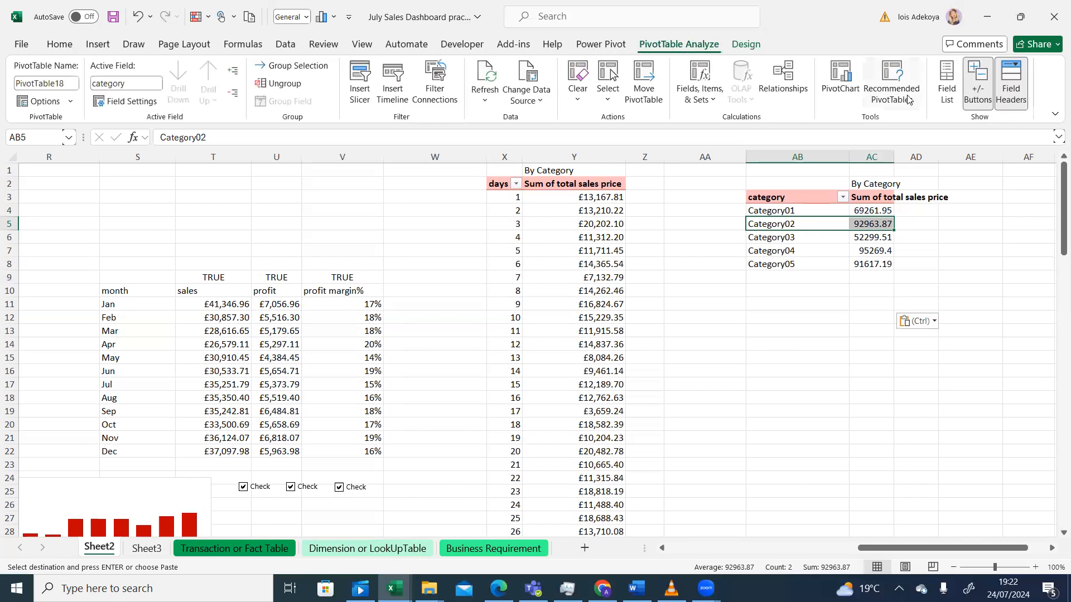
click(946, 84)
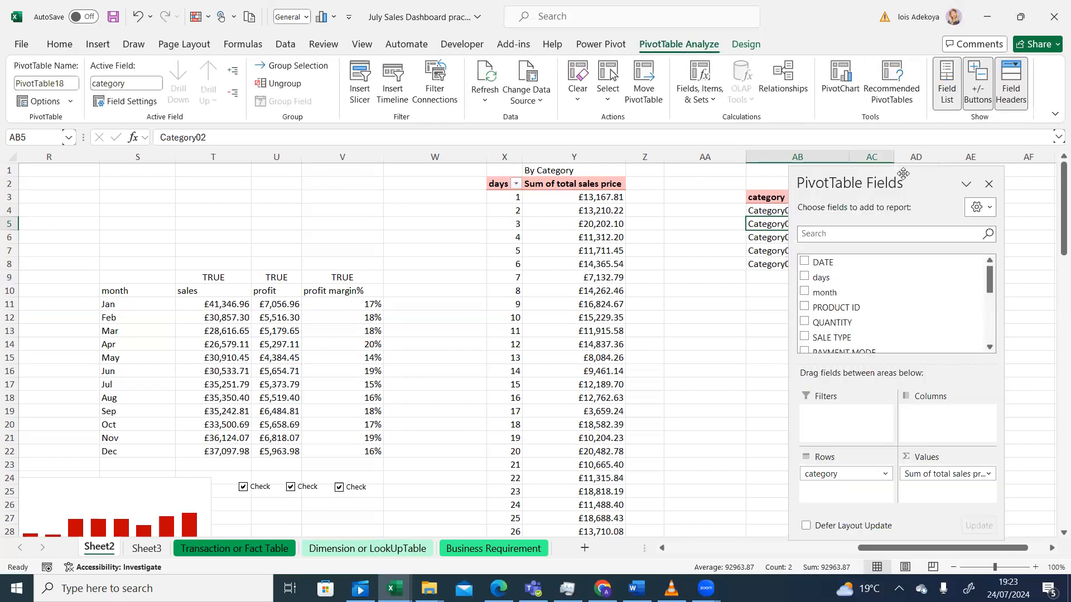
drag(806, 184, 563, 211)
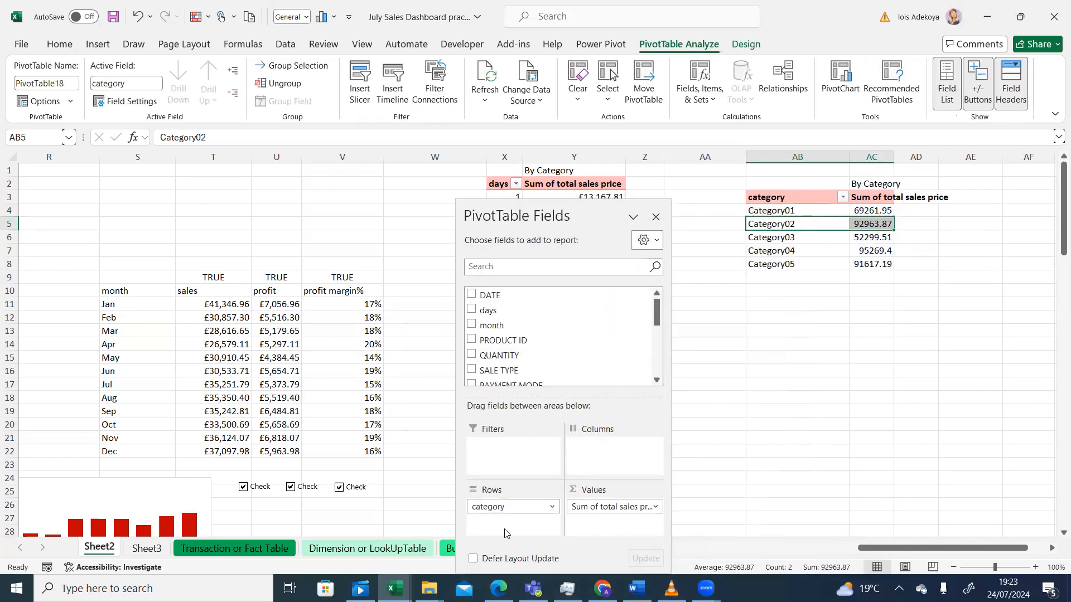
drag(491, 507, 369, 504)
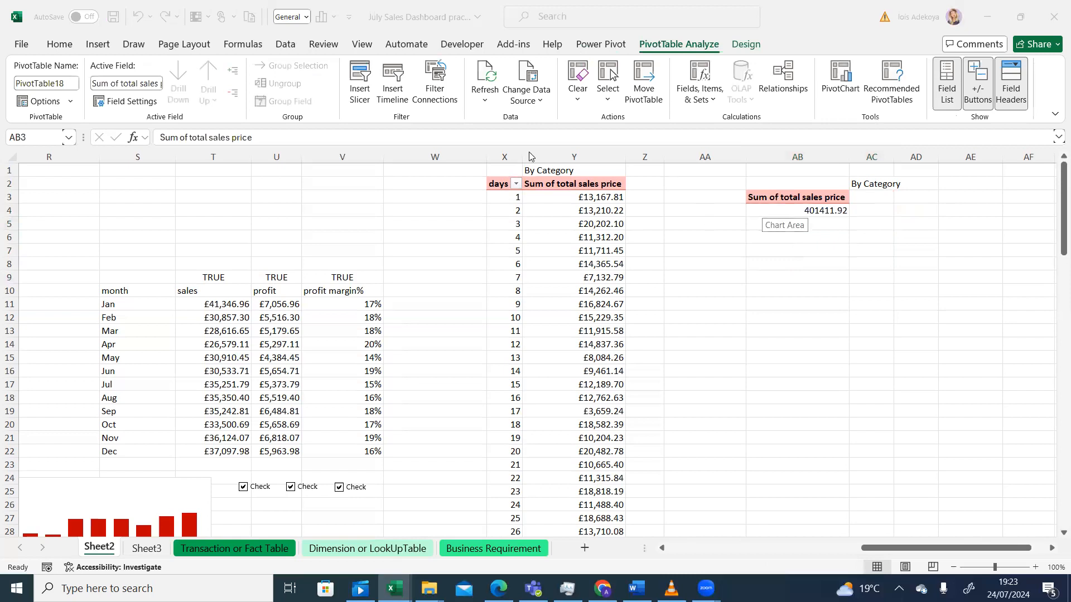
click(790, 199)
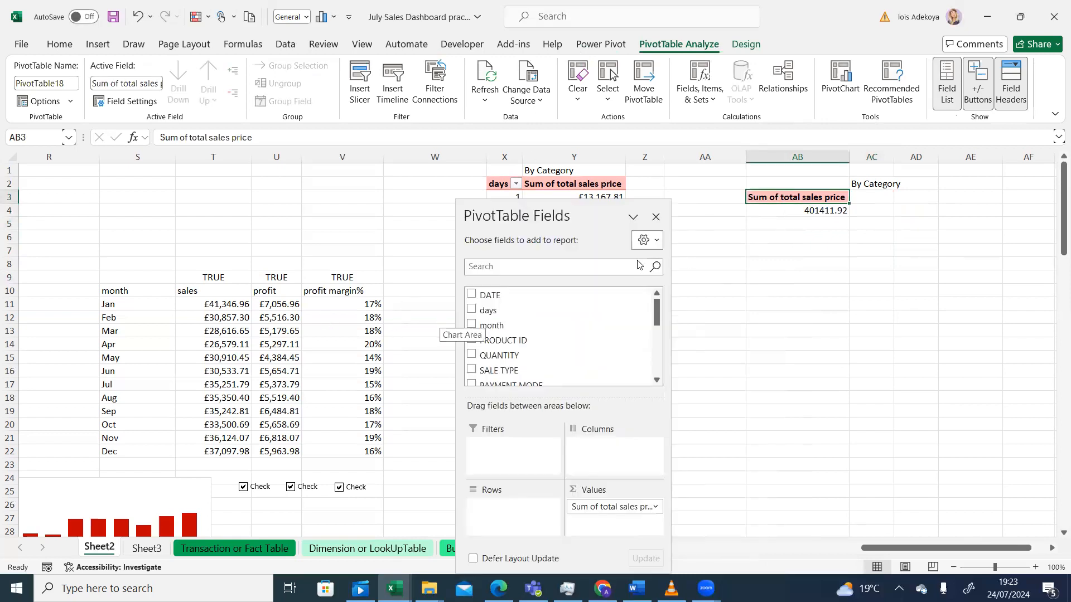
drag(656, 313, 660, 346)
drag(490, 309, 506, 507)
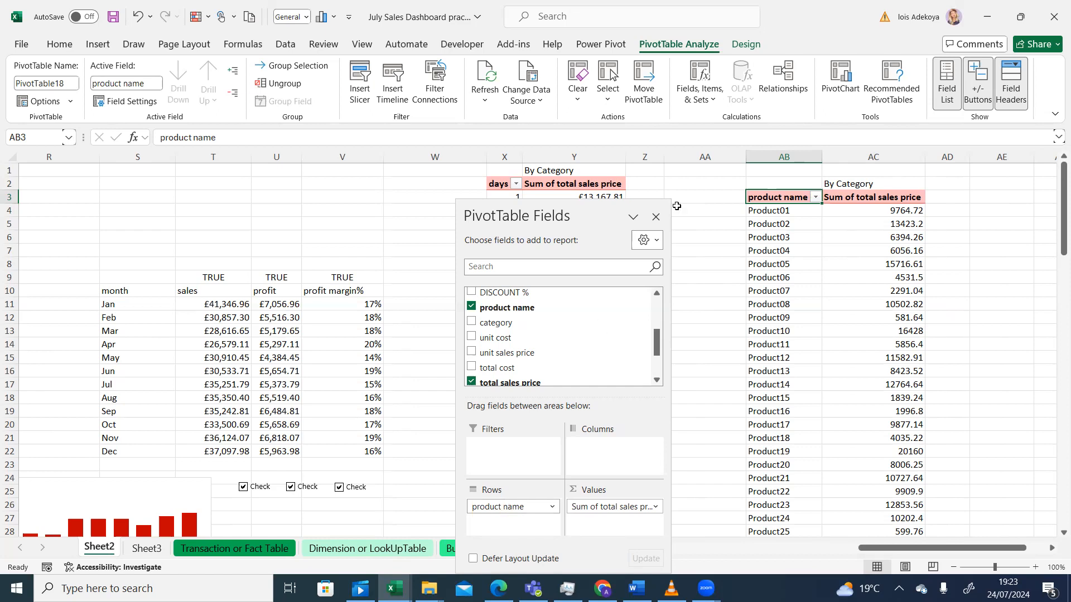
click(702, 196)
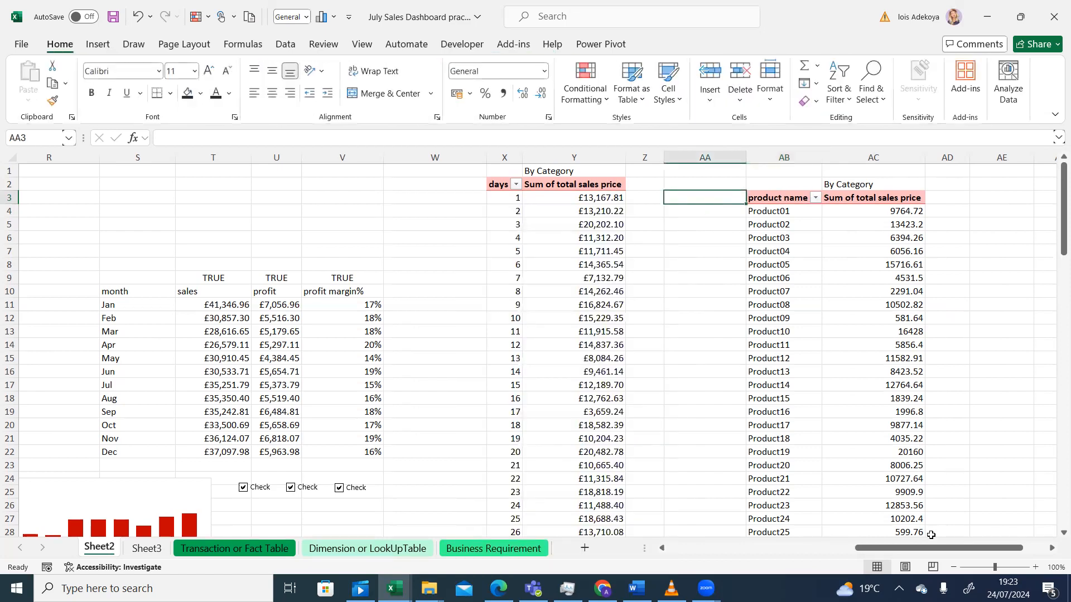
Step: Link AE4 to the first product name with =AB4 and fill the formula down alongside the whole product list
scroll(968, 494, right, 2)
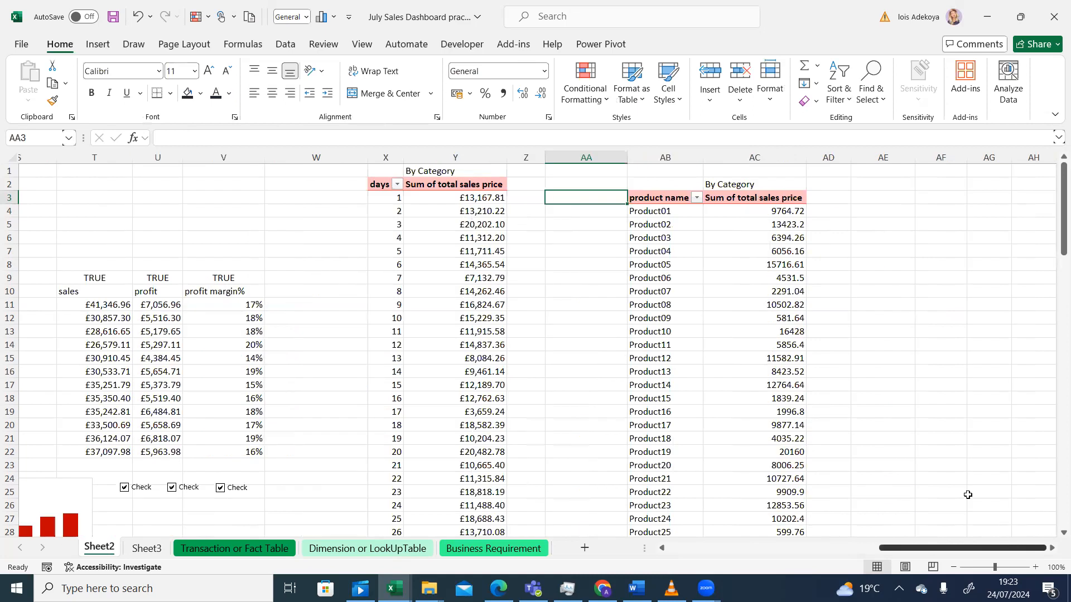
click(881, 210)
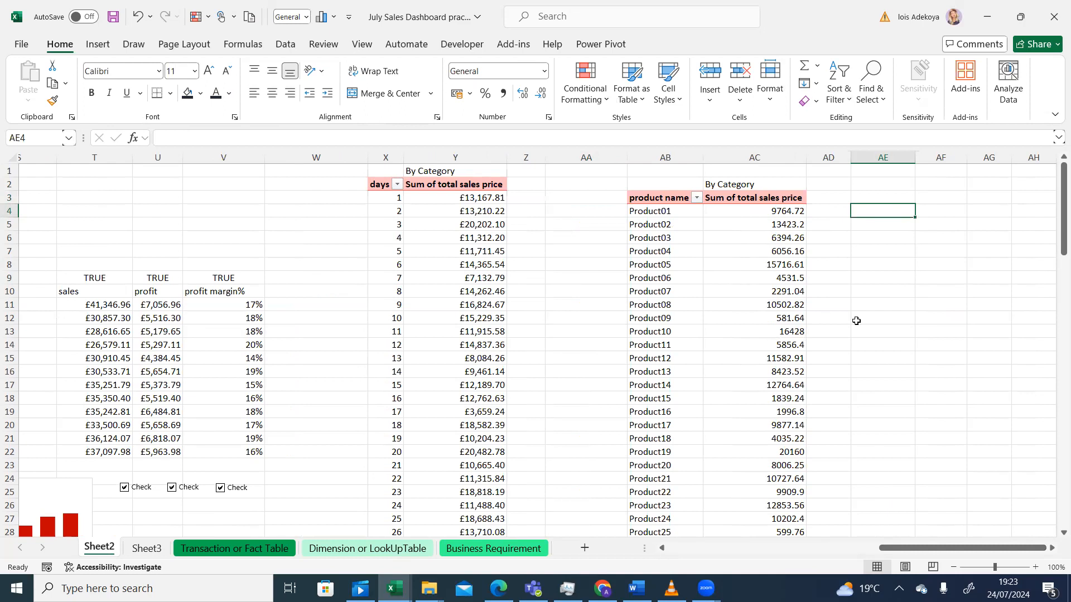
text(=)
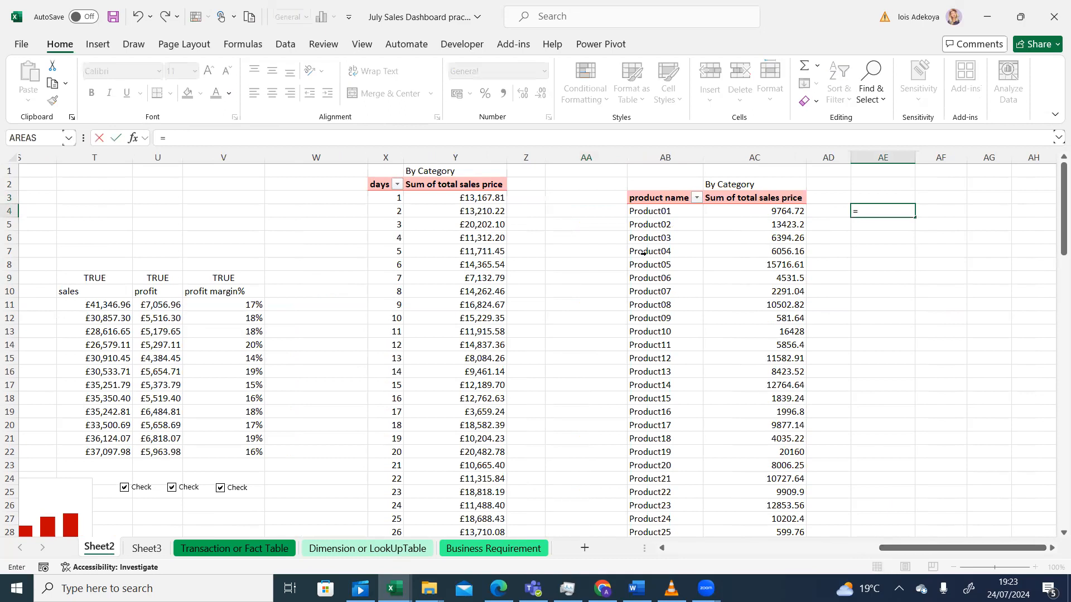
click(656, 211)
key(Return)
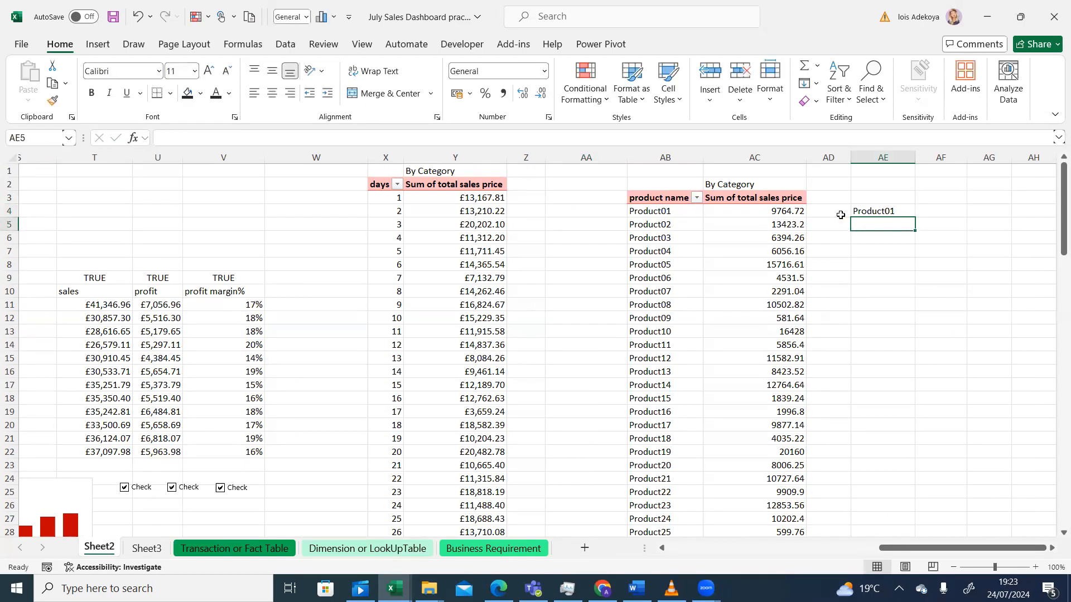
click(896, 211)
drag(911, 211, 885, 363)
drag(1054, 313, 1054, 213)
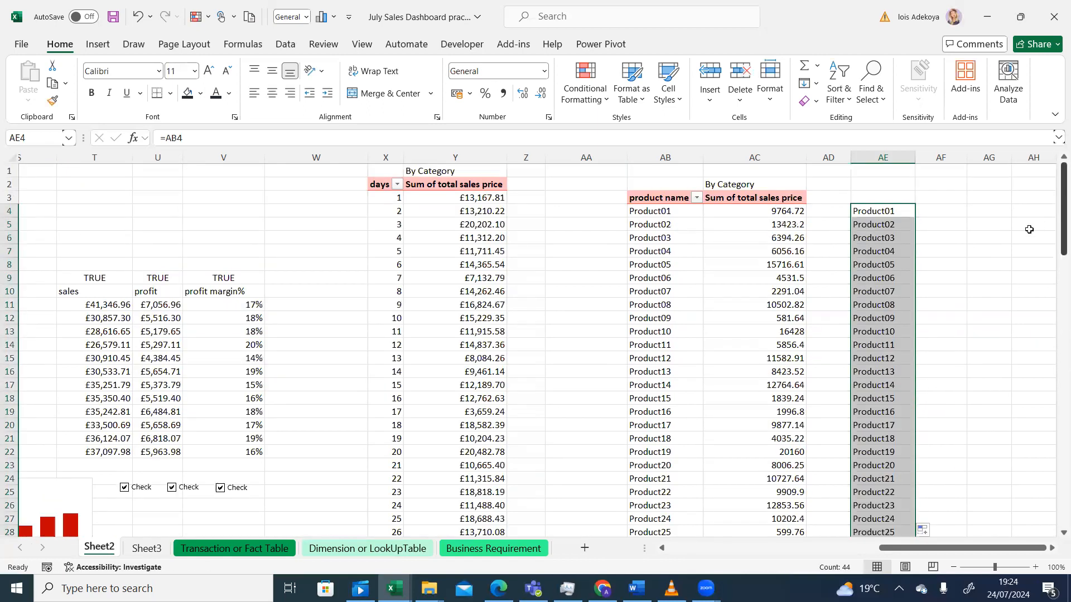
click(1001, 256)
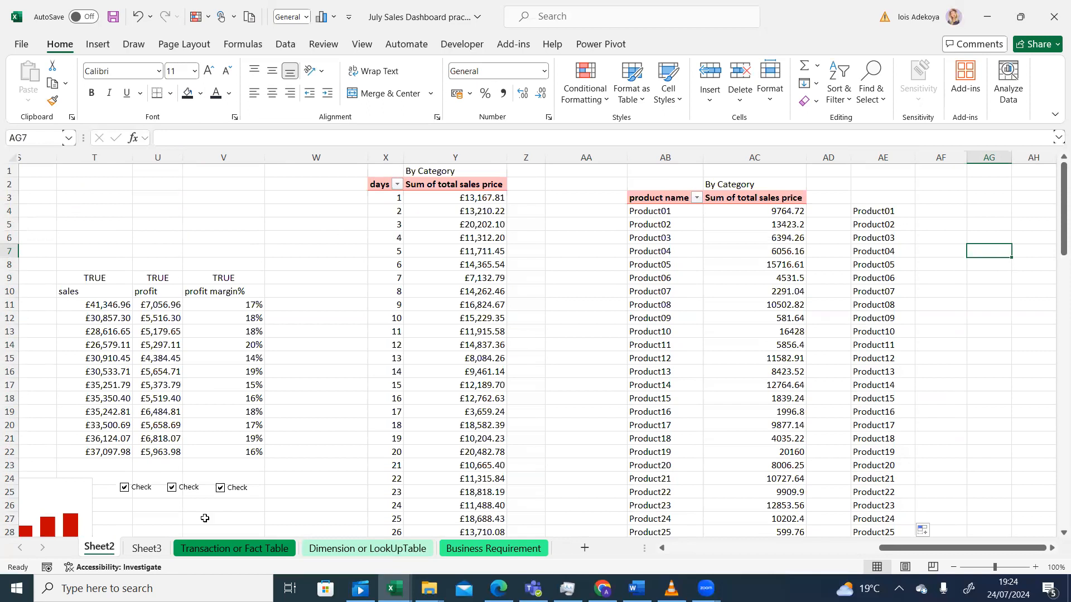
Step: Look through the Transaction or Fact Table records down to the last row and return to Sheet2
click(215, 549)
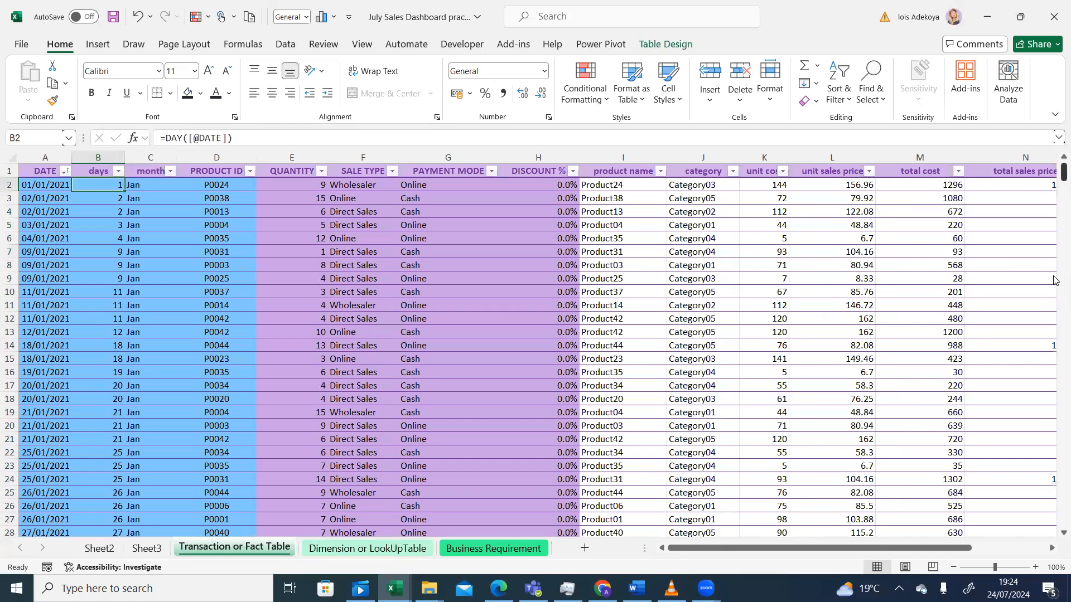
scroll(1054, 278, down, 20)
scroll(1054, 449, down, 20)
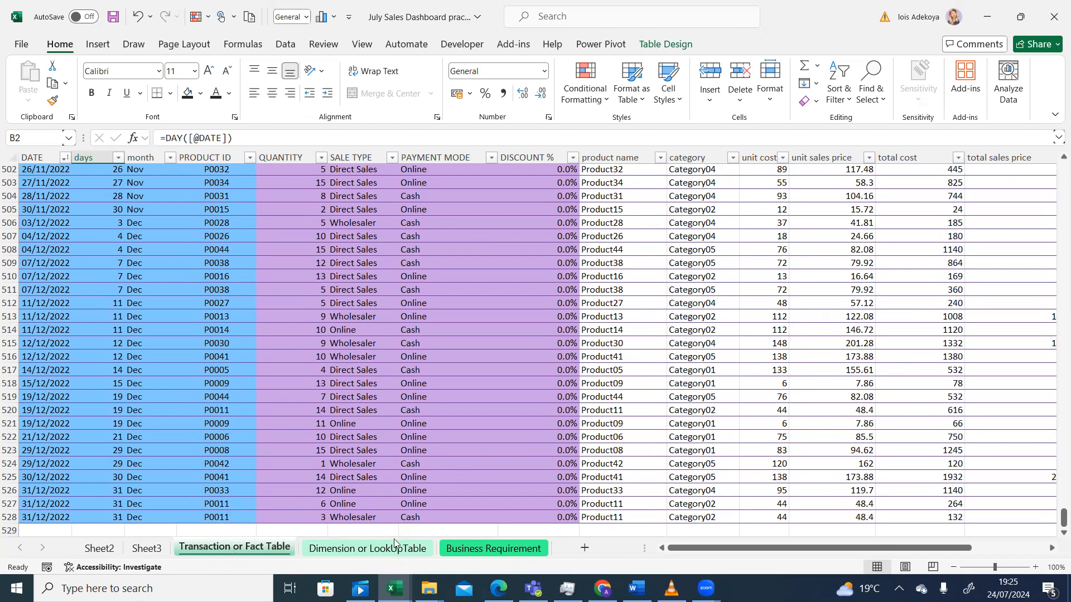
click(96, 548)
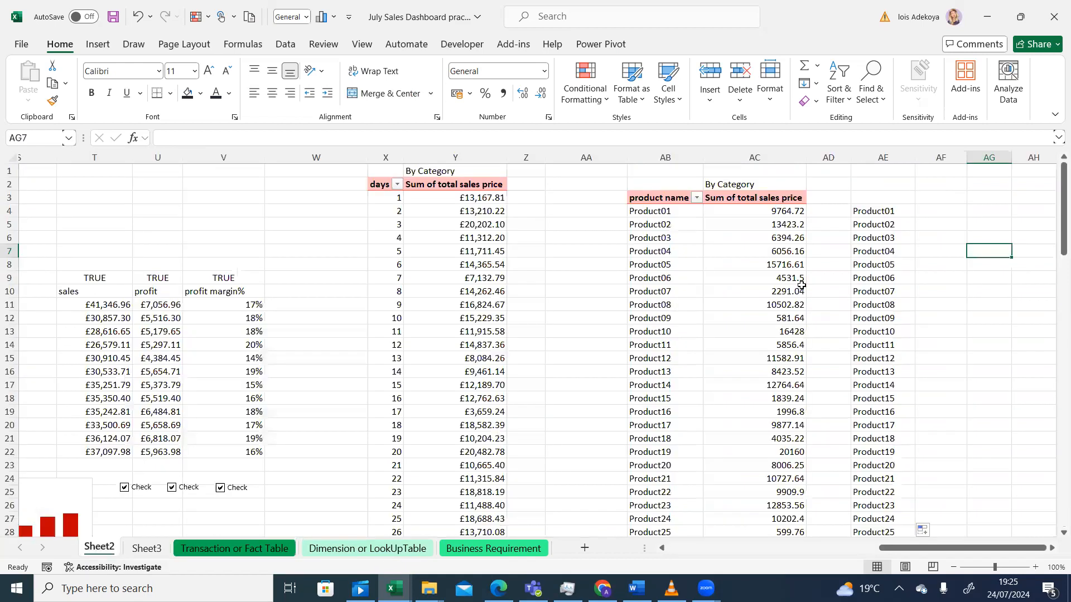
Step: Examine the product pivot table, its field list and the linked product names in column AE down the rows
scroll(1056, 215, down, 5)
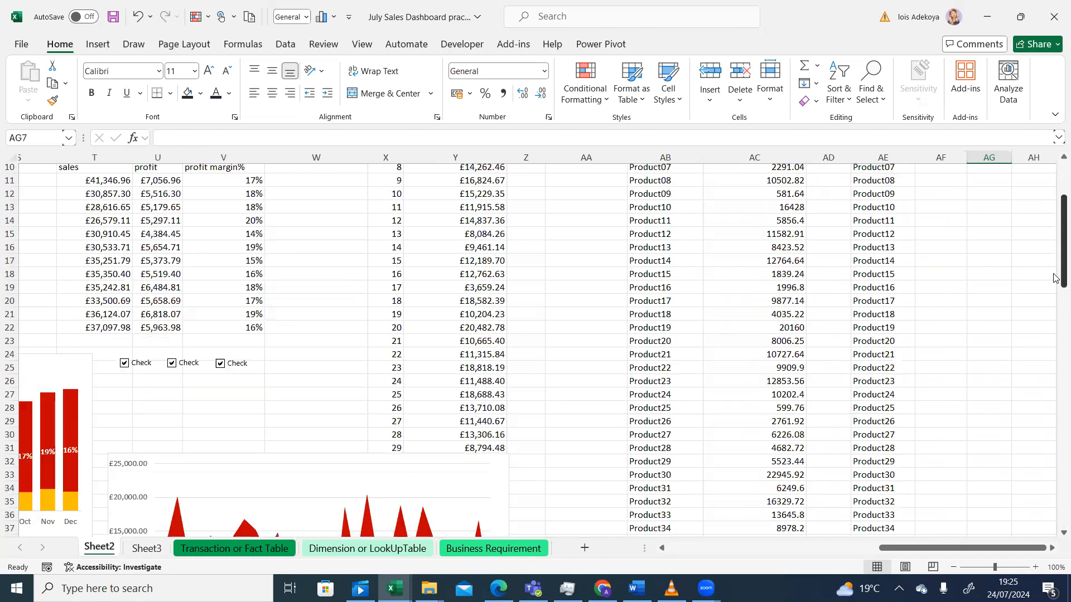
scroll(1055, 253, up, 3)
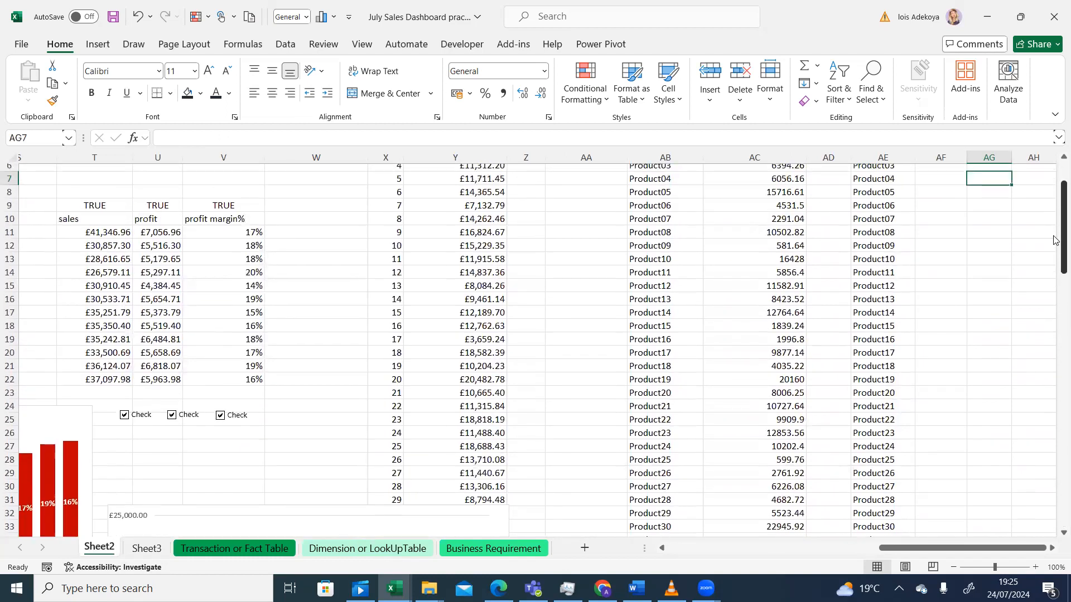
scroll(1056, 256, up, 1)
scroll(1056, 262, down, 1)
scroll(1056, 265, down, 1)
scroll(1056, 220, up, 4)
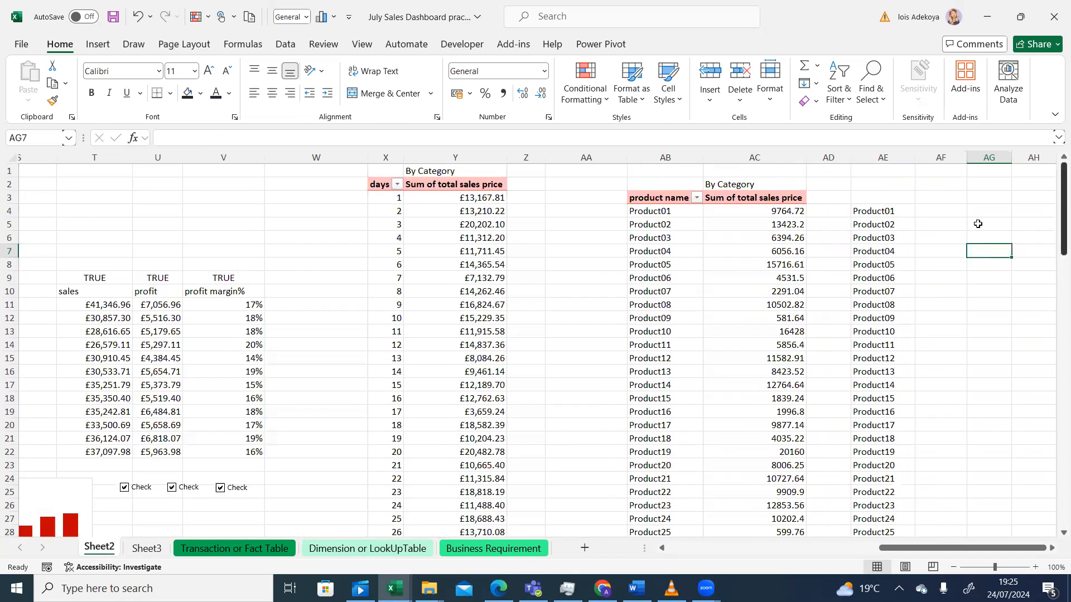
click(672, 282)
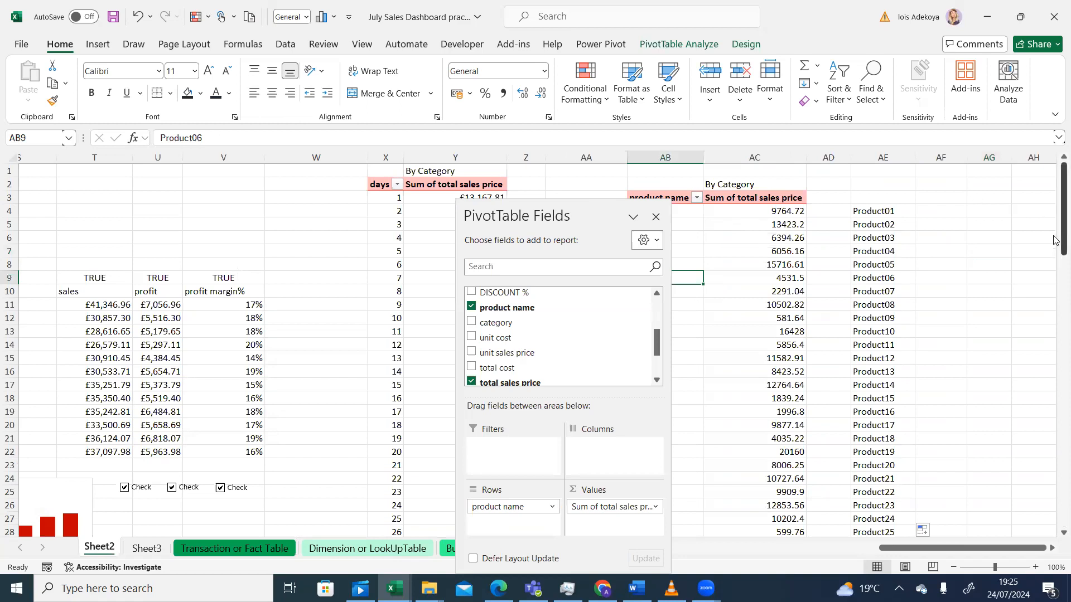
scroll(1054, 264, down, 4)
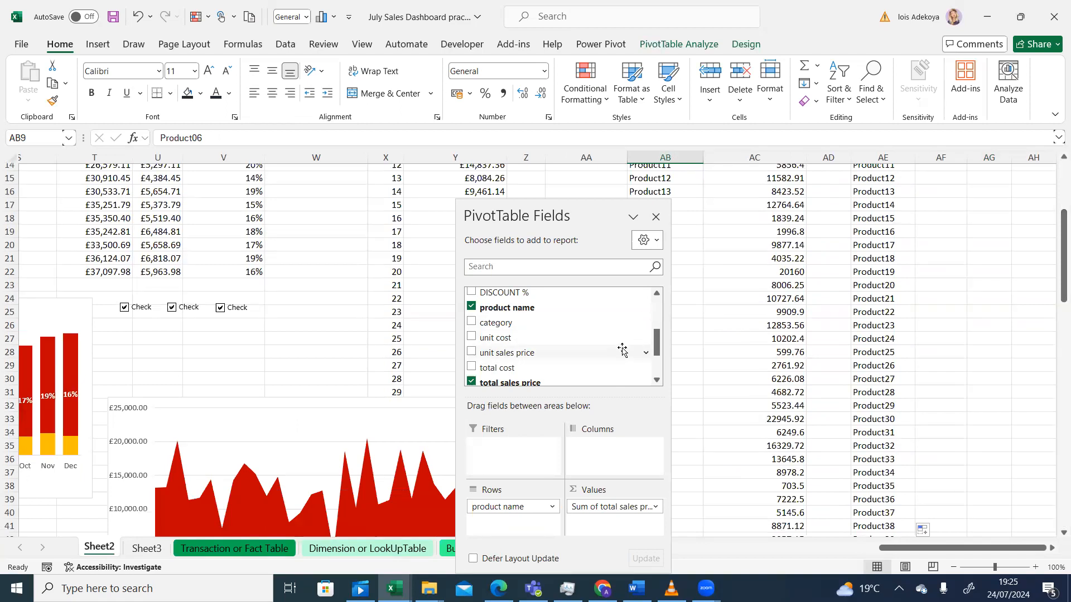
Step: Compare the linked product names in column AE with the pivot table's product list from first to last row, closing the stray browser window
click(931, 322)
drag(1054, 297, 1055, 364)
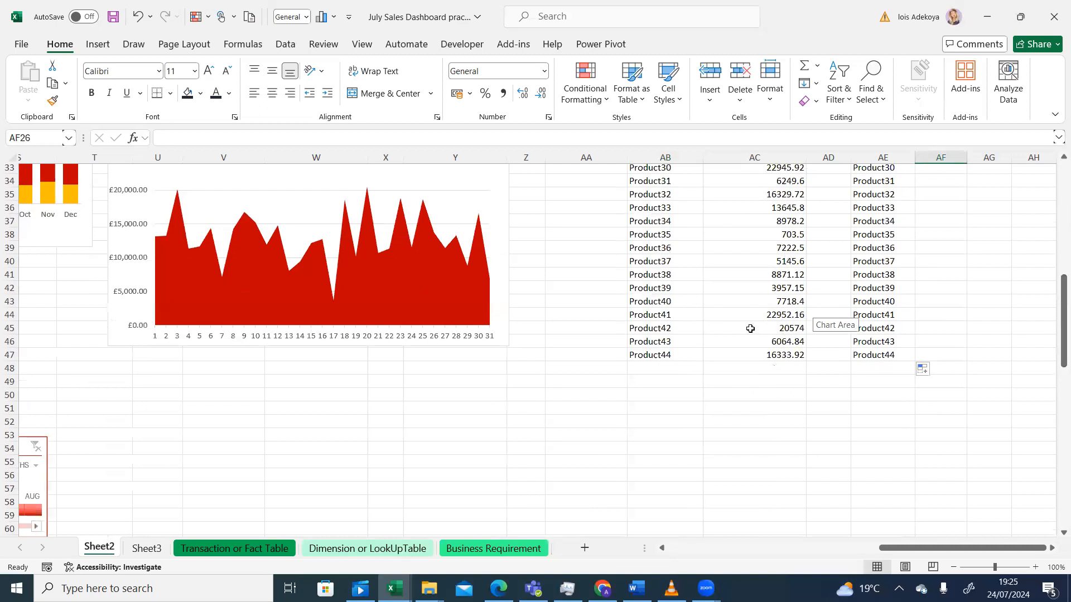
drag(1055, 291, 1055, 203)
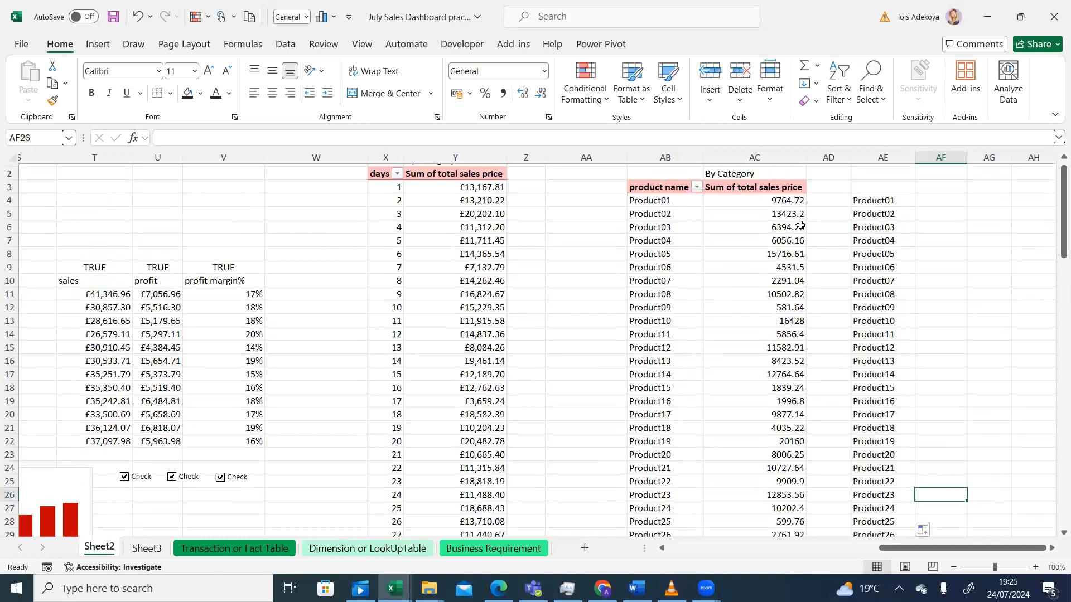
click(887, 333)
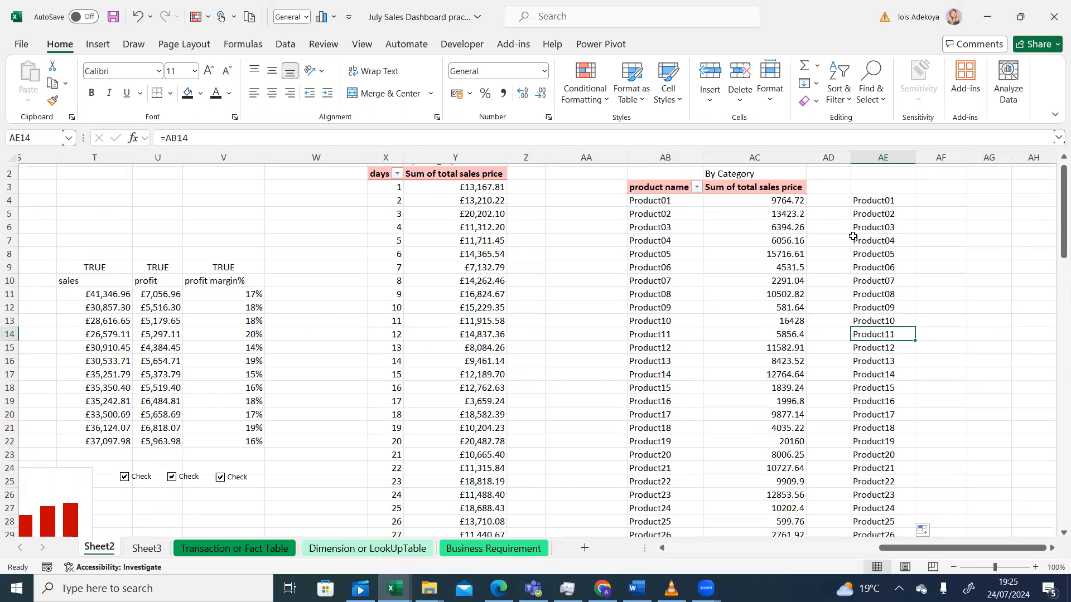
drag(1054, 258, 1054, 254)
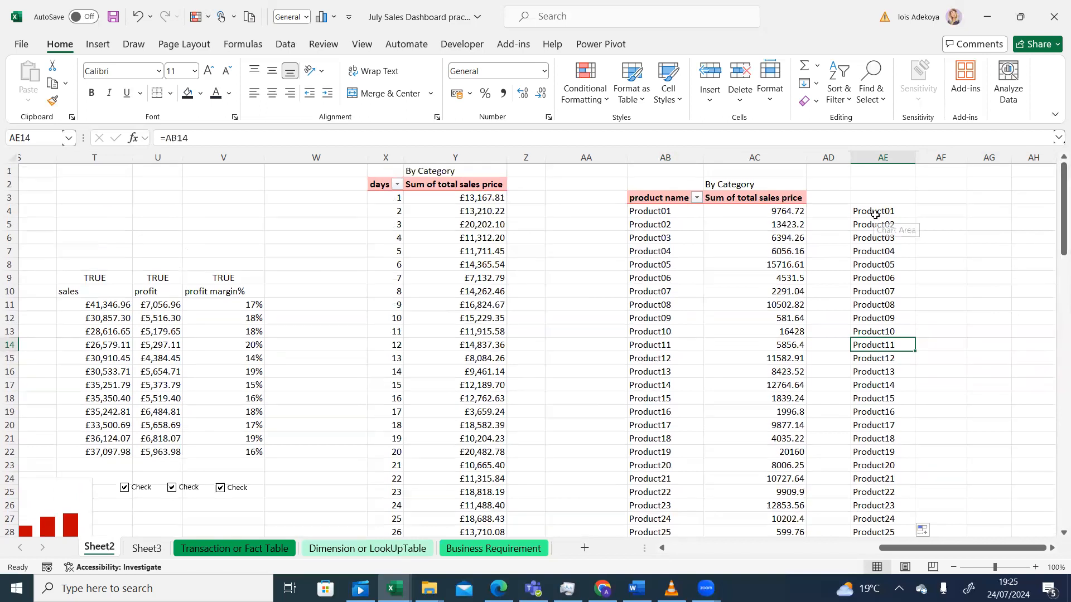
click(875, 216)
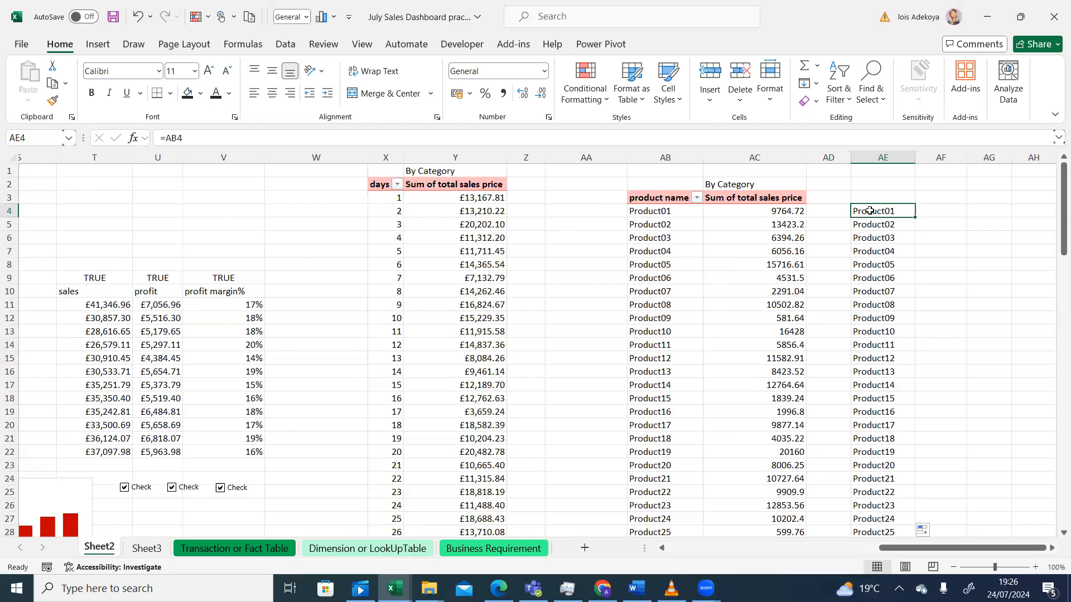
drag(1058, 240, 1053, 379)
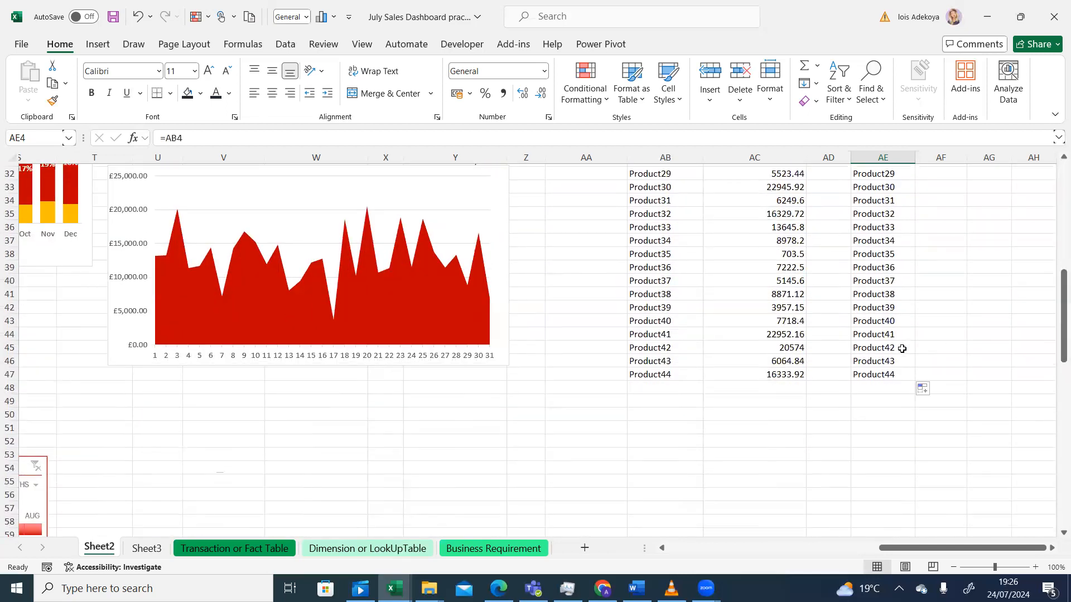
click(909, 378)
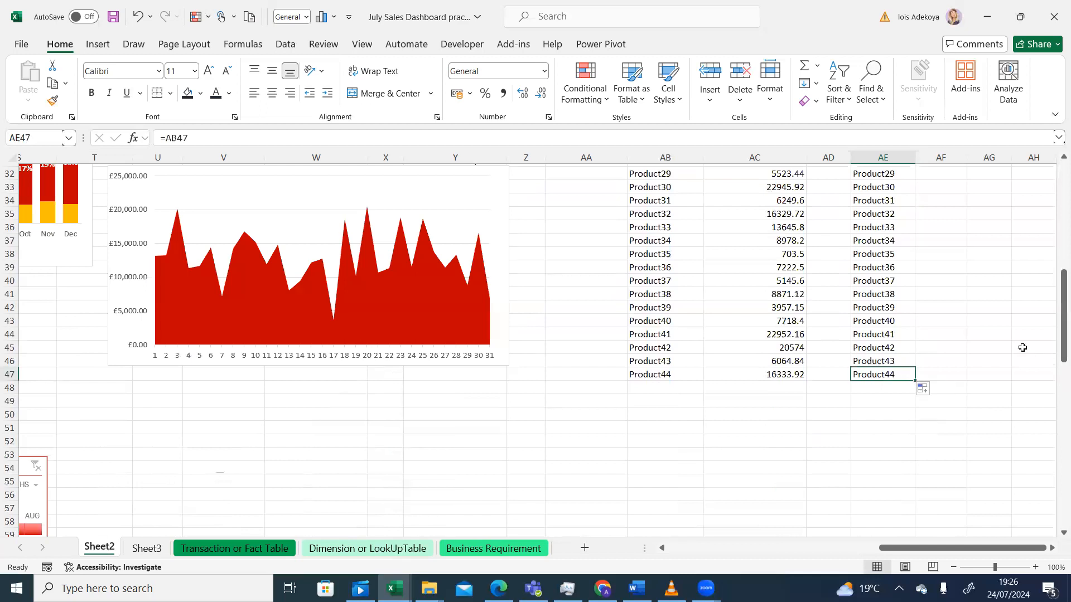
drag(1054, 313, 1054, 205)
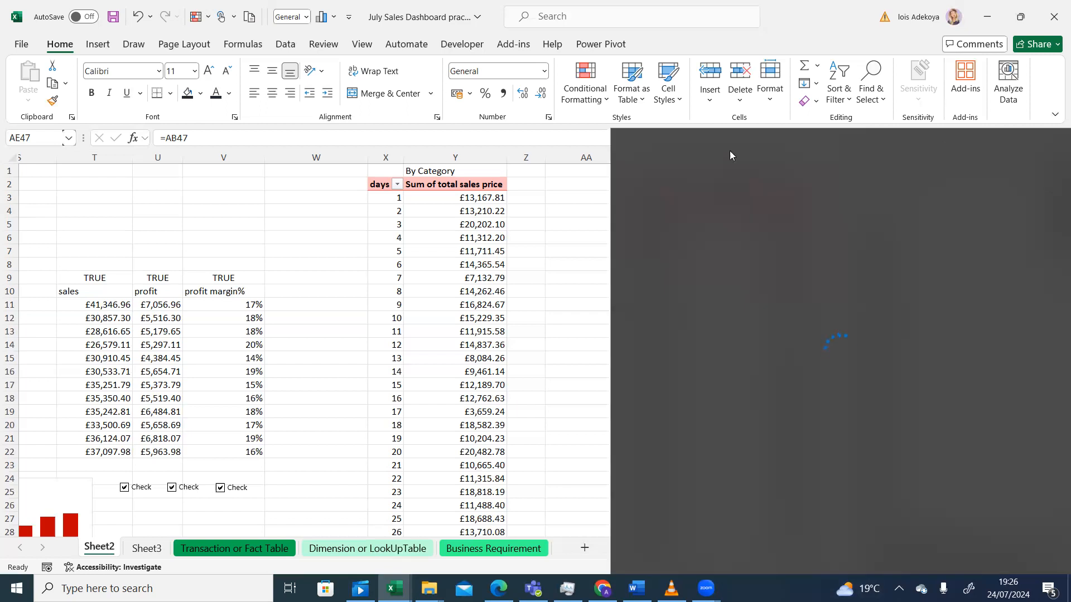
click(567, 233)
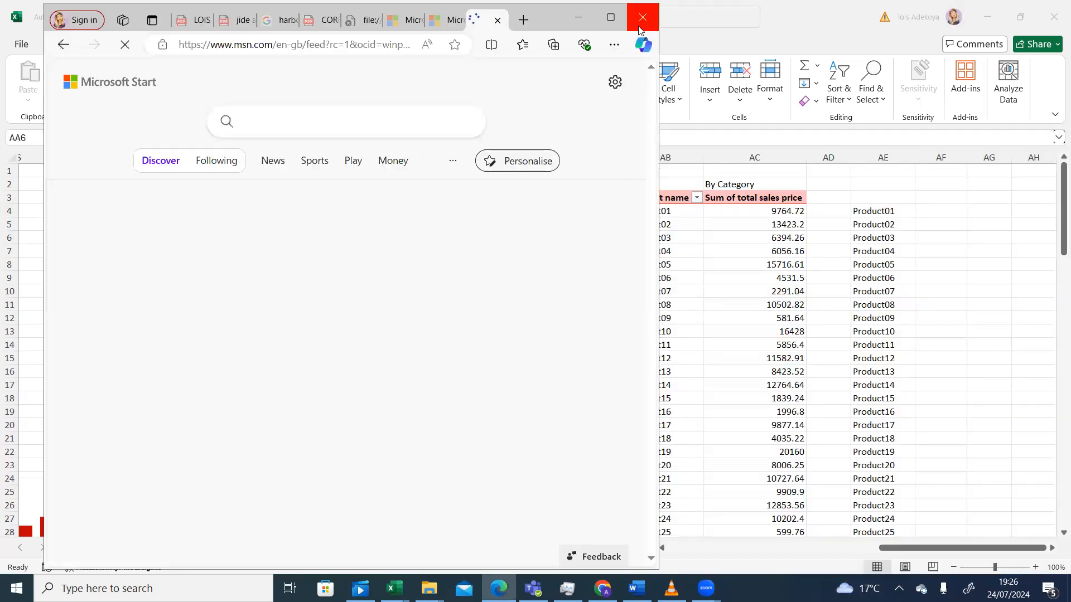
click(641, 20)
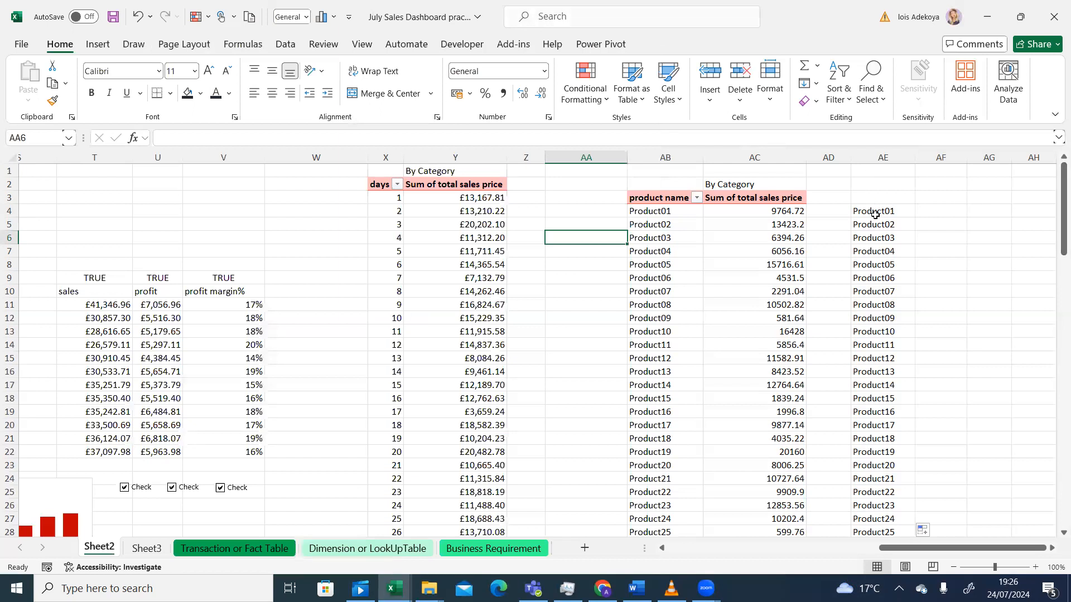
Step: Clear all the linked product names from column AE and return to cell AE4
click(879, 158)
key(Delete)
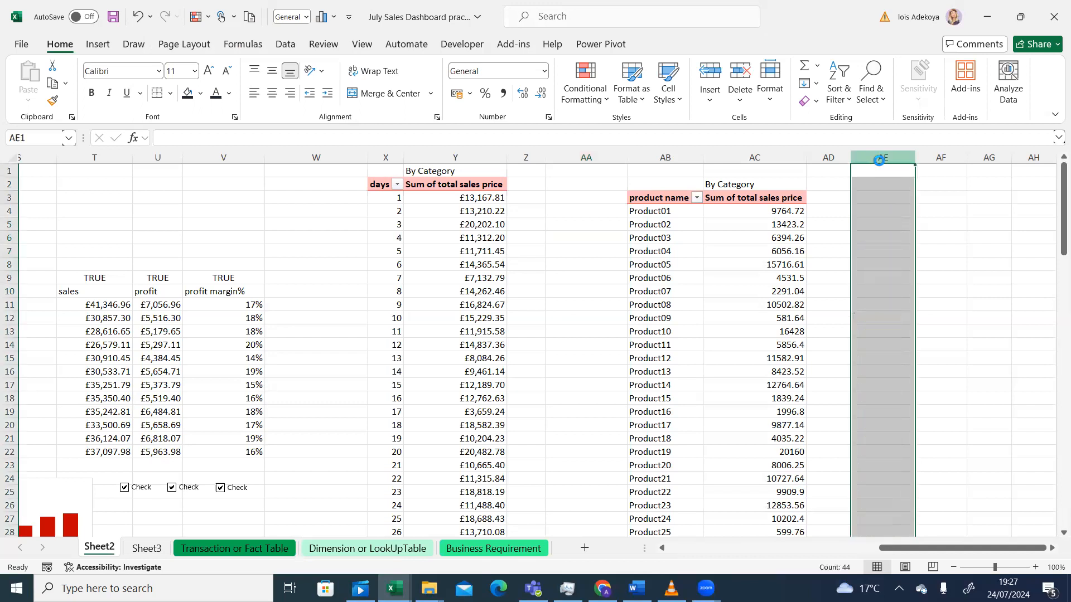
click(862, 210)
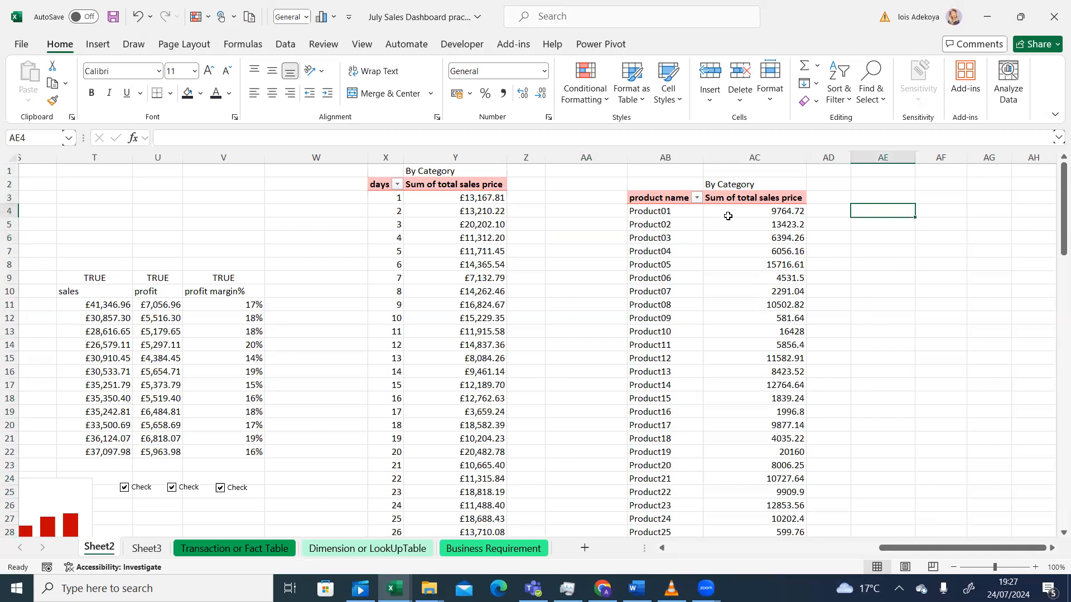
Step: Copy the product pivot table's headers and first five products, AB3:AC8, and paste them as values at C4 of a new sheet
drag(663, 200, 740, 269)
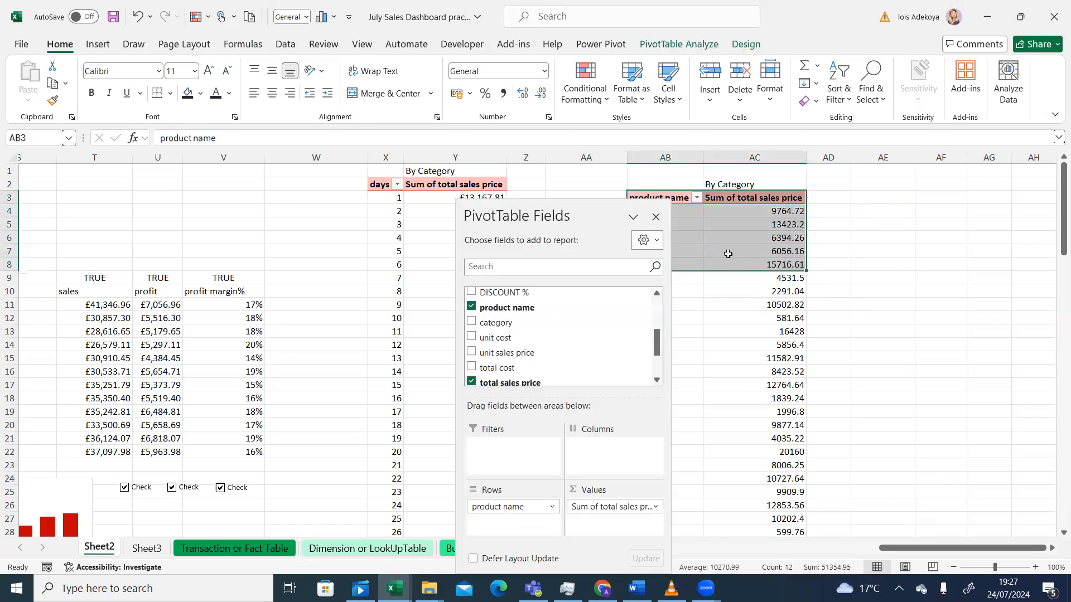
right_click(743, 251)
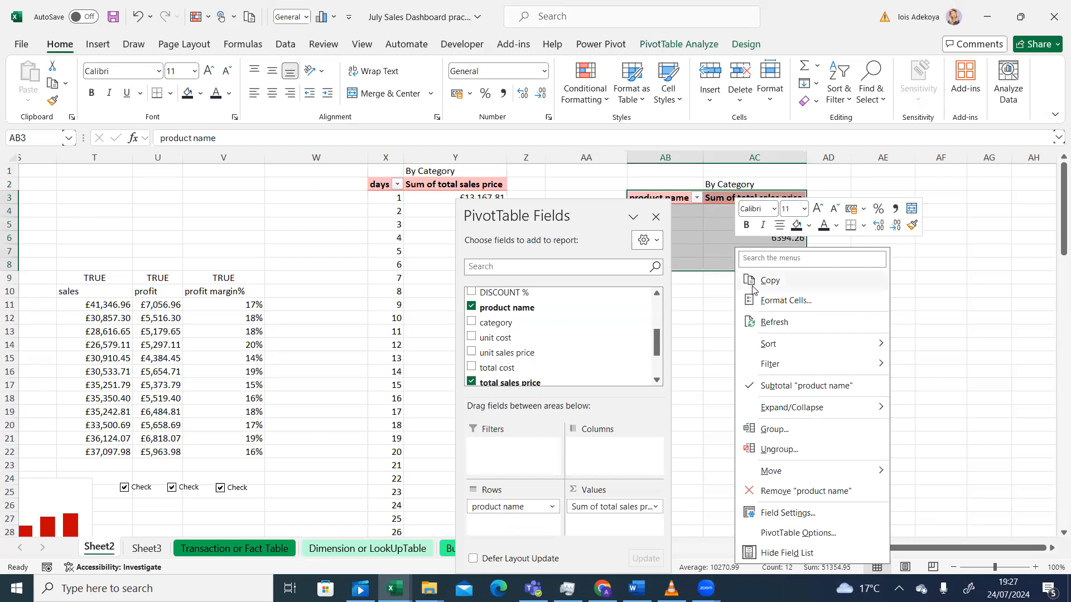
click(792, 281)
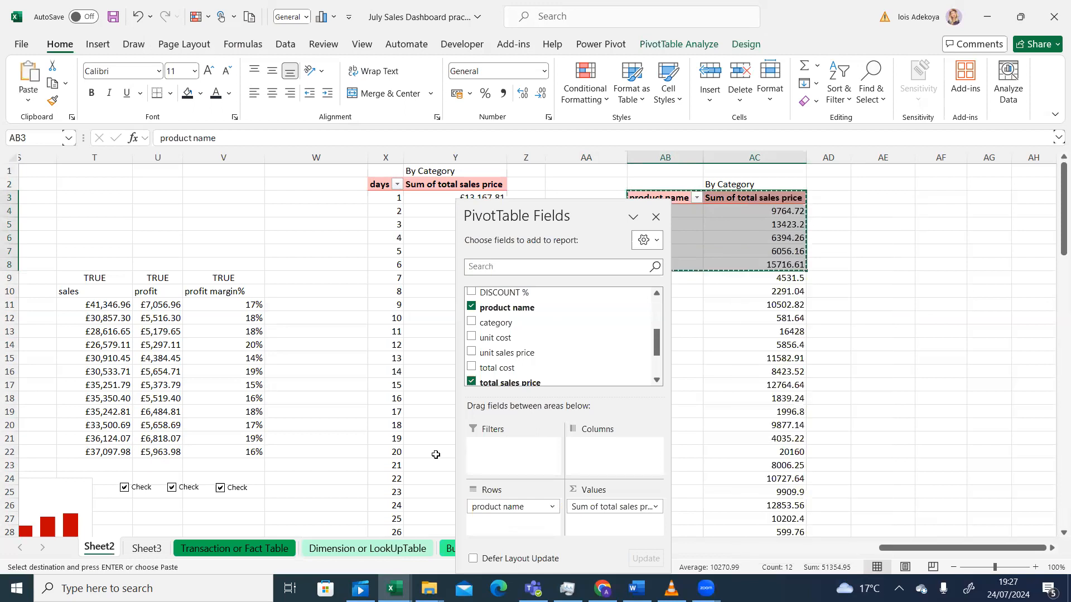
drag(567, 213, 361, 169)
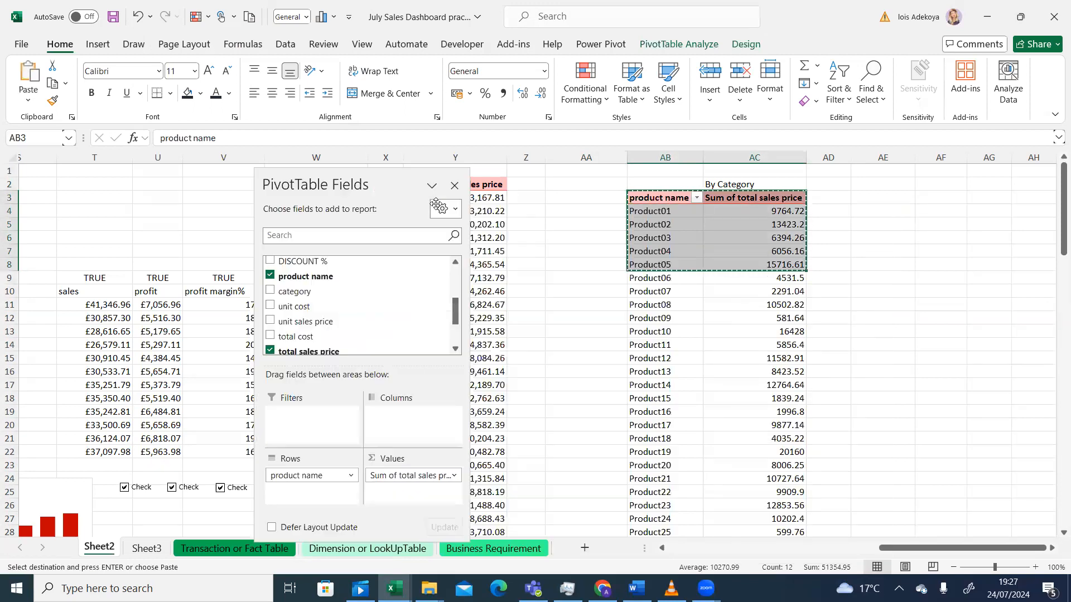
click(584, 549)
click(118, 208)
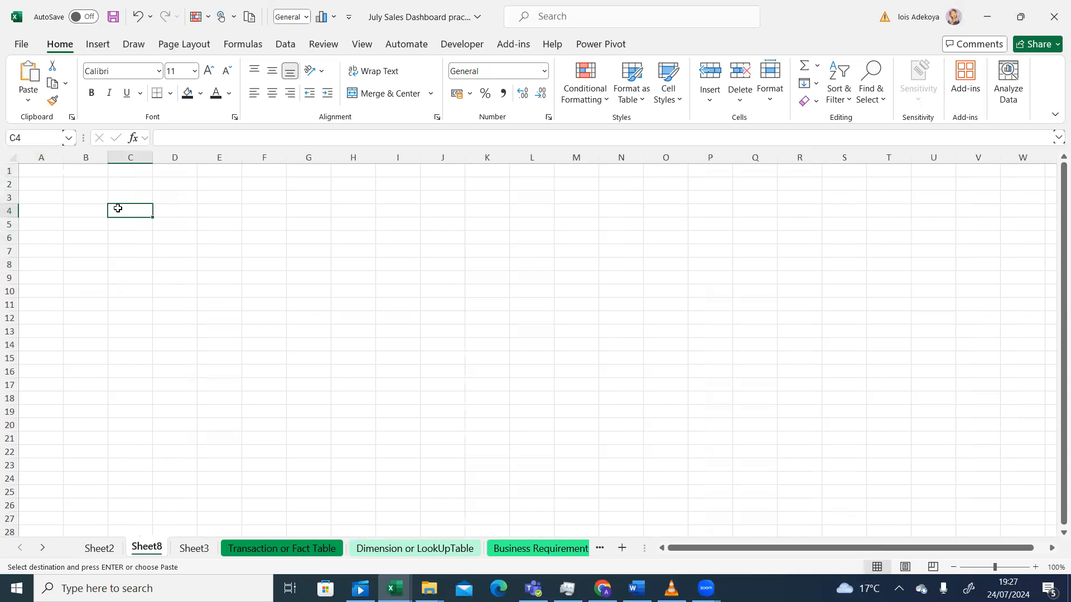
right_click(118, 208)
click(173, 206)
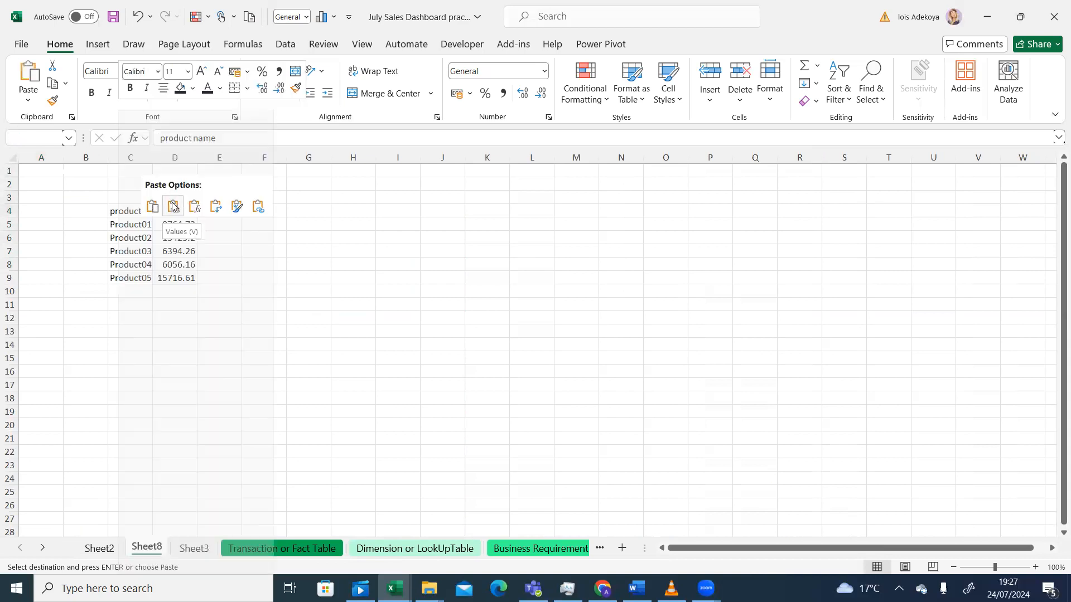
click(342, 315)
Step: Widen column D on the new sheet to give the sales price values more room
click(196, 157)
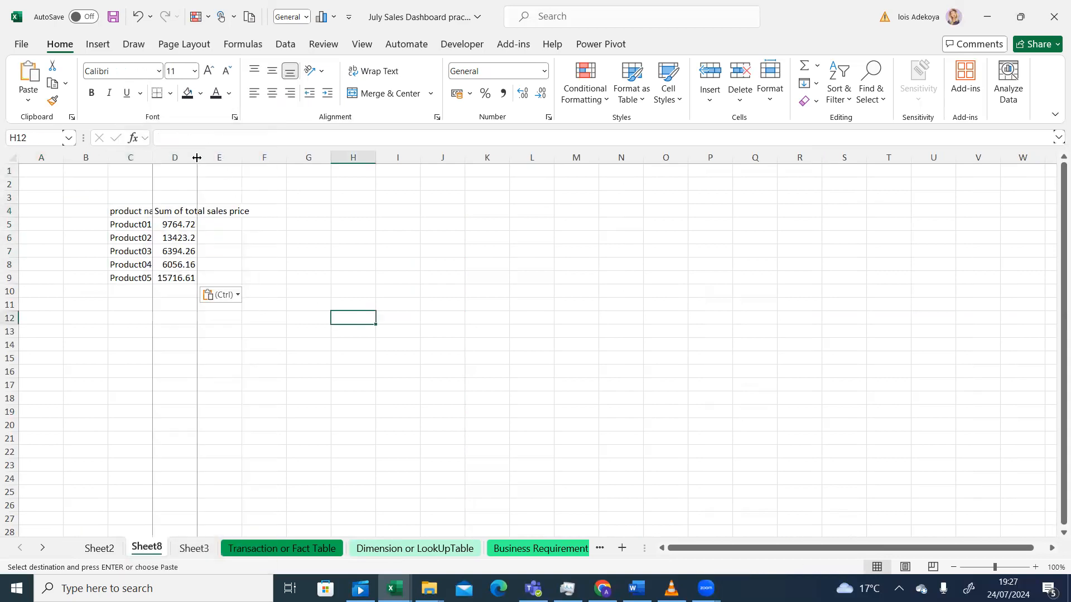
drag(195, 159, 230, 166)
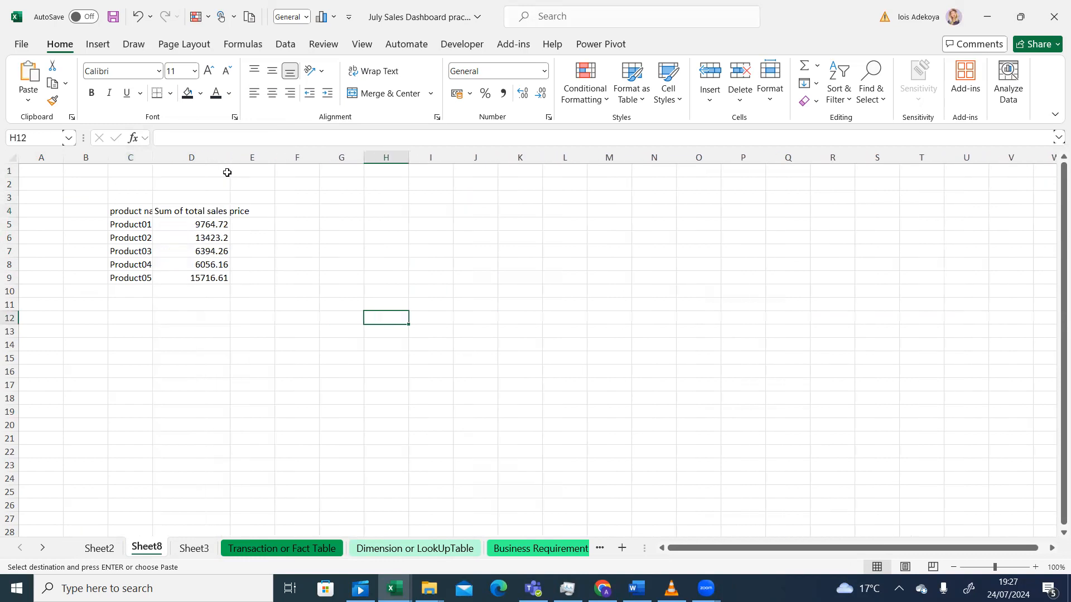
click(205, 252)
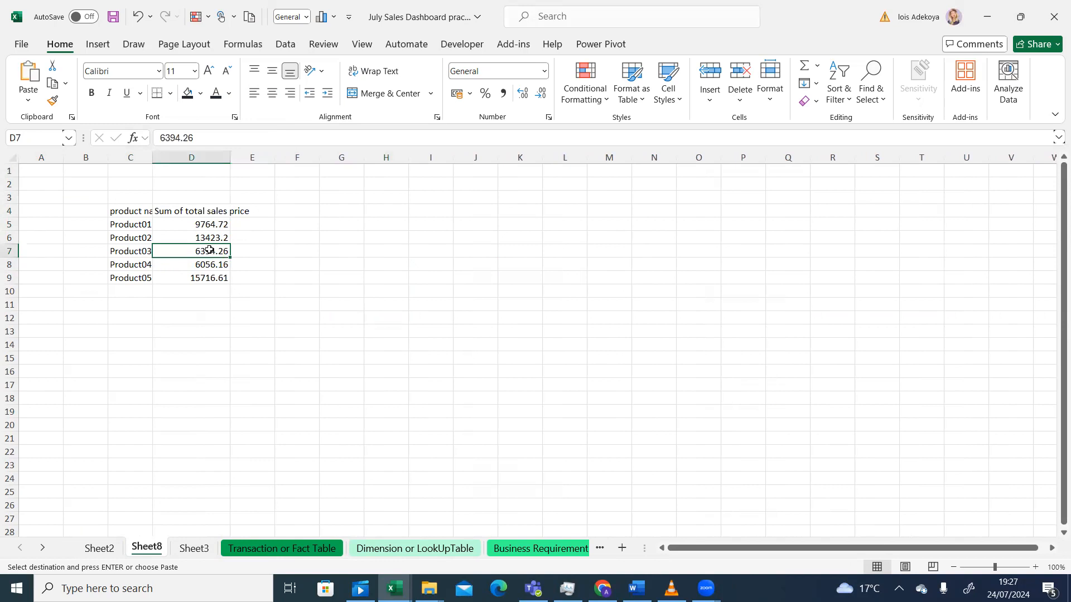
Step: Enter =OFFSET($C$4,3,1,1,1) in F5 to return Product03's sales value and compare it with the source cell D7
click(303, 223)
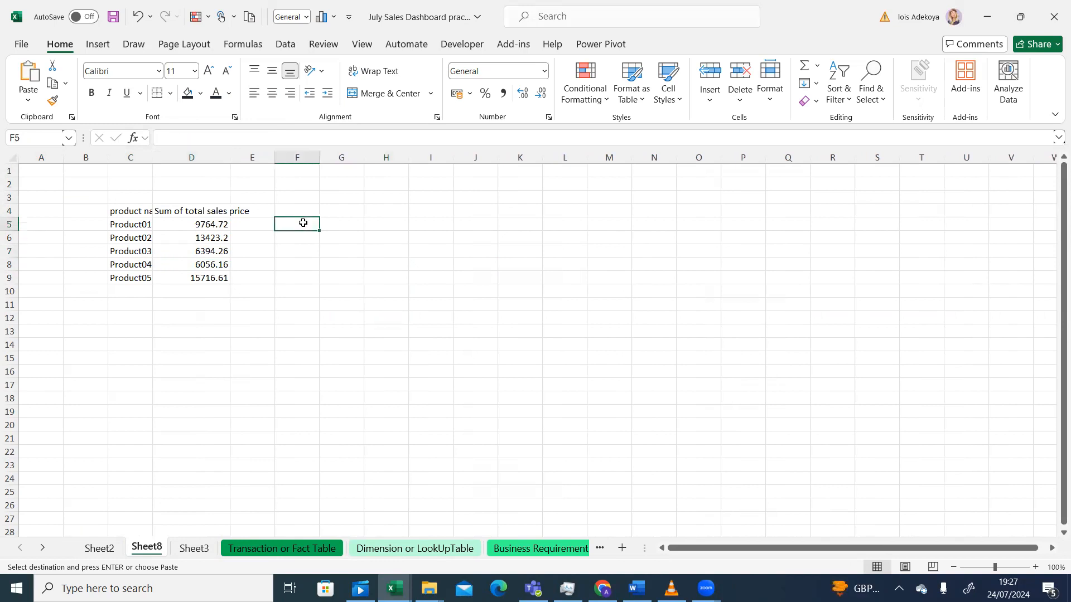
text(=)
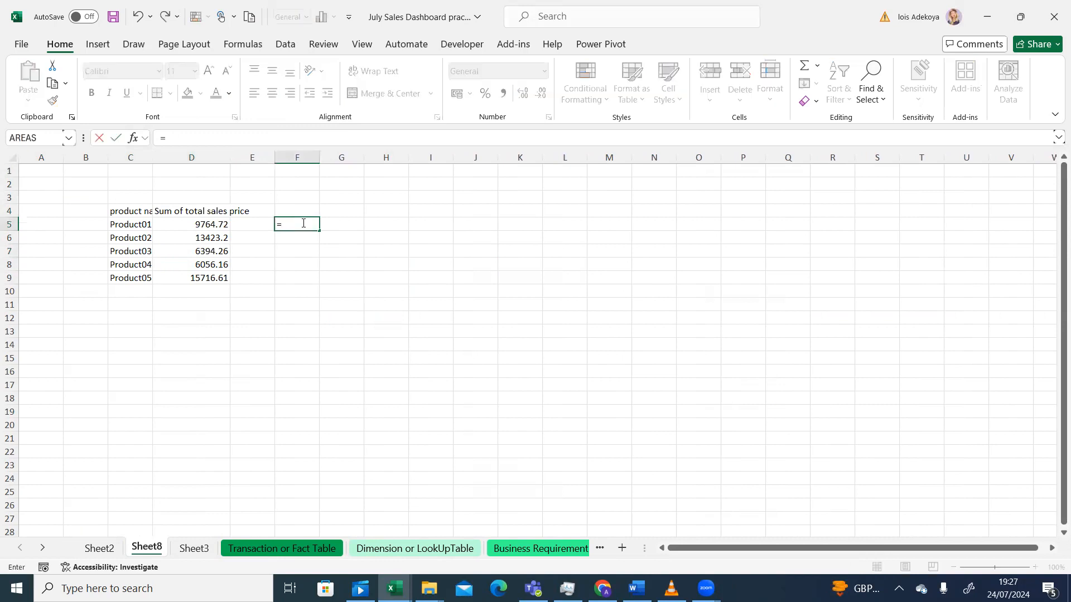
key(BackSpace)
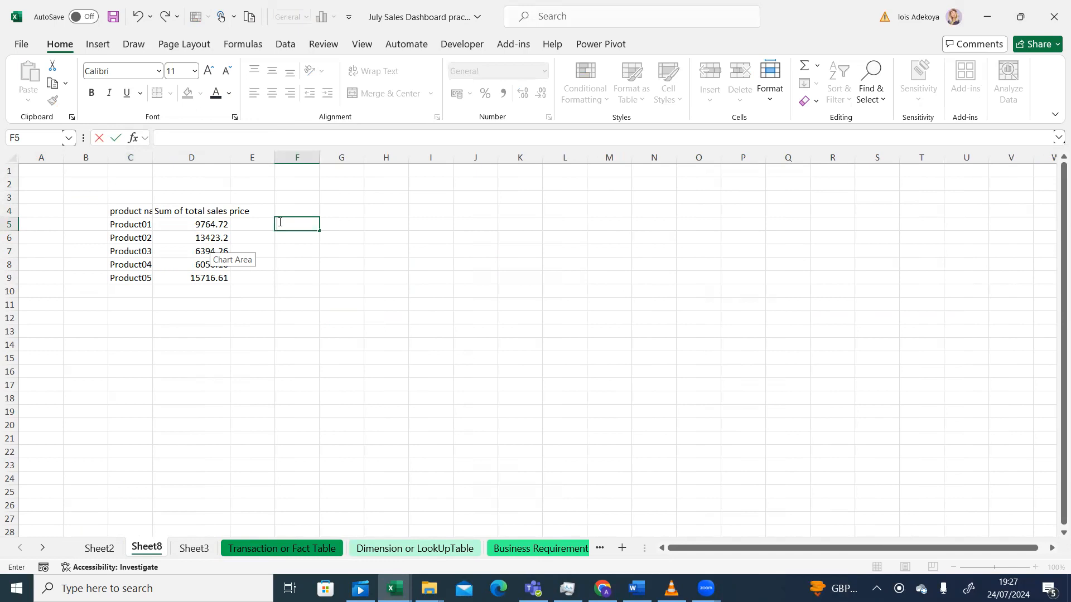
text(=off)
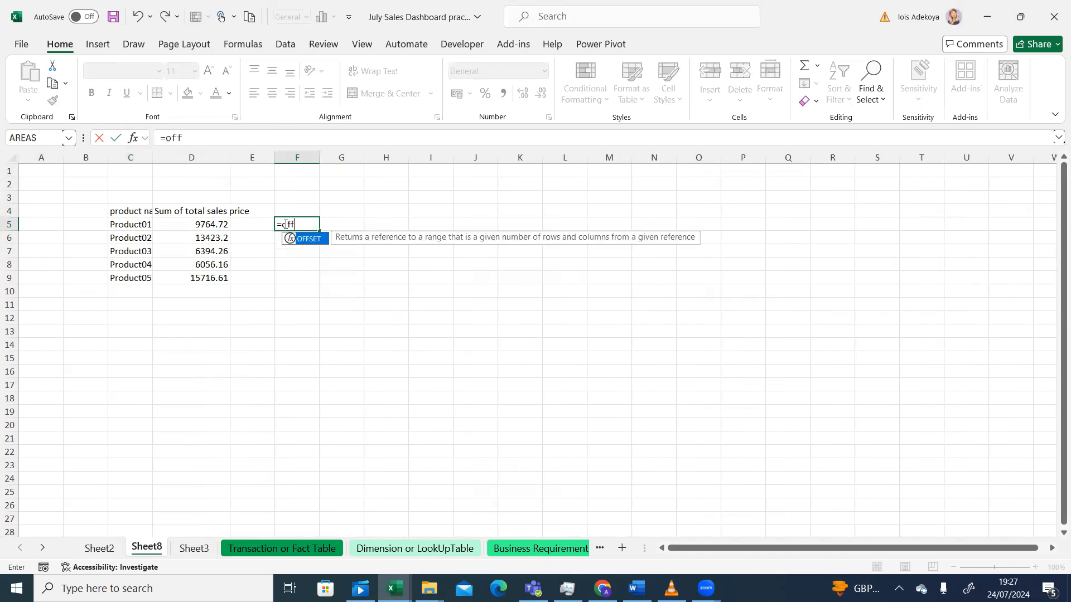
key(Tab)
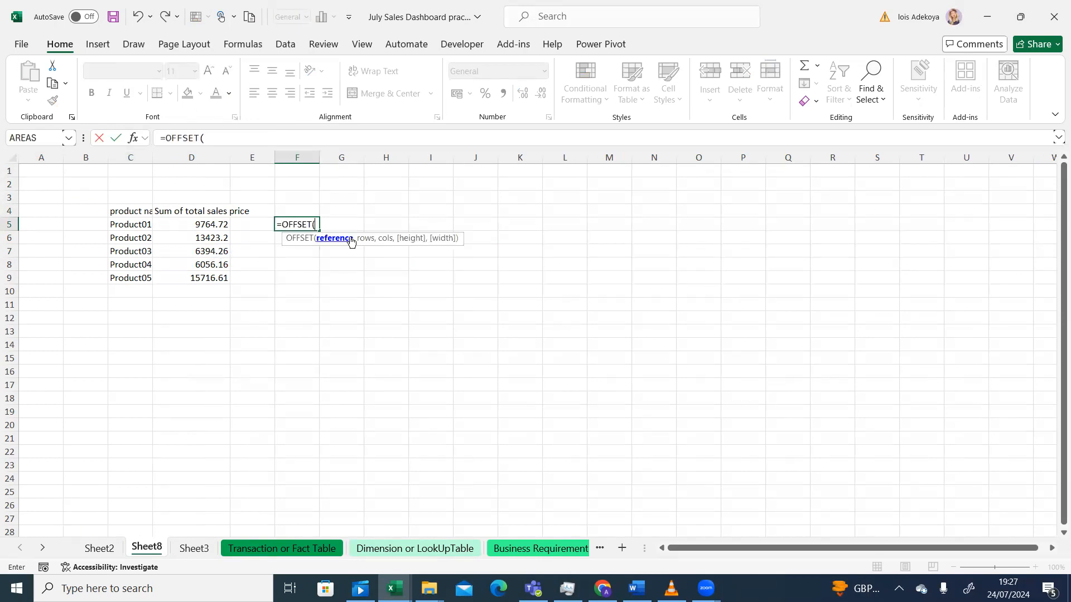
click(134, 214)
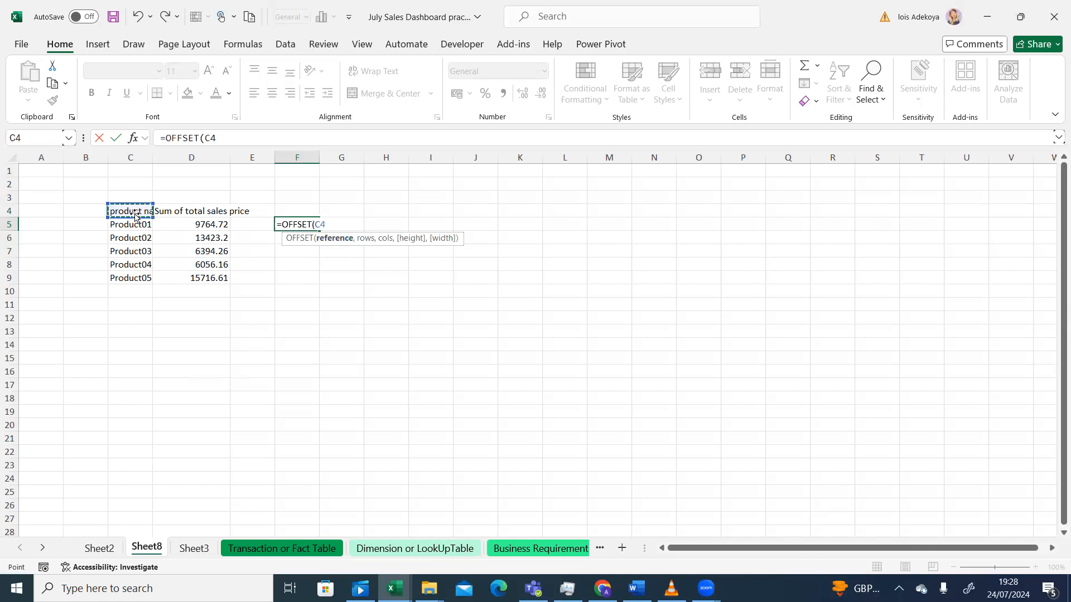
key(F4)
text(,3)
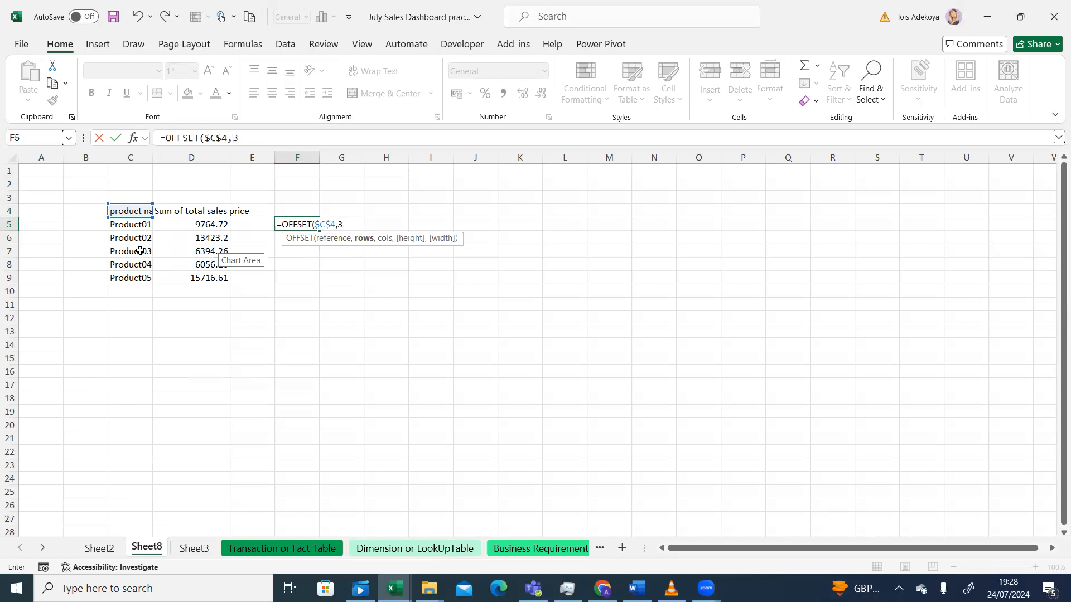
text(,)
text(1,)
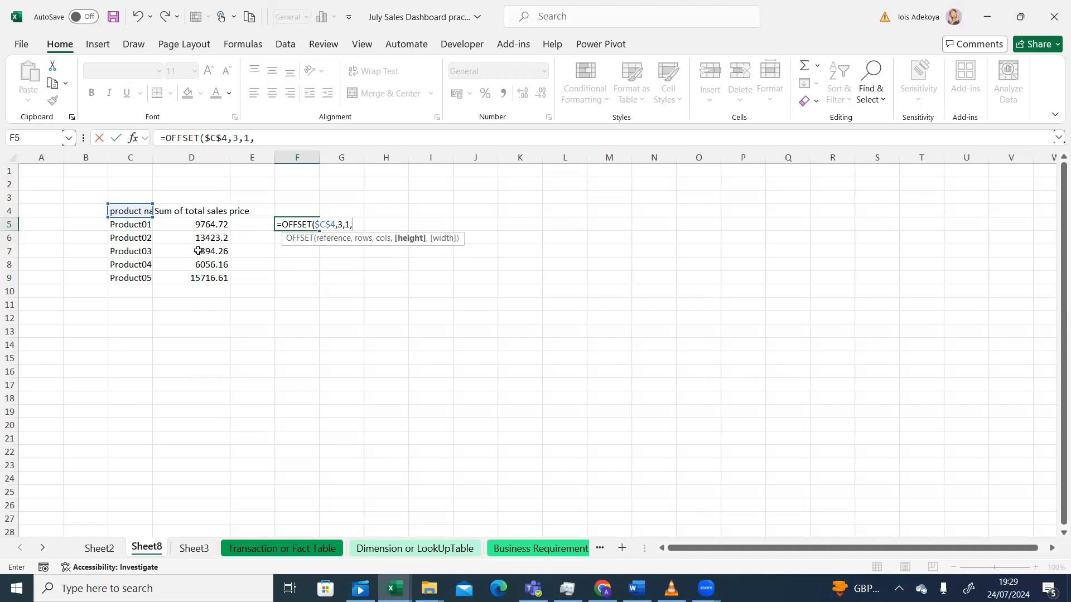
text(1)
text(,)
text(1))
key(Return)
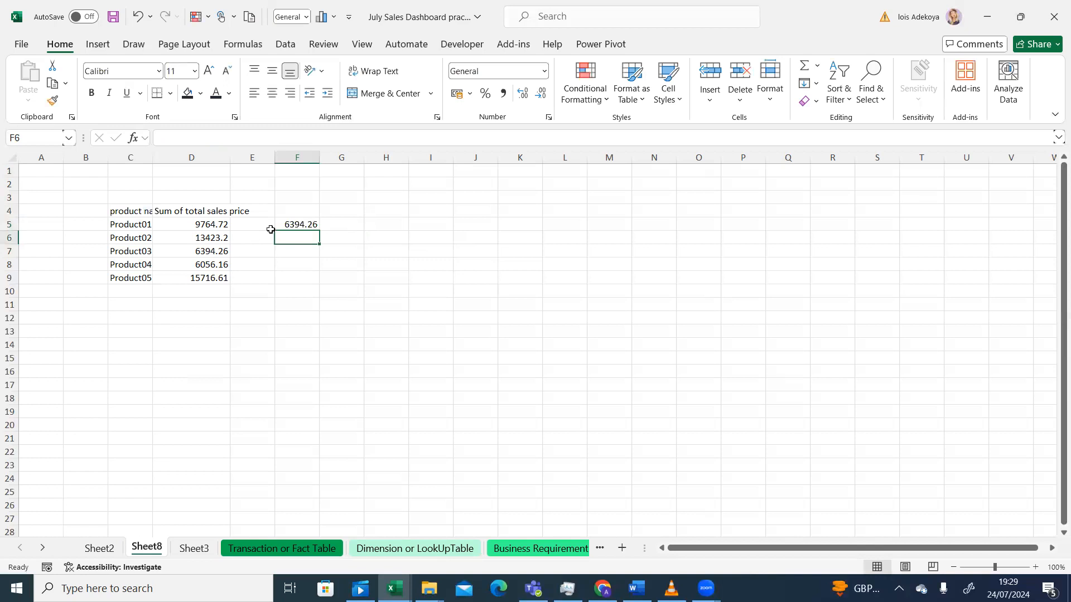
click(302, 224)
click(209, 253)
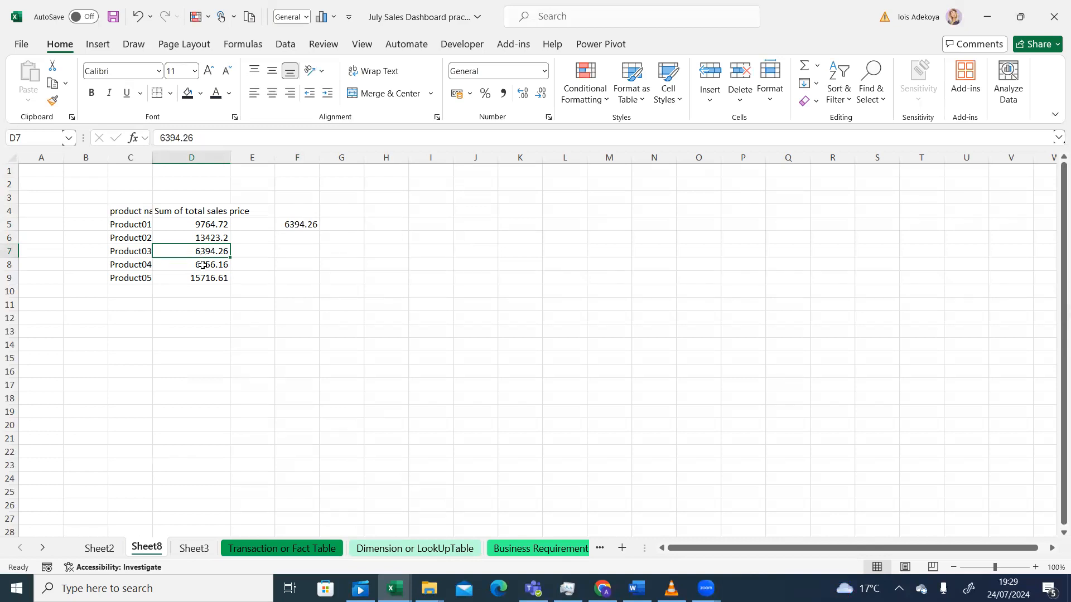
Step: Try to return Product04 and Product05's sales values in F8 by entering =OFFSET($C$4,5,1,2,1)
drag(203, 266, 204, 277)
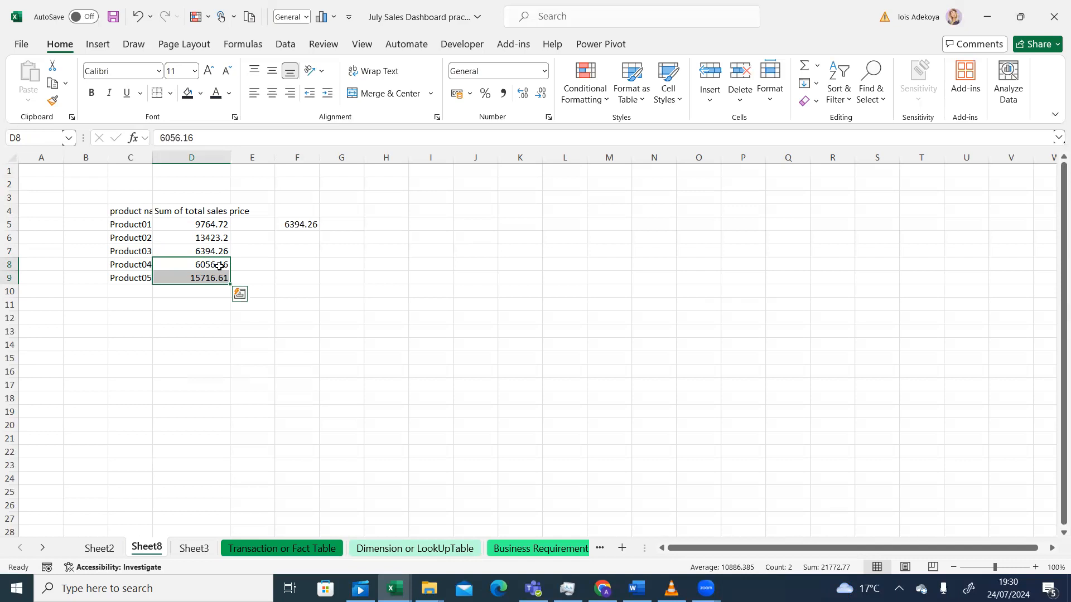
click(293, 270)
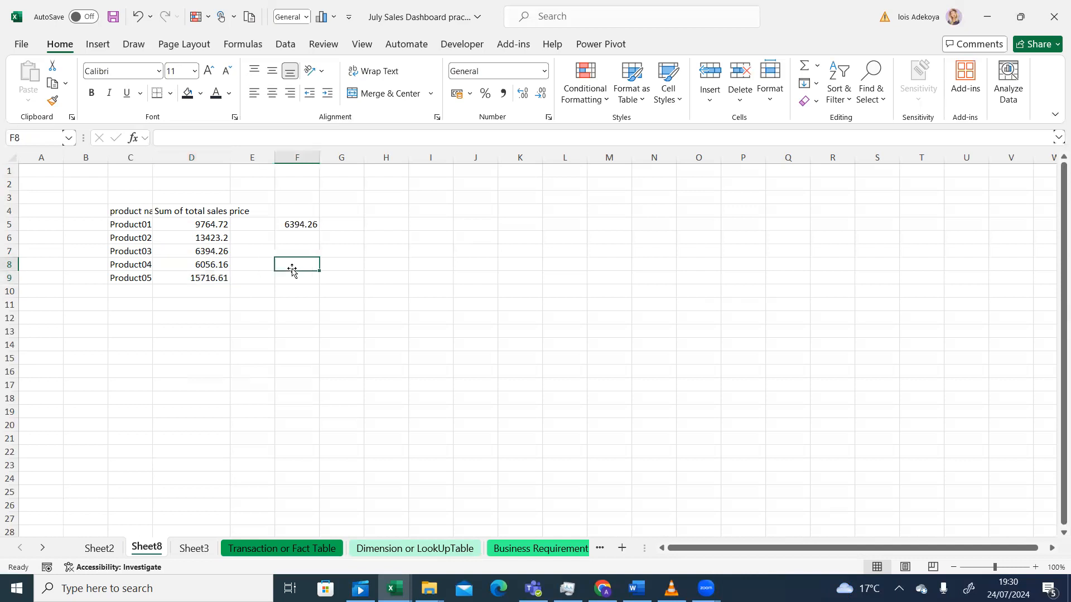
text(=)
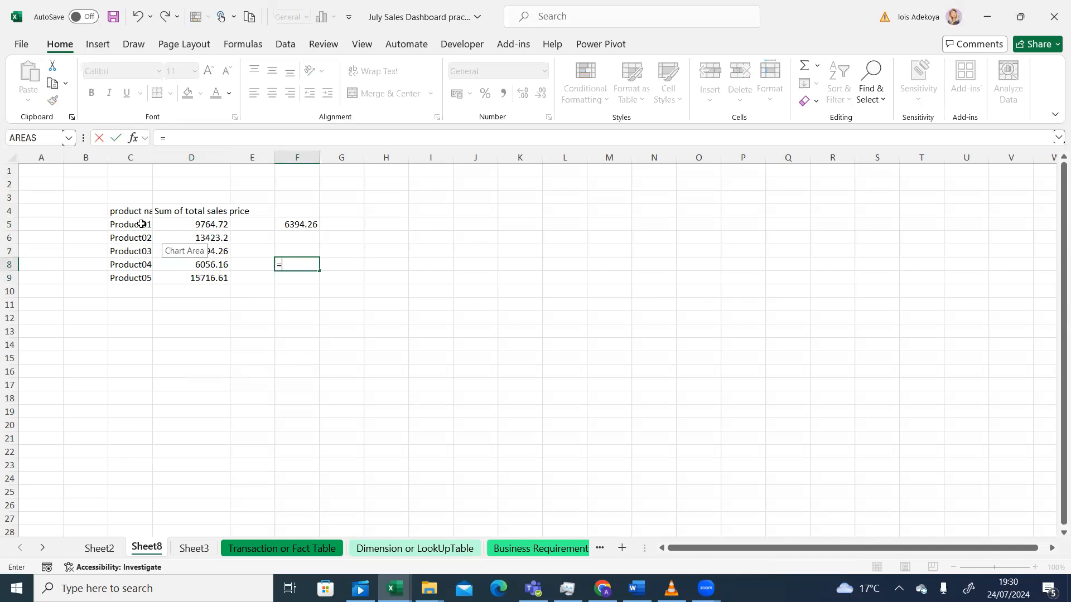
text(off)
key(Tab)
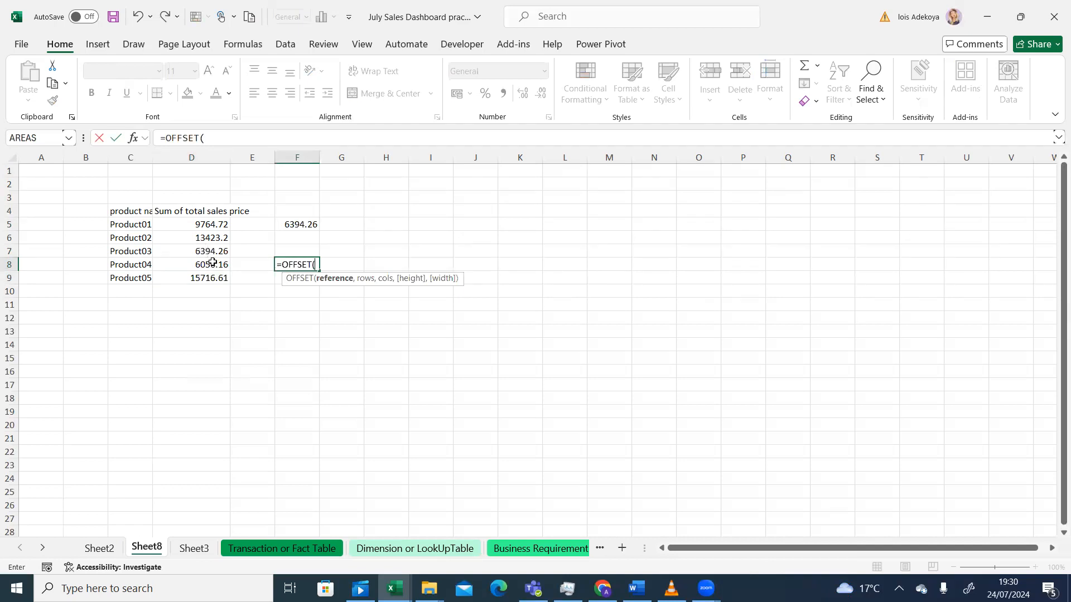
click(128, 211)
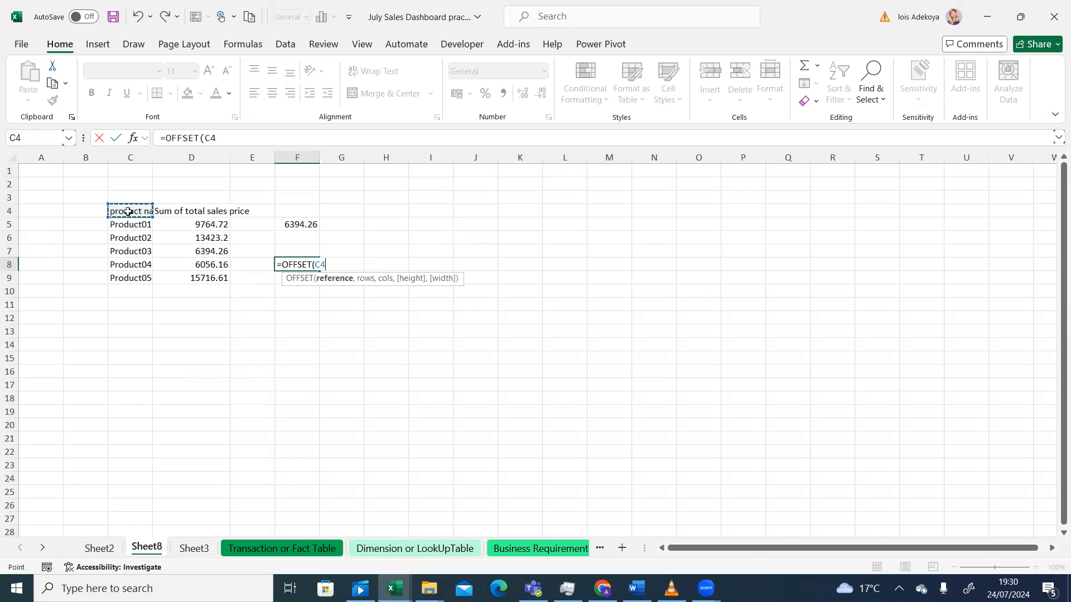
key(F4)
text(,)
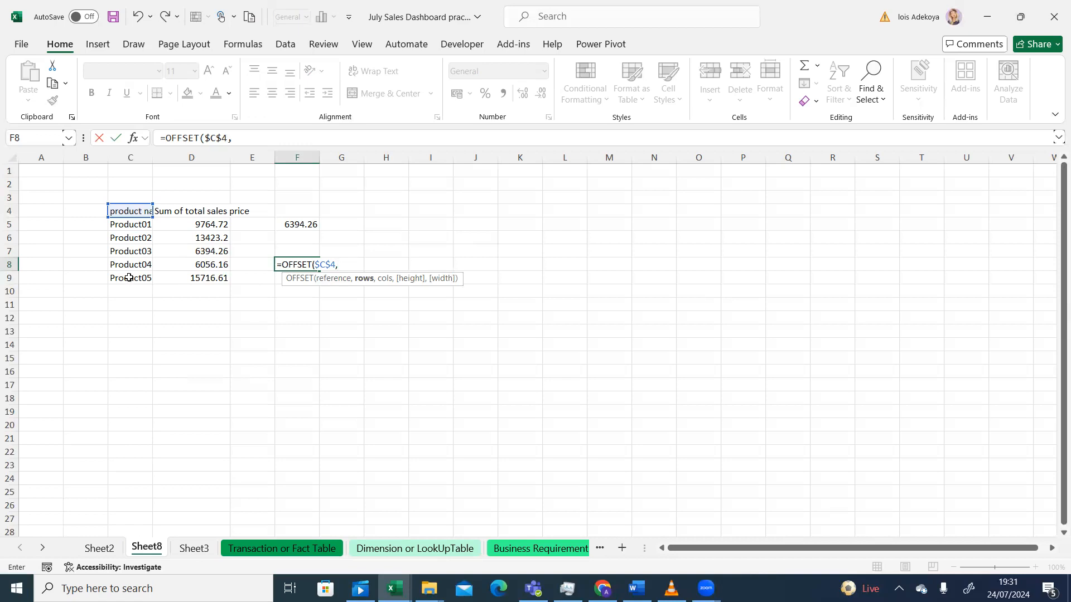
text(5,)
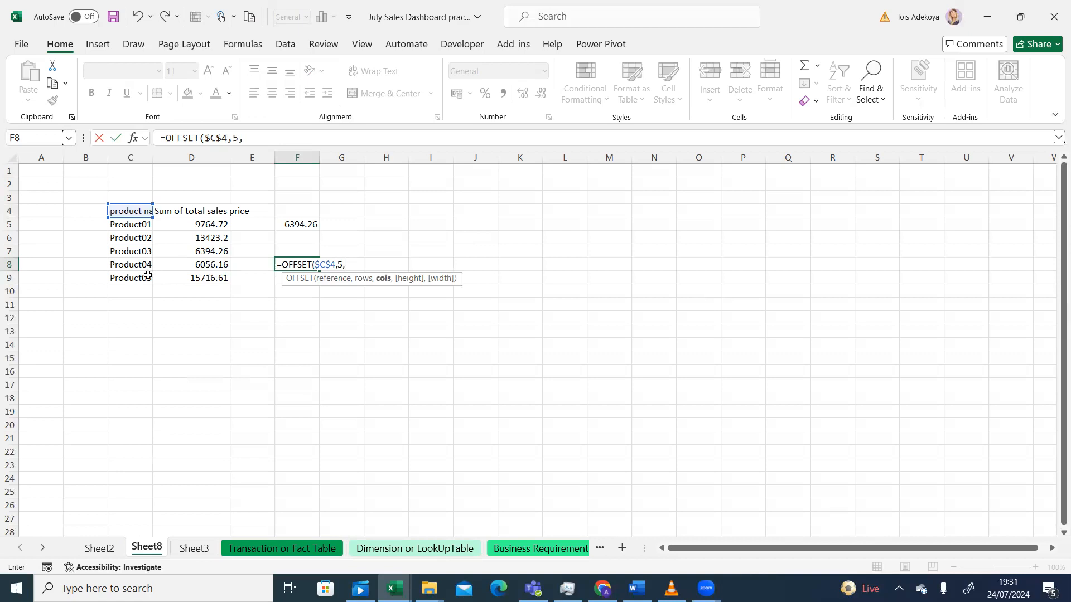
text(1,)
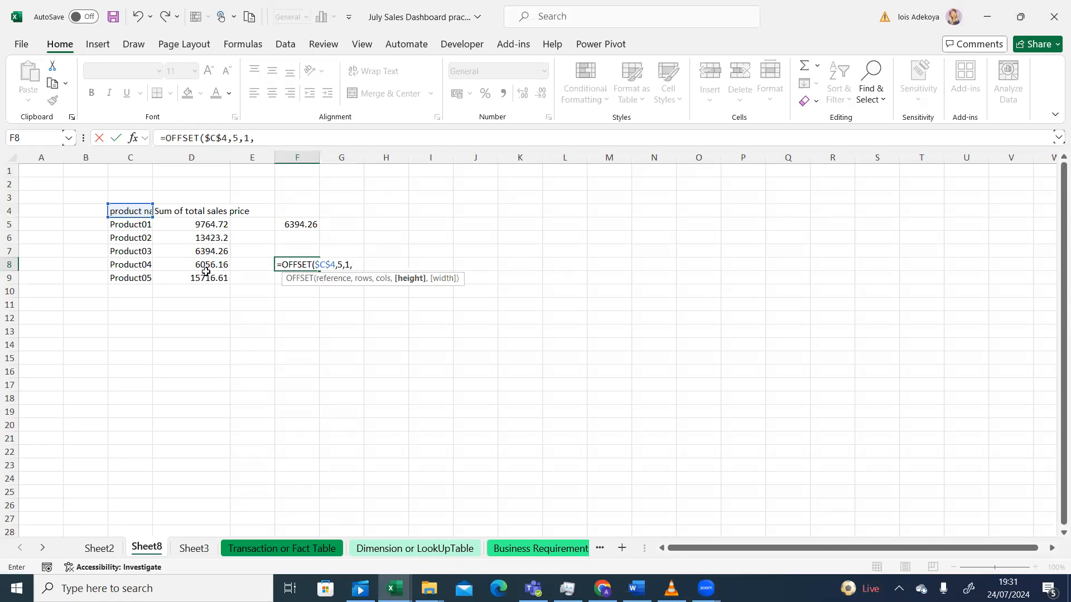
text(2,)
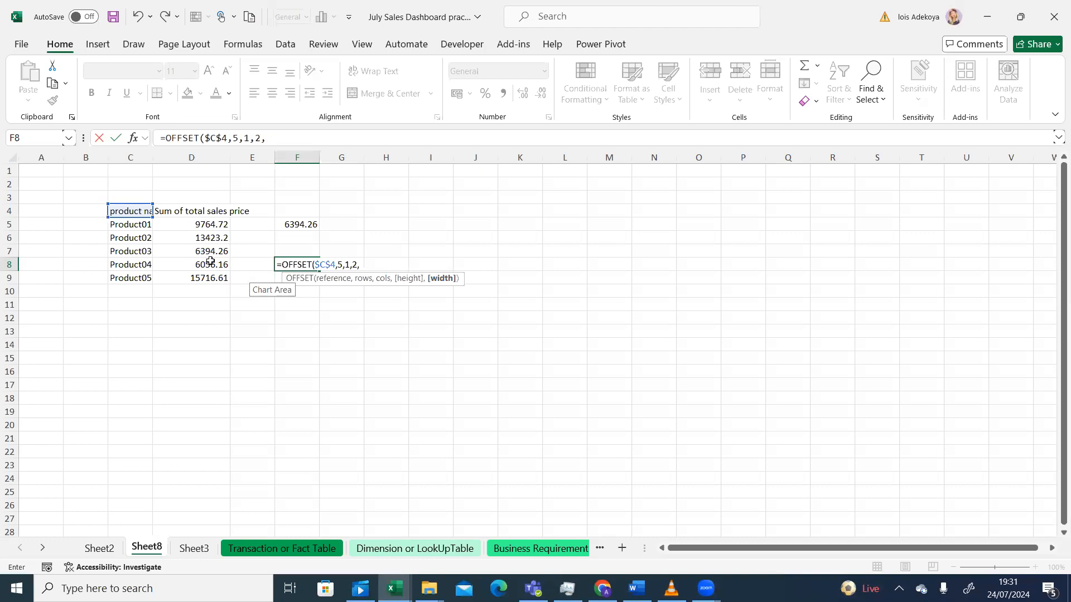
text(1))
key(Return)
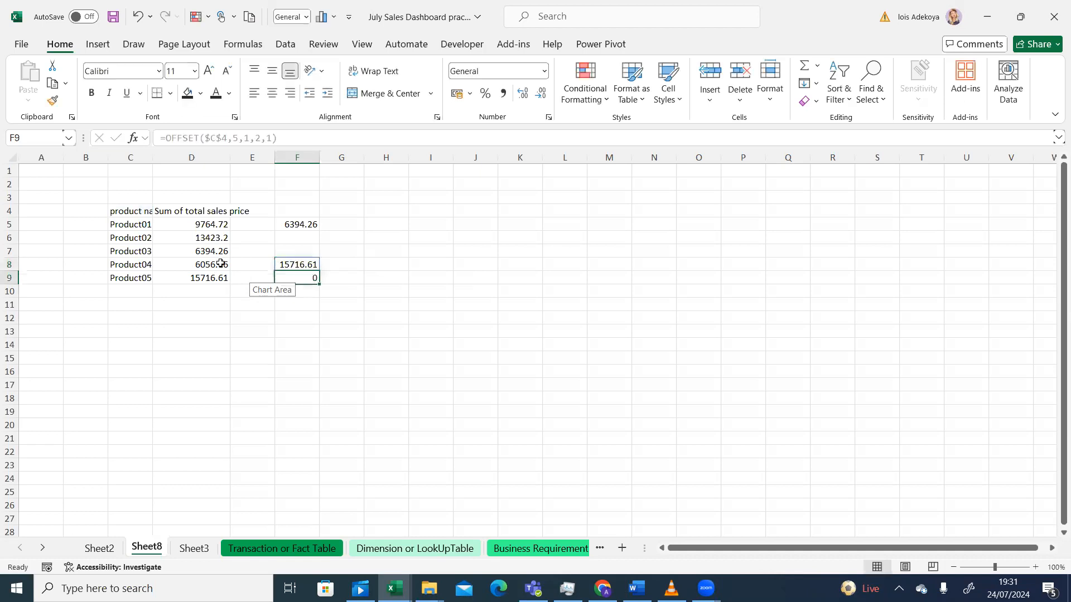
Step: Clear the OFFSET formula from F8 and move to F9
click(304, 264)
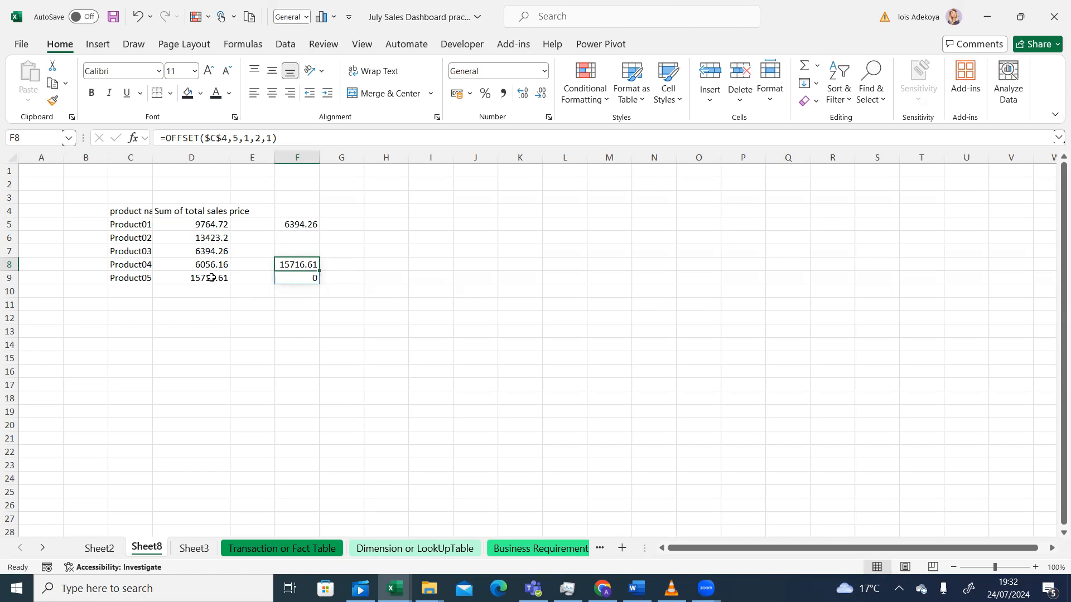
double_click(296, 261)
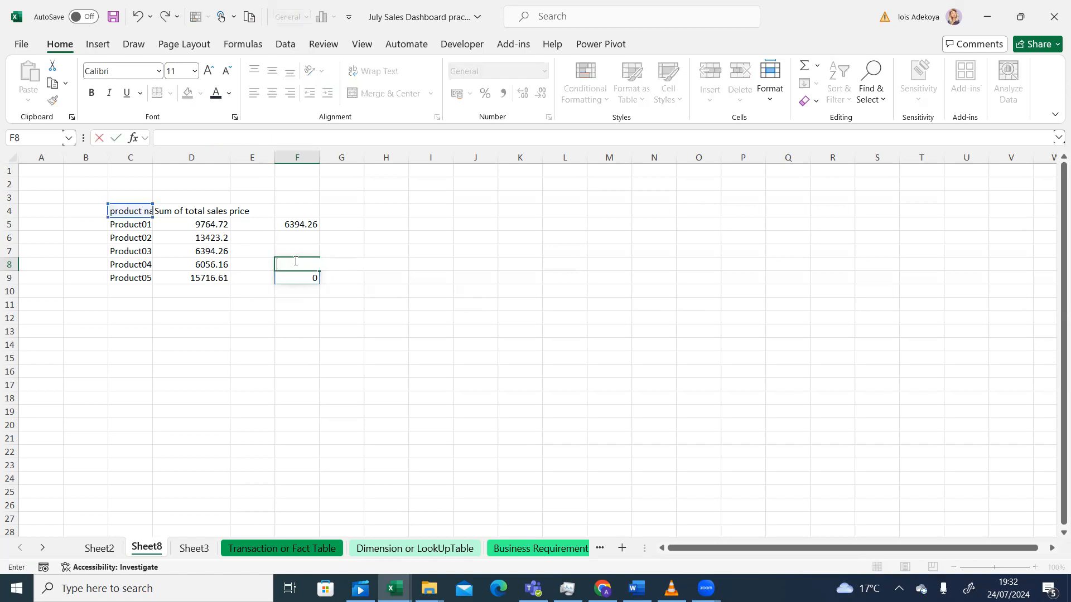
click(301, 278)
key(BackSpace)
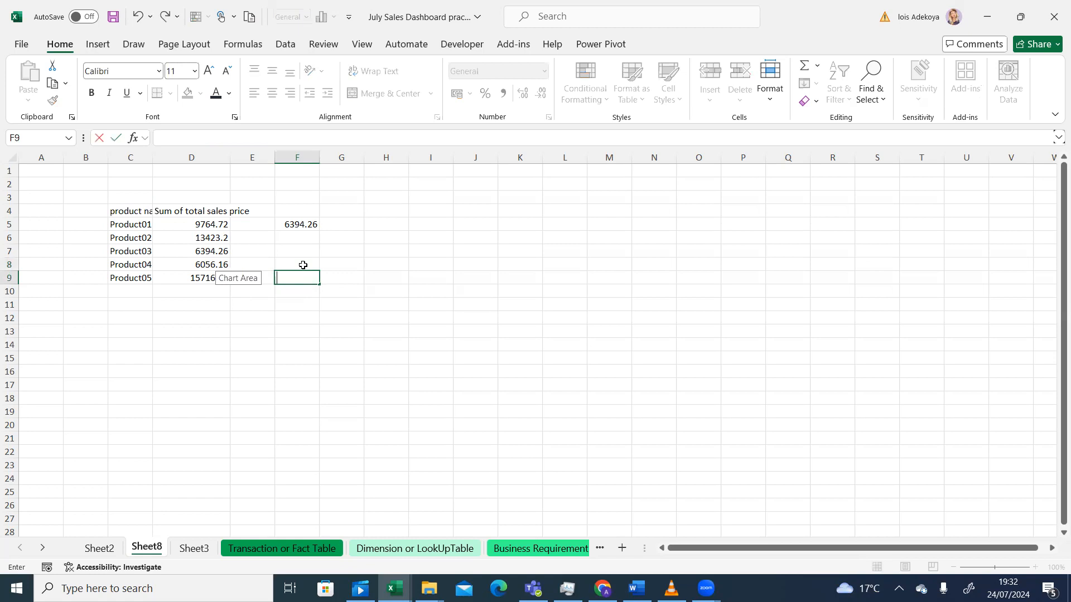
Step: Enter =OFFSET($C$4,4,1,2,1) in F9 to return the sales values of Product04 and Product05
text(=)
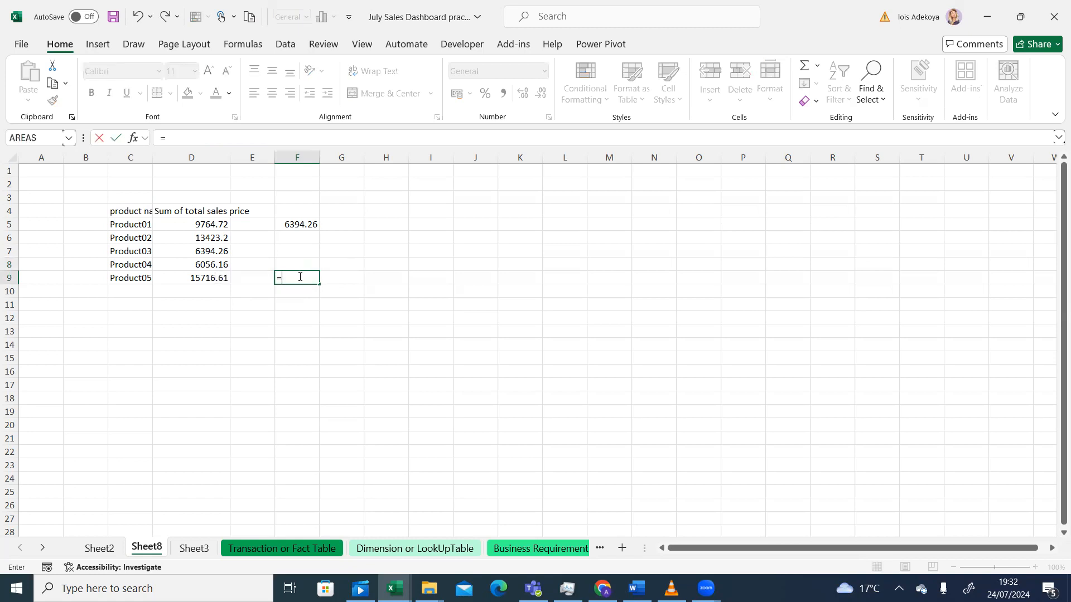
text(off)
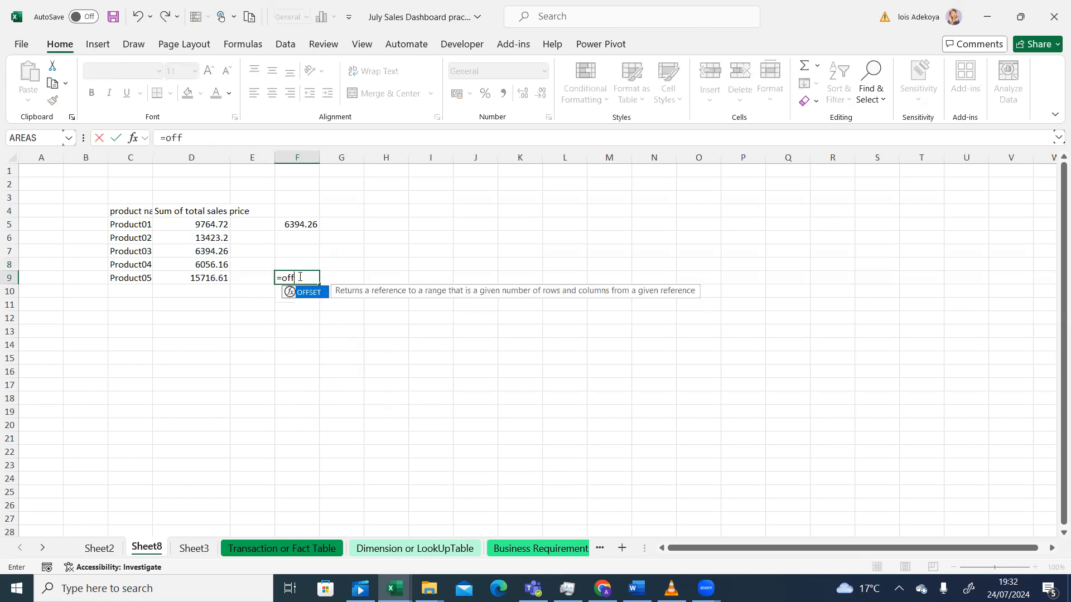
key(Tab)
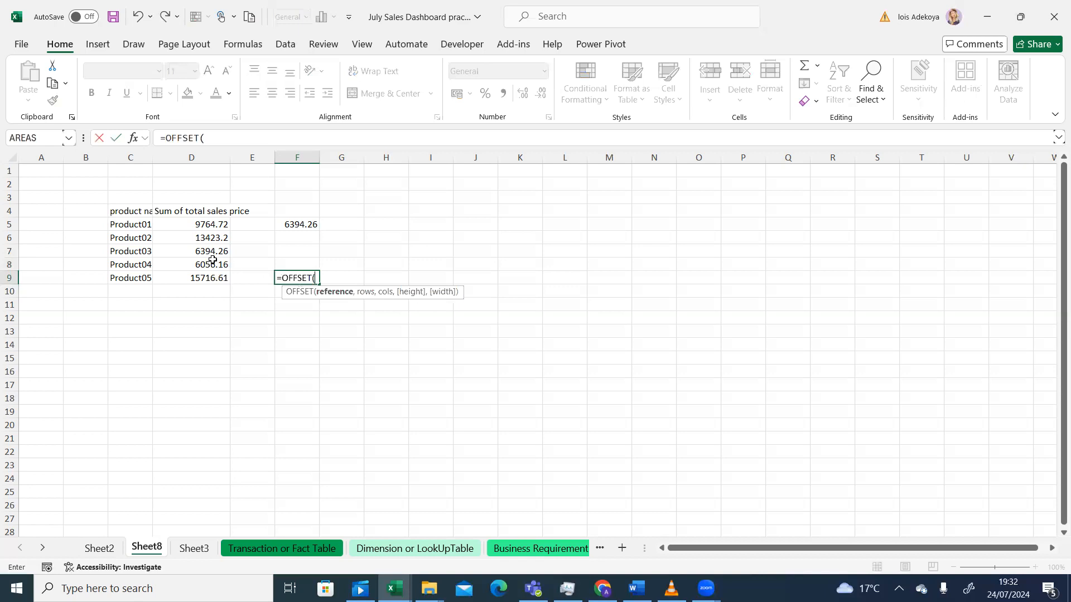
click(136, 212)
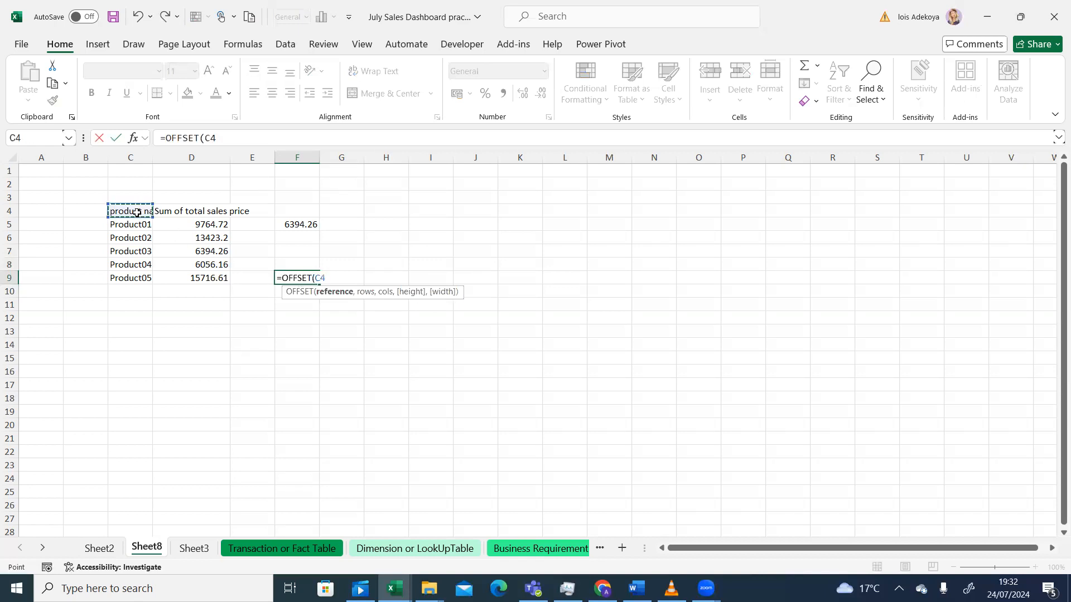
key(F4)
text(,)
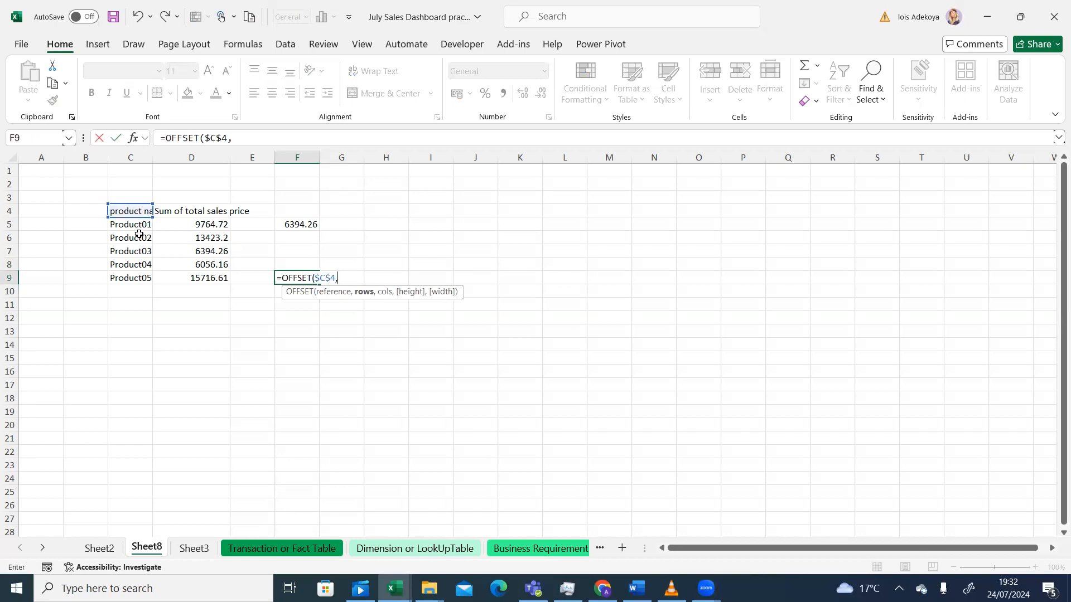
text(4,)
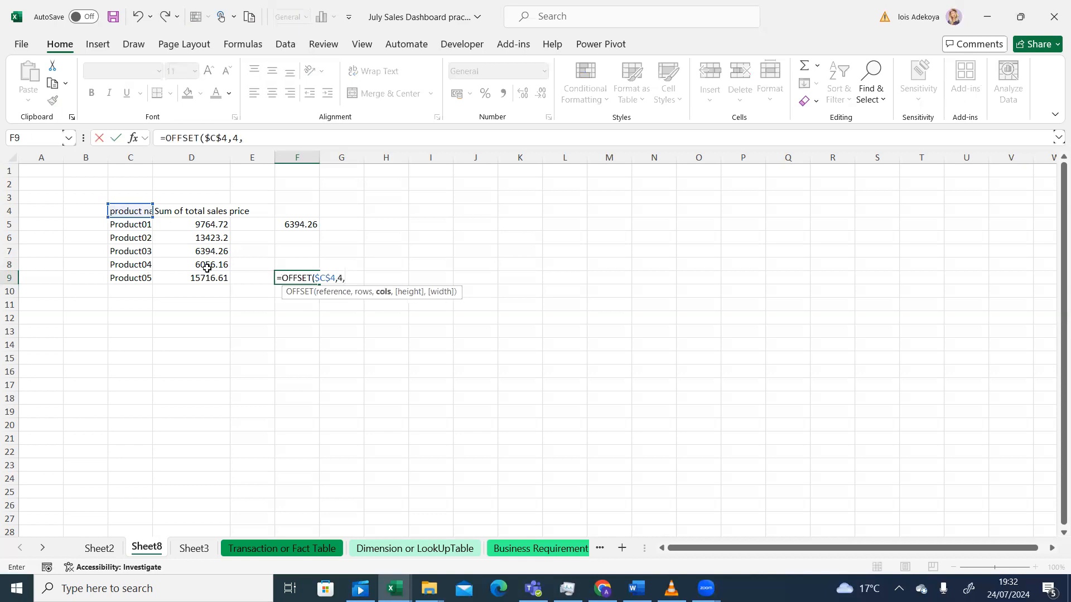
text(1,2,1))
key(Return)
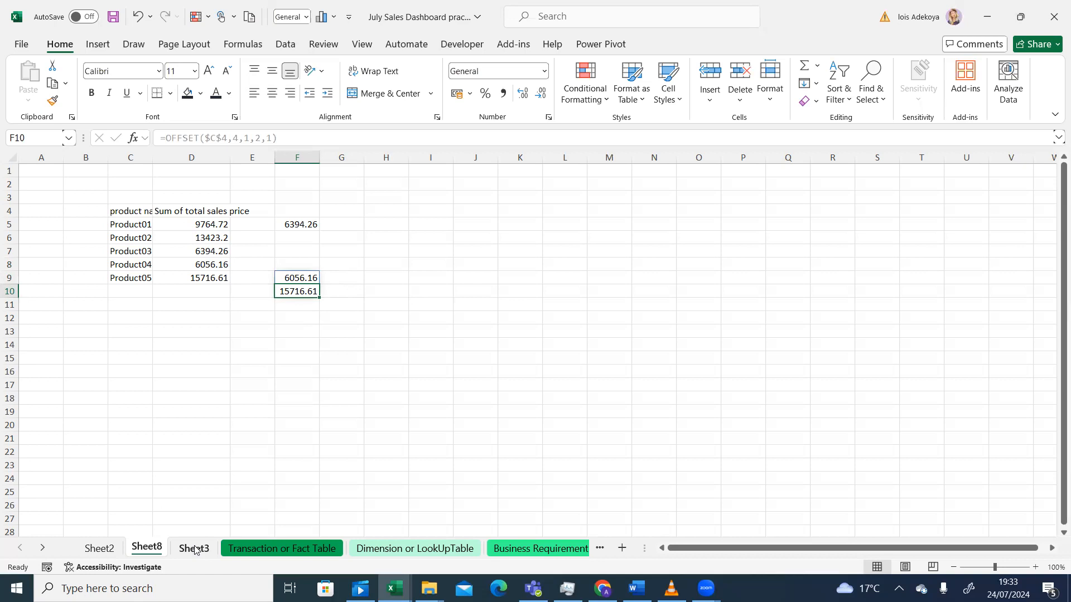
Step: In AE4 of Sheet2, start an OFFSET formula with the absolute reference $AB$3 and a row offset of 1
click(106, 551)
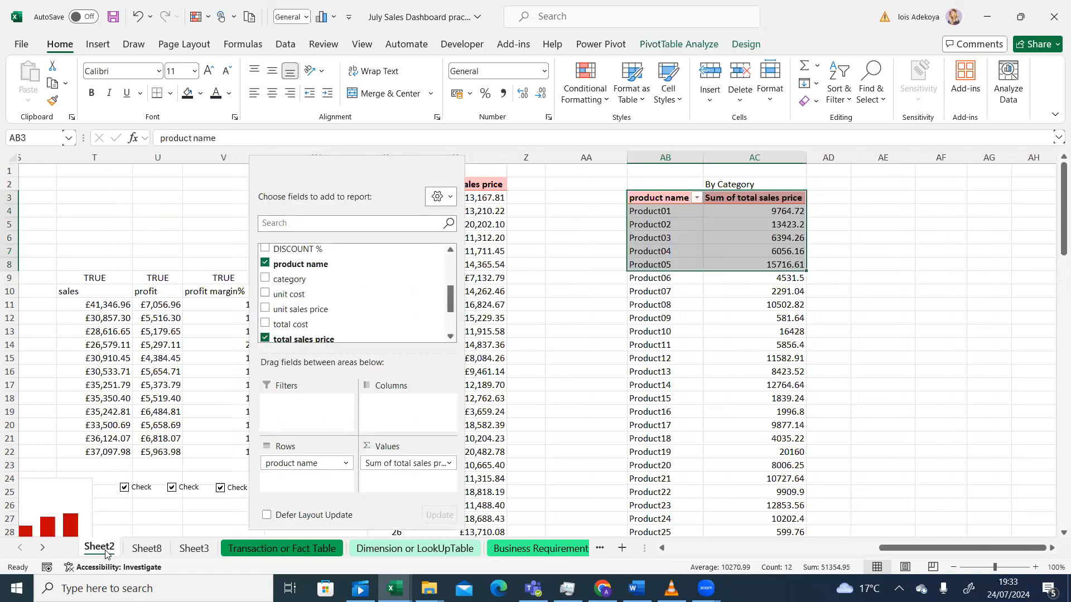
click(922, 226)
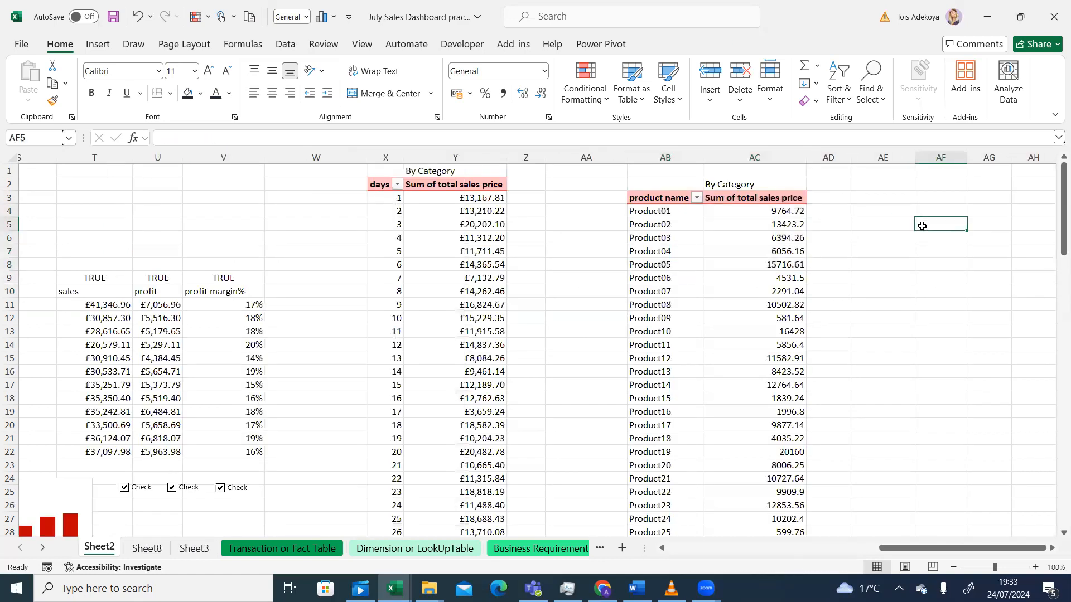
click(871, 197)
click(872, 208)
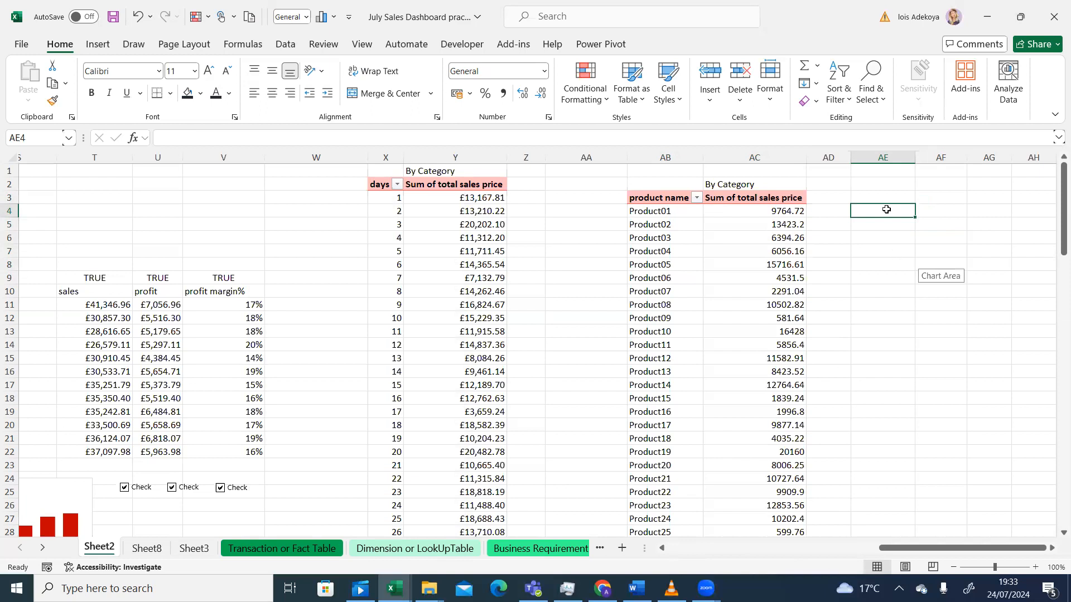
text(=off)
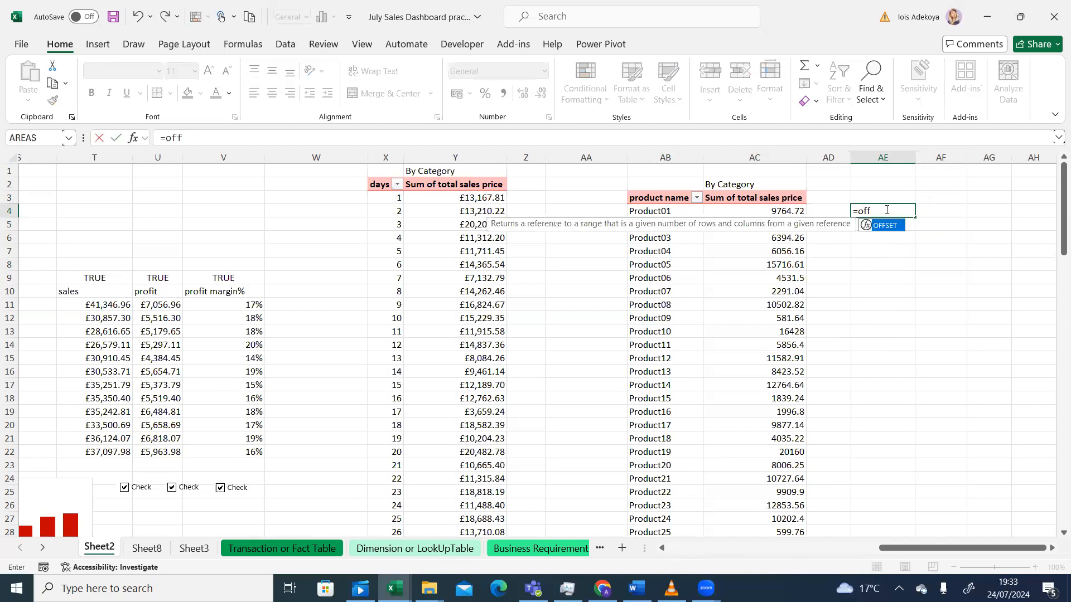
key(Tab)
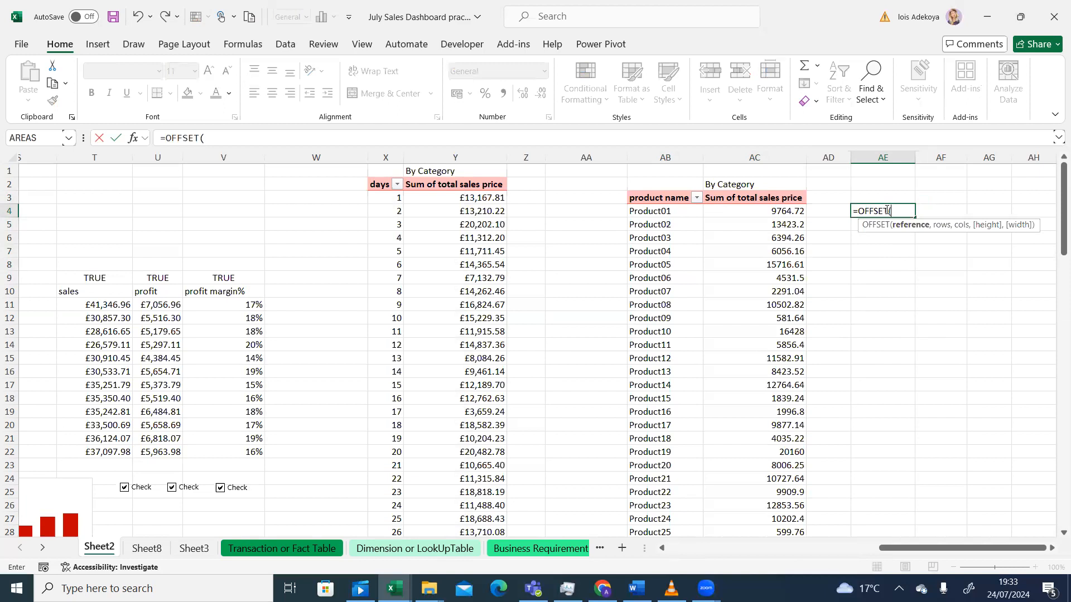
click(669, 199)
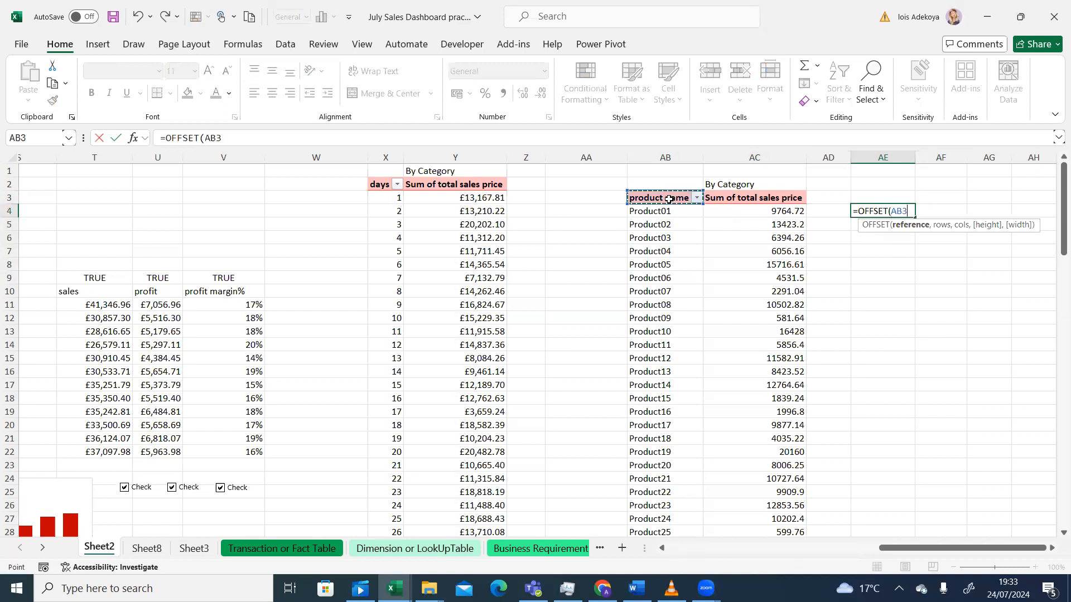
text(,)
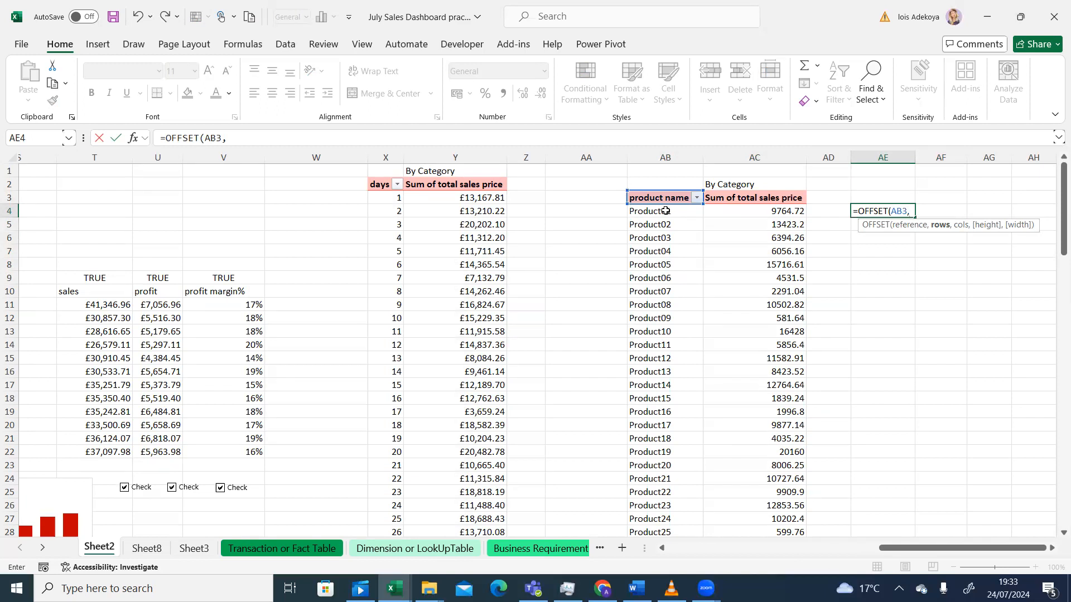
text(1,)
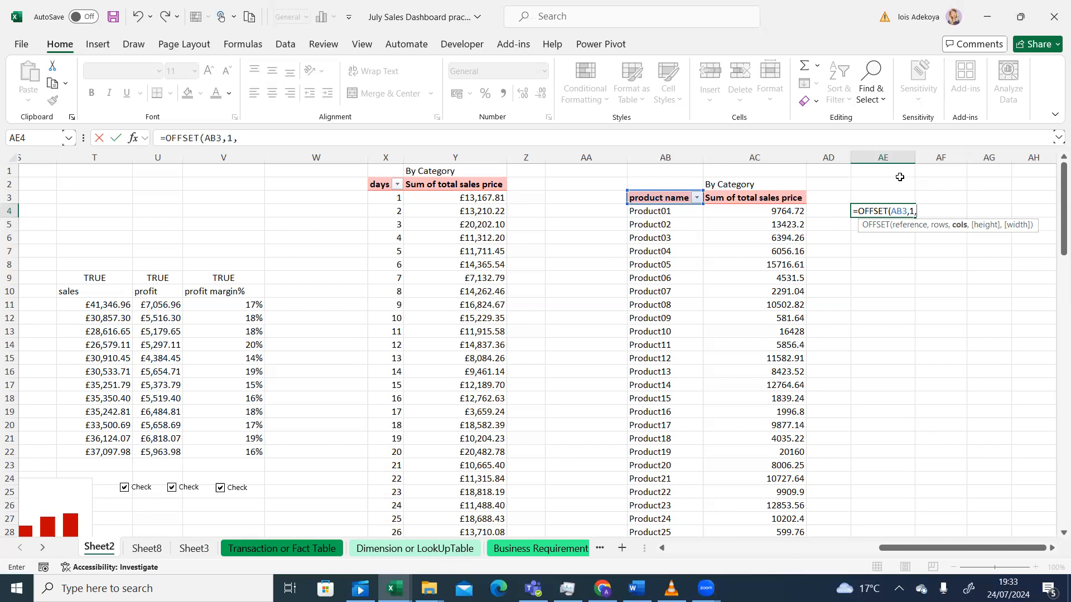
key(BackSpace)
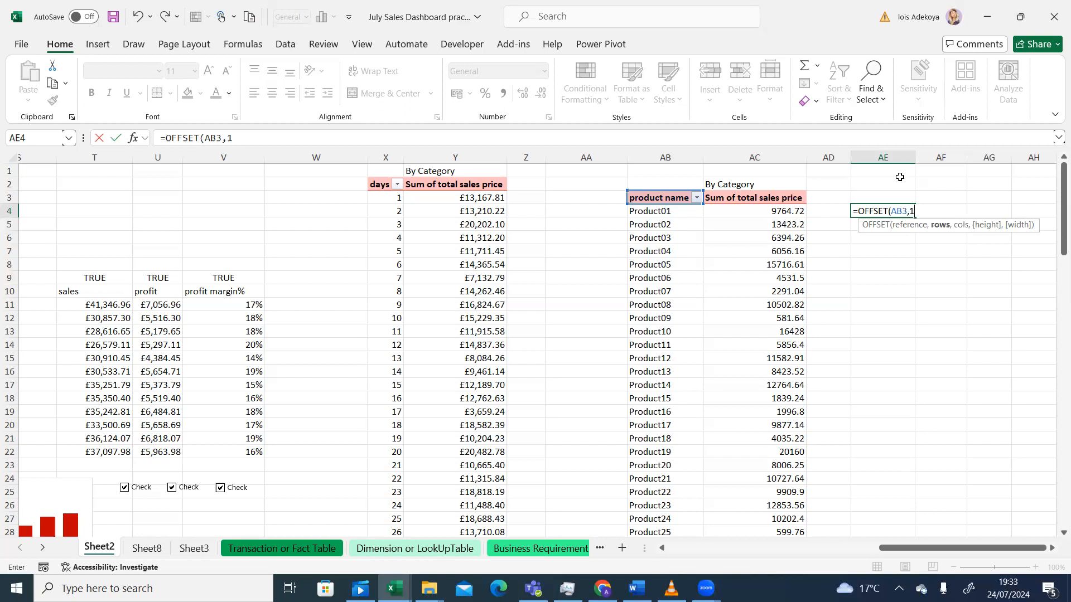
click(897, 212)
key(F4)
click(935, 214)
text(,)
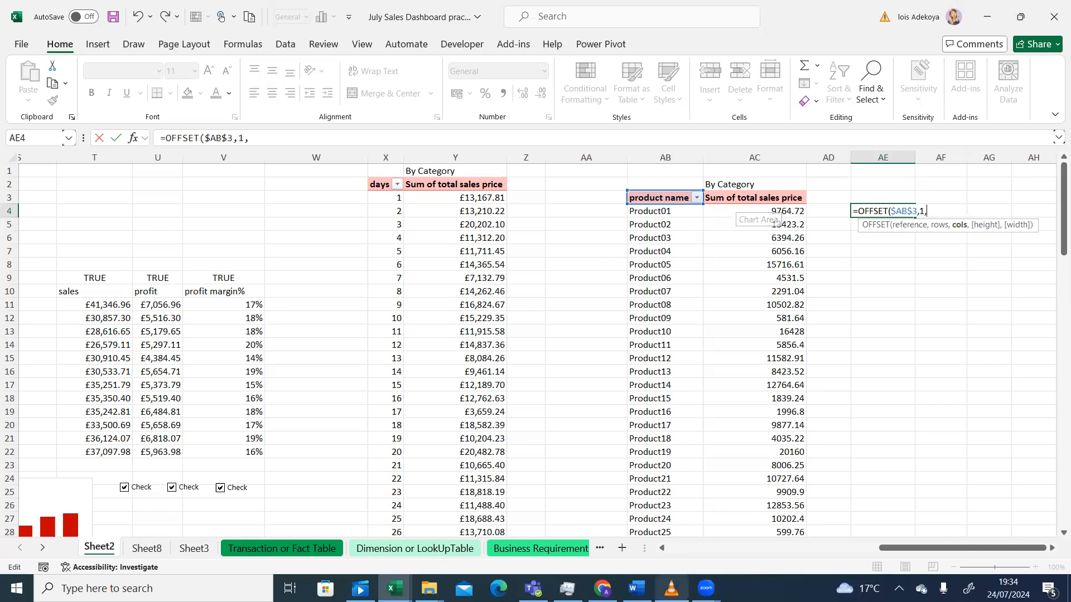
Step: Try to extend AE4's OFFSET formula with a column offset of 0 and a count-based height
drag(1056, 240, 1054, 205)
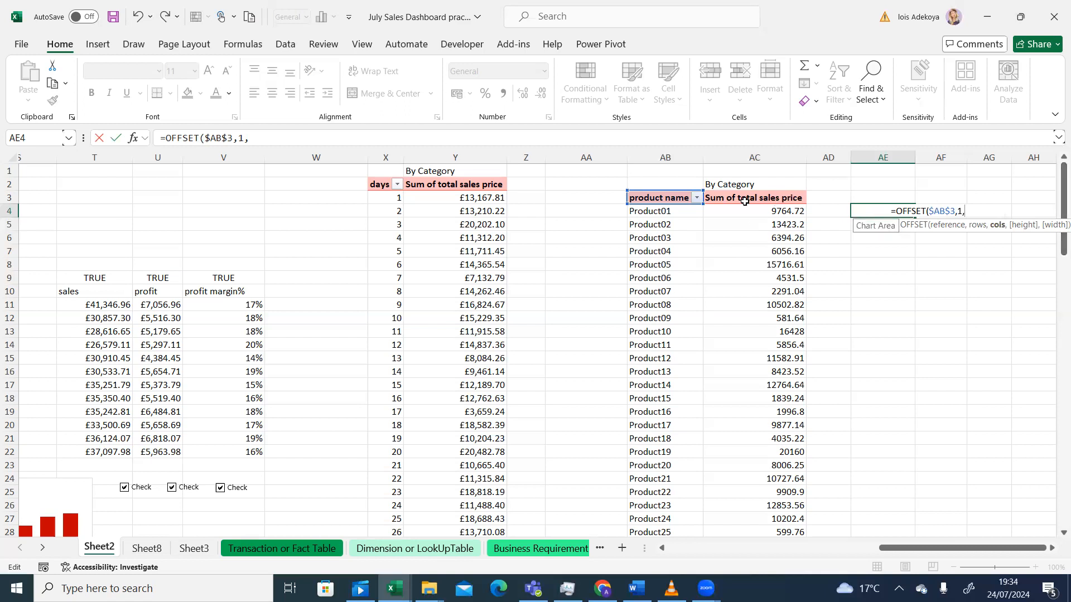
text(0)
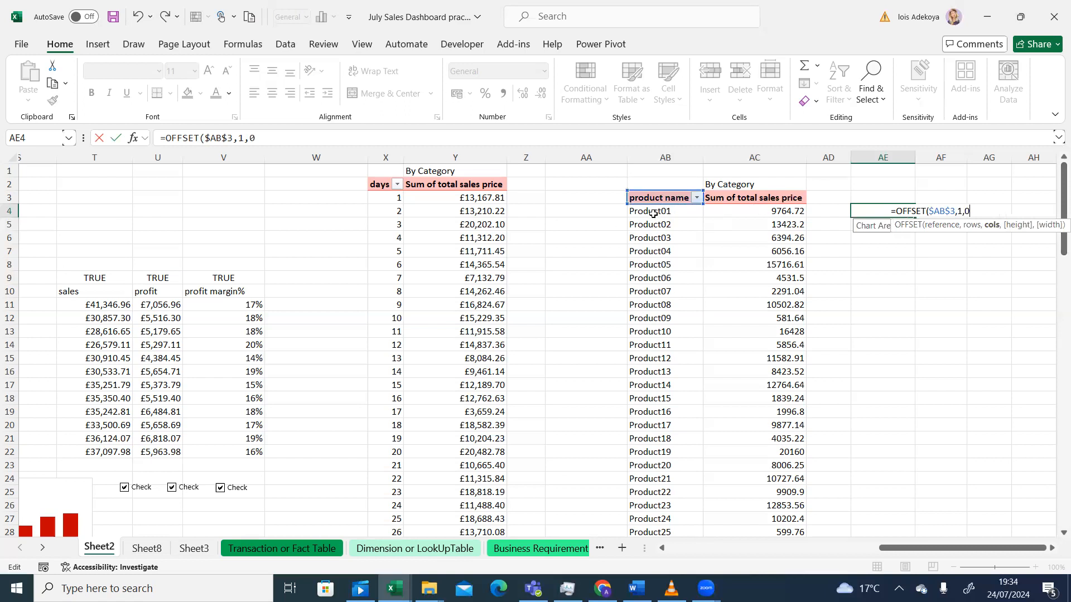
key(BackSpace)
key(BackSpace)
text(,0,)
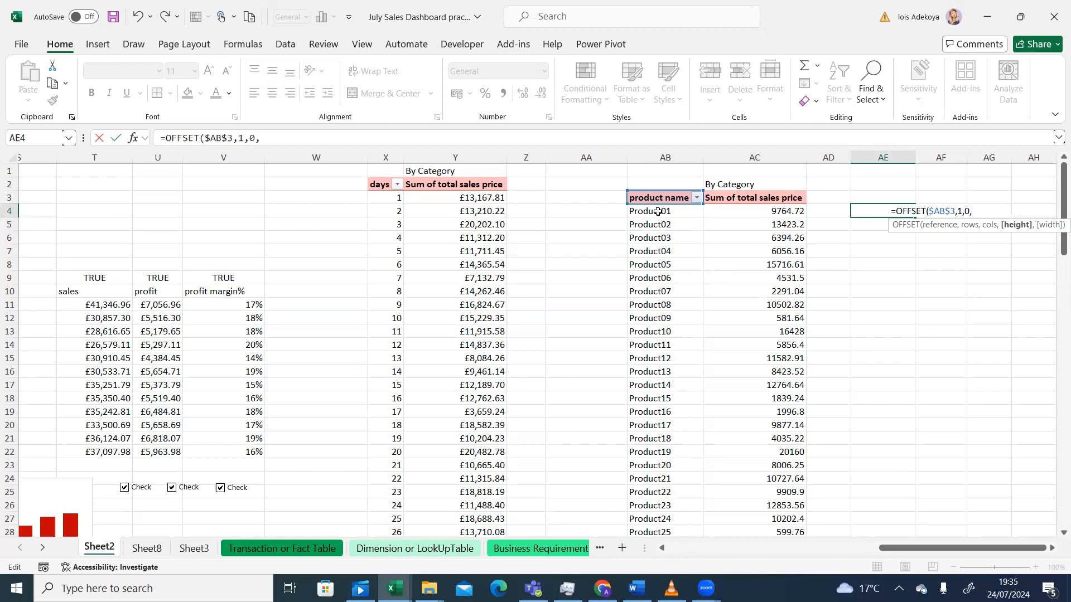
text(co)
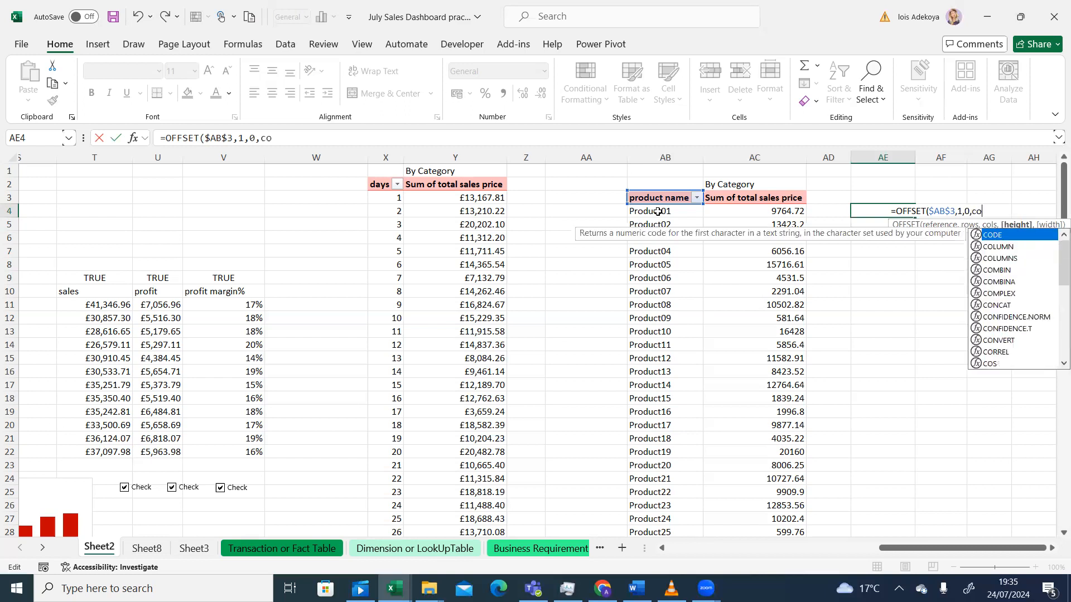
text(unt)
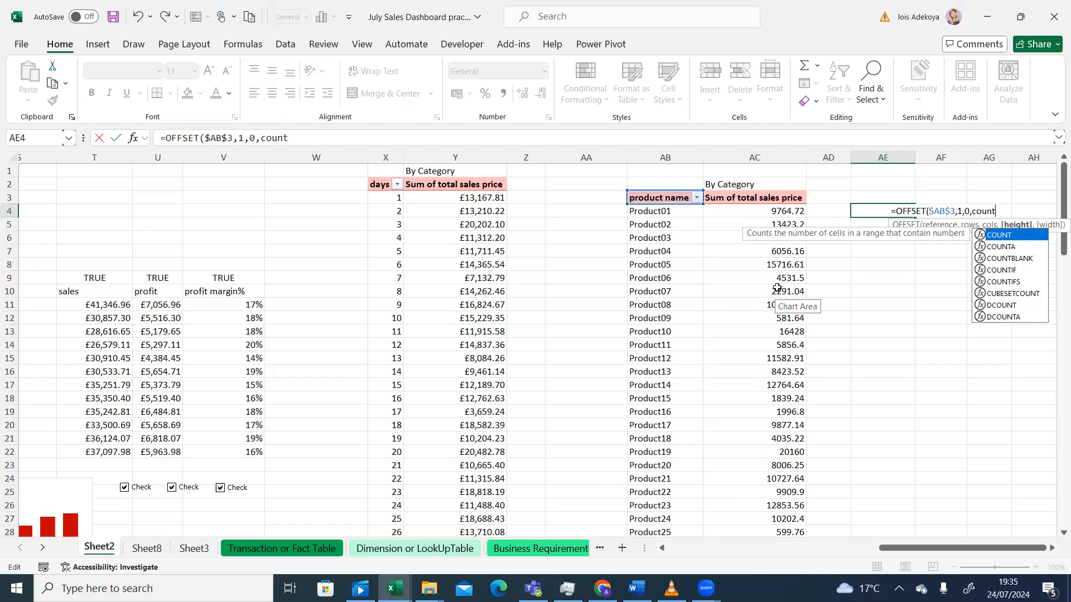
drag(777, 288, 777, 170)
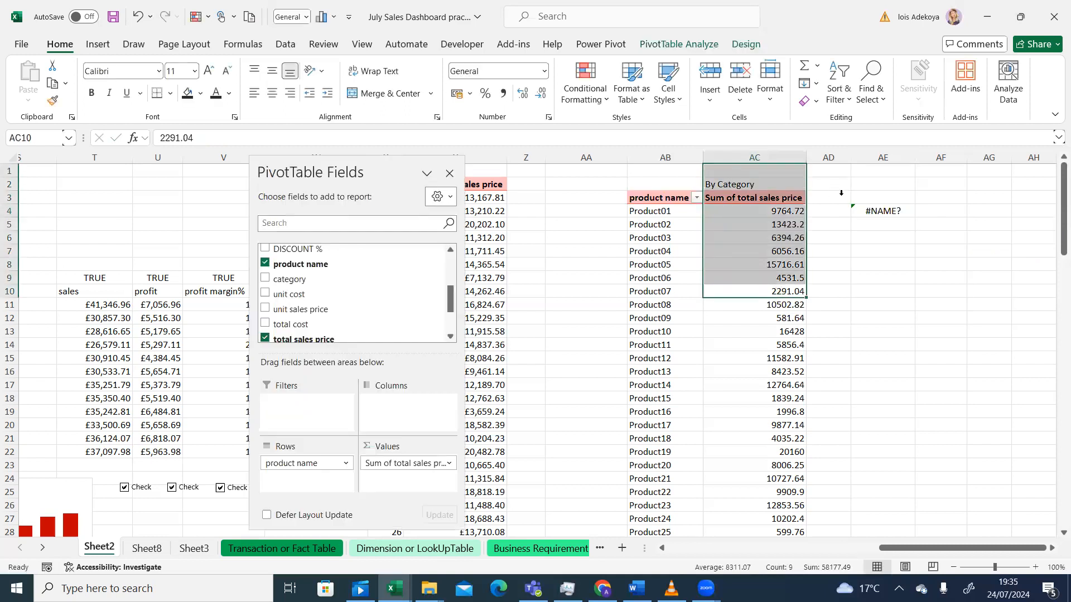
click(879, 219)
click(883, 212)
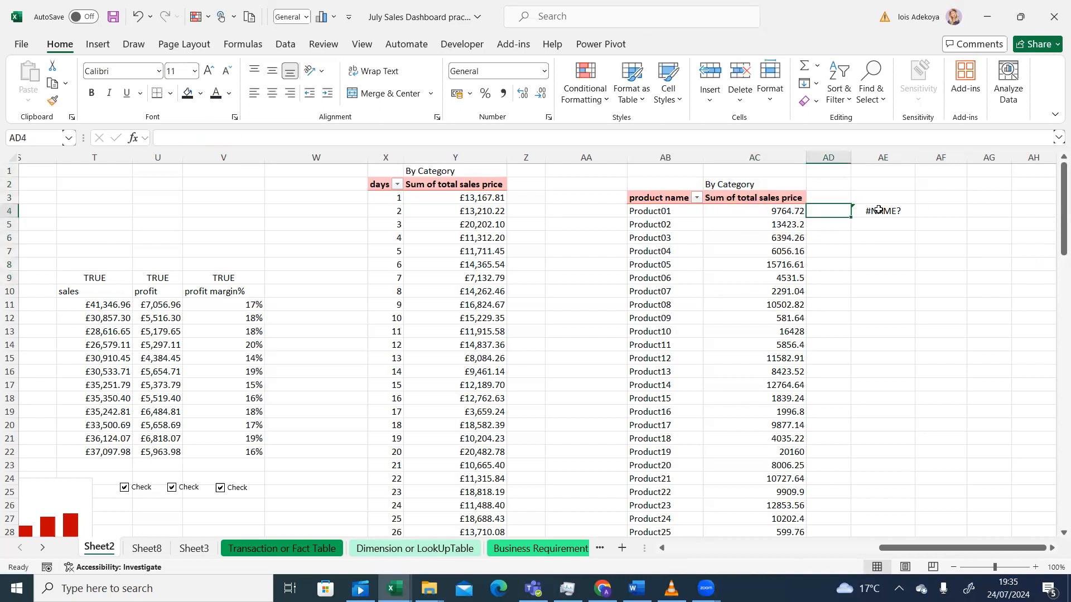
click(893, 216)
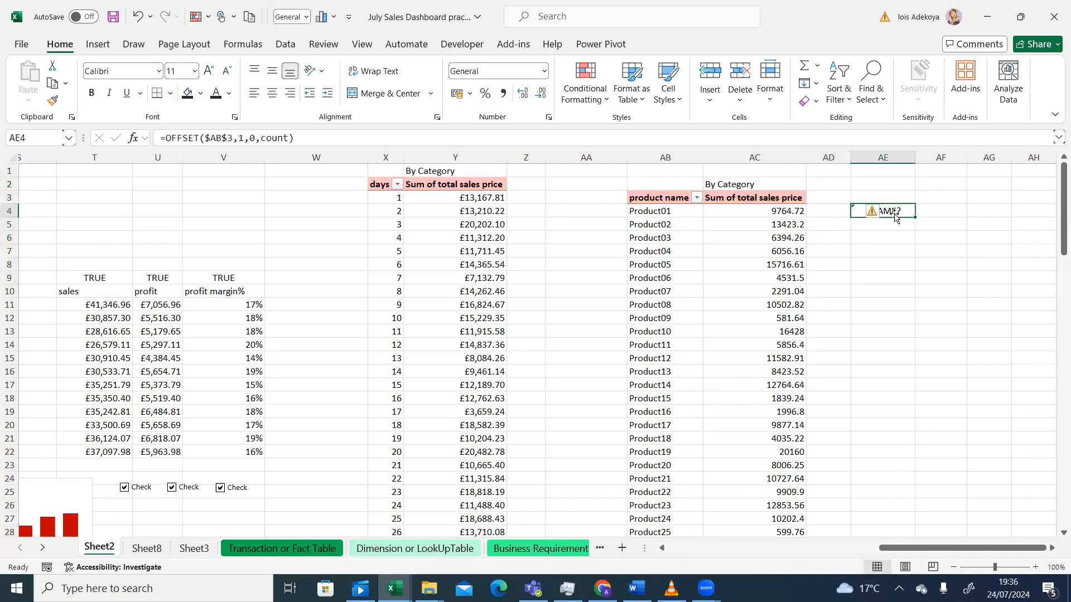
text(=coo)
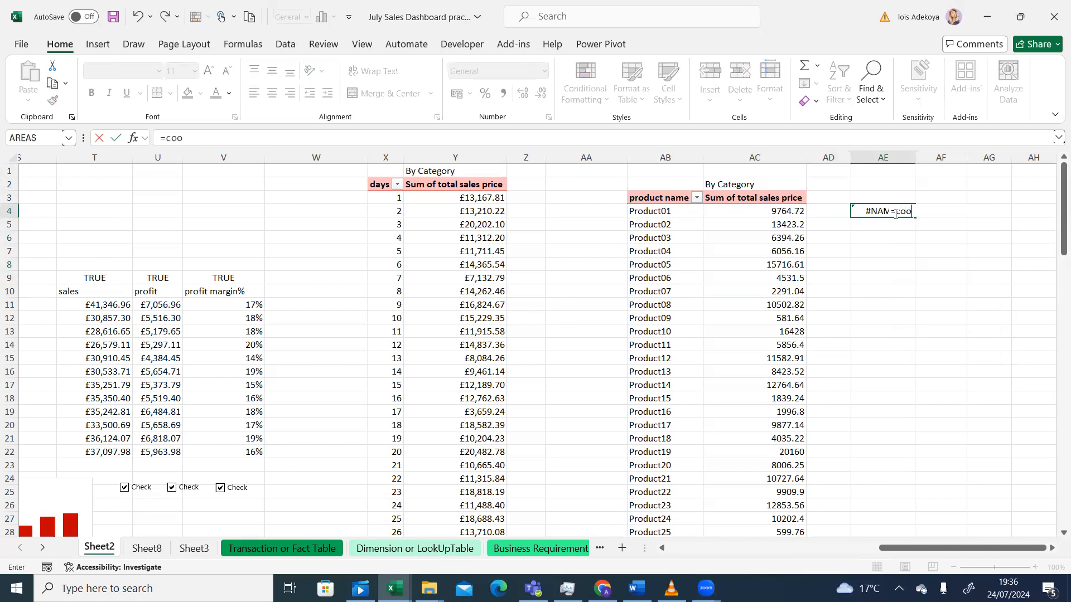
key(BackSpace)
key(BackSpace)
key(BackSpace)
key(BackSpace)
key(Escape)
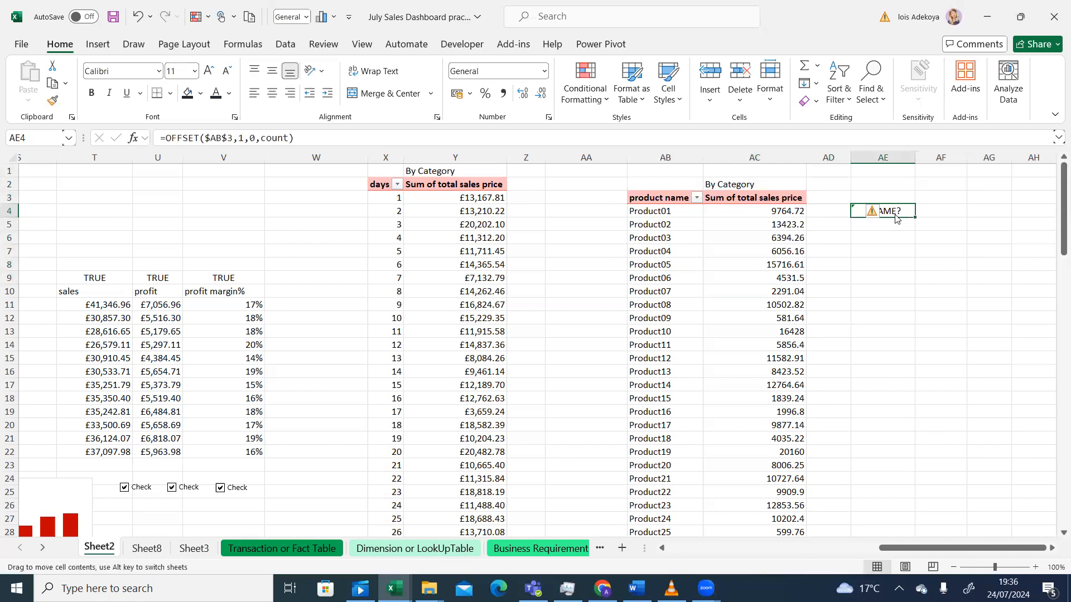
Step: Clear AE4 and start a new OFFSET formula with the absolute reference $AB$3 and a row offset of 1
key(Delete)
text(=off)
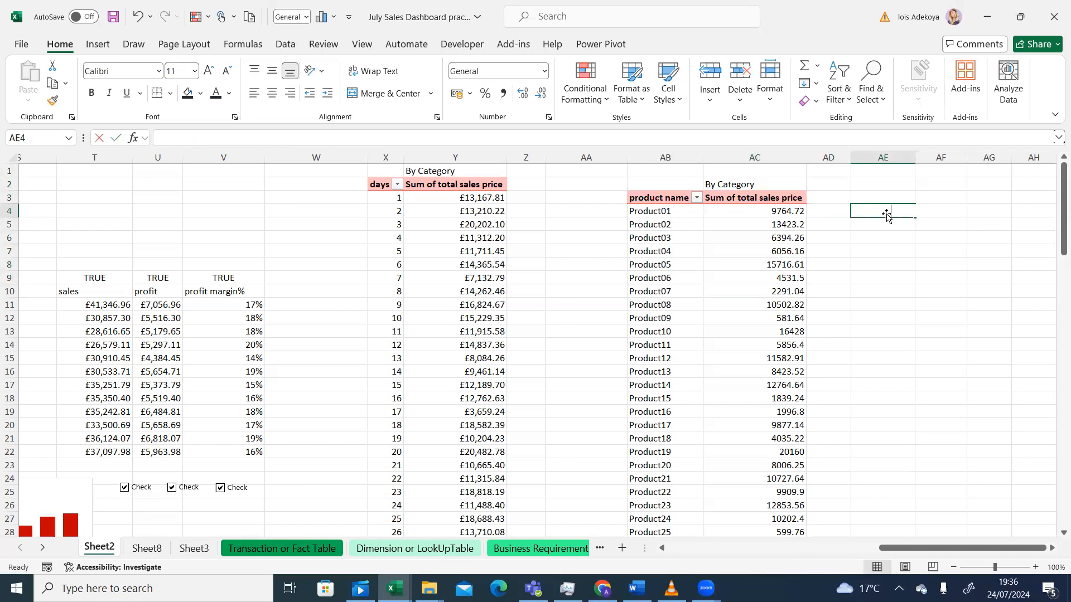
key(Tab)
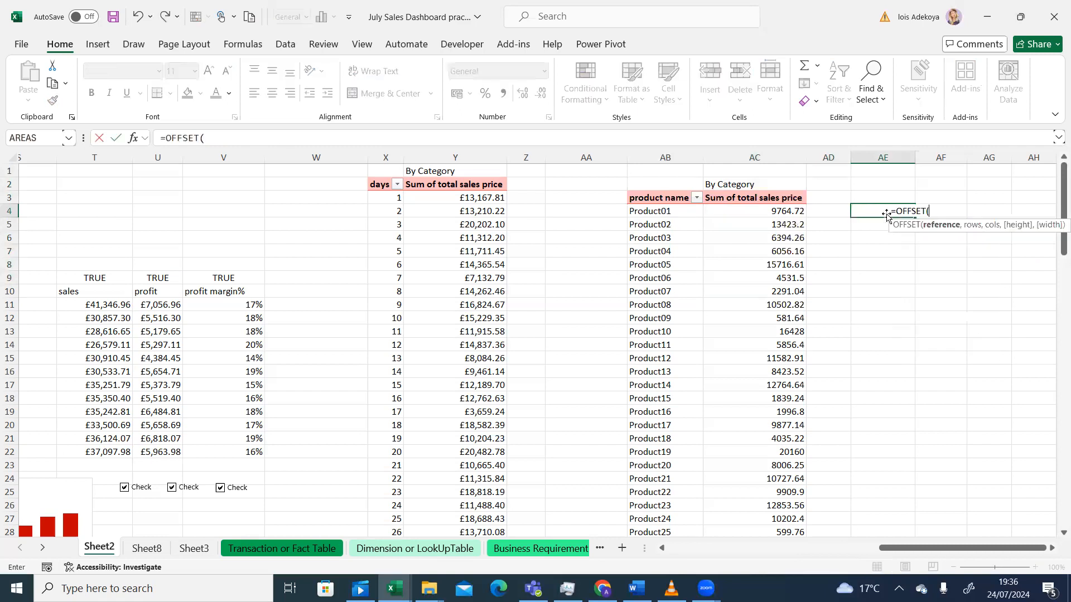
click(666, 197)
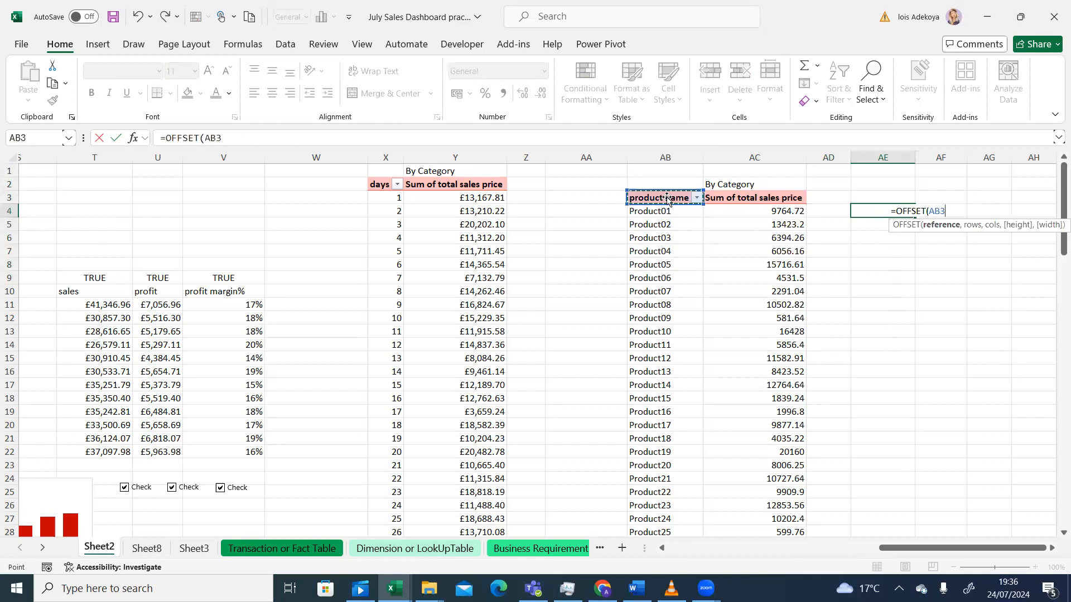
text(,1)
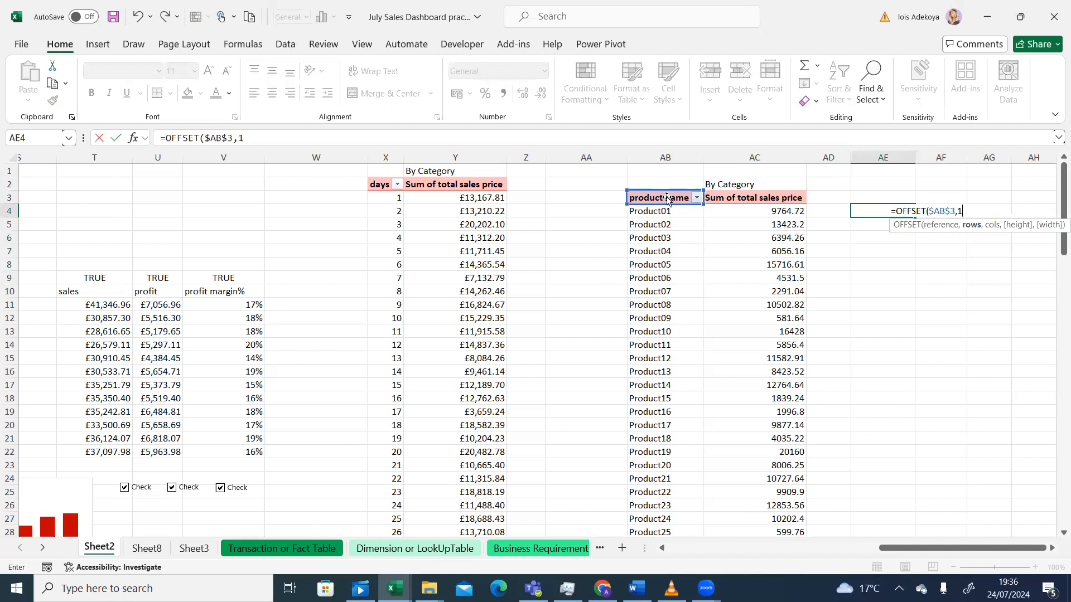
text(,)
Step: Complete AE4's OFFSET formula with column offset 0 and height COUNT(AC:AC)*1, accepting the suggested correction
text(0,count)
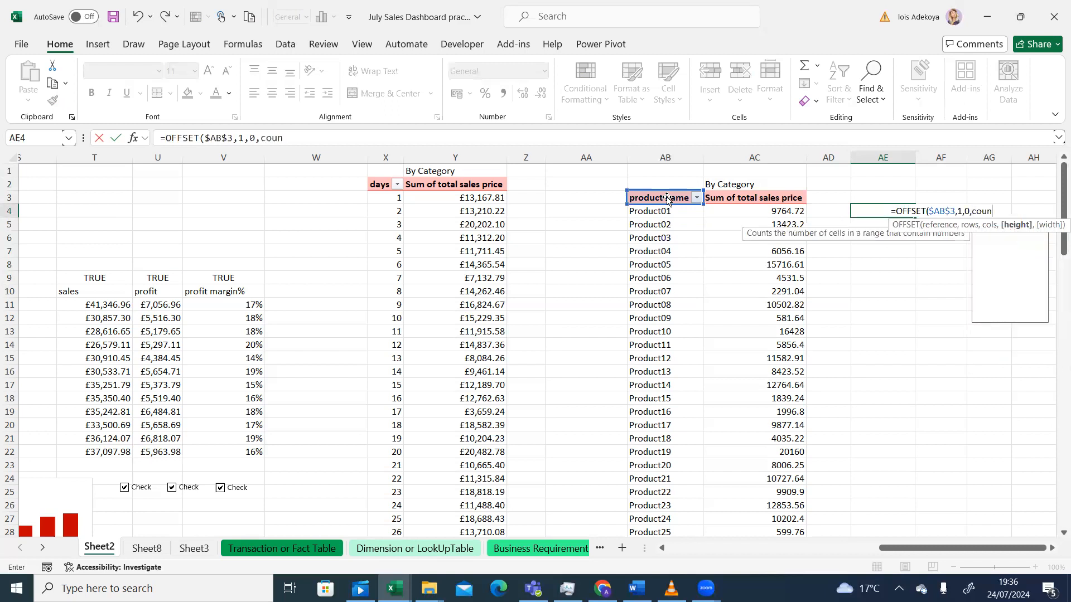
key(Tab)
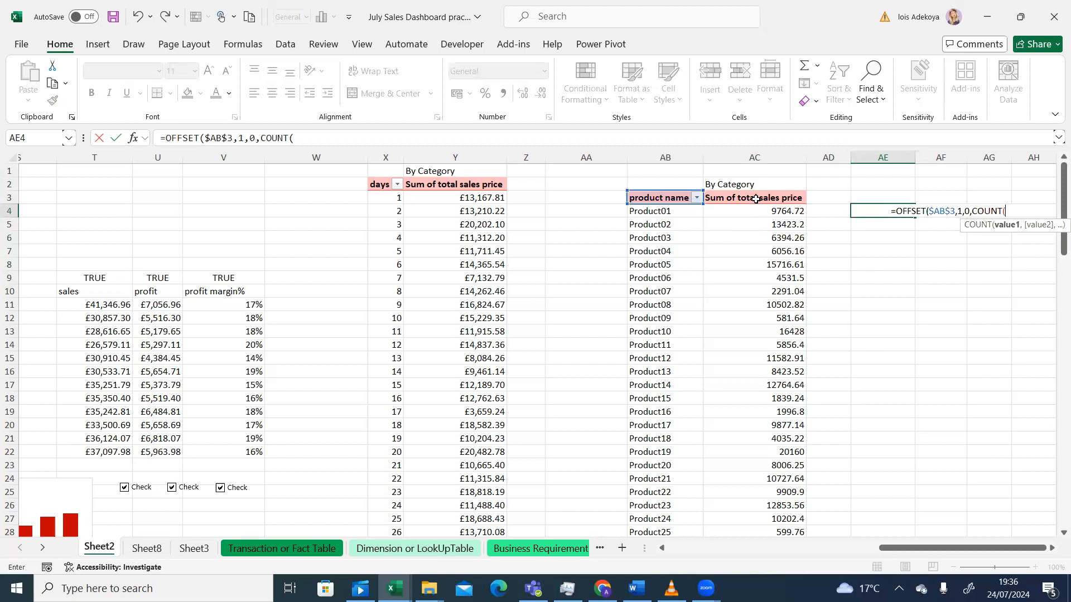
click(764, 157)
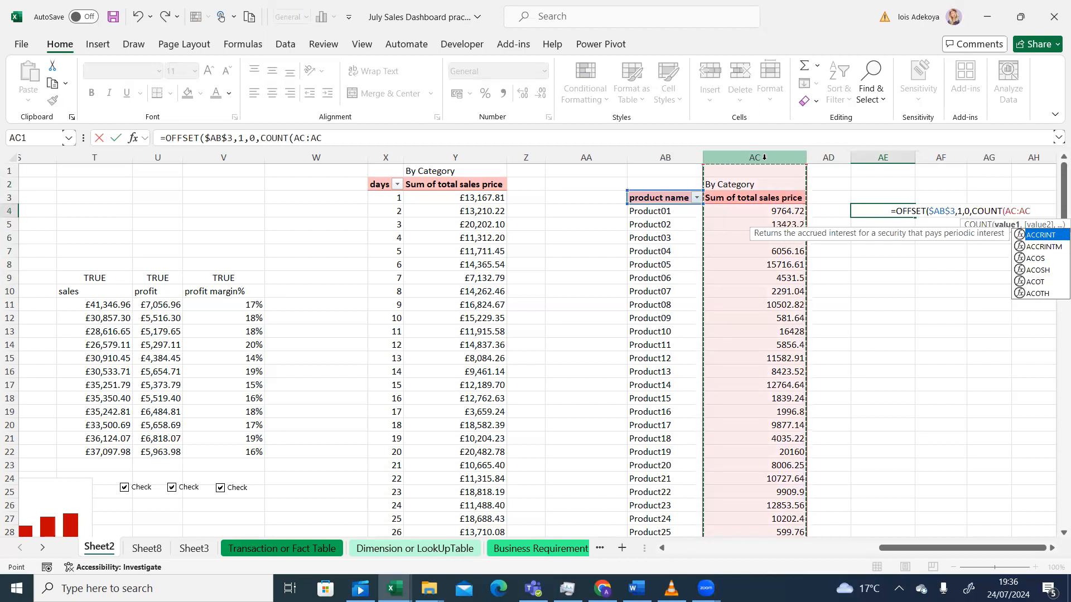
text()1)
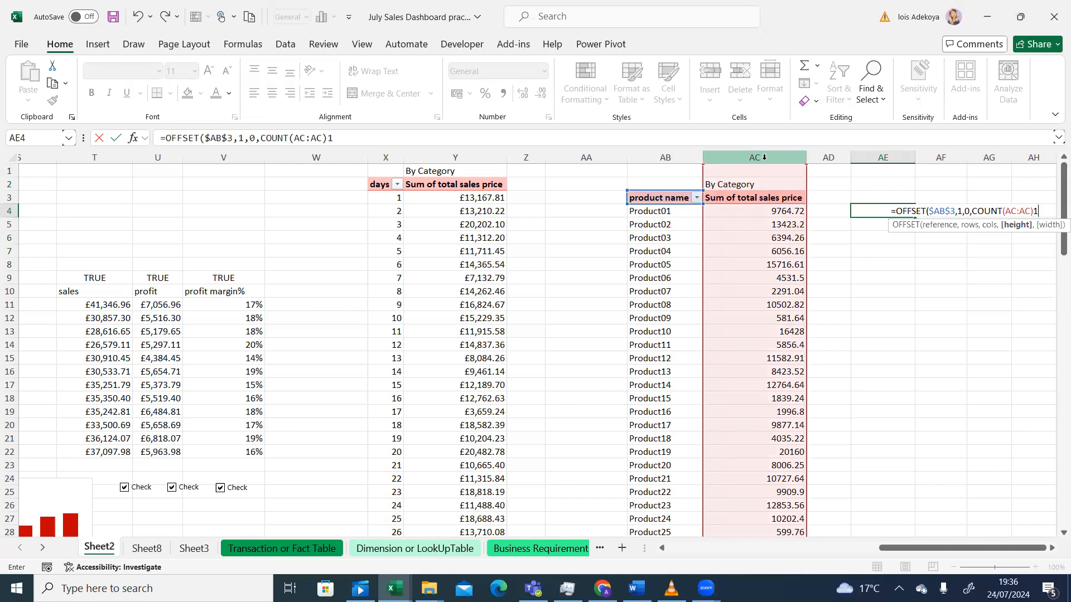
text())
key(Return)
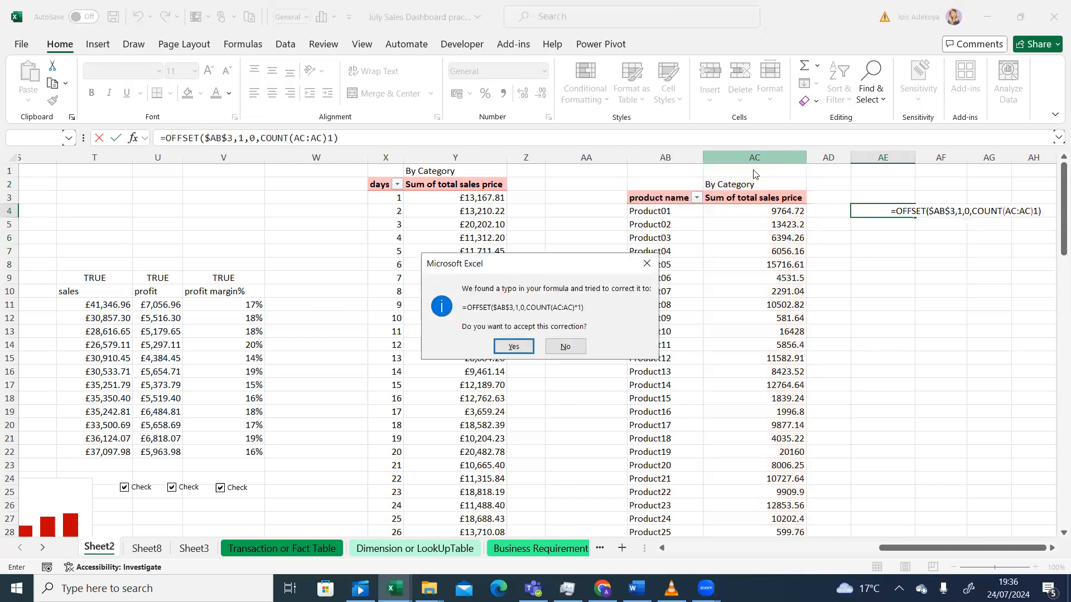
click(511, 347)
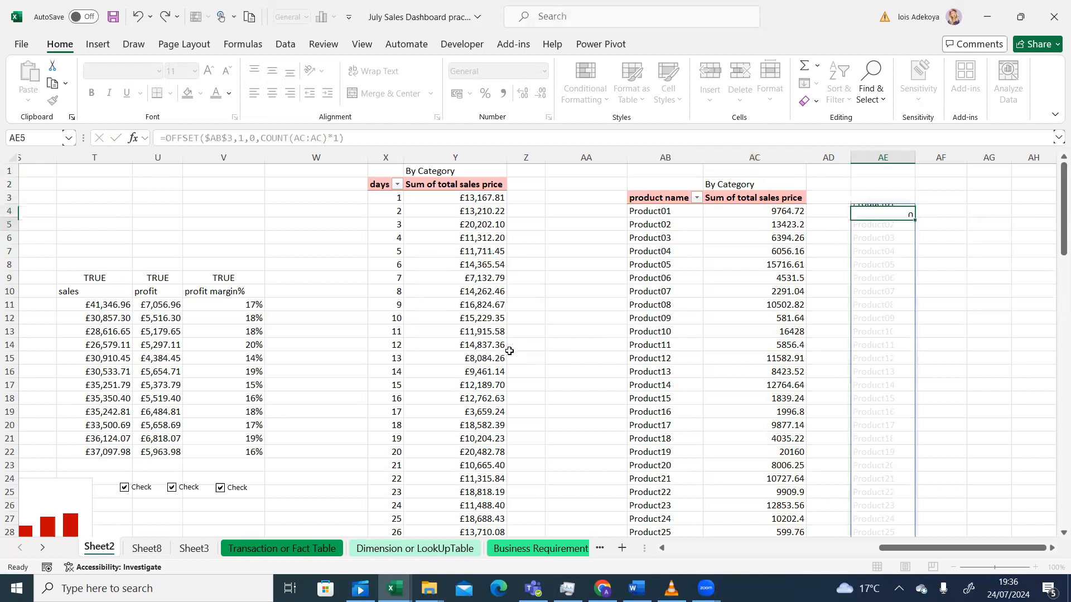
Step: Review AE4's formula and compare its spilled product list with the pivot table's product names down to the last row
click(874, 210)
key(Left)
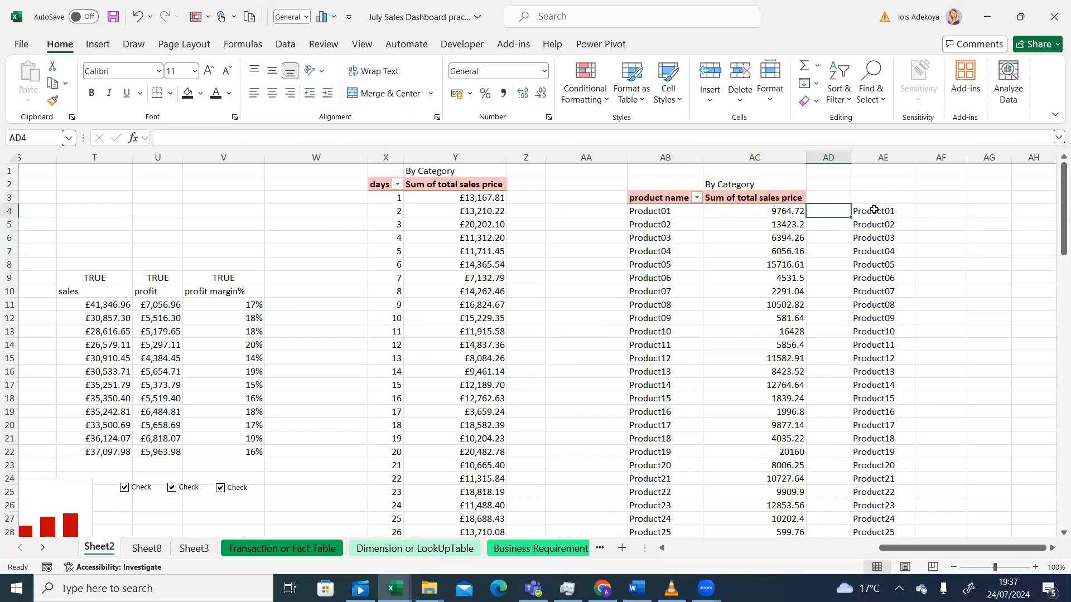
mouse_move(1057, 210)
mouse_down()
mouse_move(1056, 312)
mouse_move(1056, 205)
mouse_up()
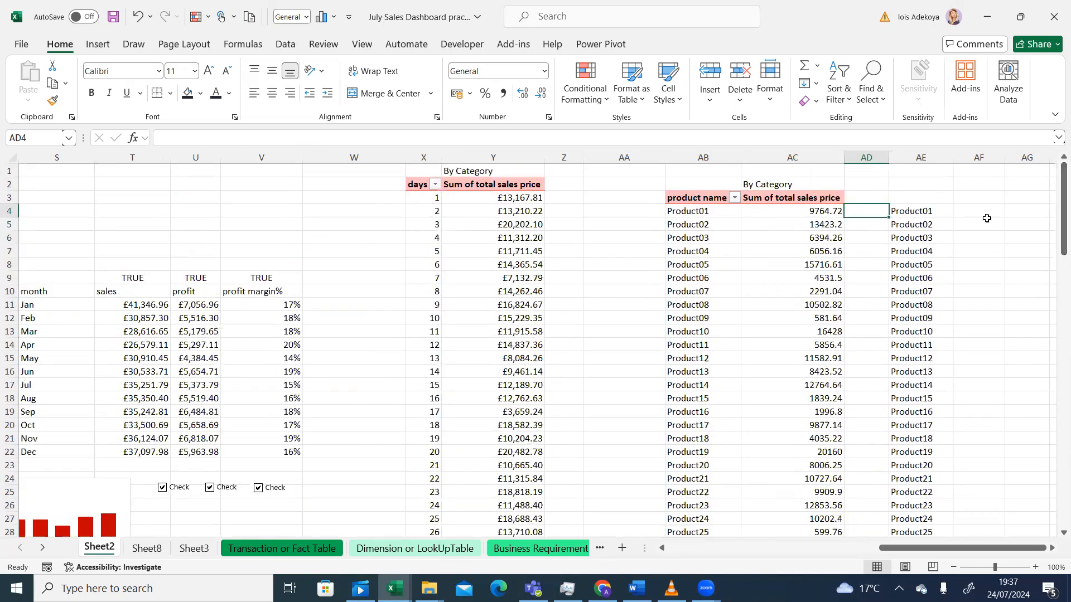
click(926, 212)
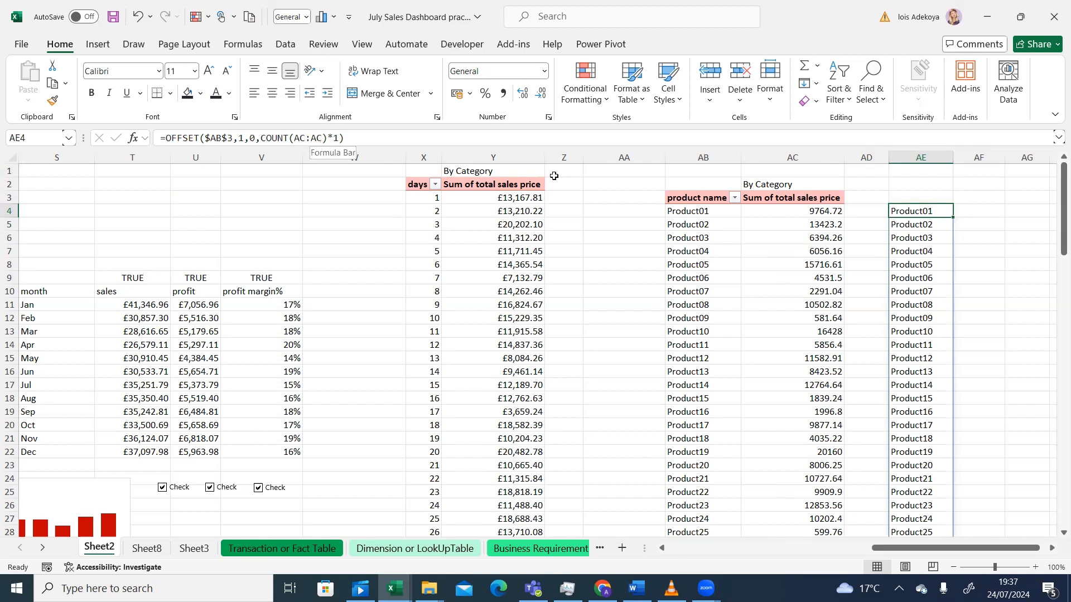
drag(1054, 227, 1054, 292)
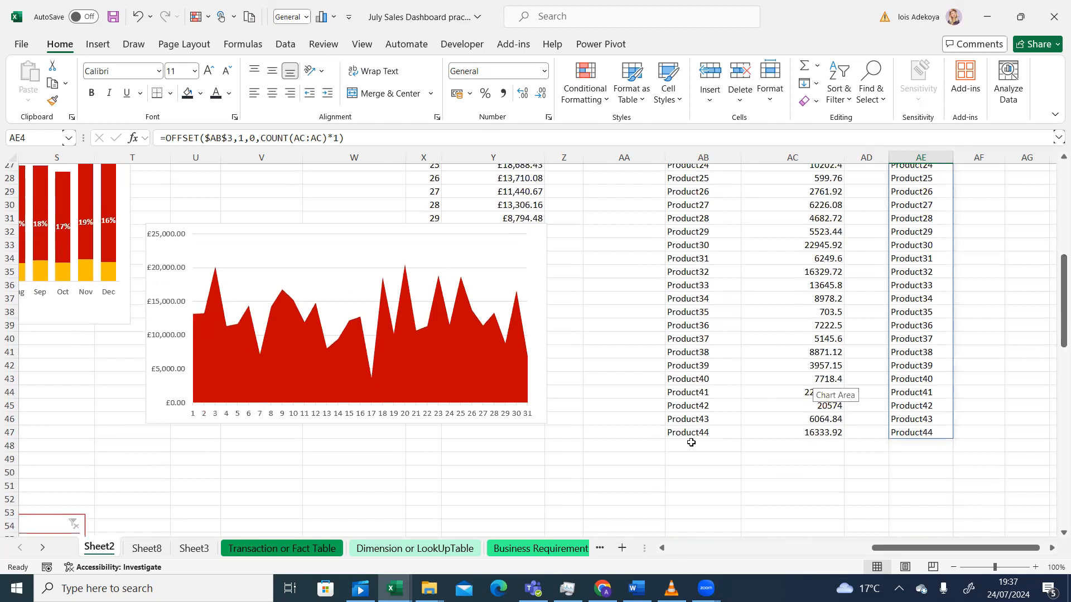
drag(1054, 257, 1055, 279)
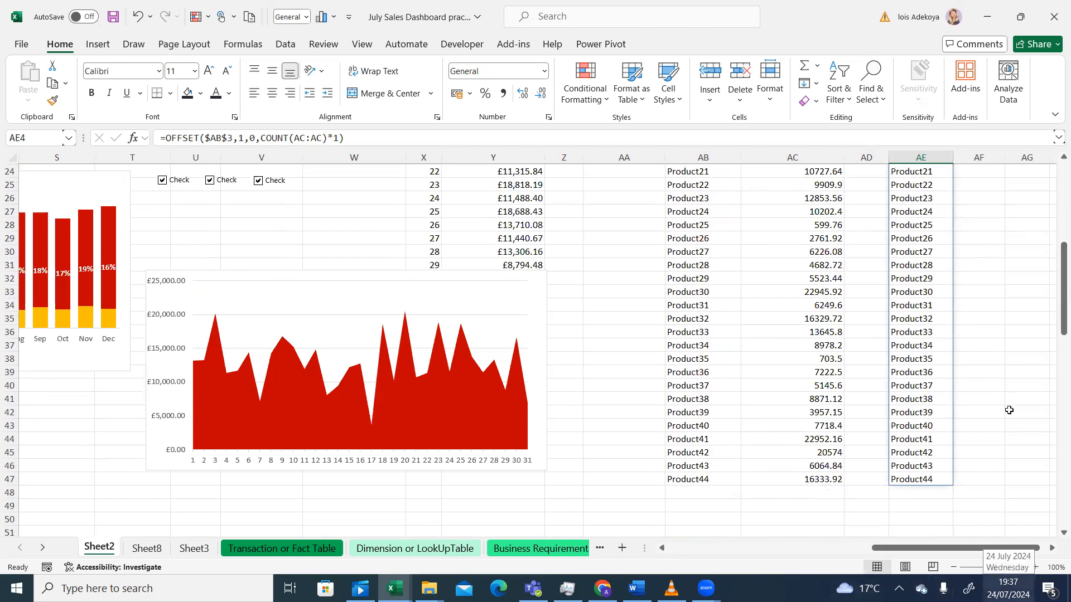
drag(1054, 319, 1054, 212)
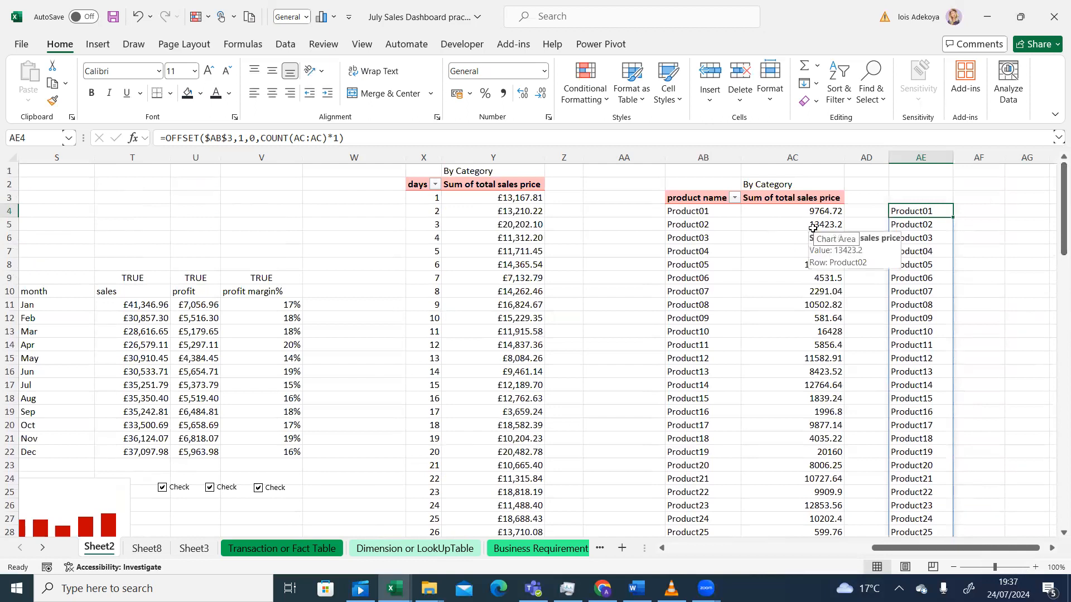
mouse_move(1054, 218)
mouse_down()
mouse_move(1054, 329)
mouse_move(1054, 211)
mouse_up()
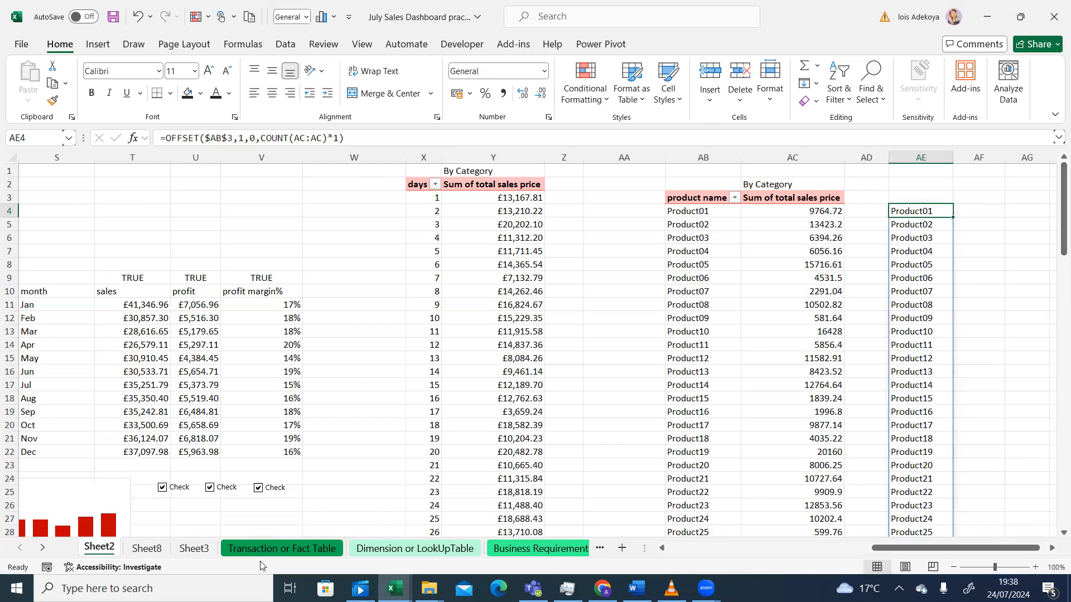
Step: Check the Transaction or Fact Table sheet, return to Sheet2 and examine how column AC's entries relate to the COUNT in AE4
click(273, 550)
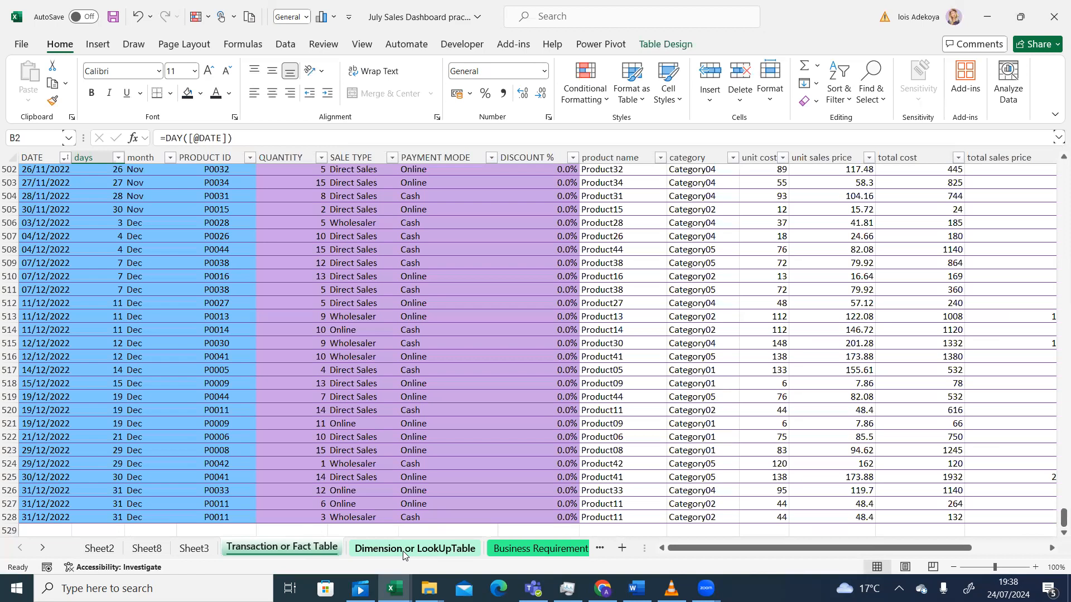
click(100, 549)
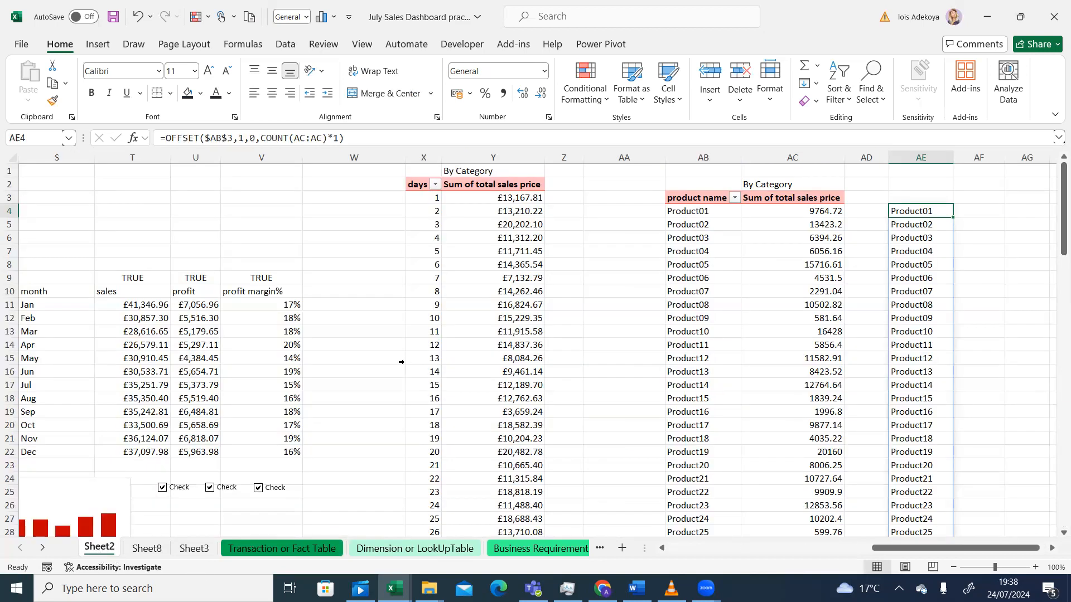
mouse_move(457, 350)
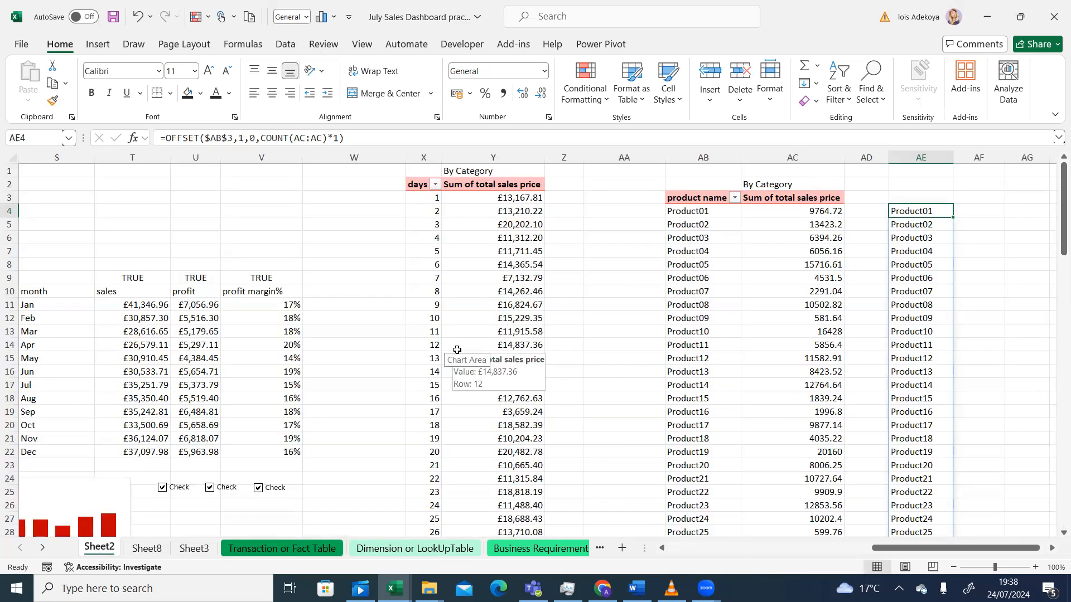
click(757, 290)
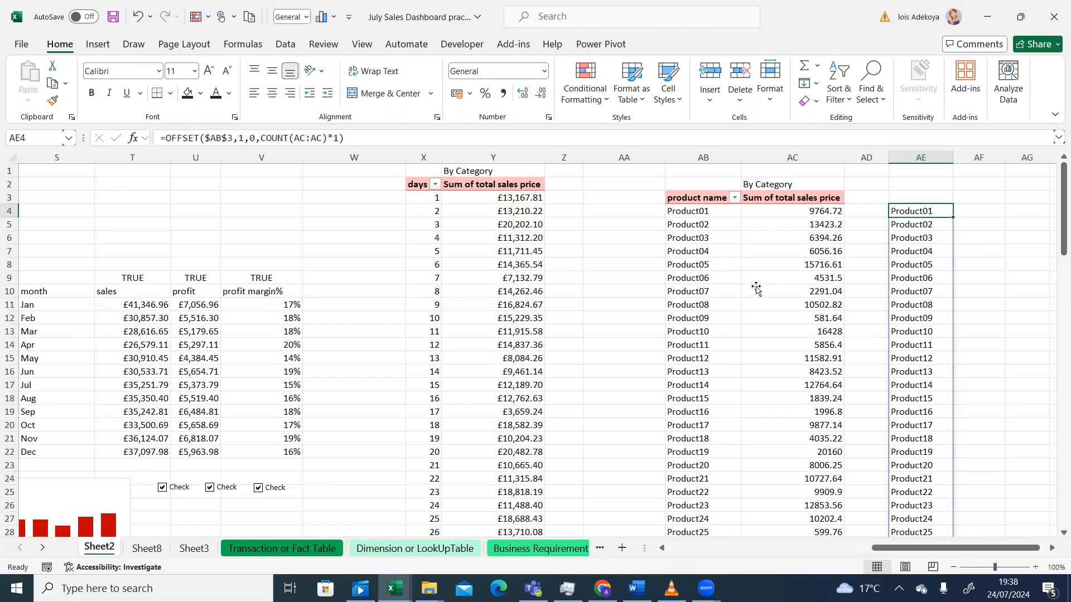
drag(1056, 228, 1054, 363)
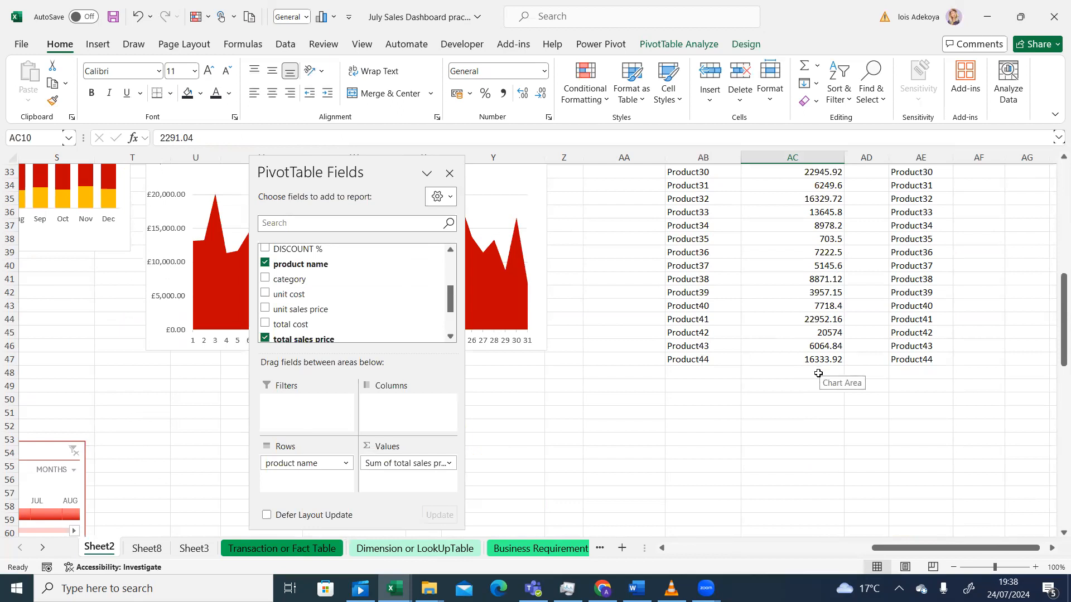
drag(1056, 333, 1054, 305)
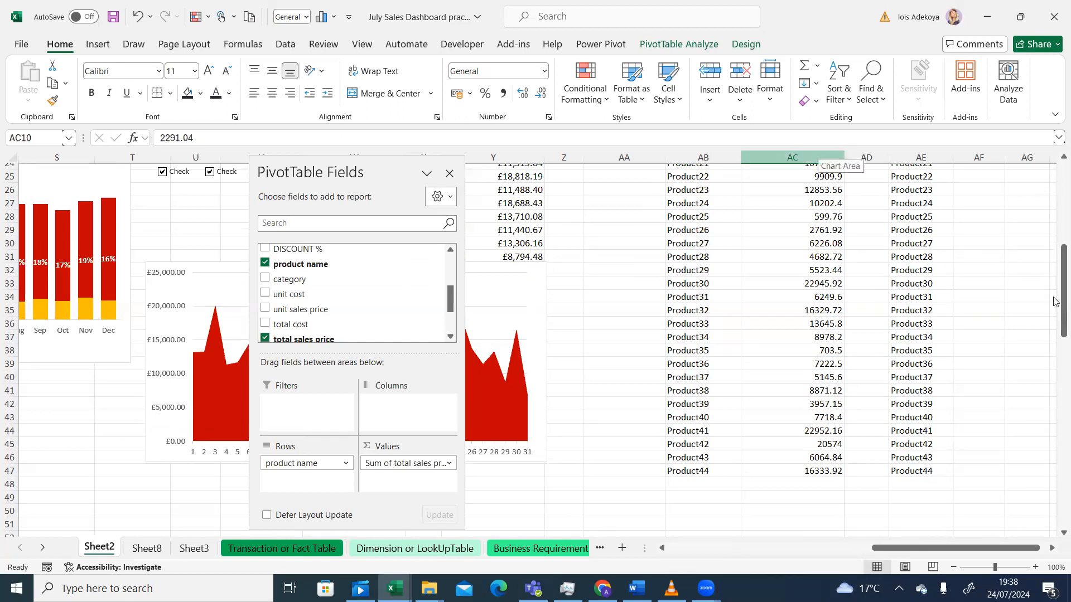
drag(1057, 303, 1054, 212)
click(915, 211)
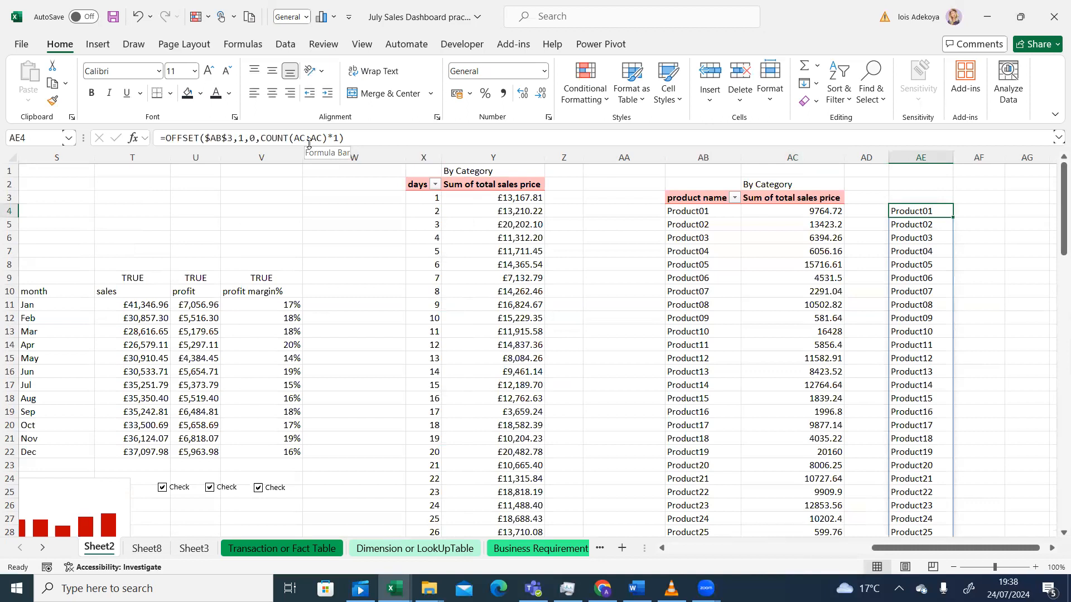
drag(1063, 245, 1057, 326)
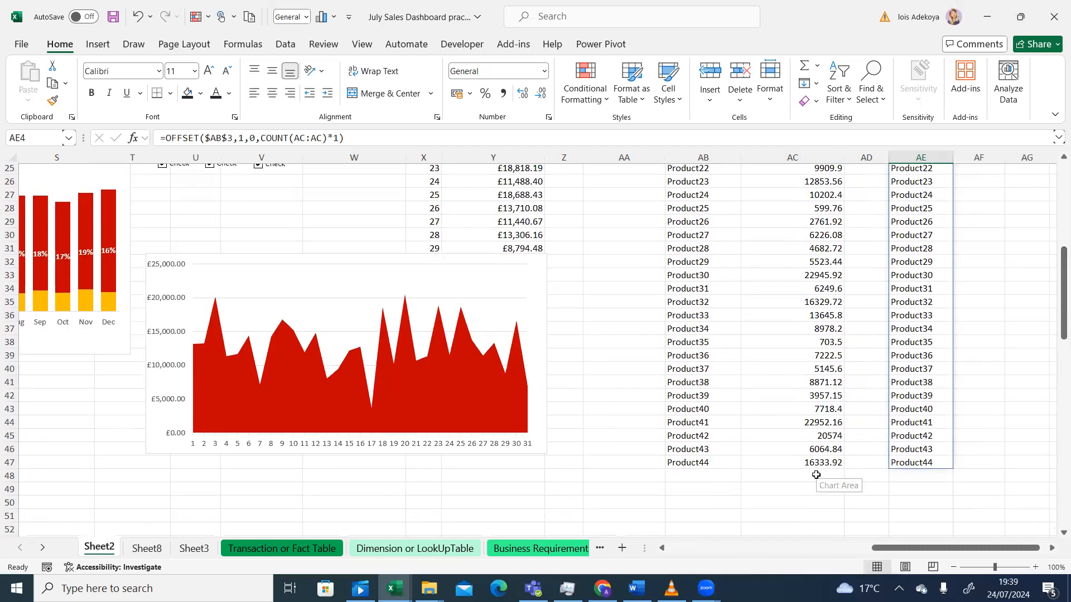
Step: Copy the OFFSET formula text from AE4 and paste it into AF4 unchanged
drag(1055, 304, 1055, 221)
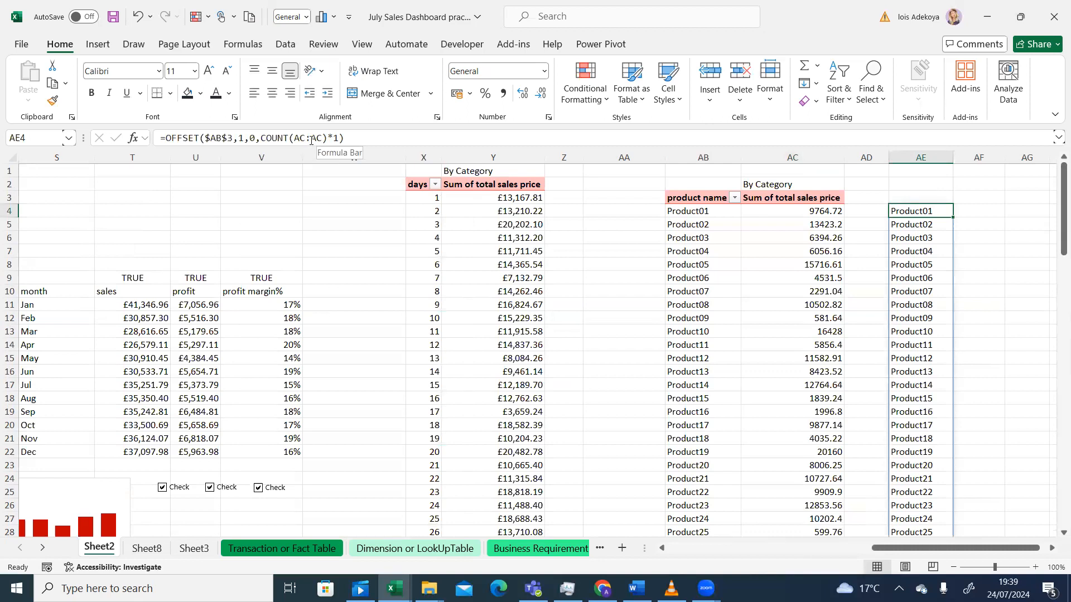
drag(1055, 223, 1054, 186)
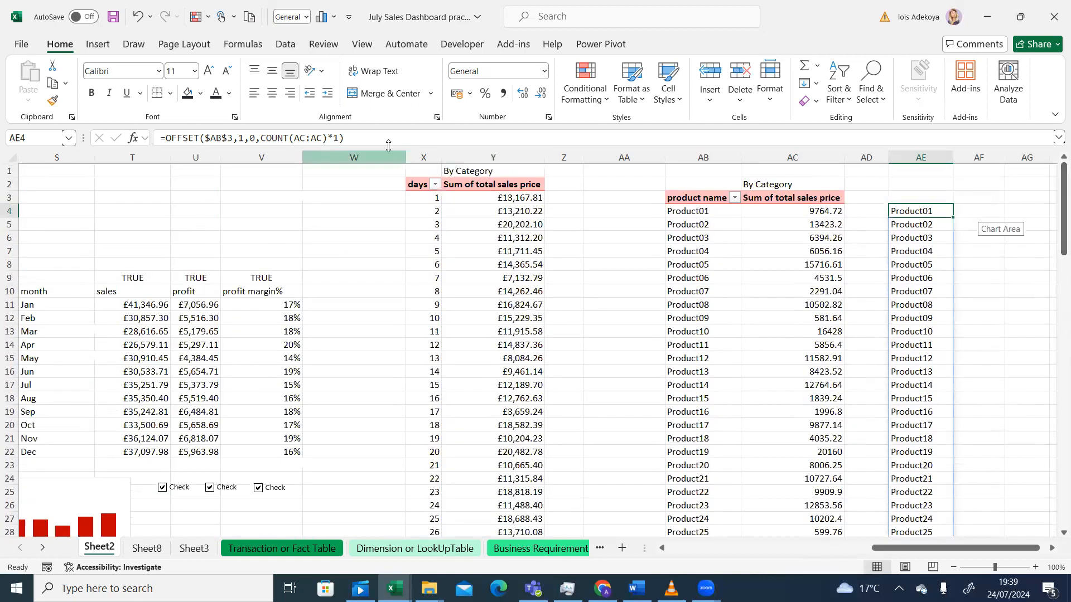
drag(350, 139, 157, 138)
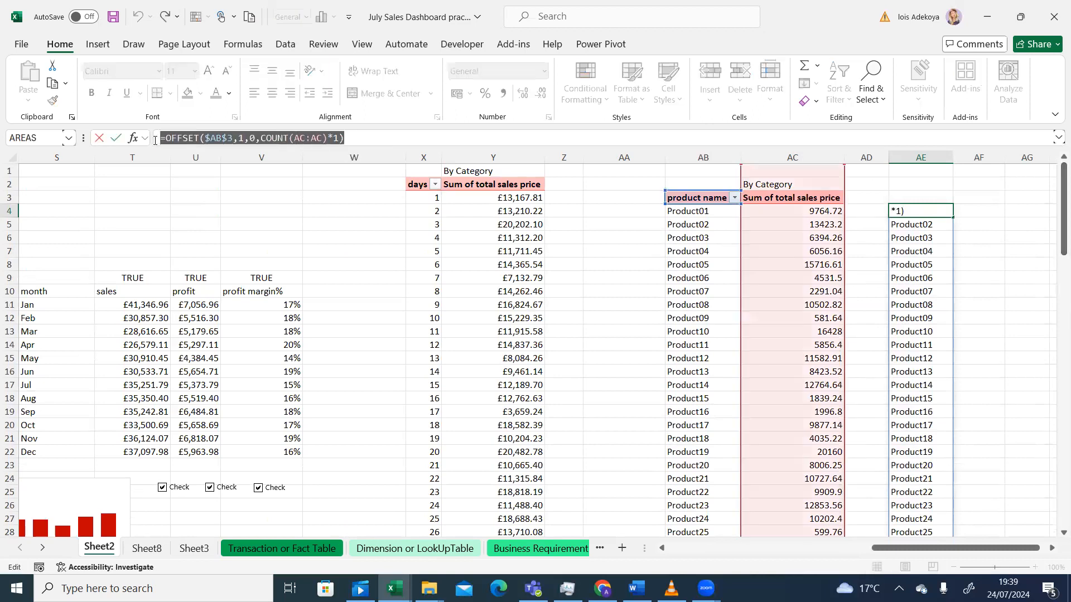
key(ctrl+c)
key(Escape)
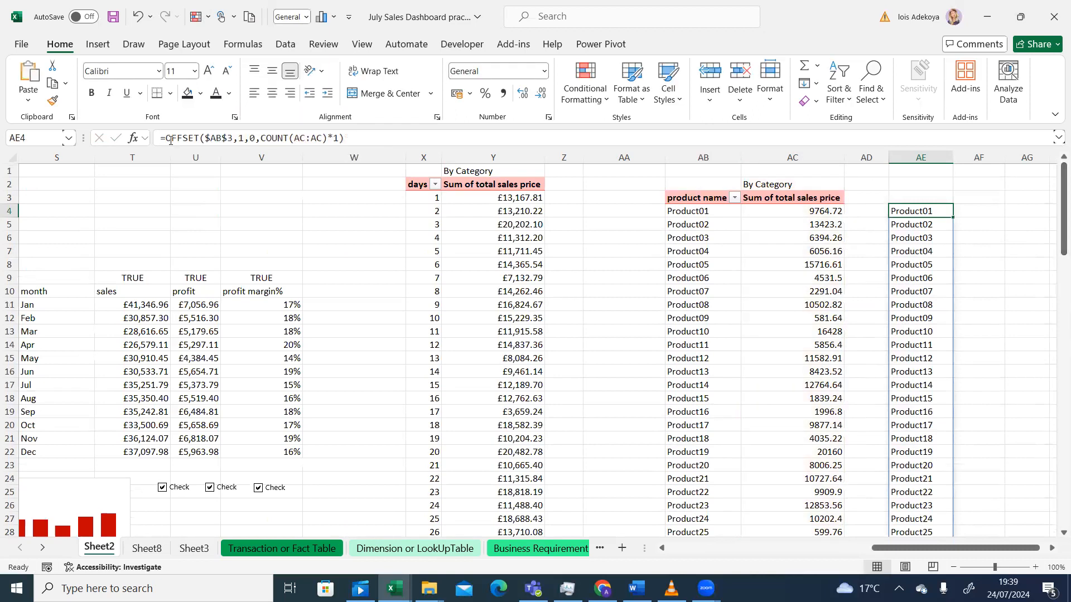
click(969, 207)
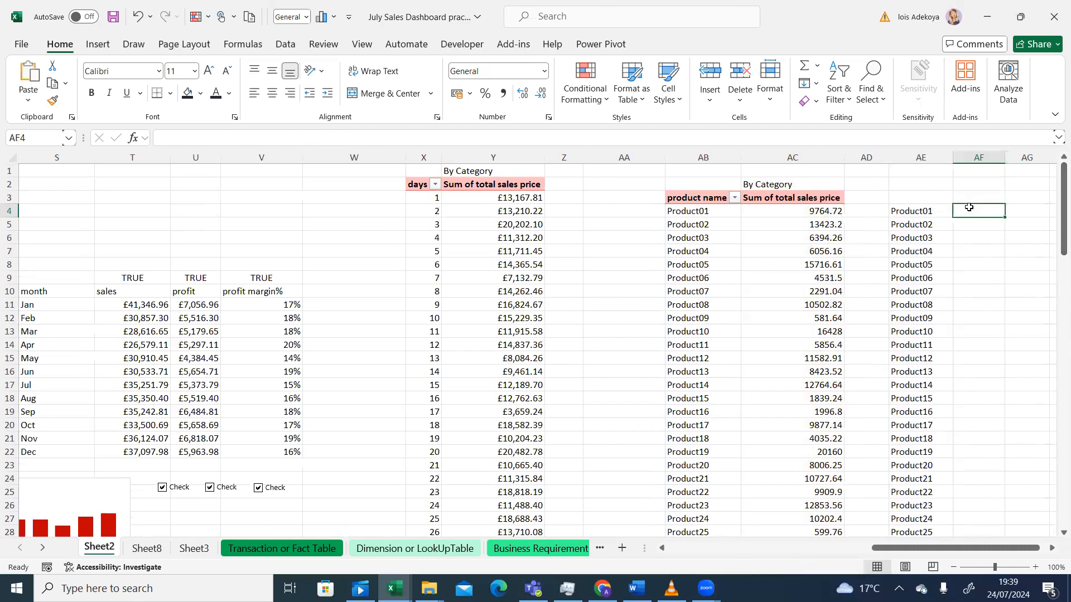
key(ctrl+v)
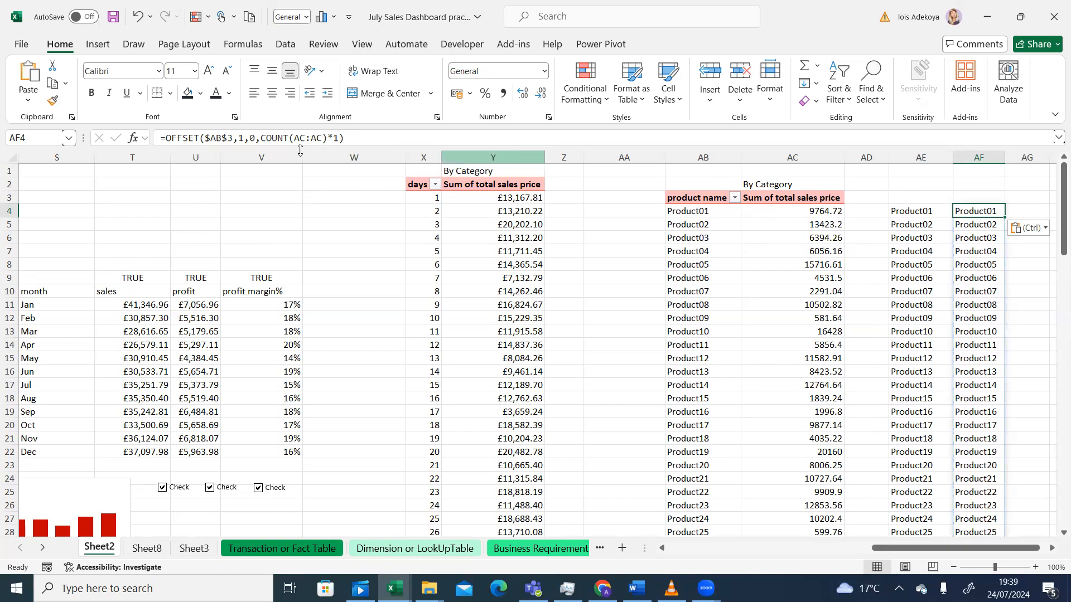
Step: Set the column offset in AF4's OFFSET formula to 1 so it returns the pivot table's sales values
click(255, 138)
key(BackSpace)
text(1)
key(Return)
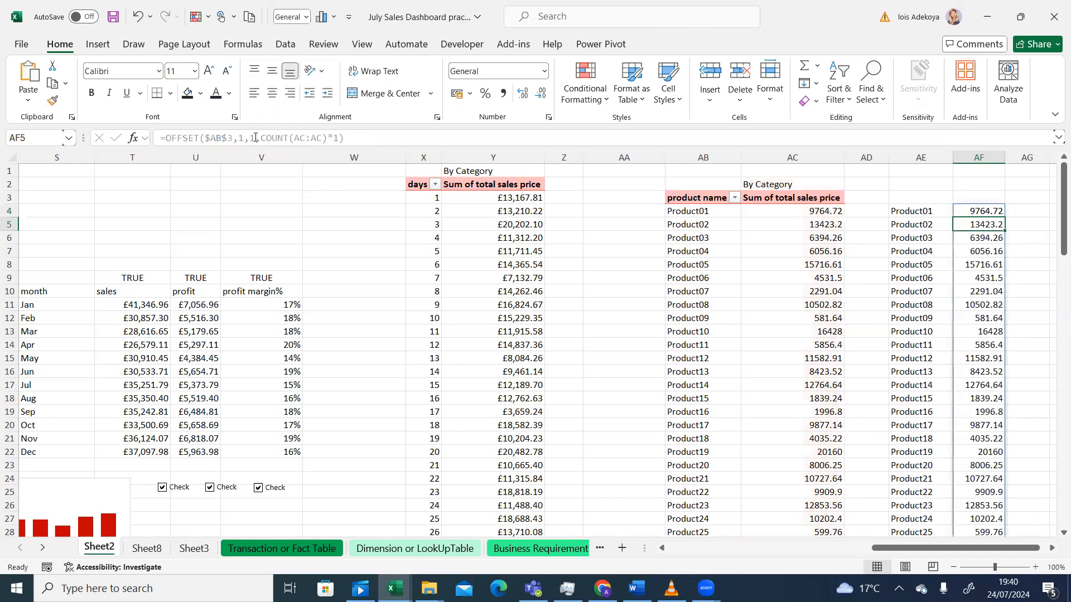
drag(1054, 184, 1054, 137)
Step: Label the two spilled columns with the headers "product" in AE3 and "total sales" in AF3
click(919, 199)
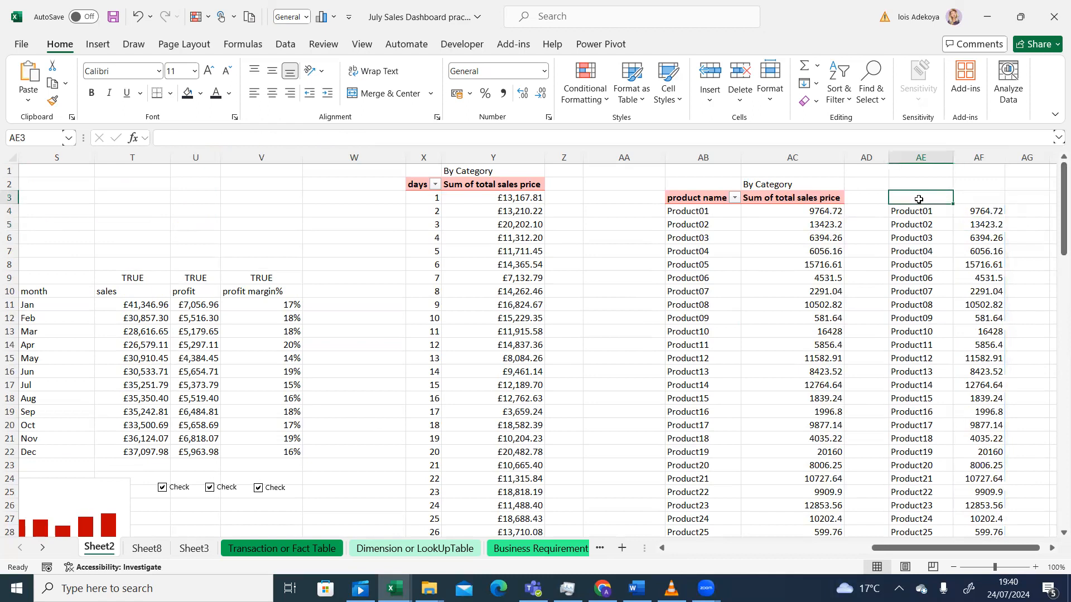
text(prod)
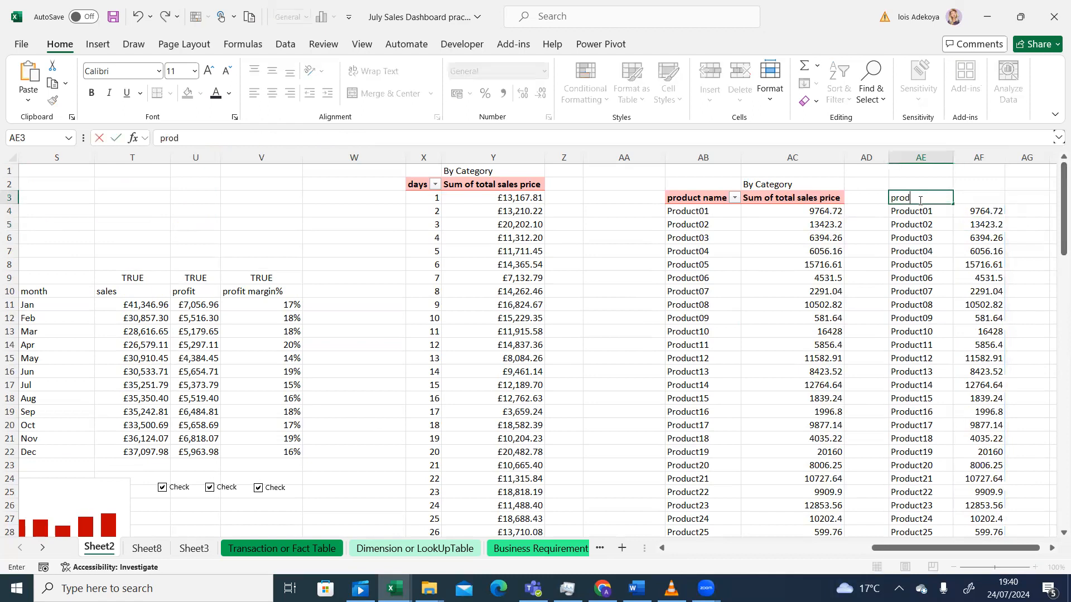
text(uct)
click(973, 196)
text(s)
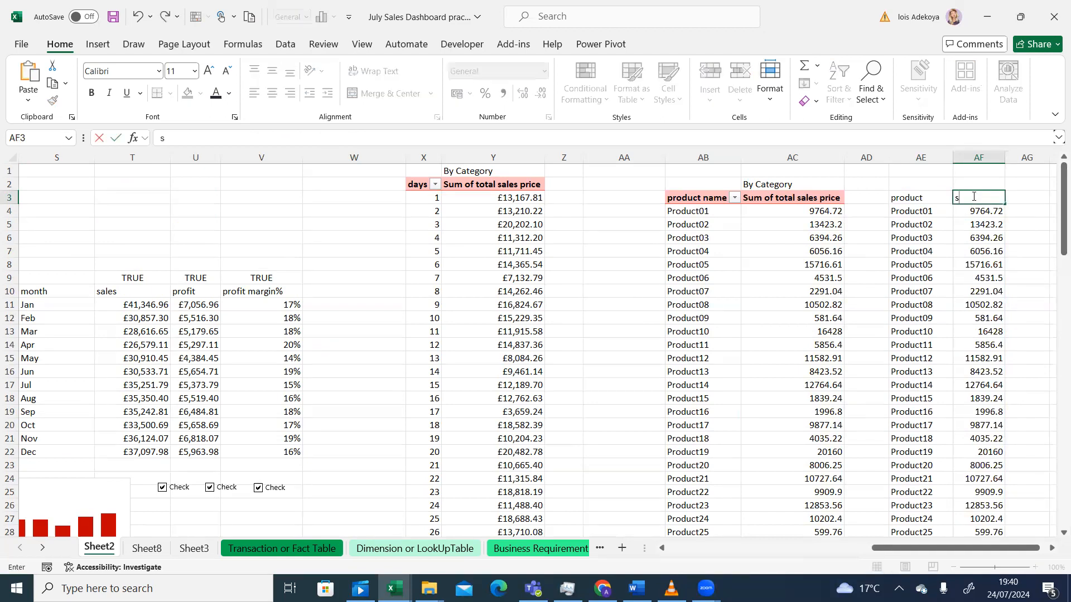
key(BackSpace)
key(BackSpace)
key(BackSpace)
text(total sal)
click(1022, 232)
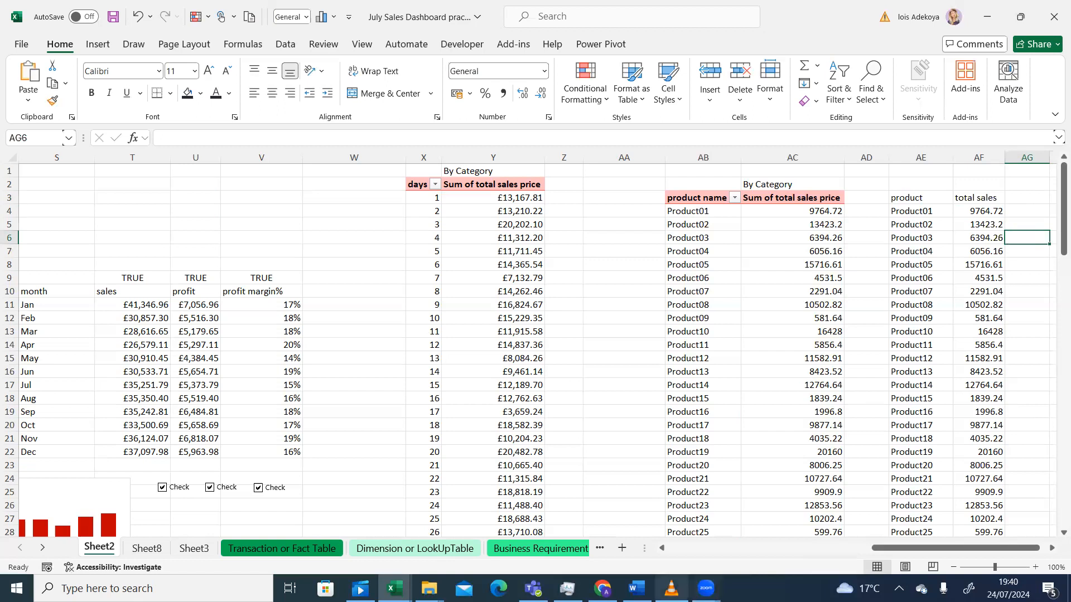
Step: Check the reference dashboard video in VLC, return to Excel and insert a DATE timeline for the product pivot table
click(670, 588)
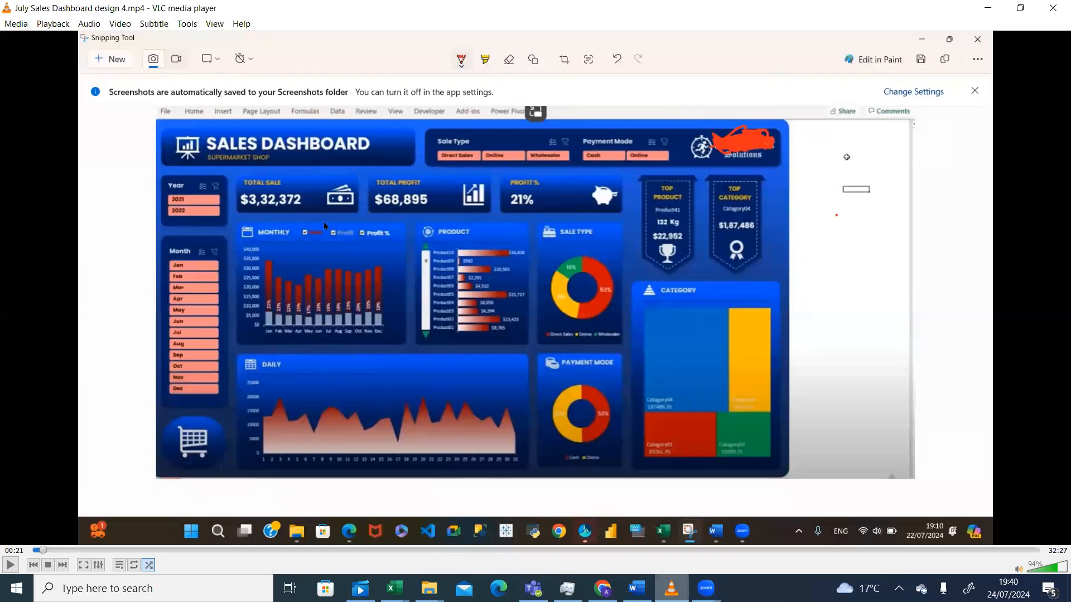
click(671, 589)
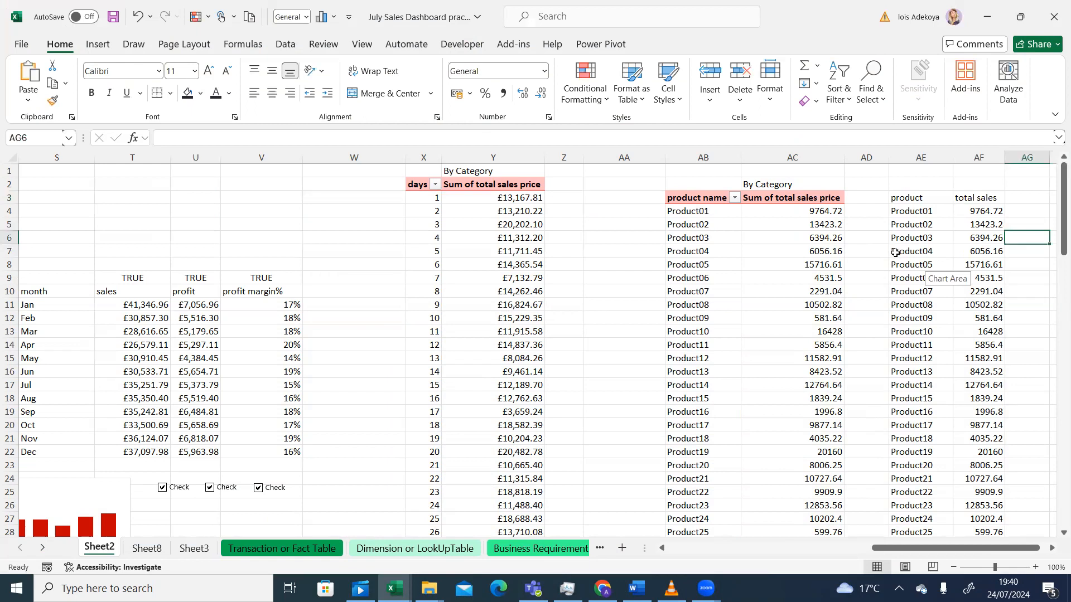
right_click(751, 265)
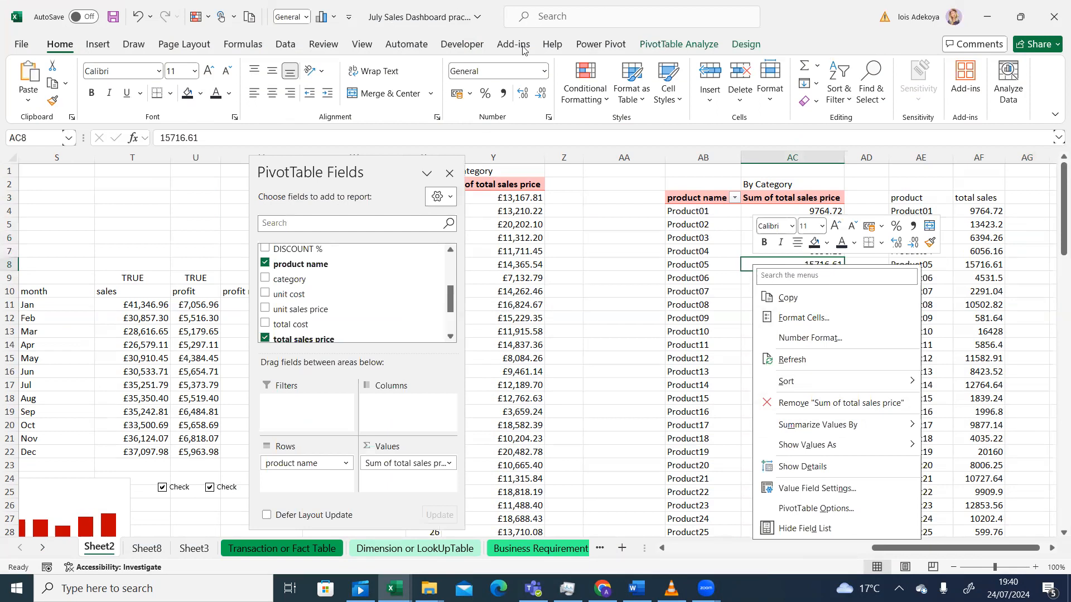
click(687, 53)
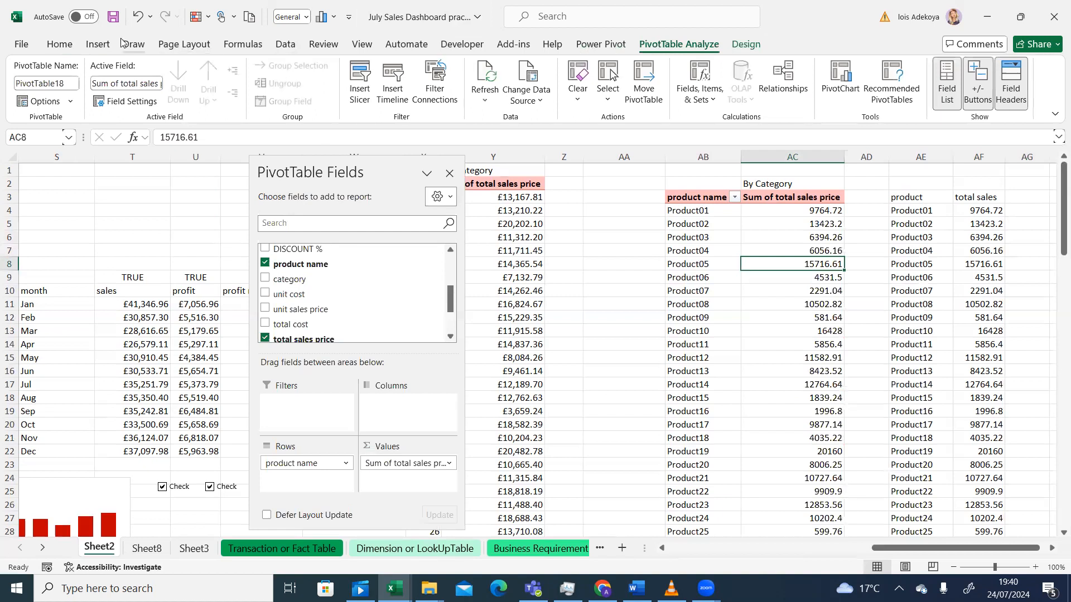
click(98, 44)
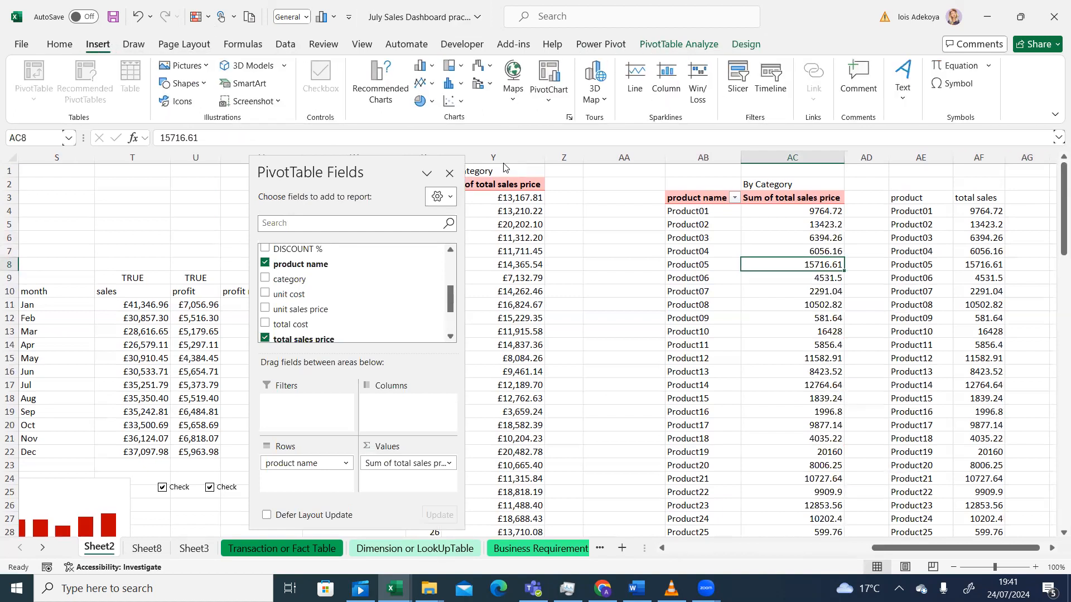
click(667, 78)
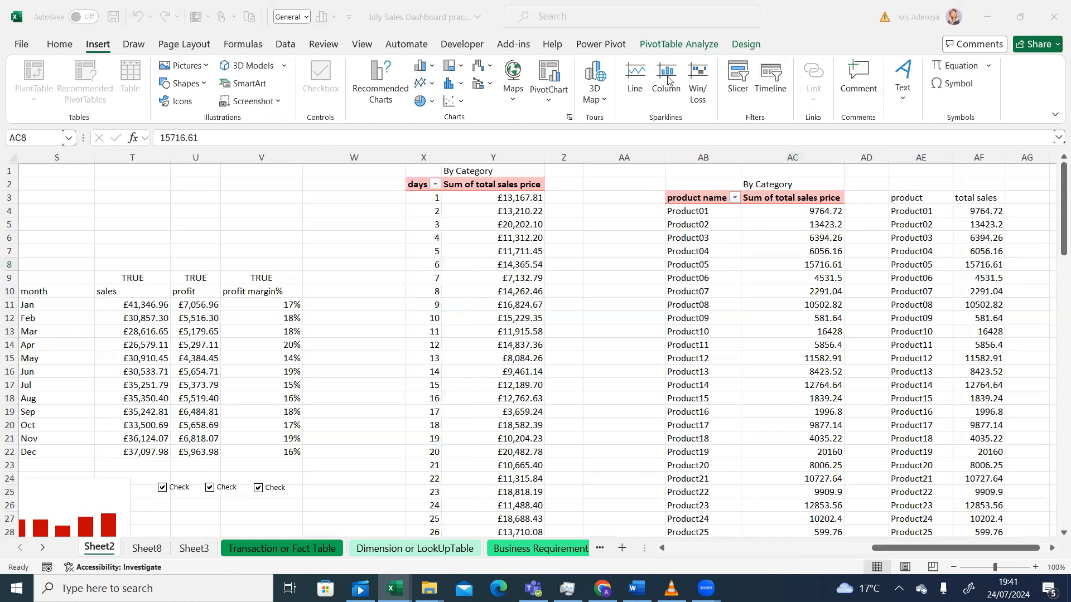
click(762, 79)
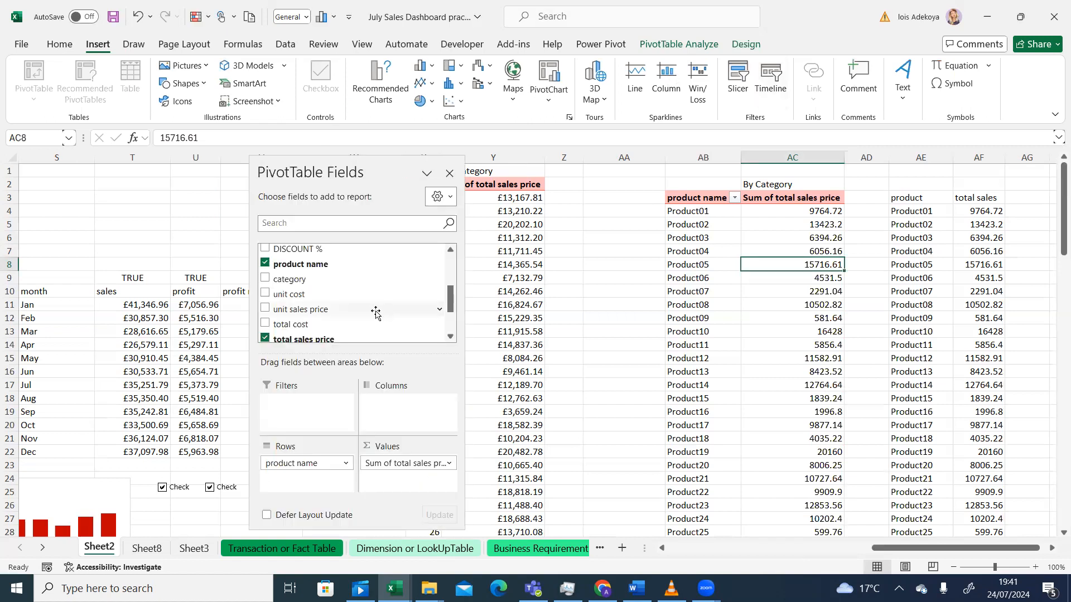
click(768, 79)
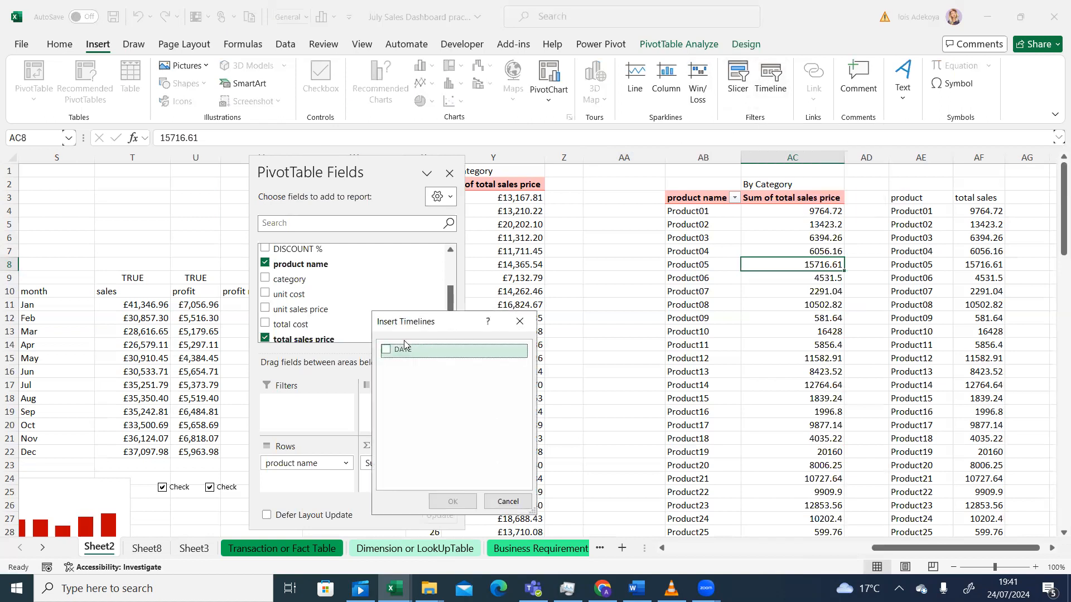
click(386, 354)
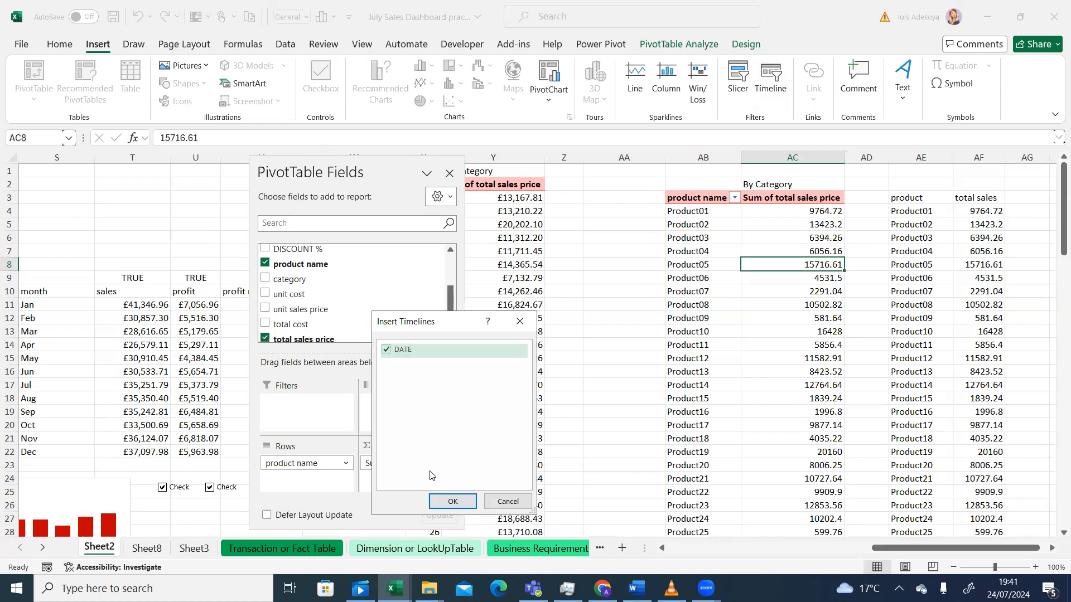
click(444, 501)
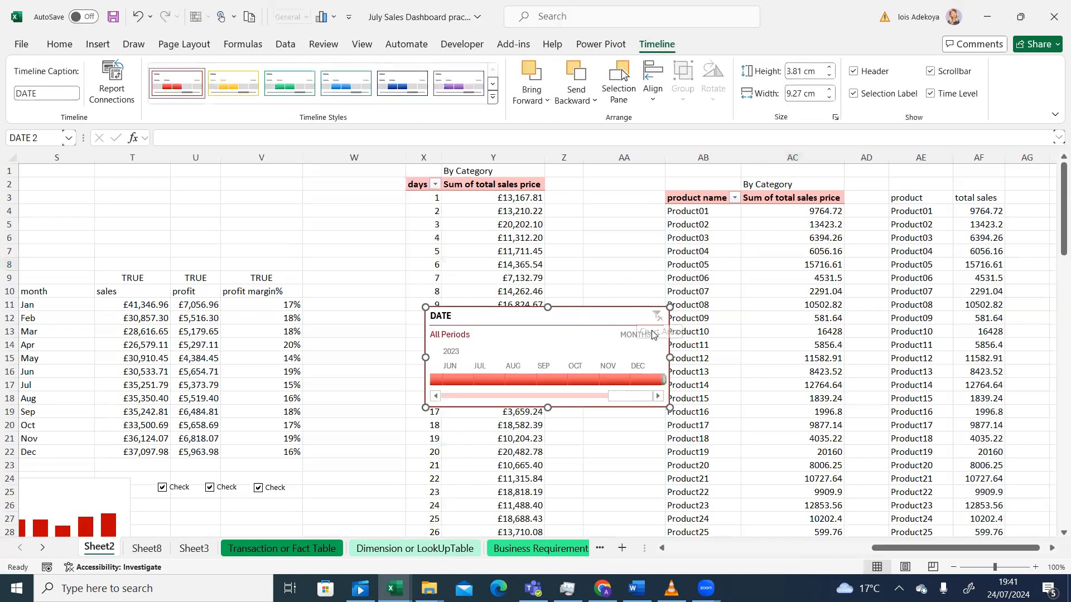
Step: Set the DATE timeline to years, filter it to 2021 and move it clear of the product pivot table
click(640, 335)
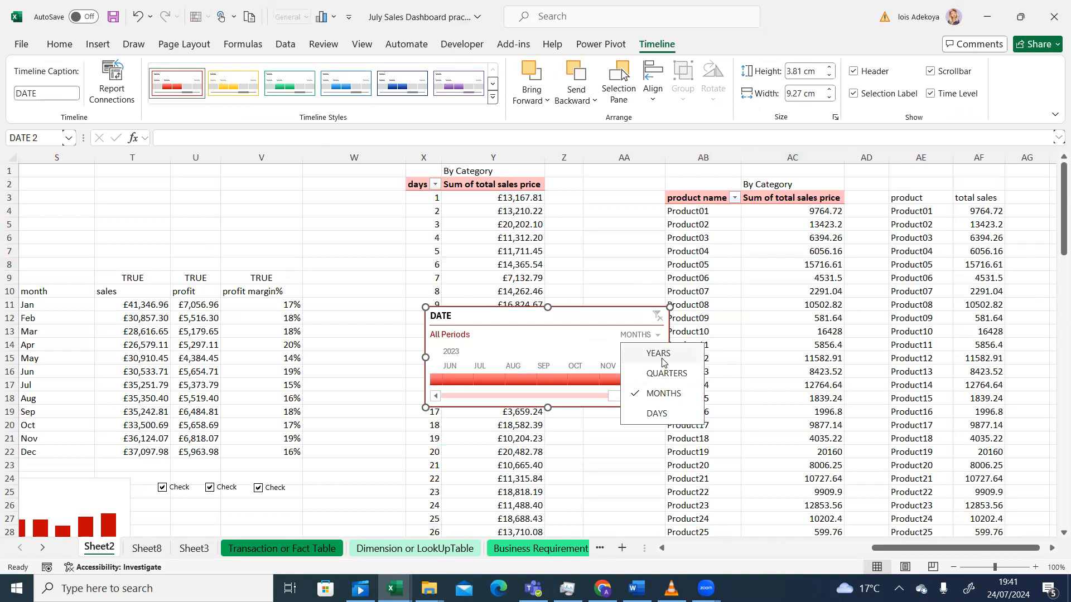
click(663, 357)
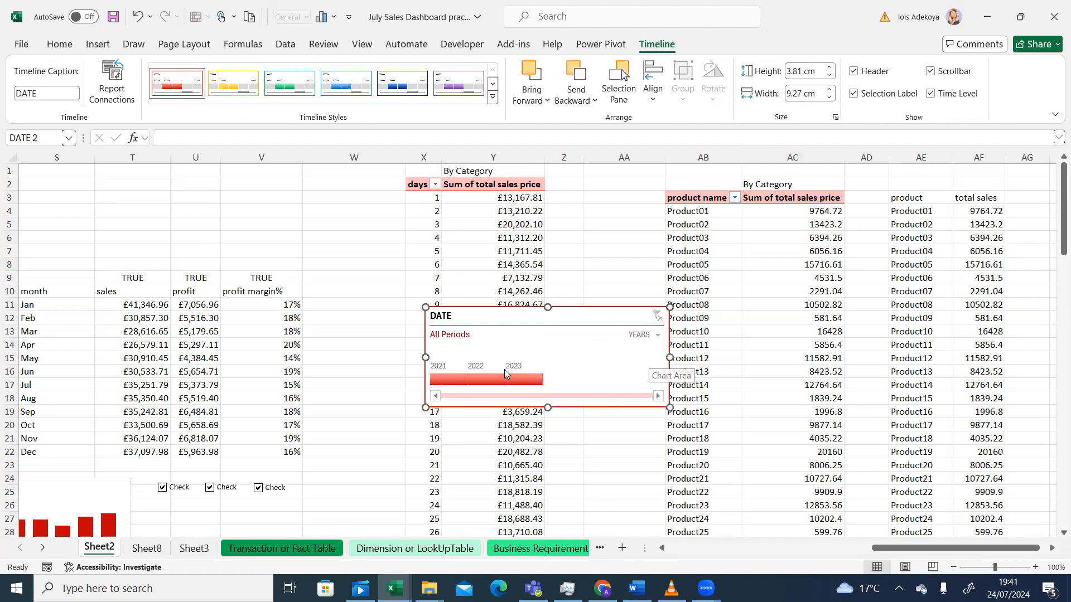
click(438, 374)
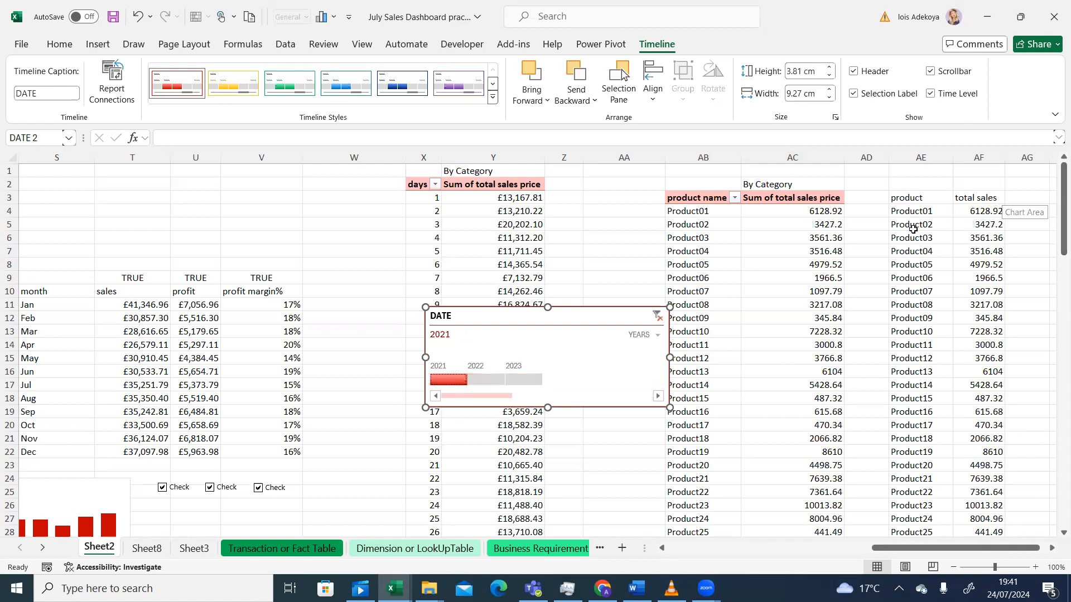
drag(625, 318, 556, 328)
Step: Try to sort the spilled total sales values in column AF from largest to smallest
click(987, 211)
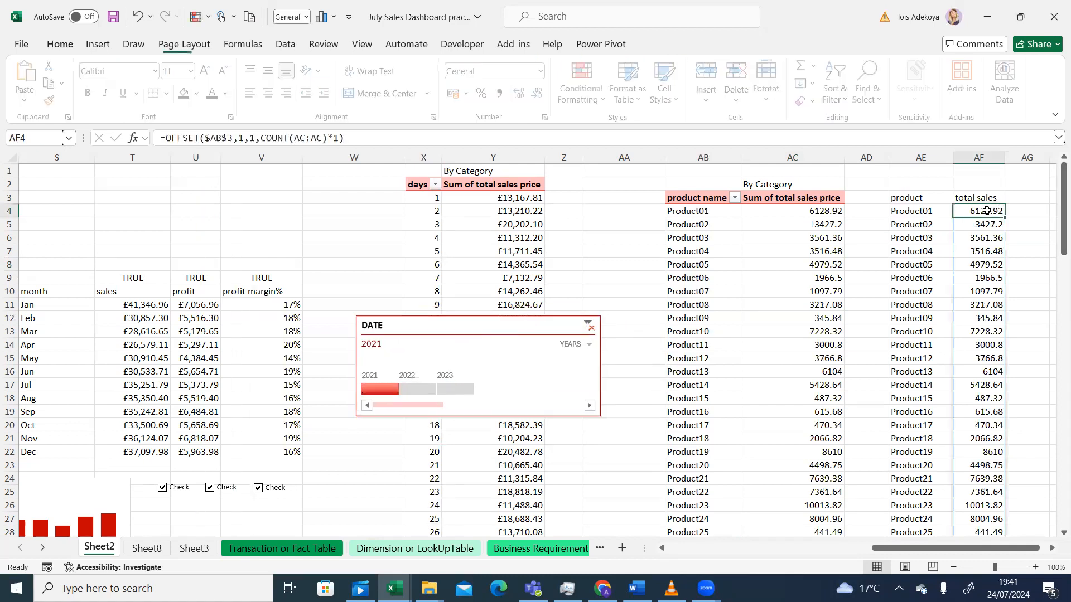
click(982, 235)
right_click(985, 240)
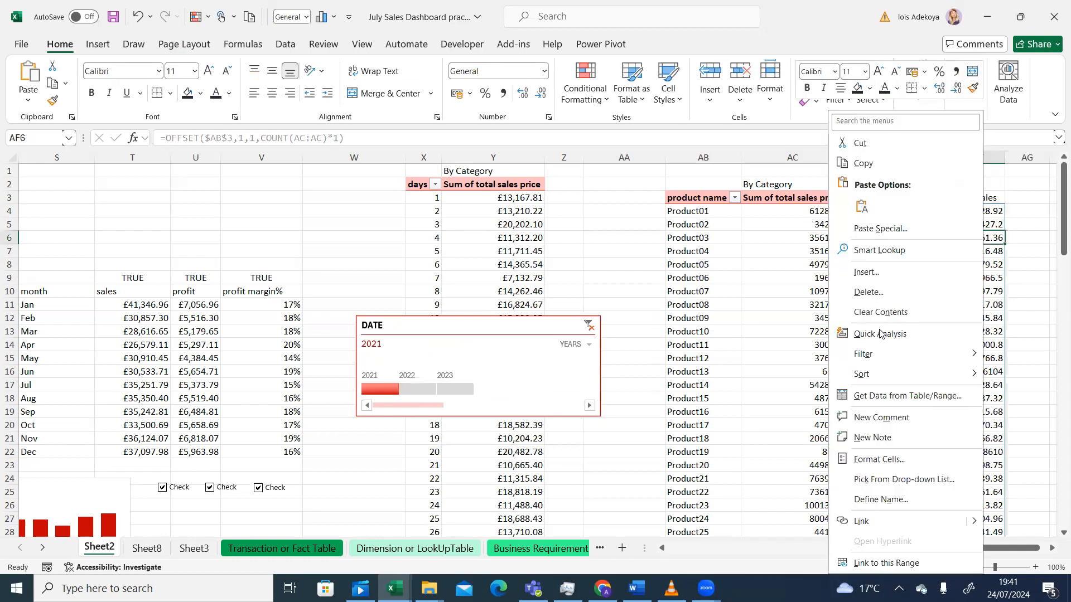
mouse_move(906, 379)
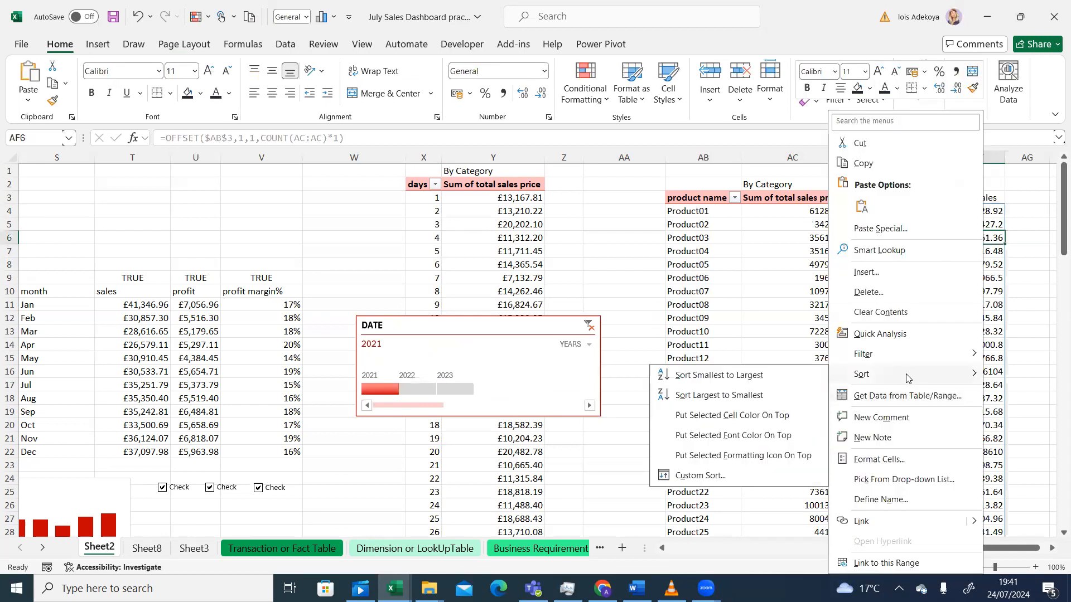
click(745, 396)
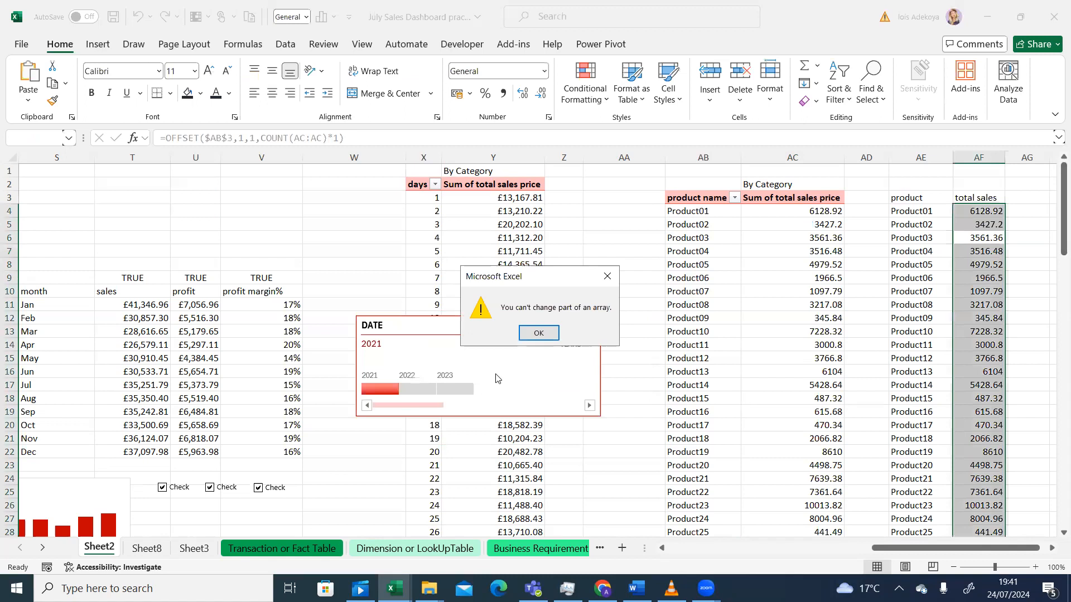
click(539, 333)
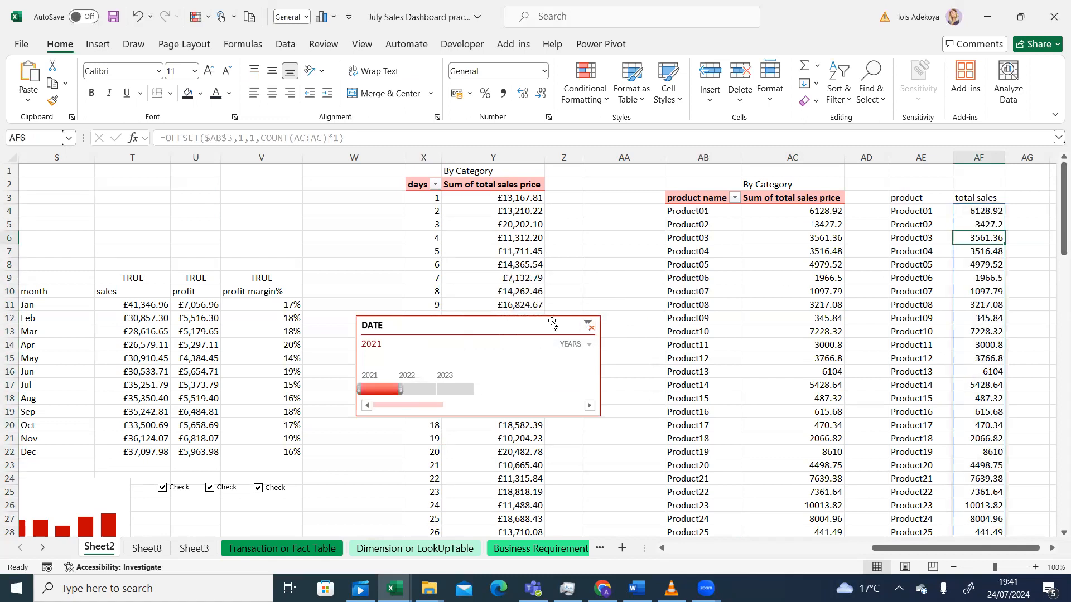
click(603, 301)
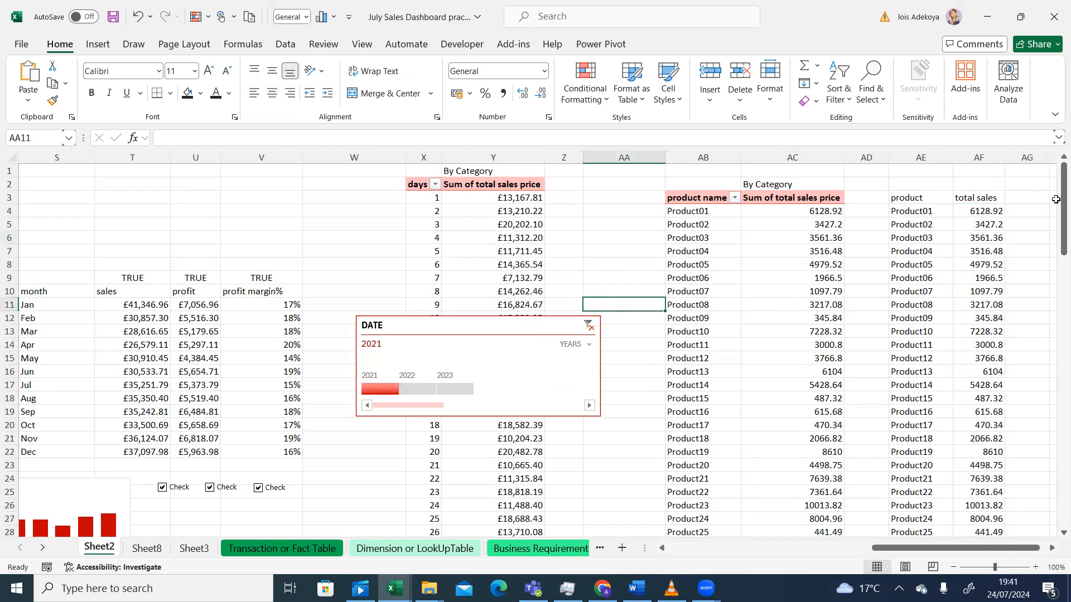
click(1028, 200)
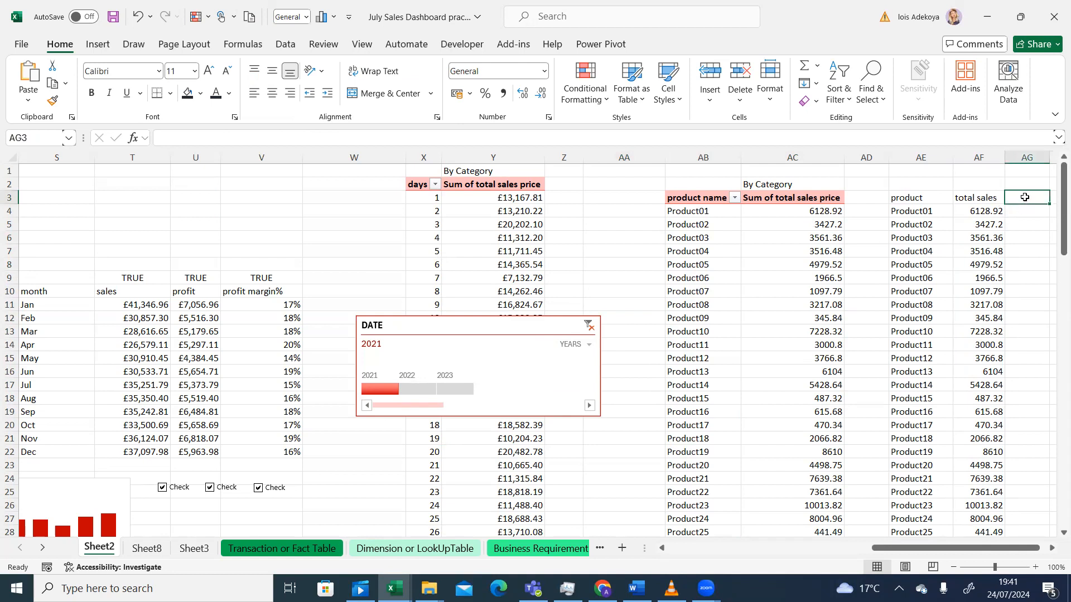
click(1015, 213)
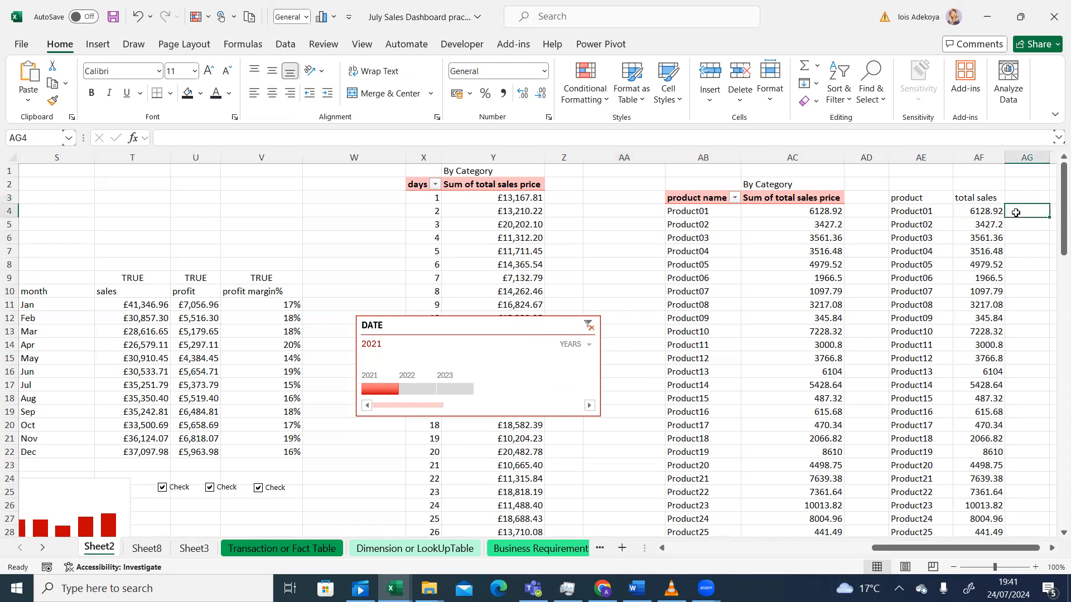
text(=rank)
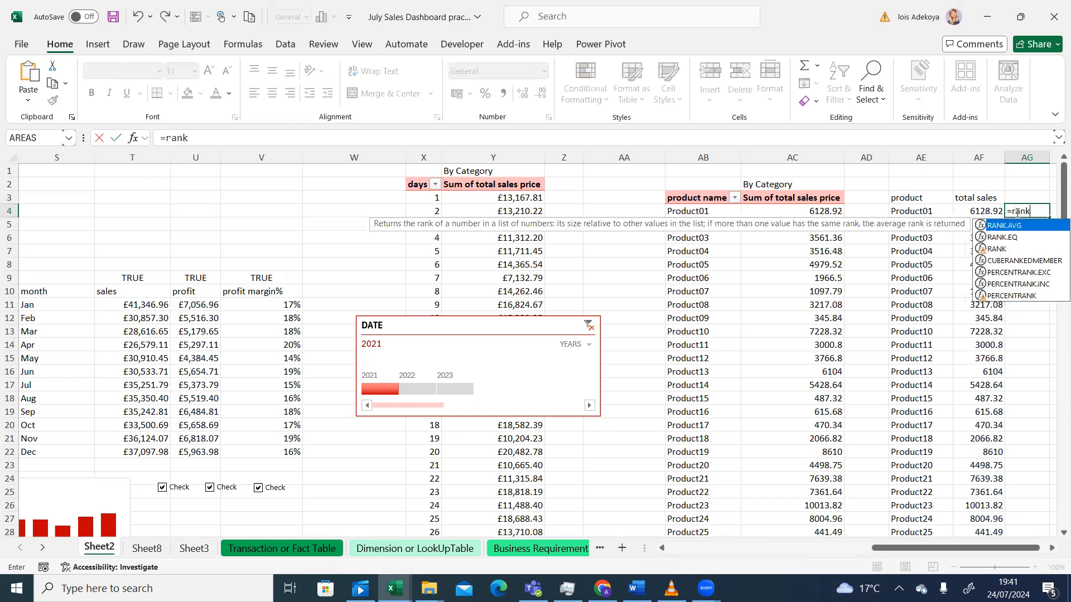
key(Tab)
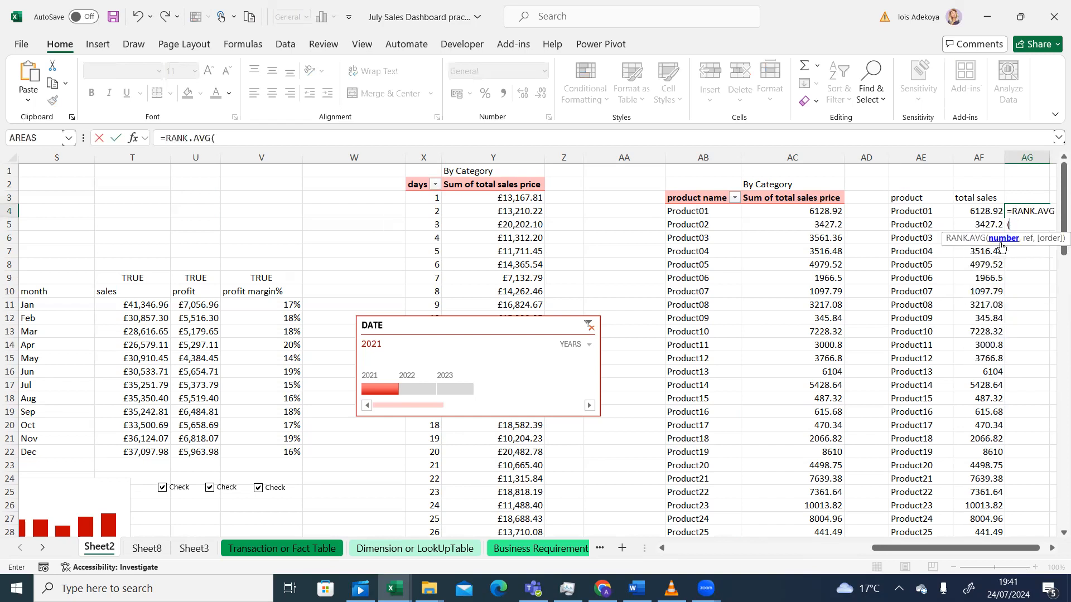
click(980, 207)
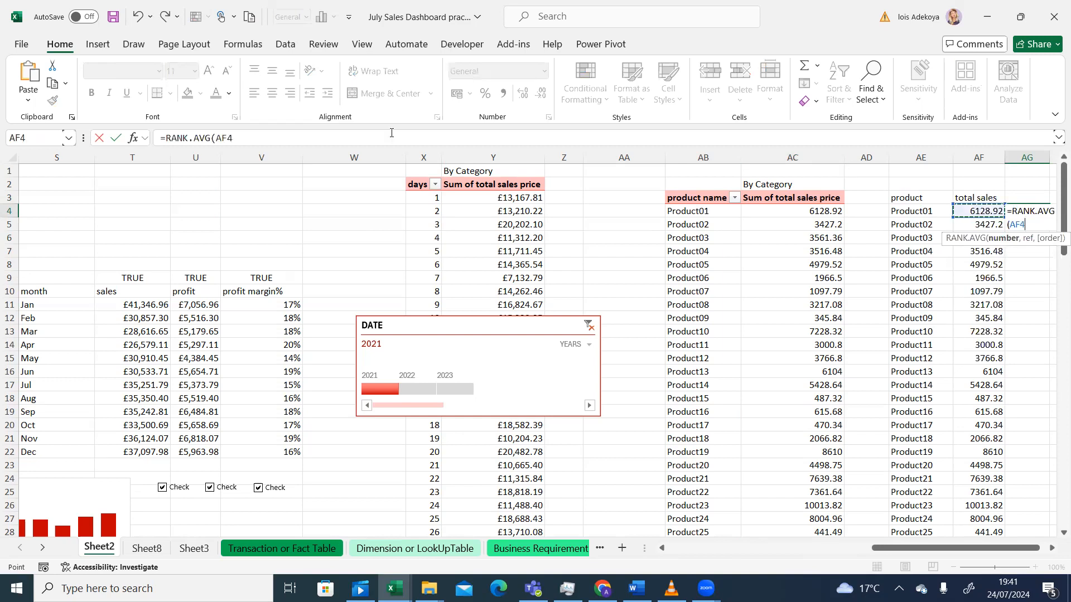
key(BackSpace)
key(BackSpace)
key(BackSpace)
key(BackSpace)
key(BackSpace)
key(BackSpace)
key(BackSpace)
key(BackSpace)
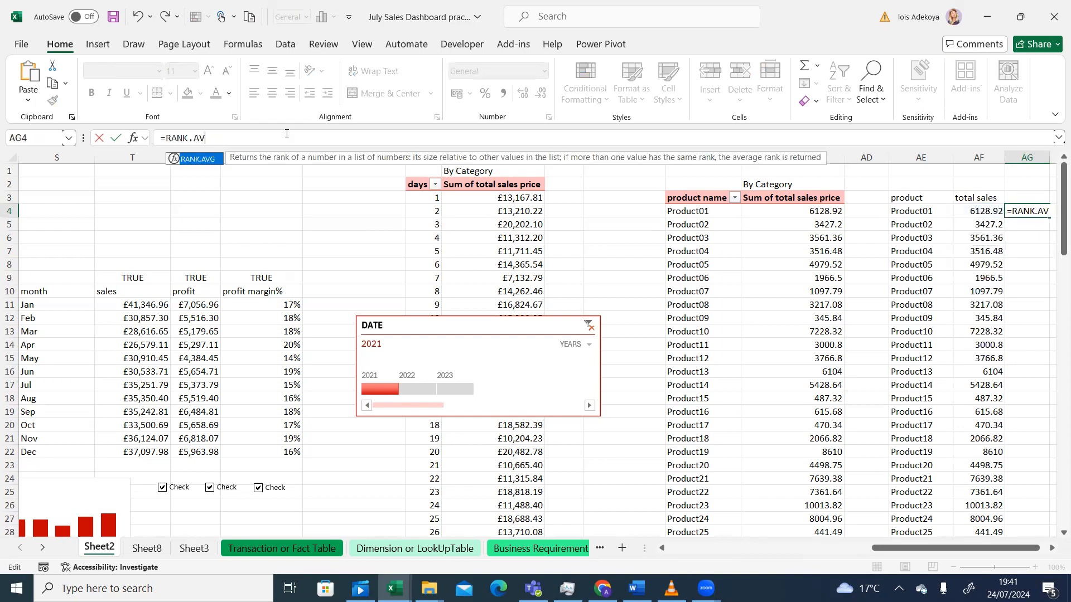
key(BackSpace)
key(BackSpace)
key(BackSpace)
key(BackSpace)
key(BackSpace)
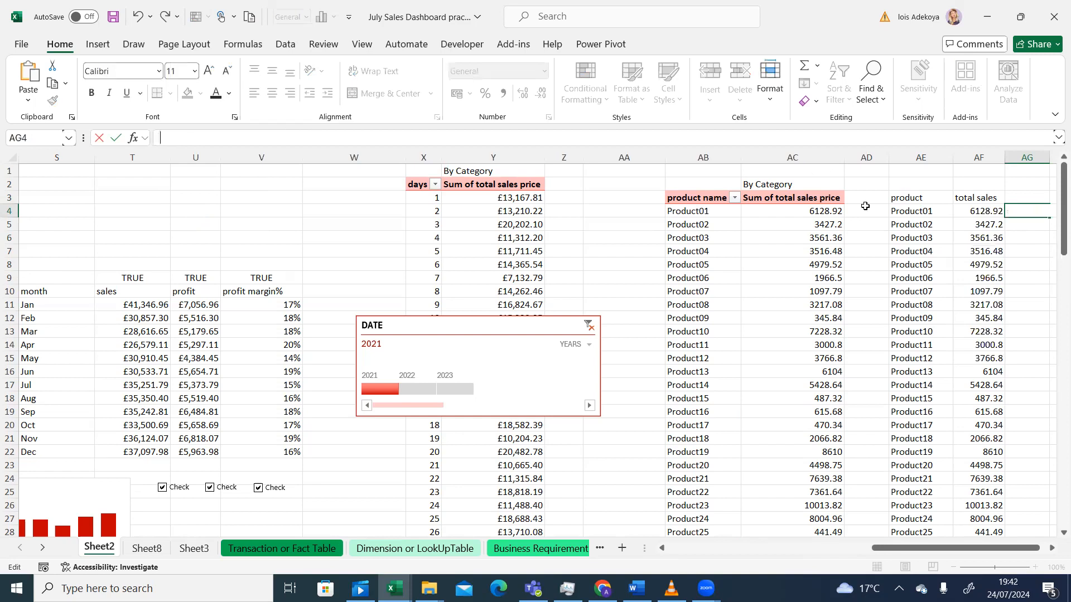
Step: Enter =RANK(AF4,AF:AF,1) in AG4 and fill it down alongside all the total sales values
text(=ran)
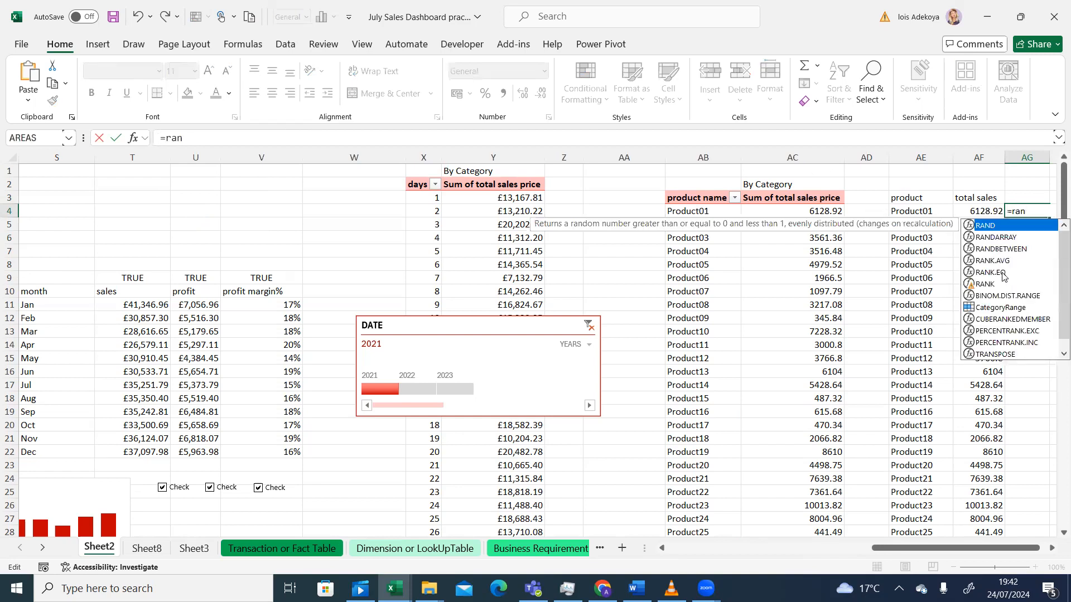
click(993, 285)
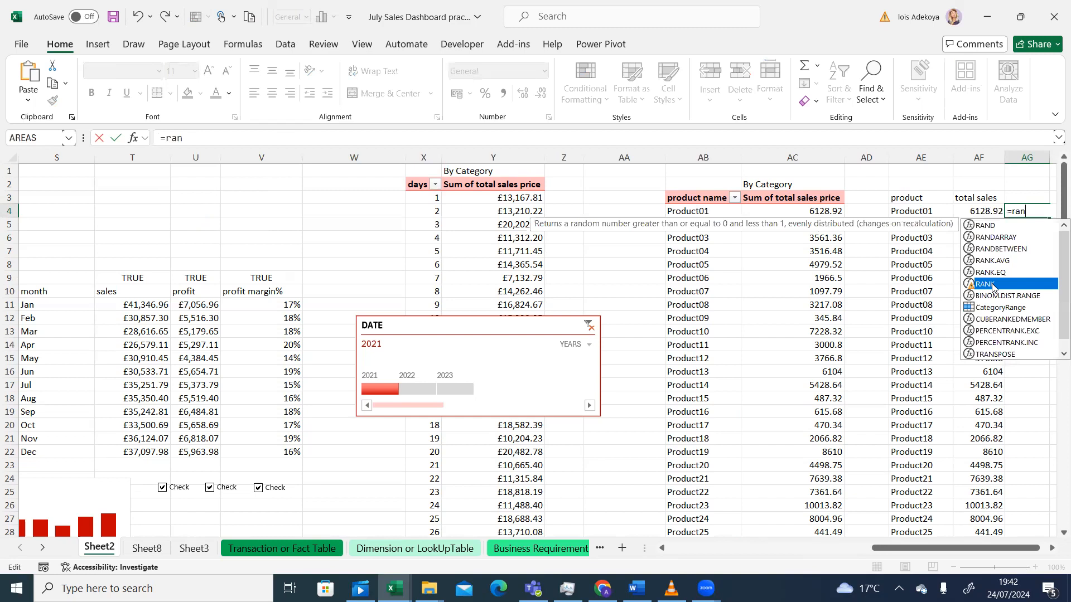
double_click(992, 285)
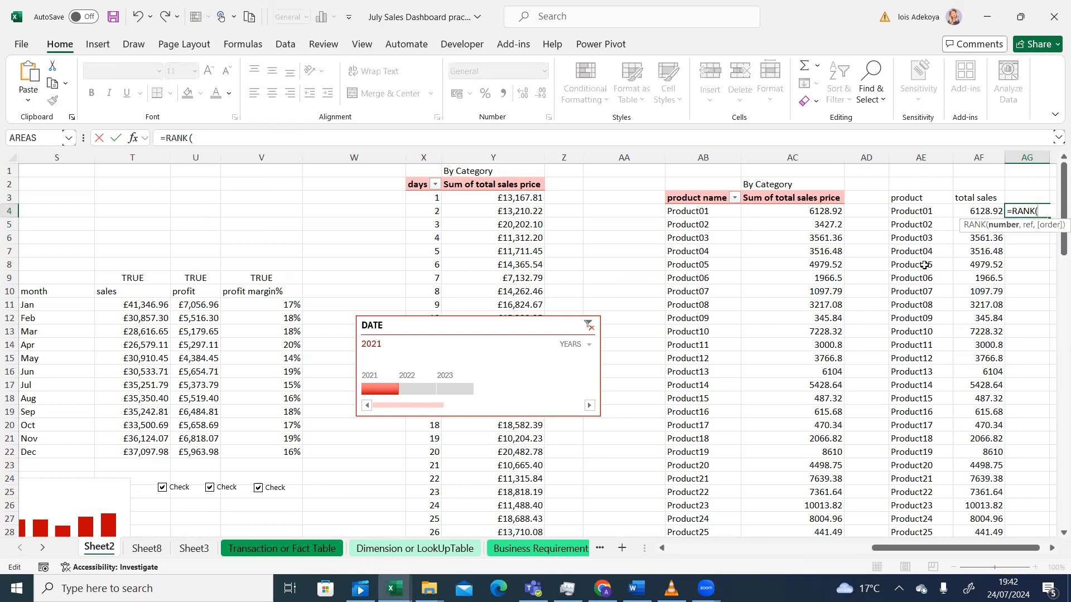
click(977, 213)
text(,)
click(976, 157)
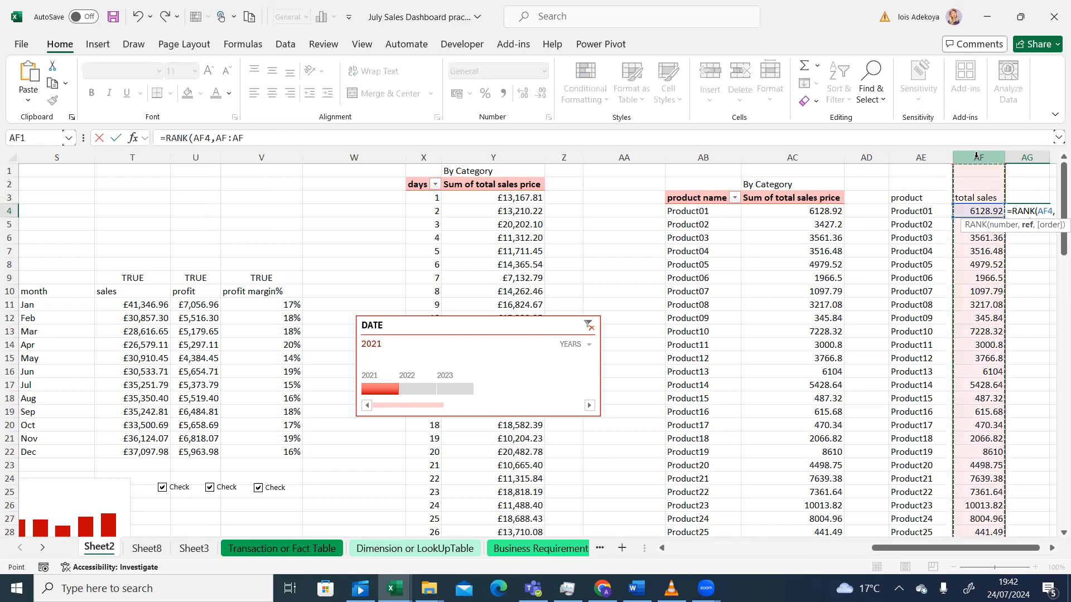
text(,)
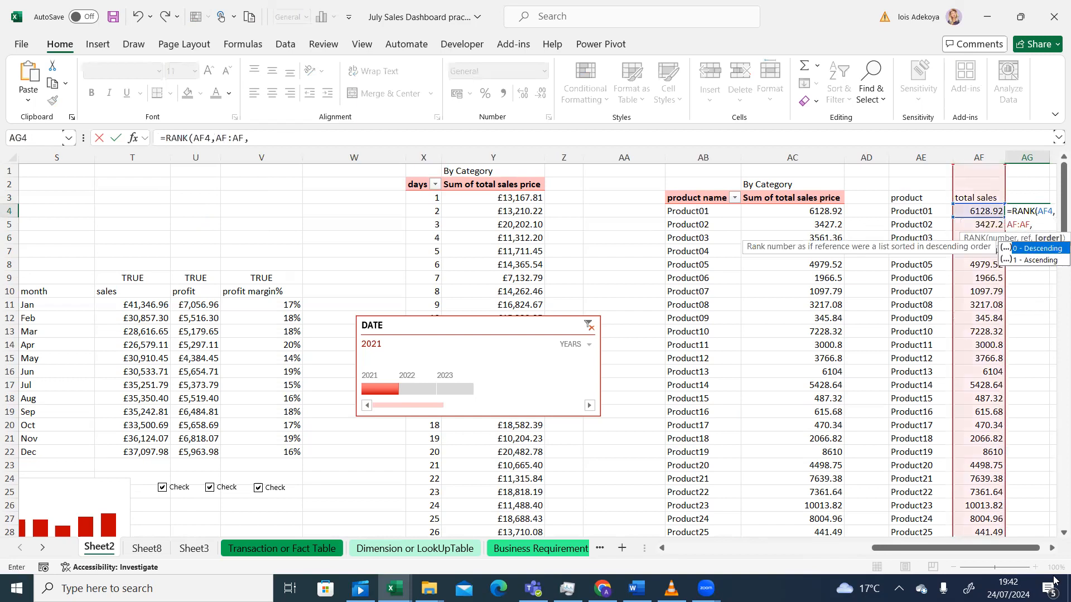
click(1052, 548)
click(1052, 548)
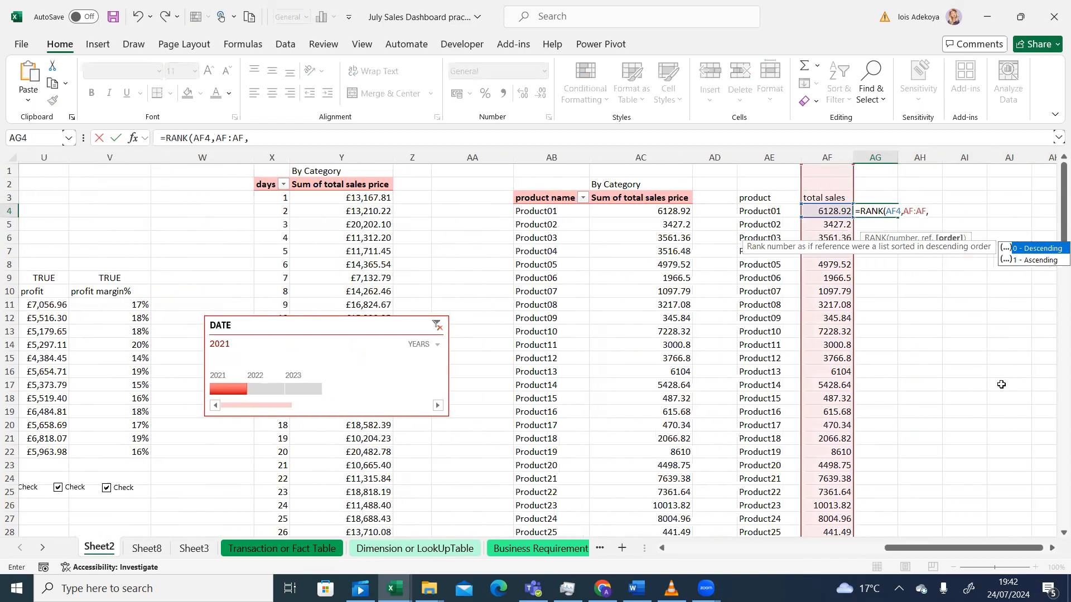
text(1))
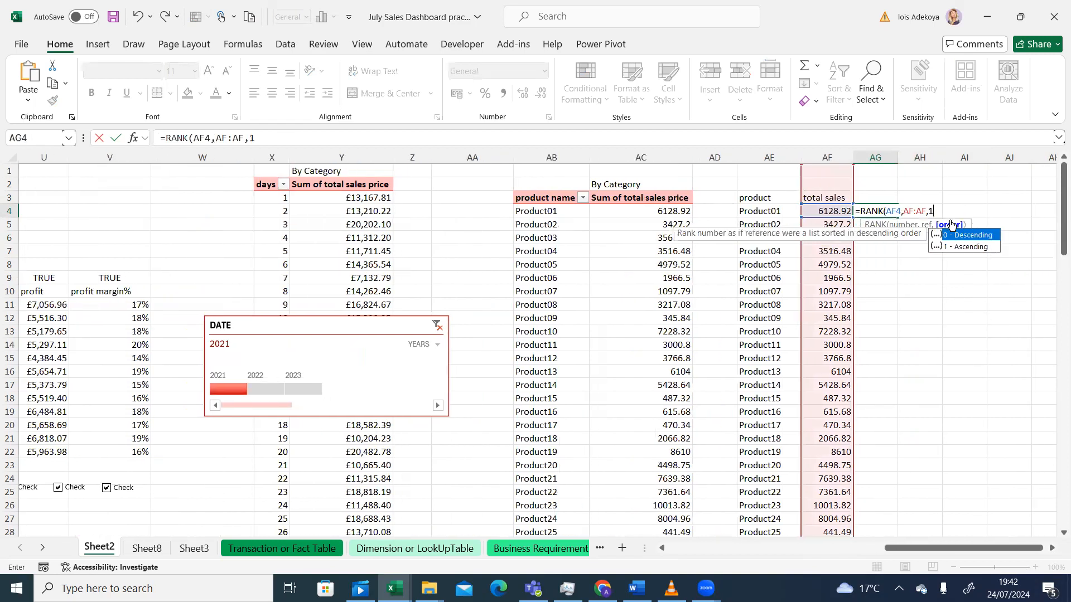
key(Return)
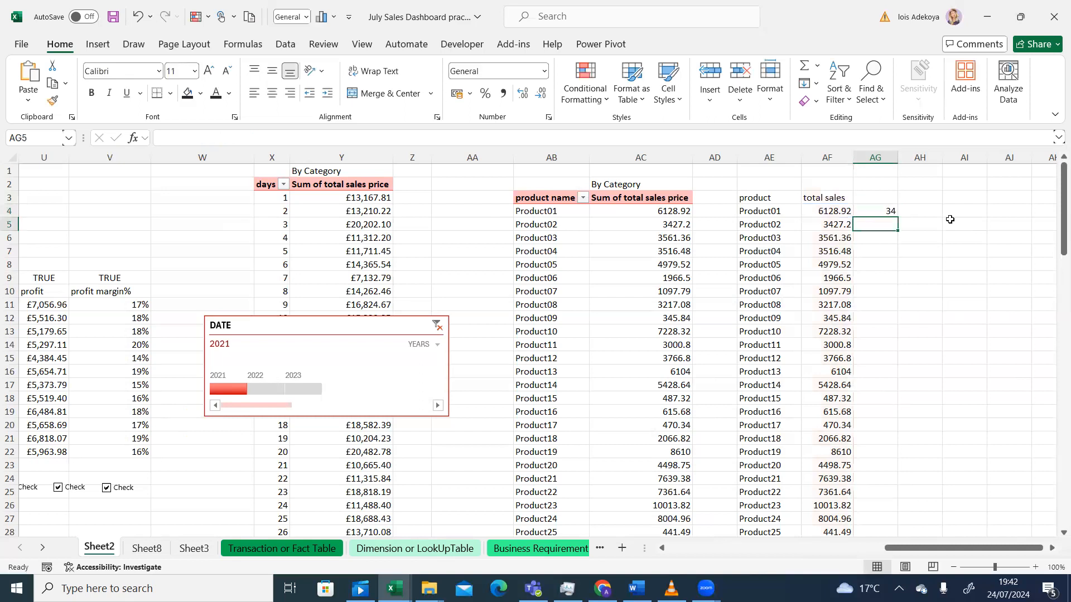
click(895, 215)
double_click(896, 218)
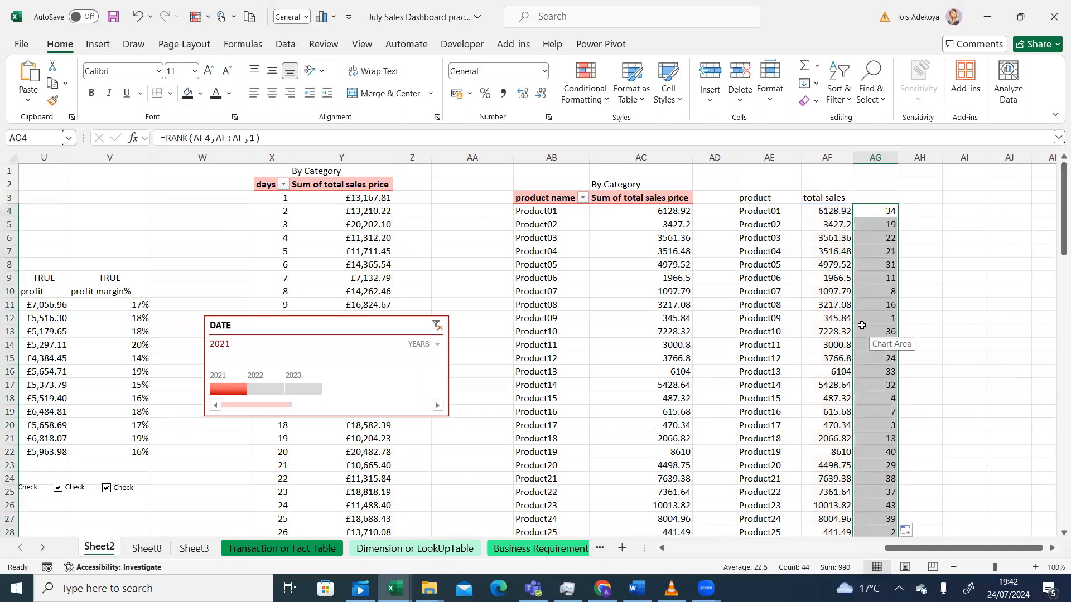
Step: Change the RANK order argument in AG4 to 0 for descending and refill the formula down column AG
click(880, 211)
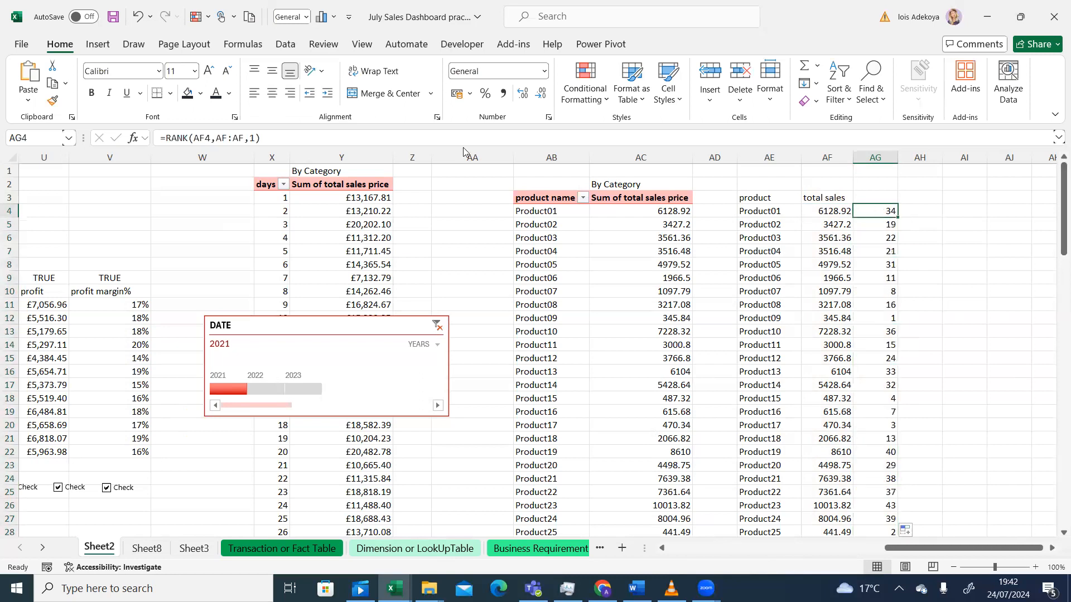
click(254, 137)
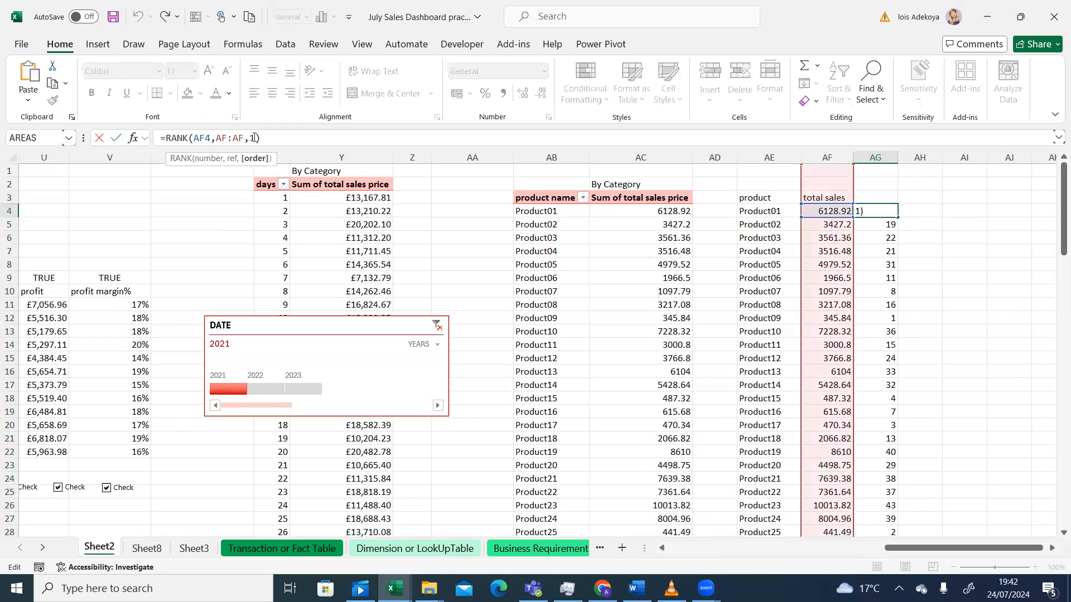
key(BackSpace)
text(0)
key(Return)
click(872, 211)
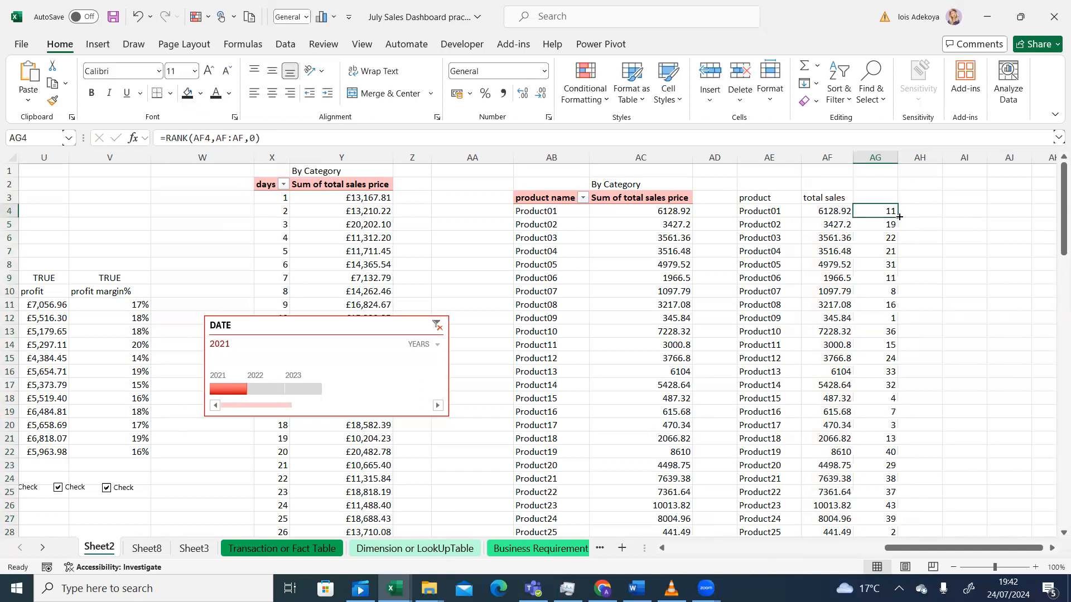
double_click(899, 216)
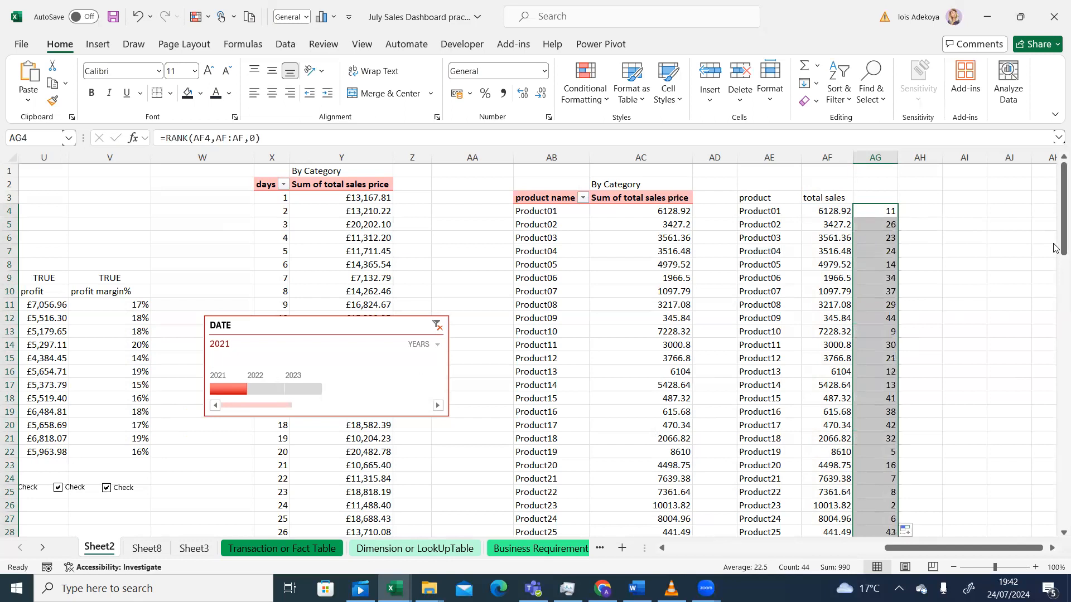
Step: Format the total sales values in column AF as Currency
drag(1054, 248, 1054, 301)
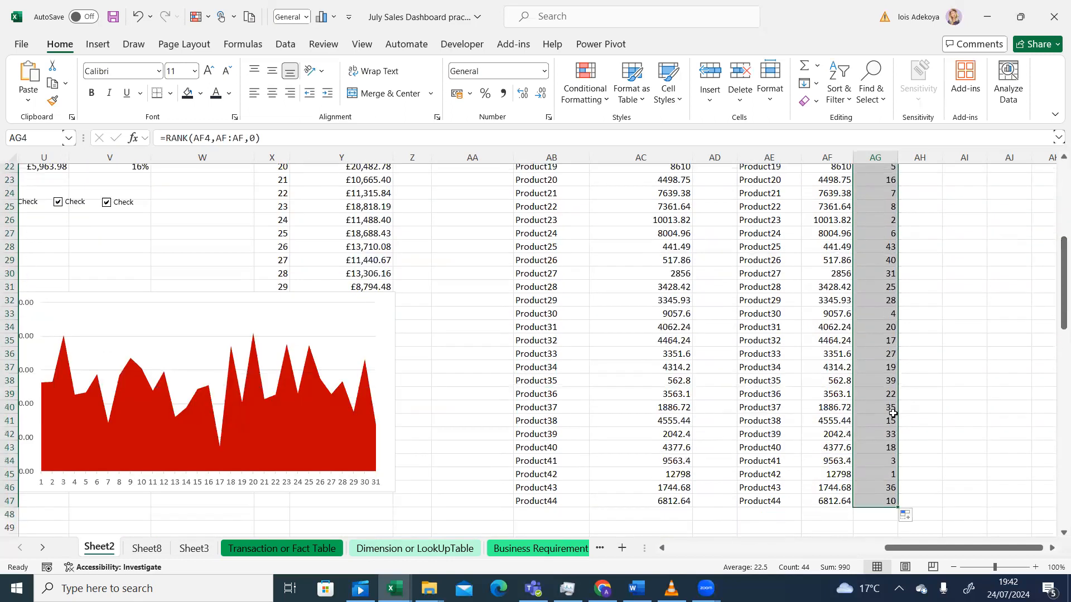
click(839, 476)
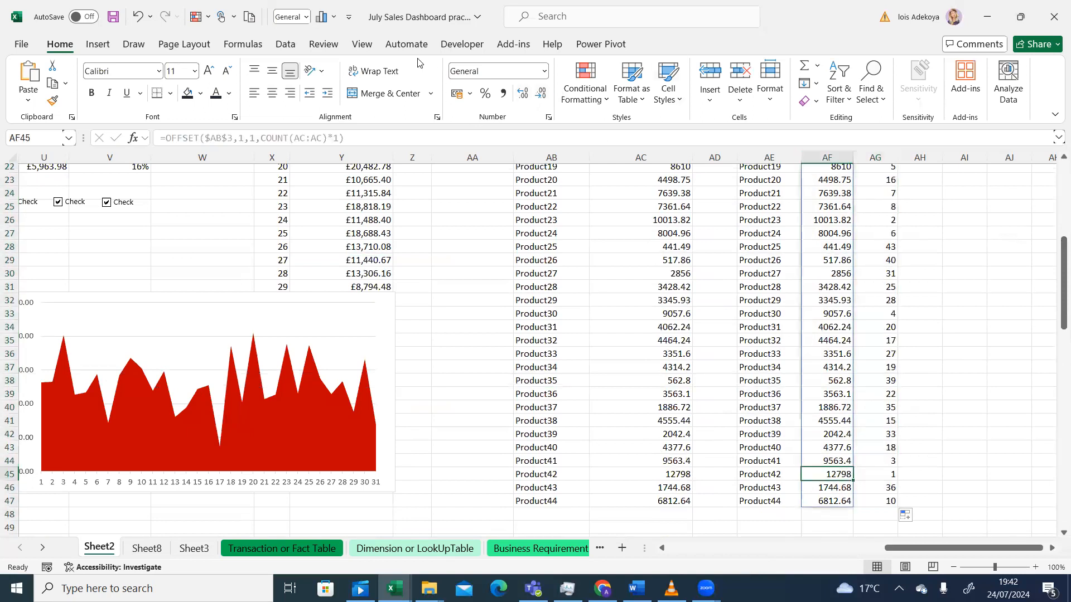
click(544, 72)
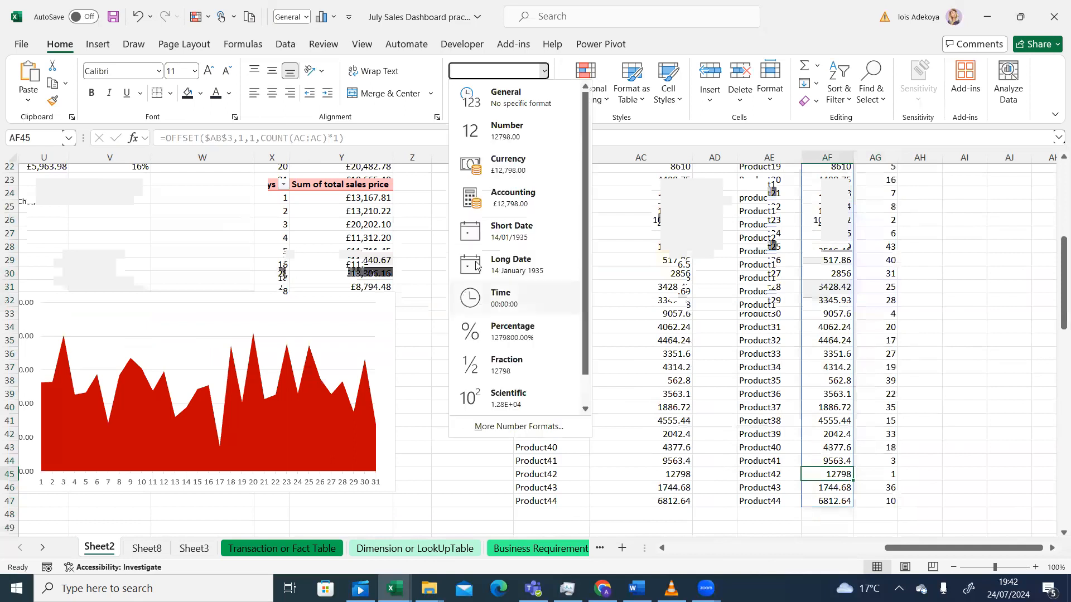
click(505, 165)
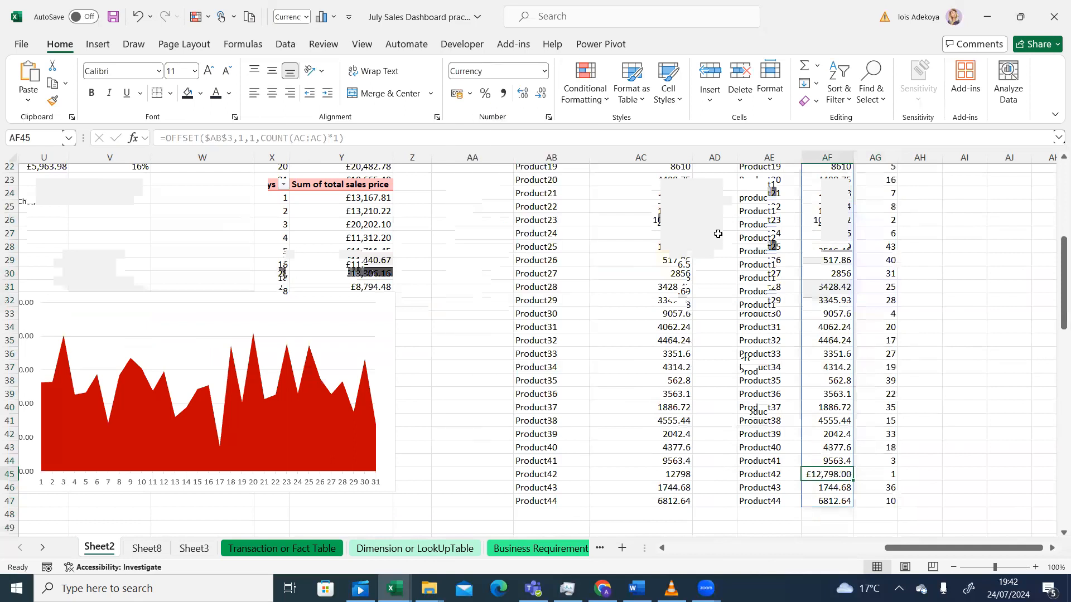
click(841, 160)
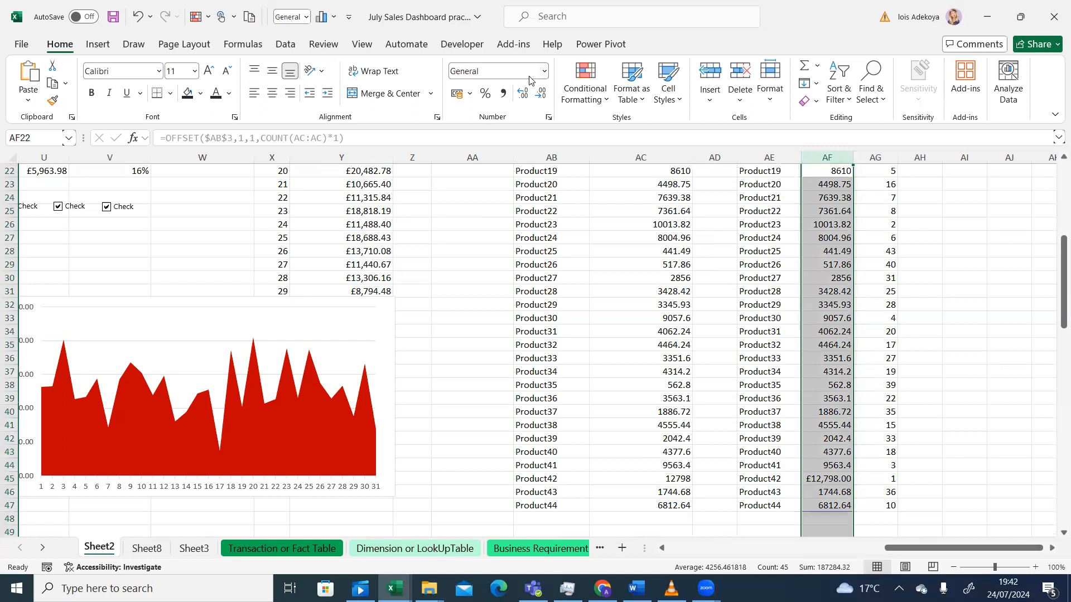
click(544, 71)
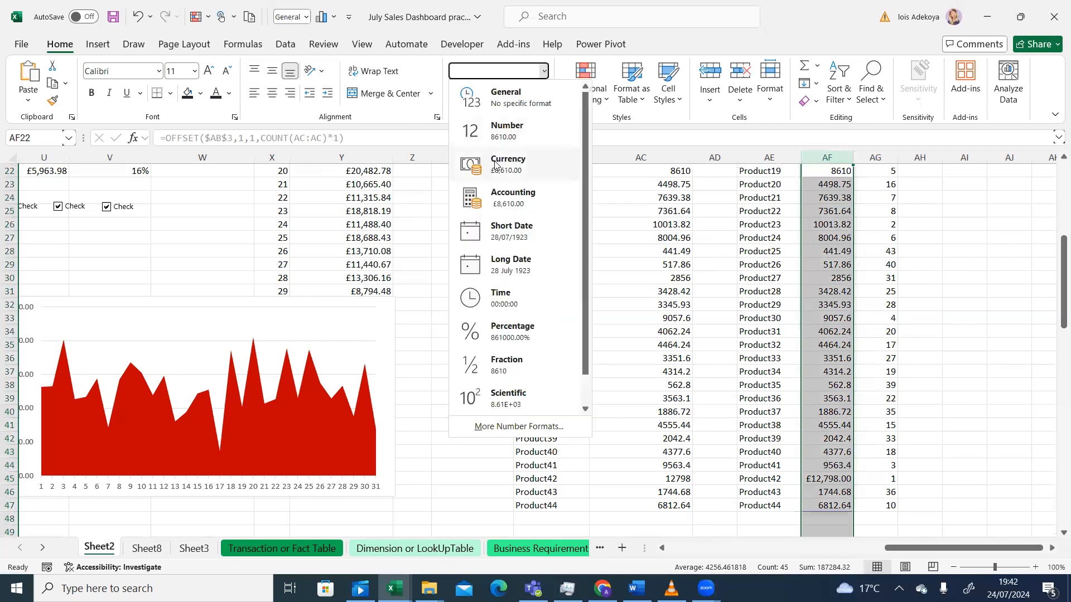
click(505, 162)
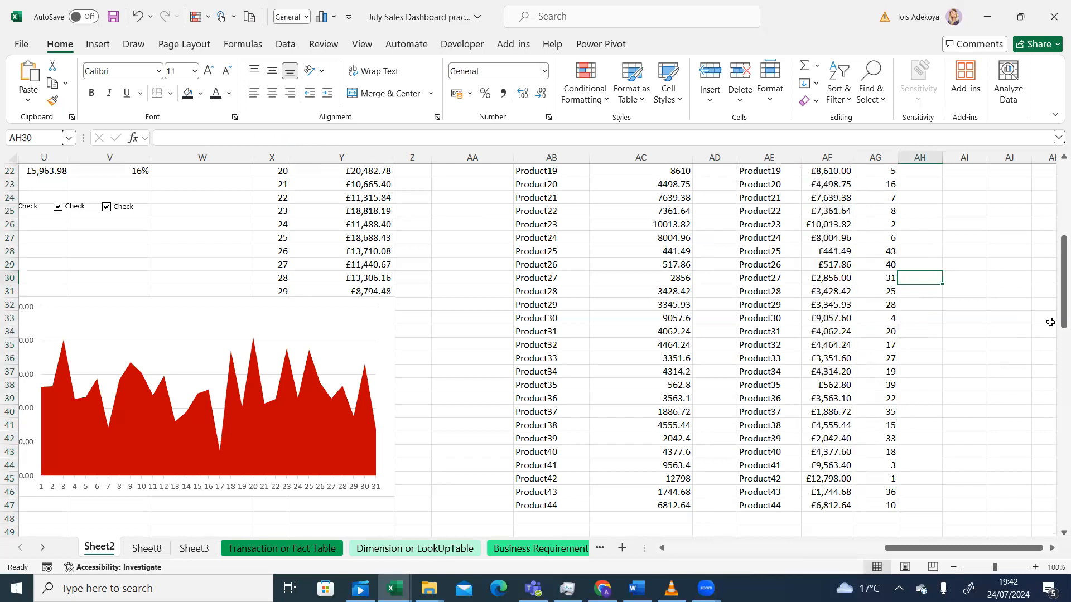
Step: Clear the DATE timeline filter and check the product ranks against total sales for all periods
drag(1054, 324, 1054, 242)
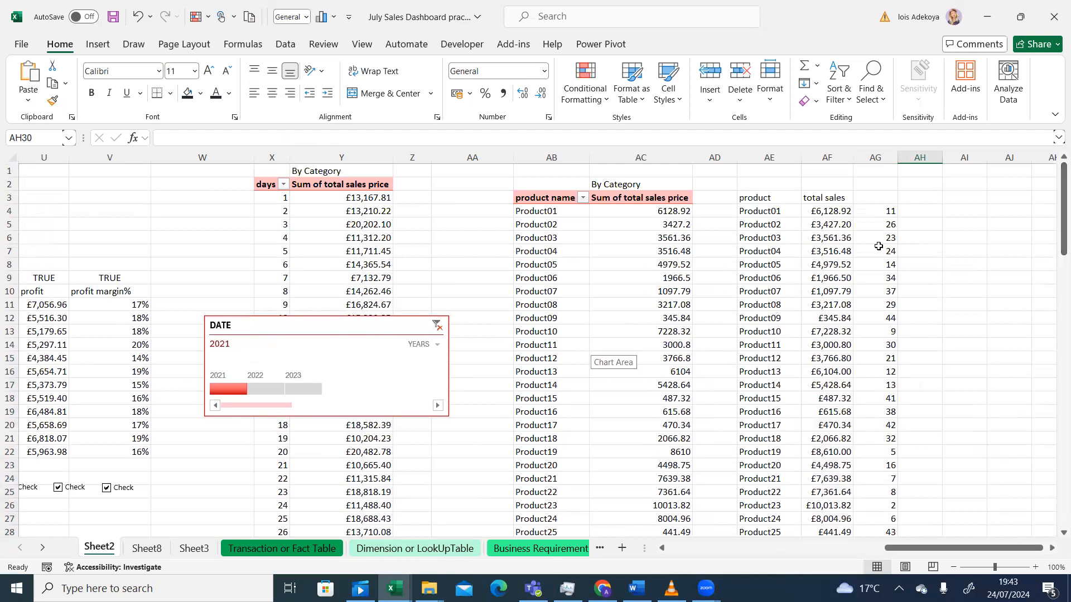
click(438, 325)
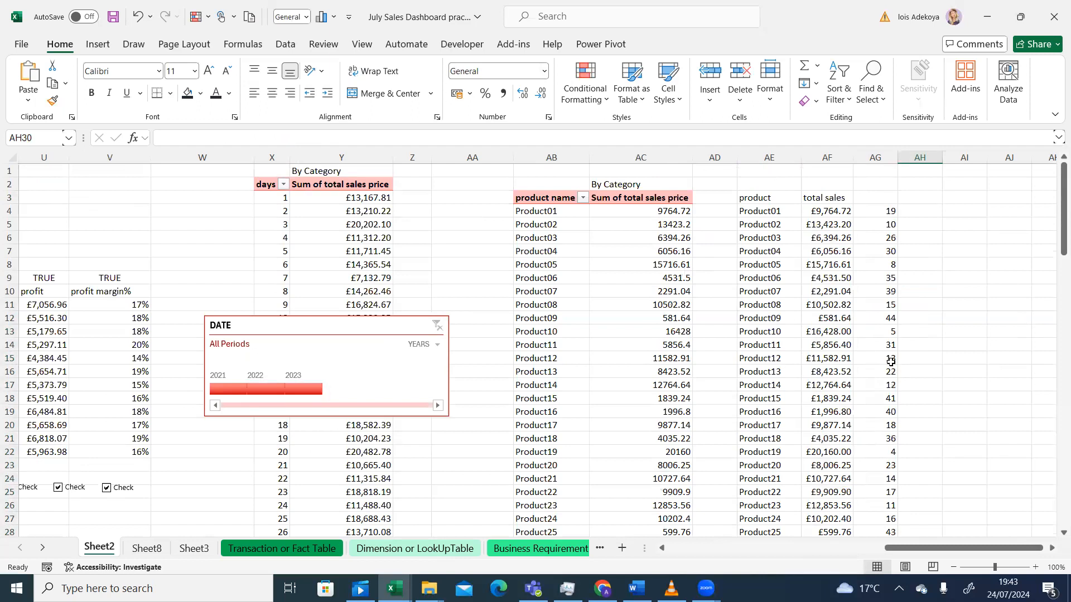
drag(1053, 214, 1054, 277)
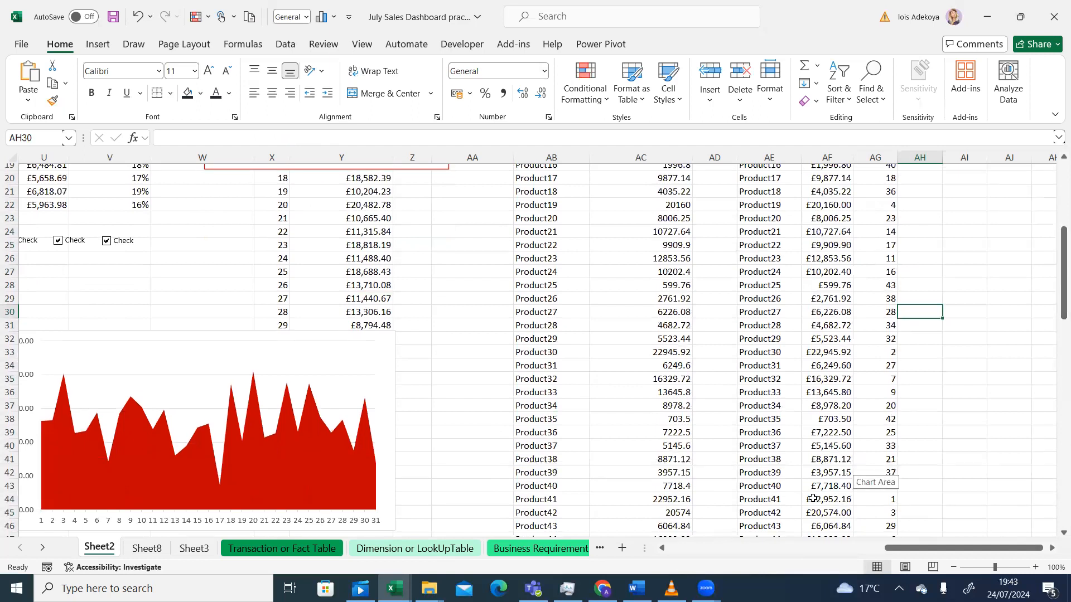
drag(1056, 285, 1053, 230)
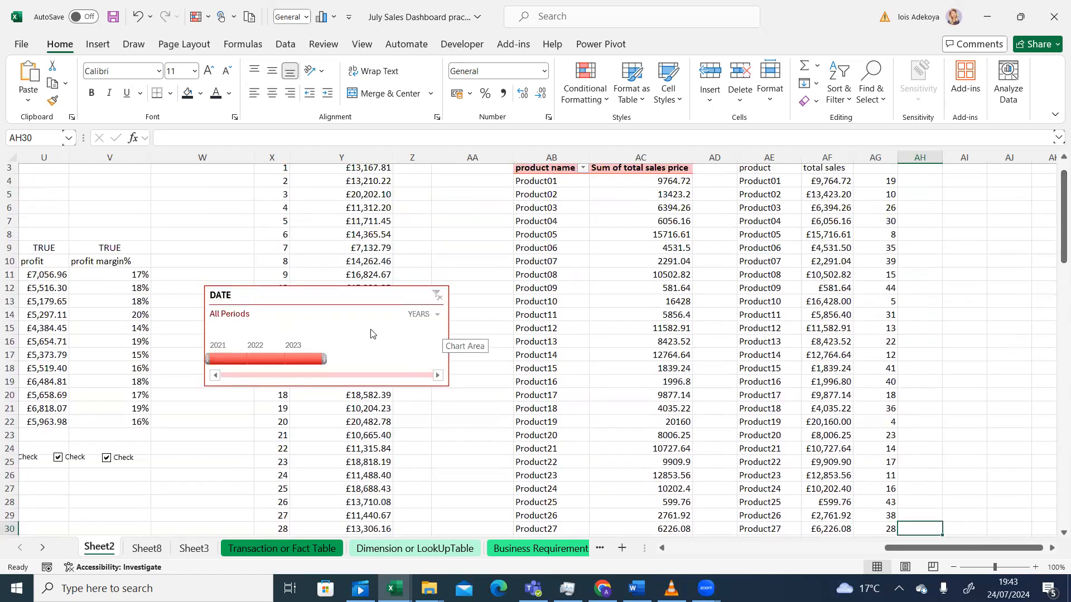
Step: Filter the DATE timeline to 2021, check the top-ranked products, and switch the filter to 2022
click(216, 358)
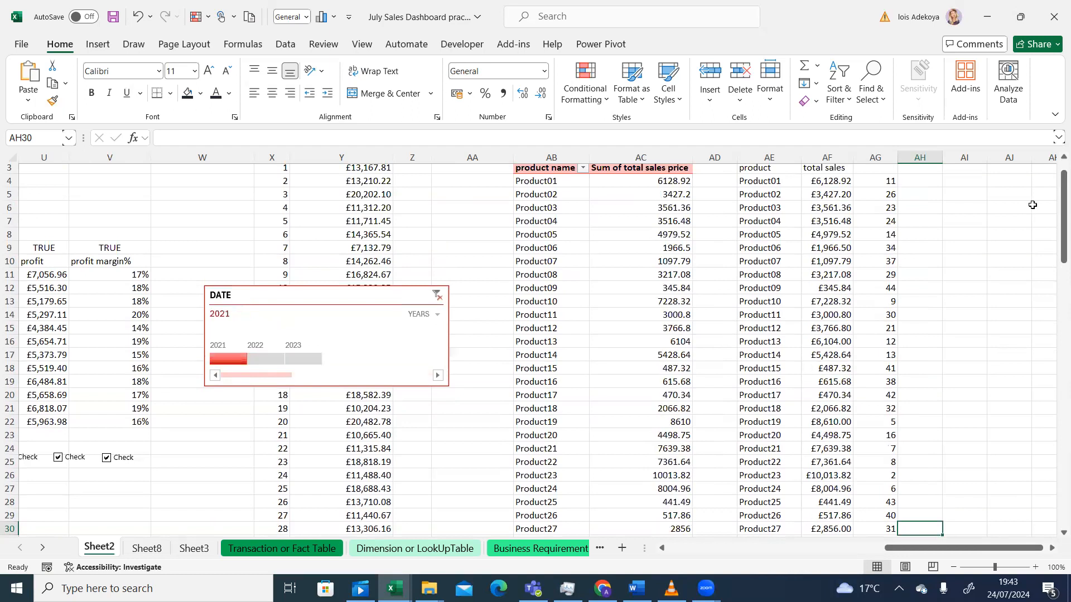
drag(1053, 223, 1053, 243)
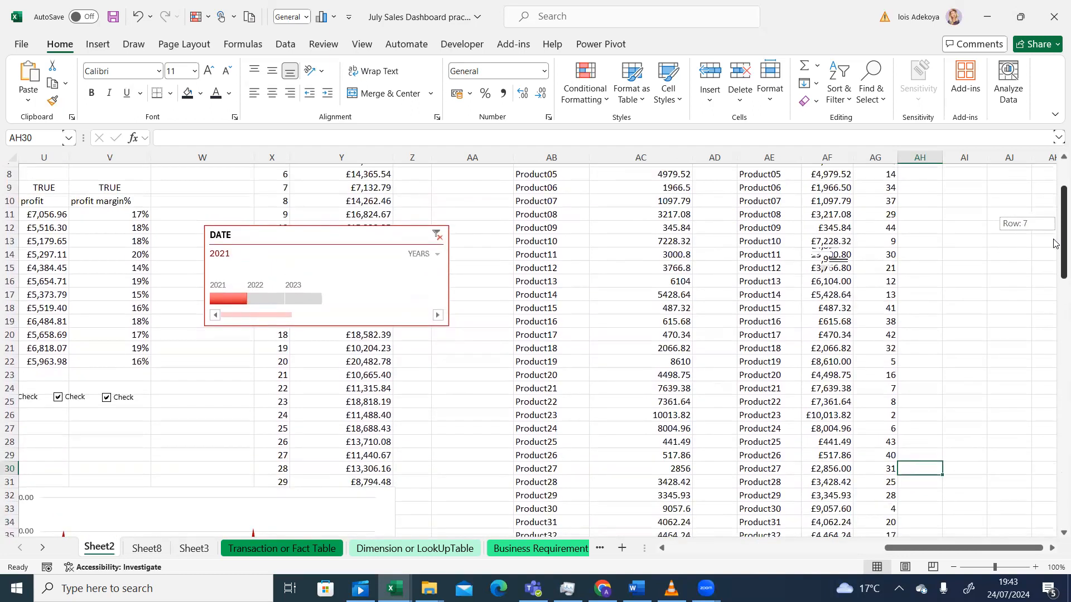
drag(1054, 246, 1053, 297)
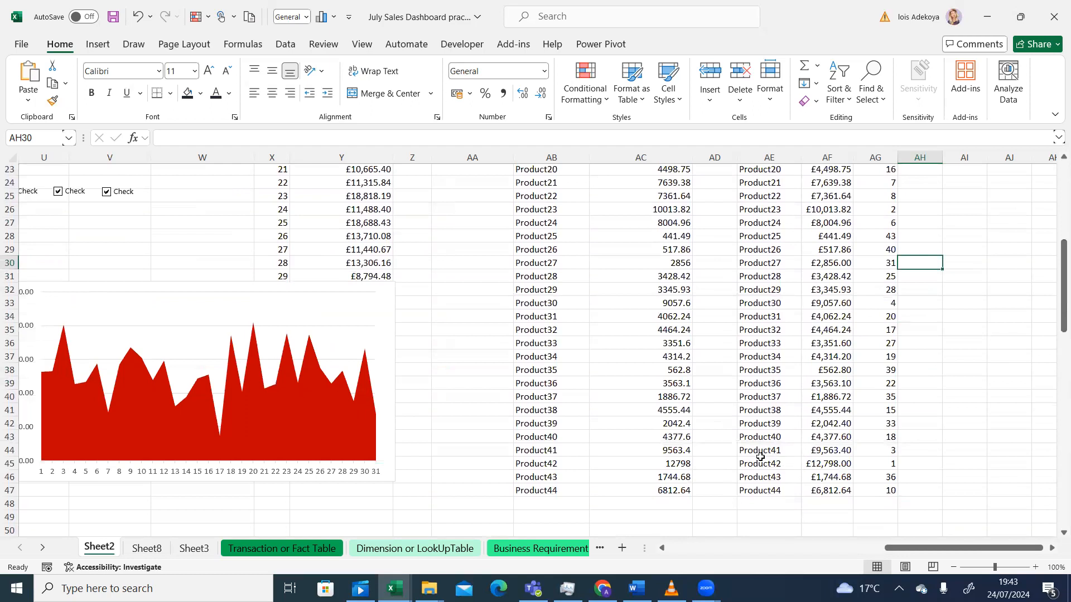
drag(1054, 278, 1054, 211)
click(266, 348)
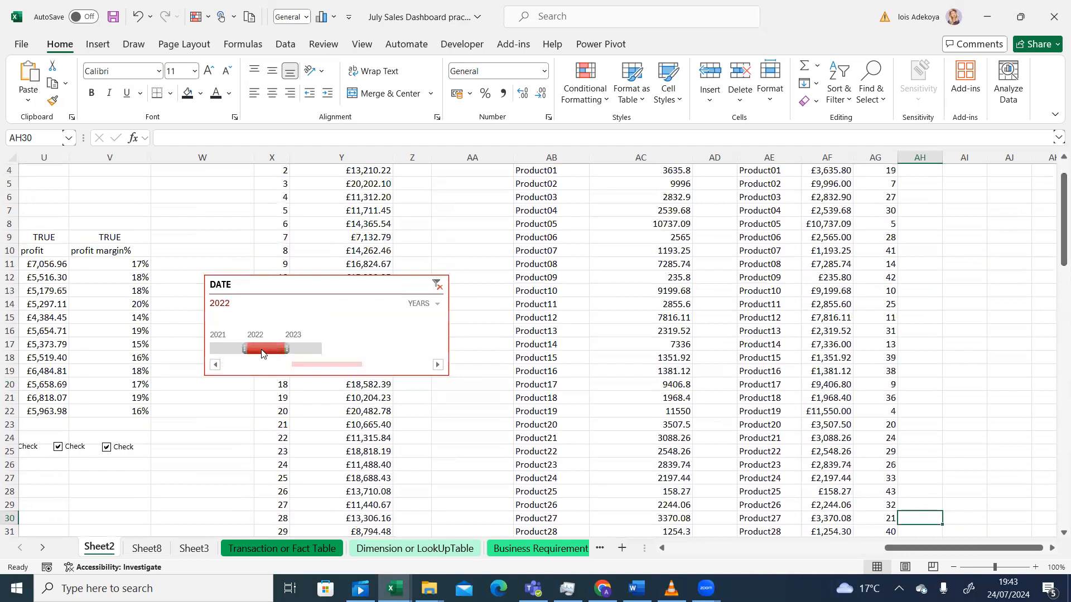
Step: Check the product ranks against total sales for 2022, and clear the DATE timeline filter to cover all periods
drag(1055, 252, 1053, 296)
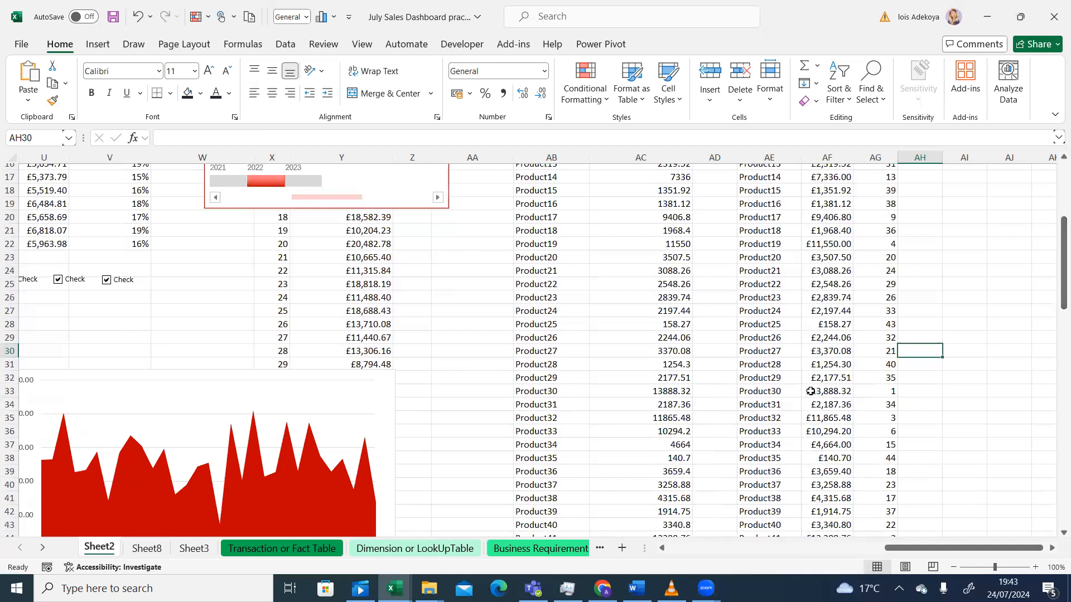
drag(1056, 250, 1056, 181)
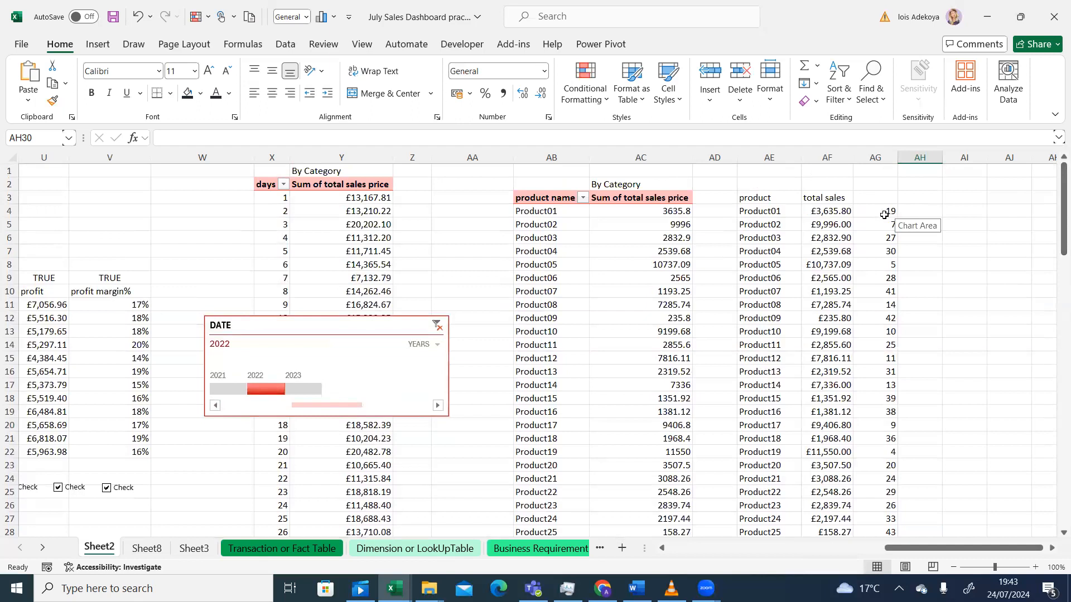
click(437, 325)
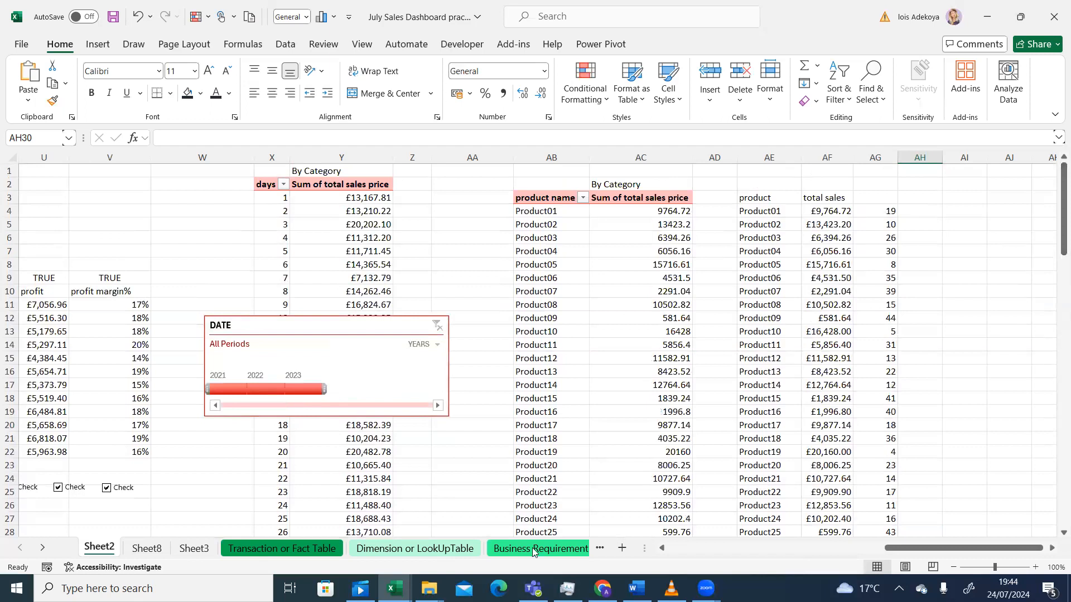
Step: Switch to VLC media player to examine the Top Product card in the reference sales dashboard, and return to the Excel workbook
click(671, 588)
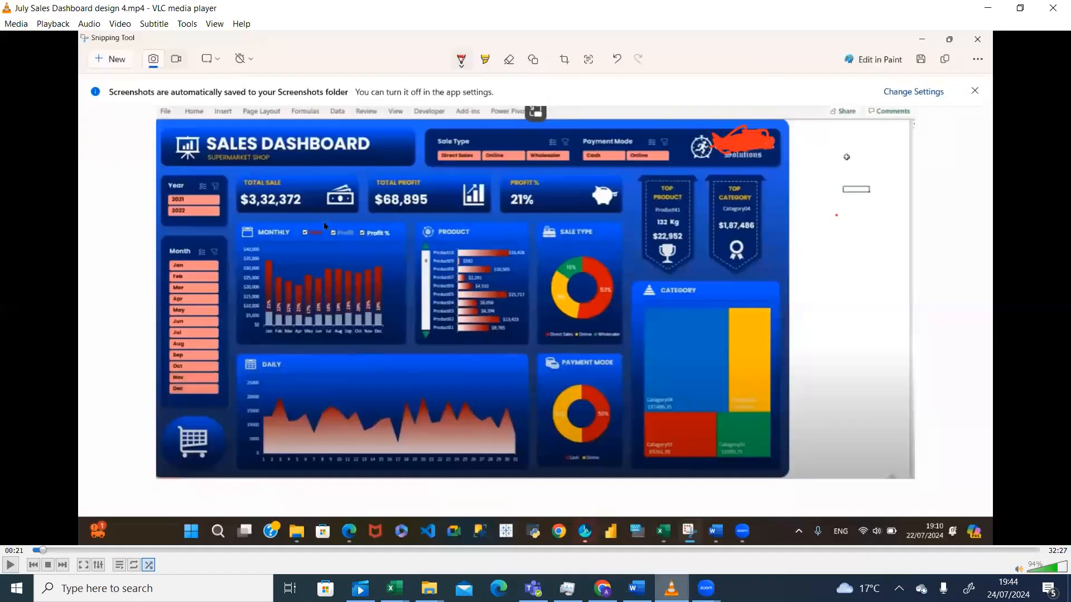
click(671, 588)
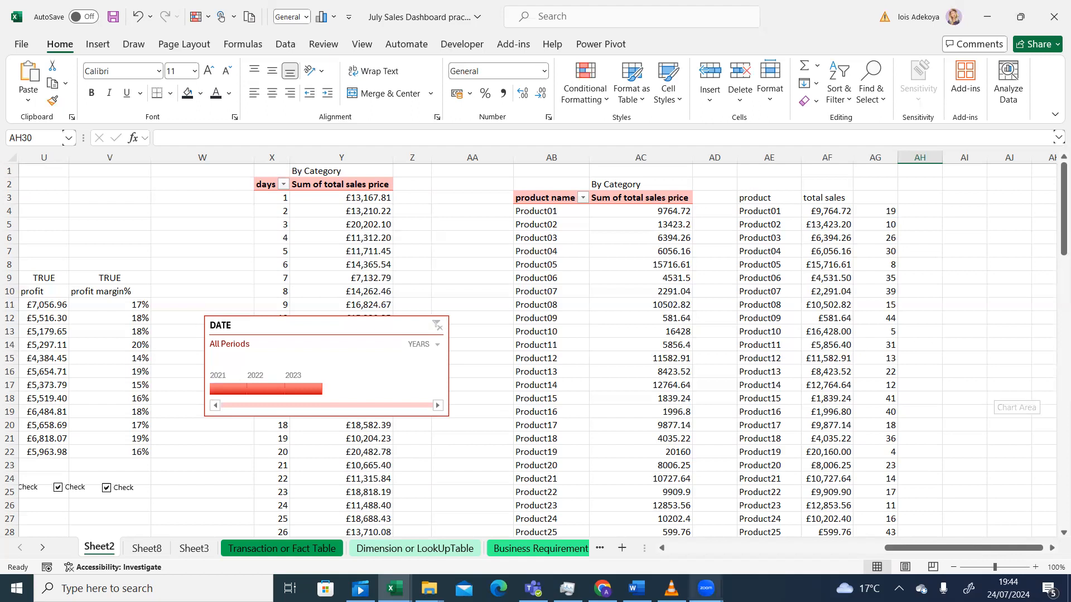
click(671, 588)
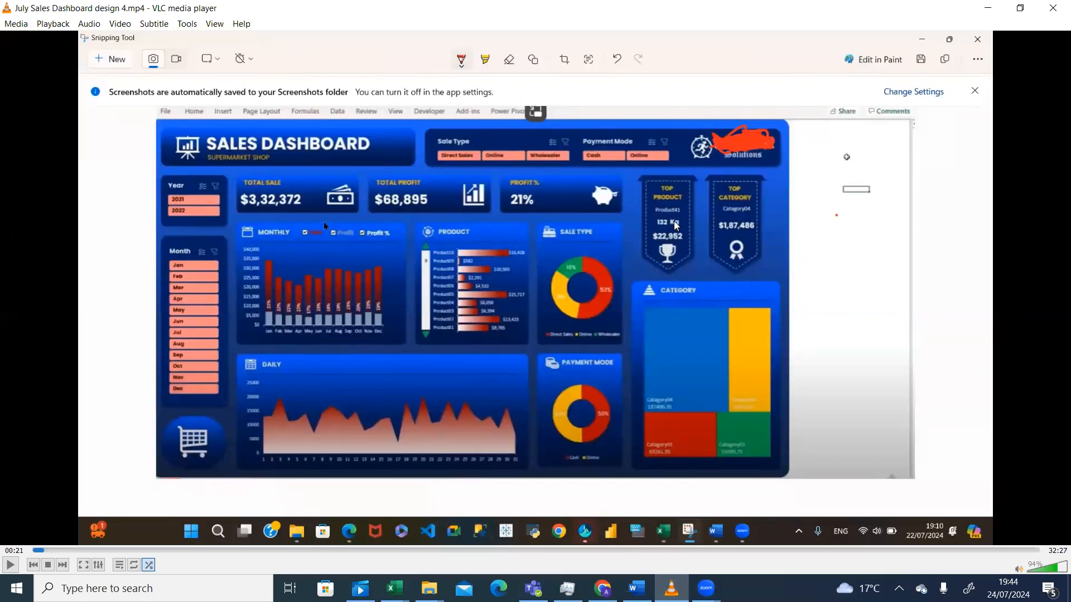
click(672, 586)
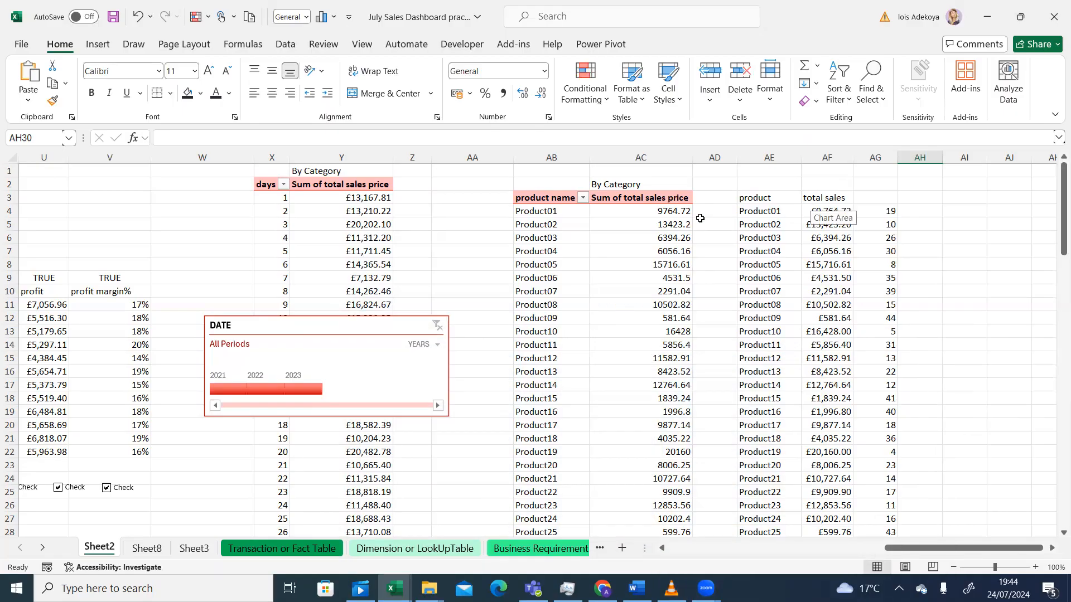